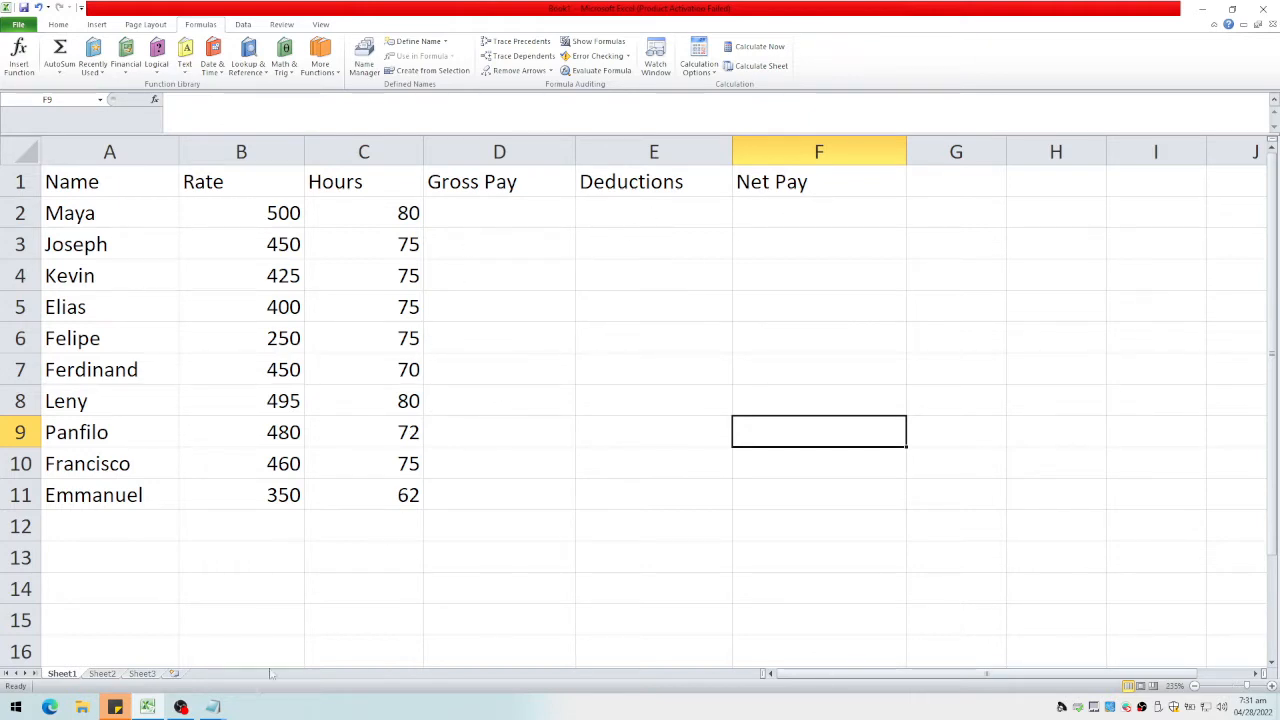
Step: Switch to the Notepad note listing the pay formulas and move its window off the worksheet's Gross Pay column
click(213, 707)
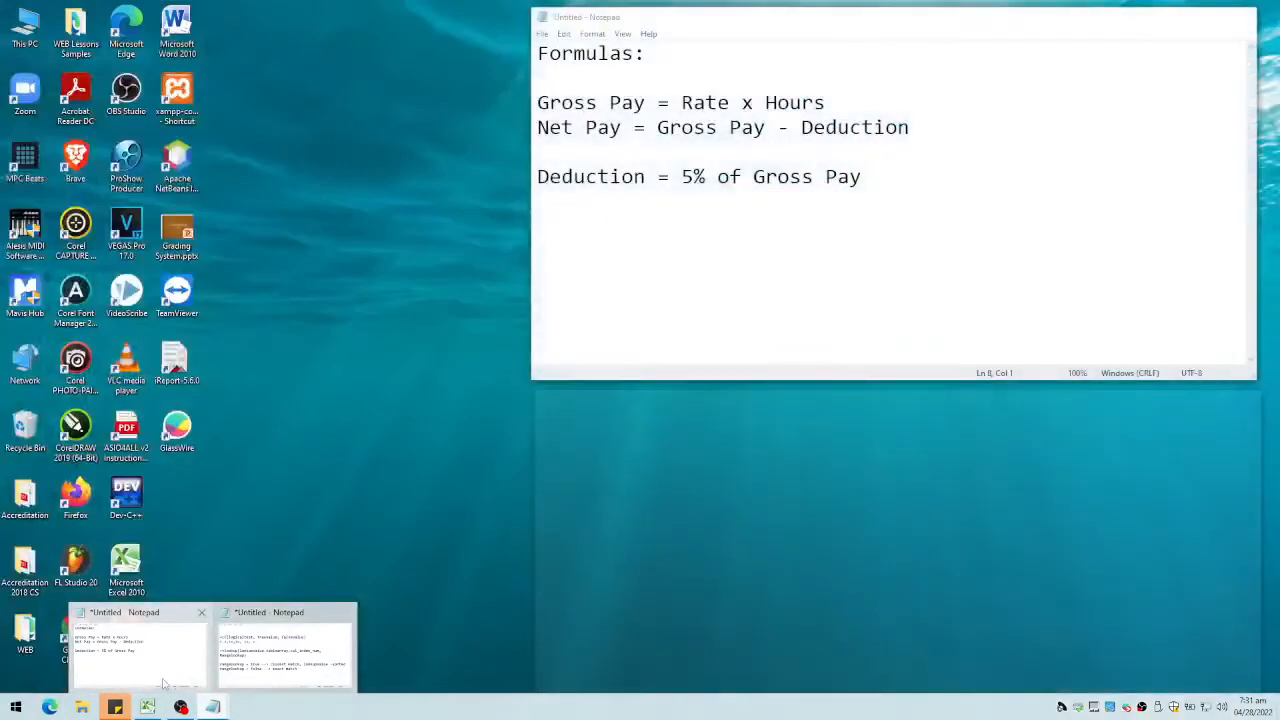
click(163, 683)
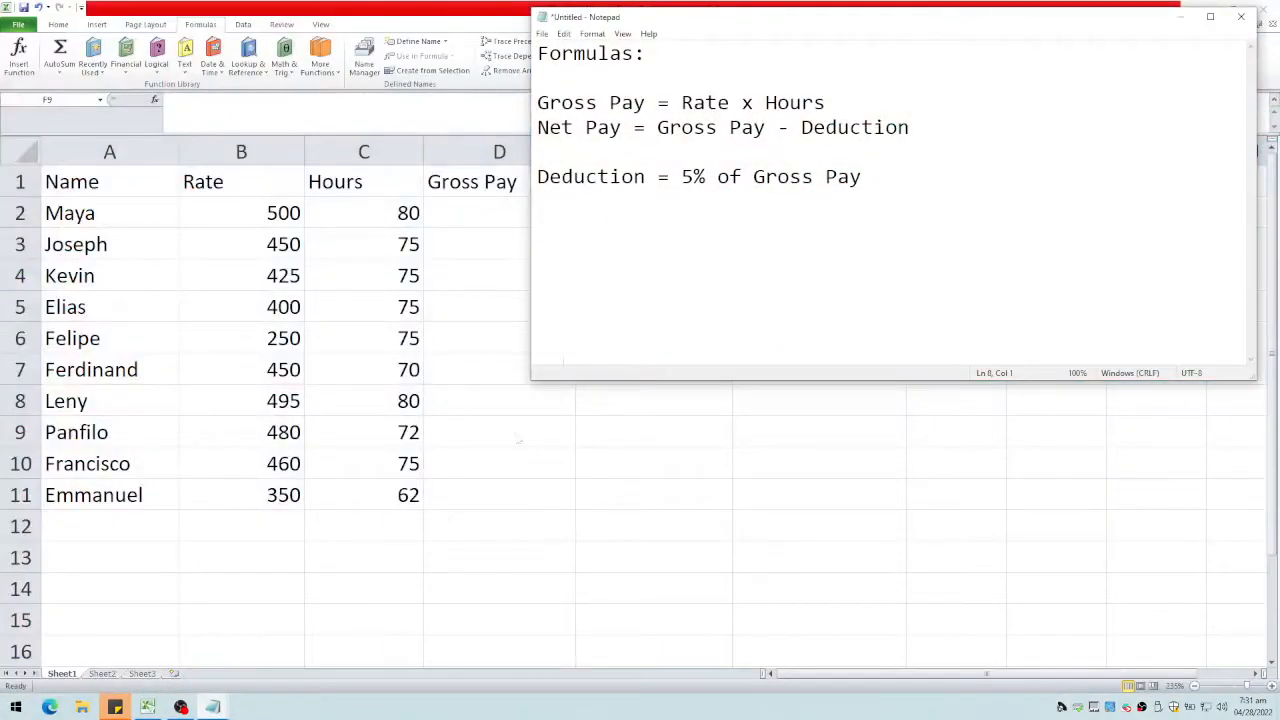
drag(951, 20, 1024, 65)
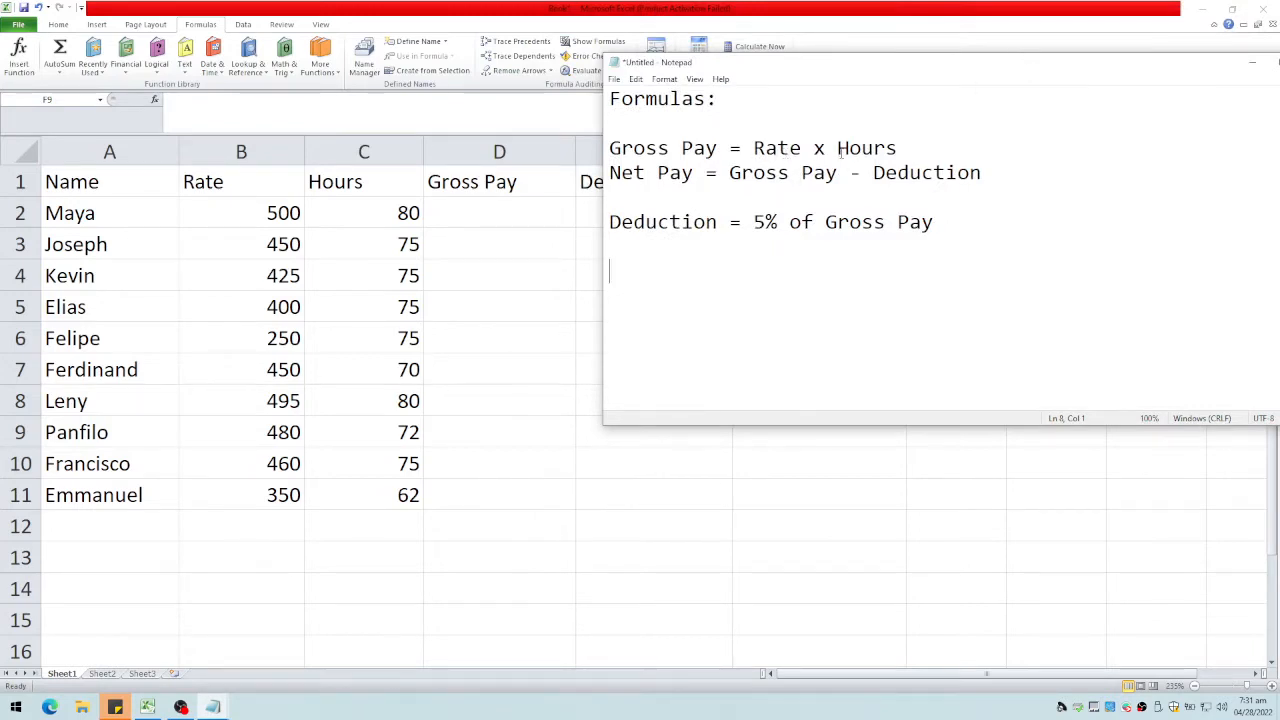
Step: Return to the Excel worksheet, enter =B2*C2 in D2 under Gross Pay, and fill it down to D11
click(503, 212)
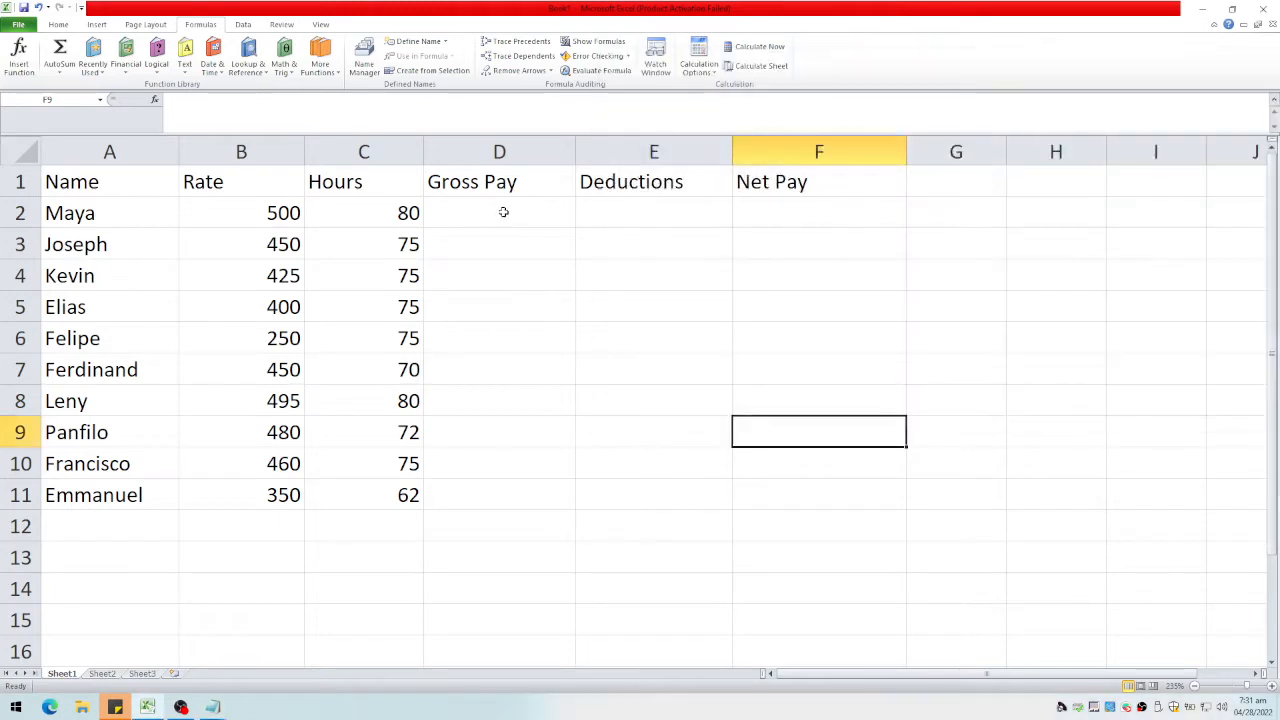
click(503, 212)
text(=)
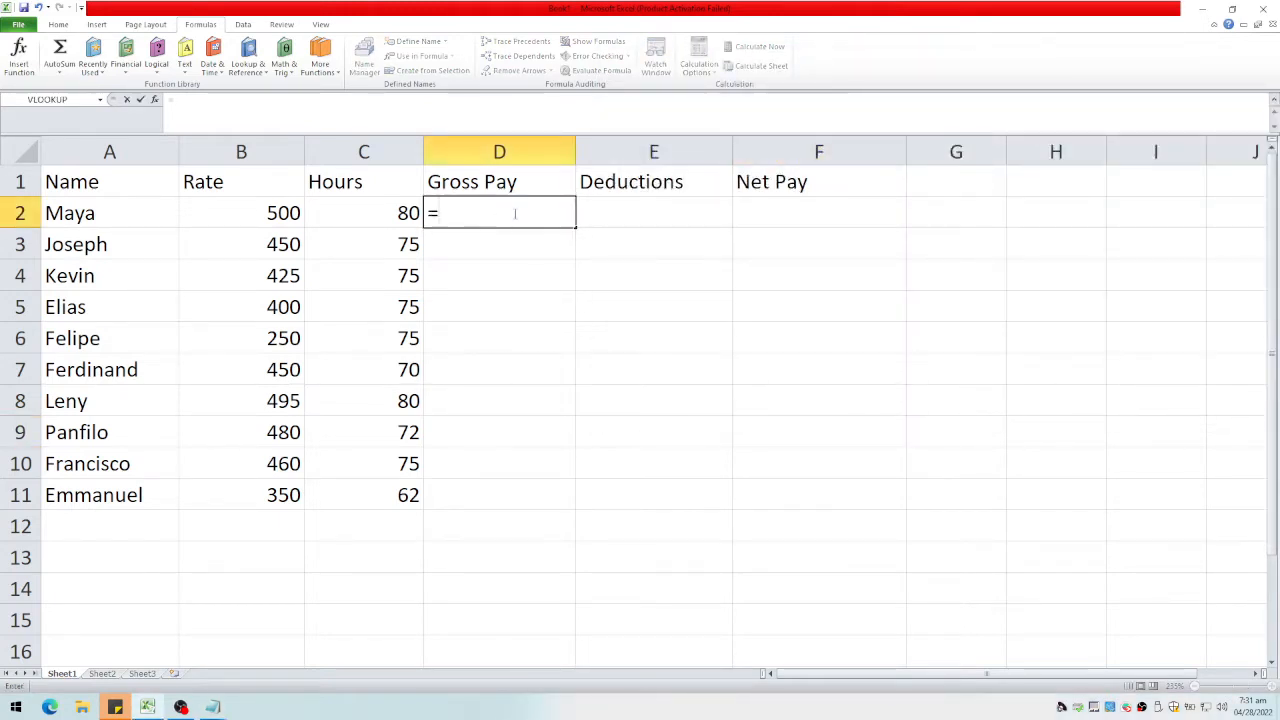
key(Left)
key(Left)
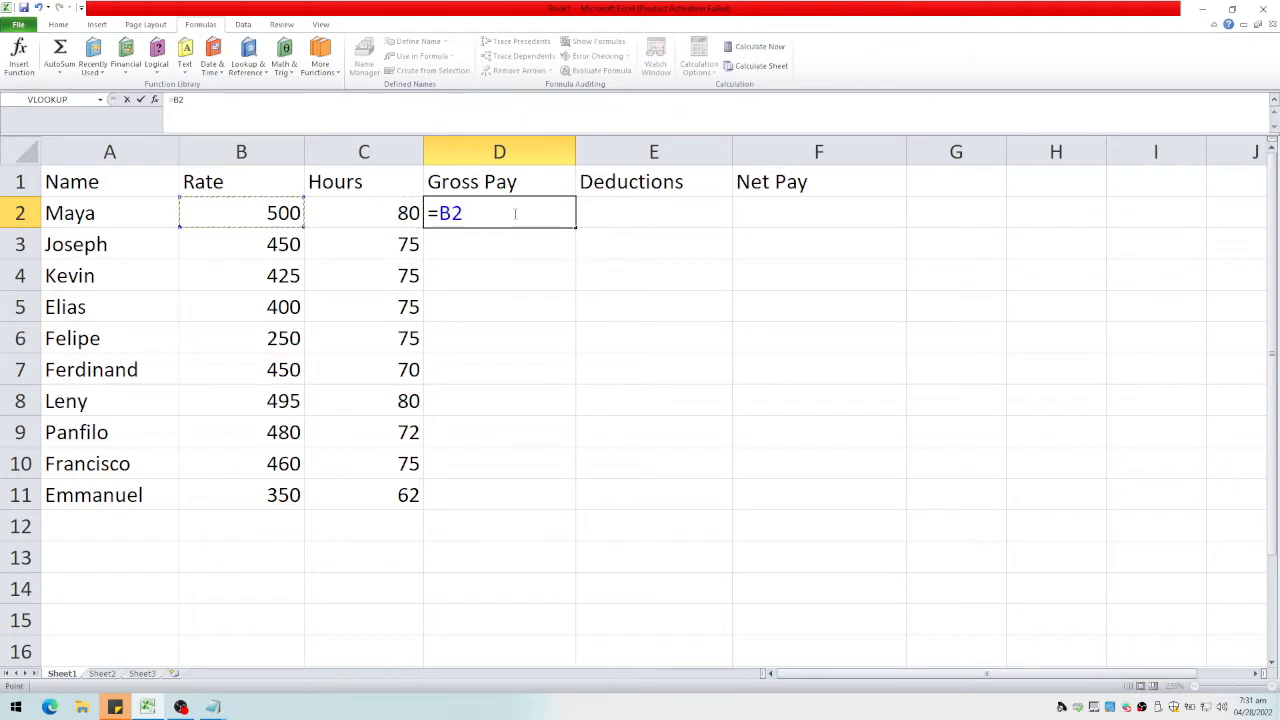
text(*)
key(Left)
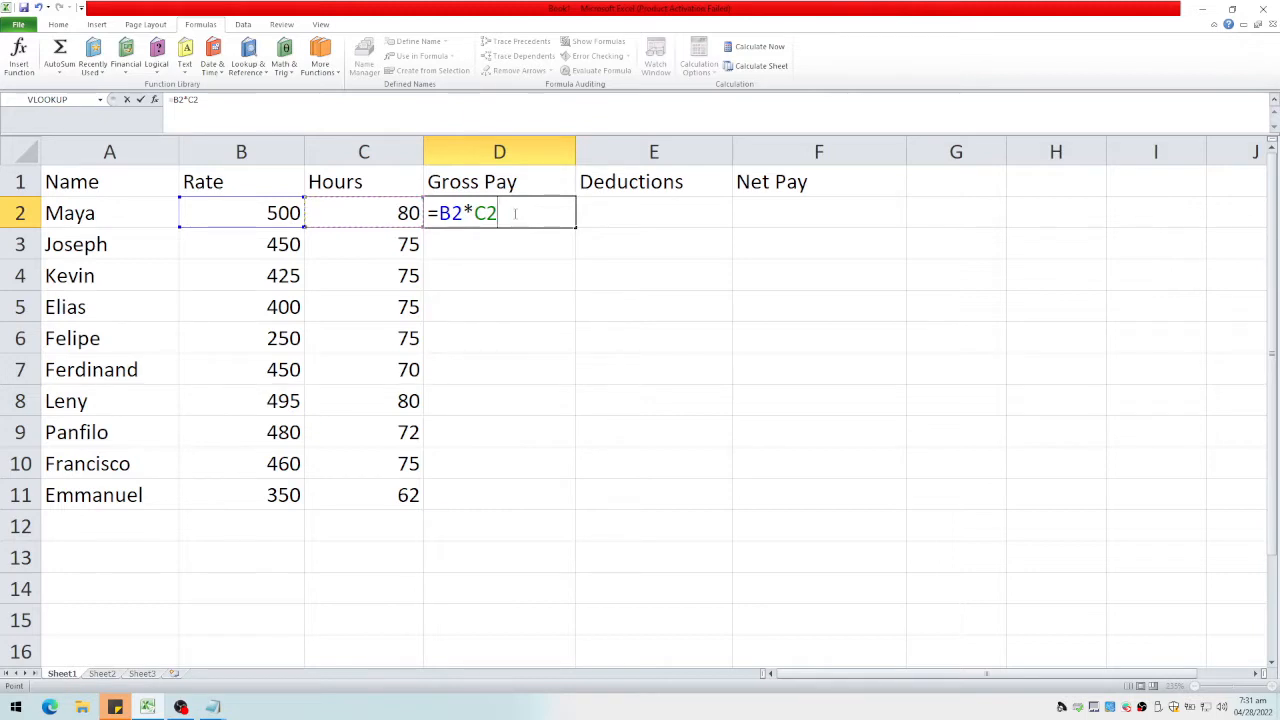
key(Return)
click(512, 213)
drag(575, 228, 560, 507)
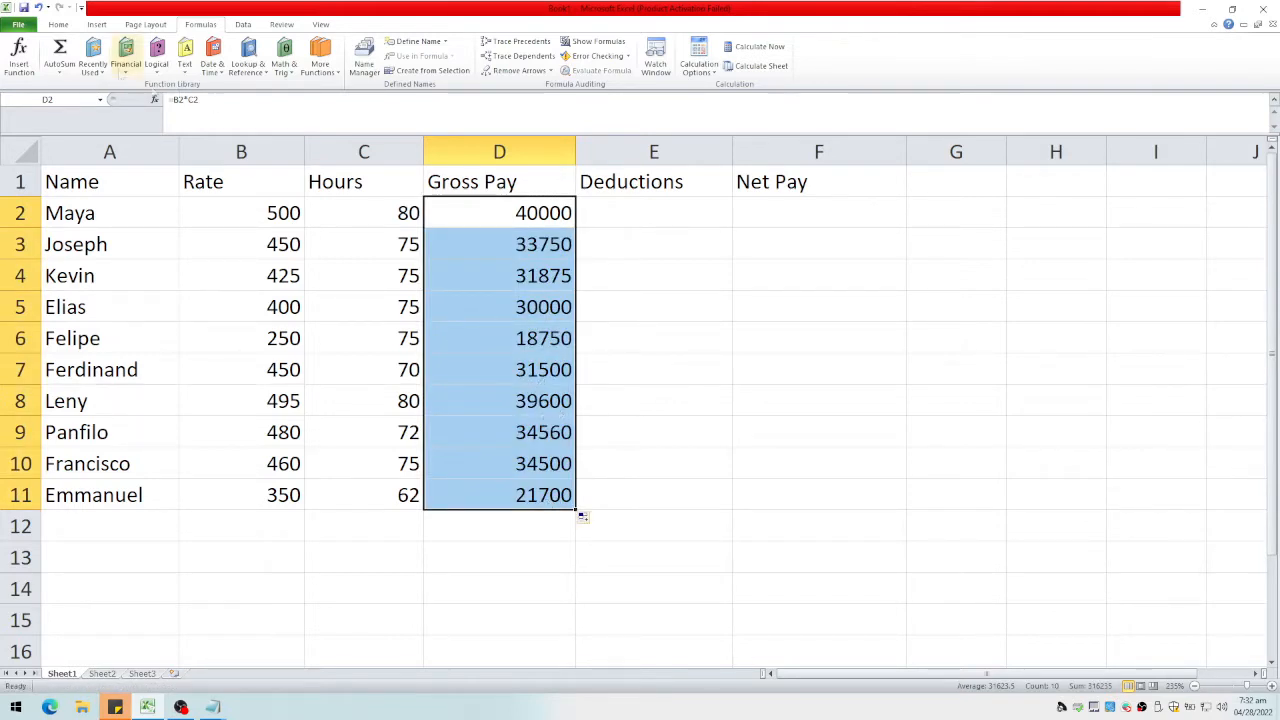
Step: Apply the comma number style to the Gross Pay values in D2:D11 and the Rate values in B2:B11
click(58, 24)
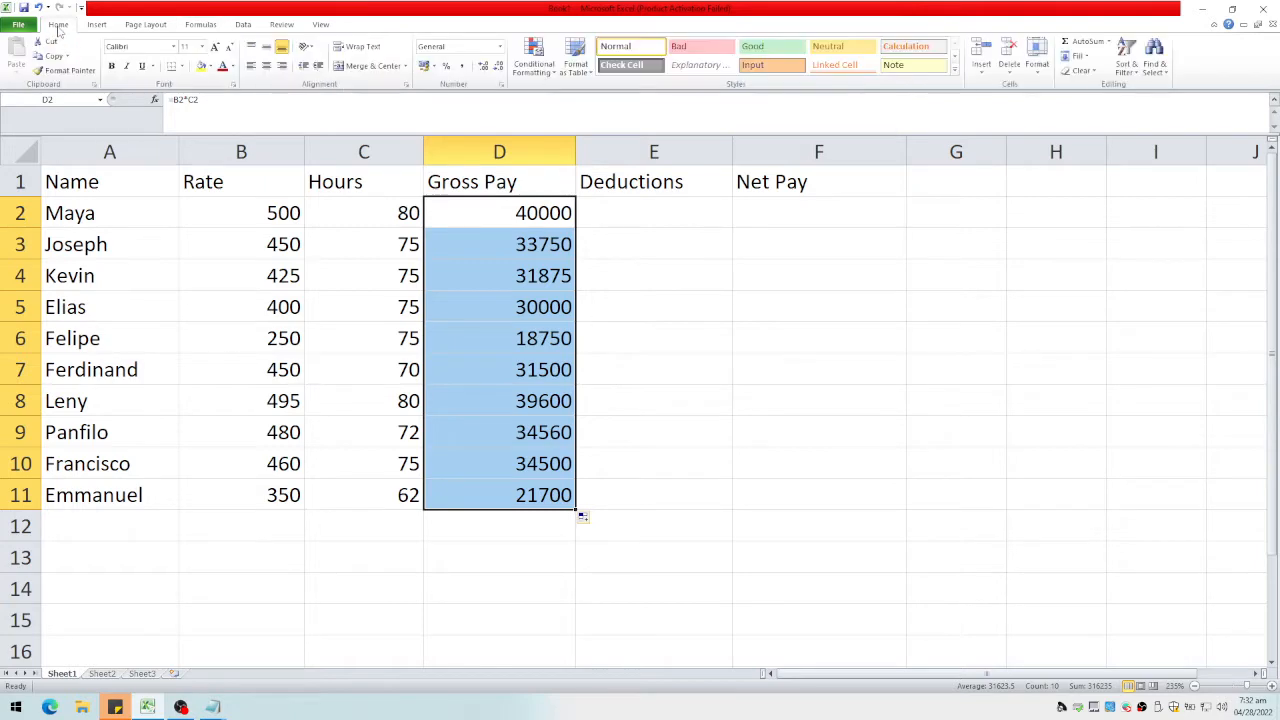
click(462, 66)
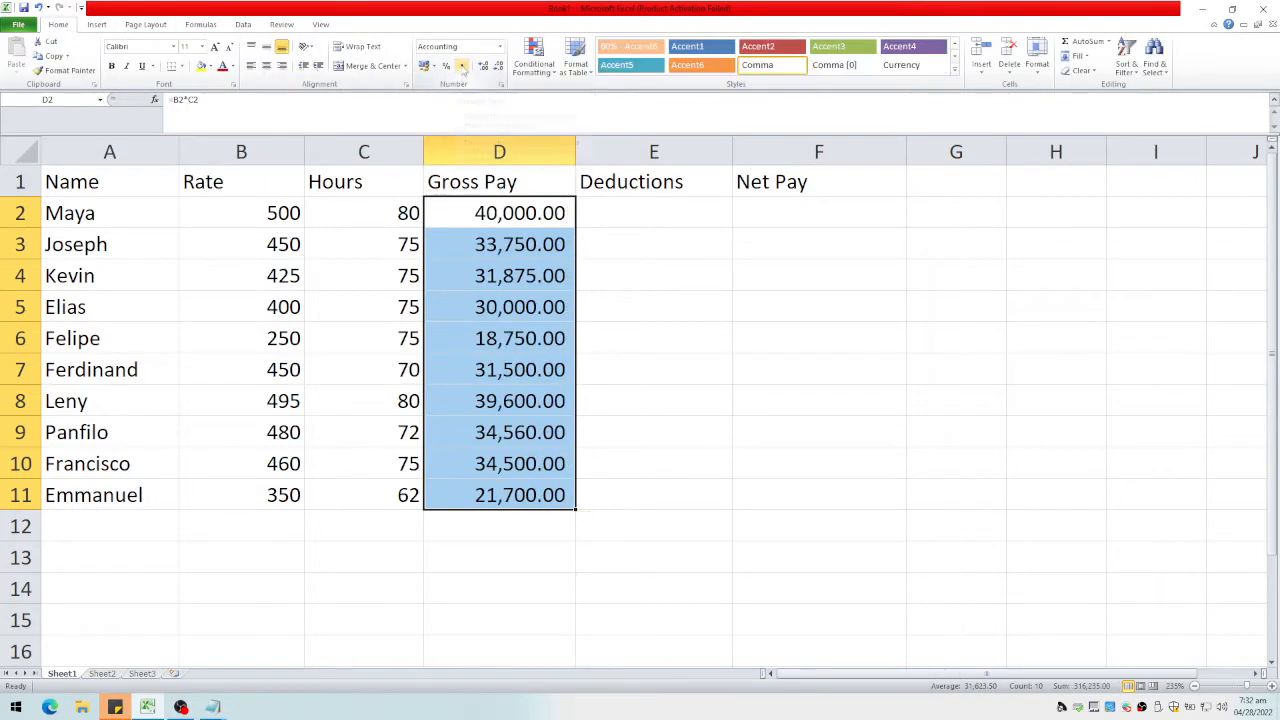
drag(266, 210, 233, 488)
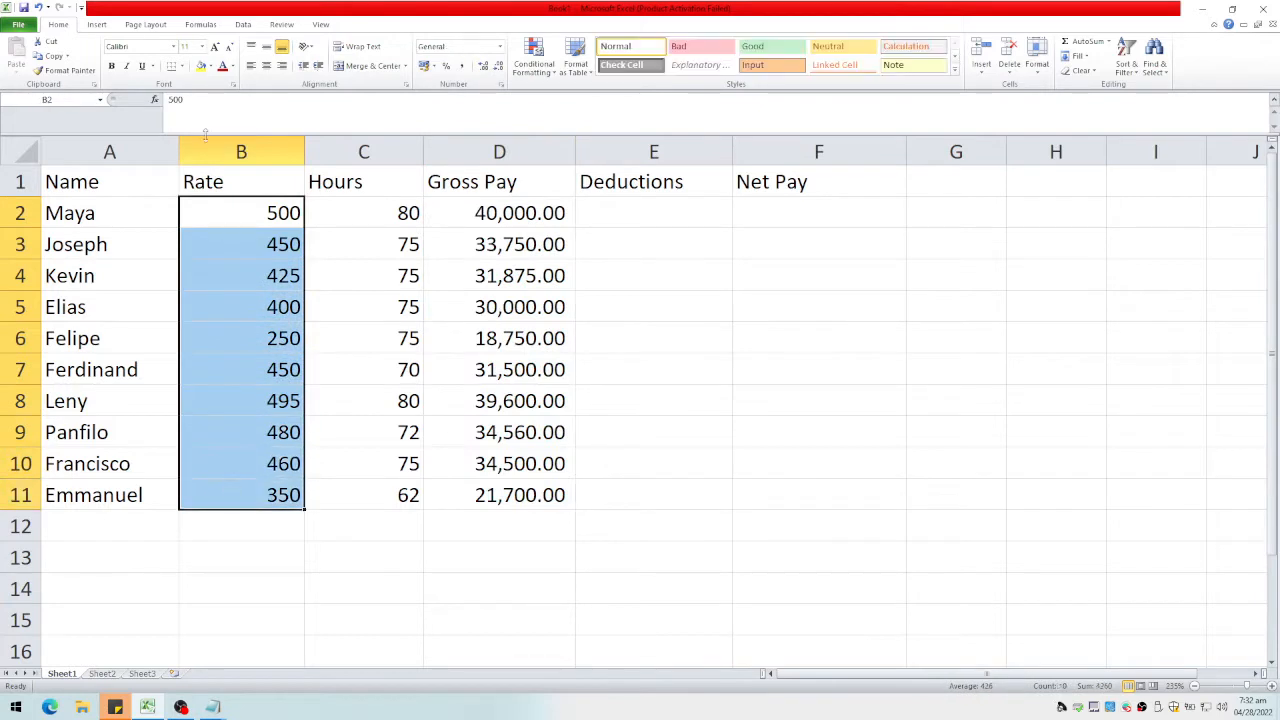
click(463, 75)
Step: Check the deduction rule in the Notepad formulas note and enter =0.05*D2 in E2 under Deductions in Excel
click(615, 219)
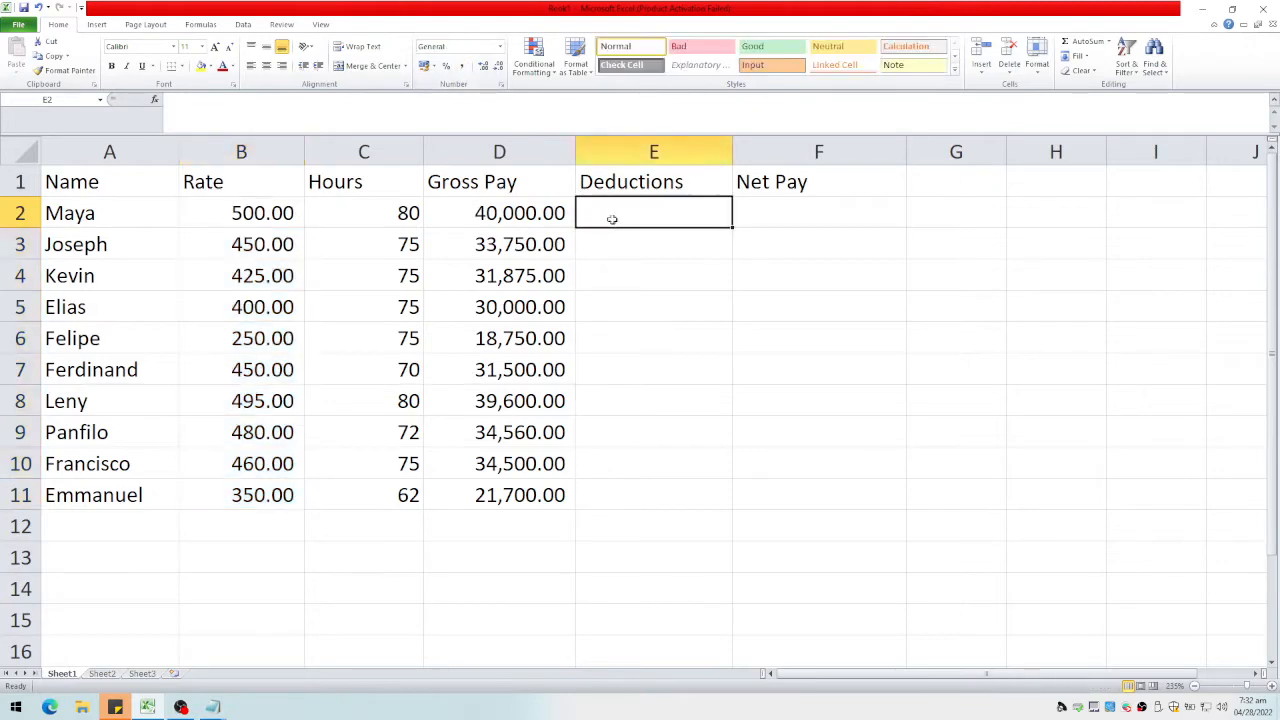
click(213, 707)
click(184, 676)
drag(754, 222, 934, 224)
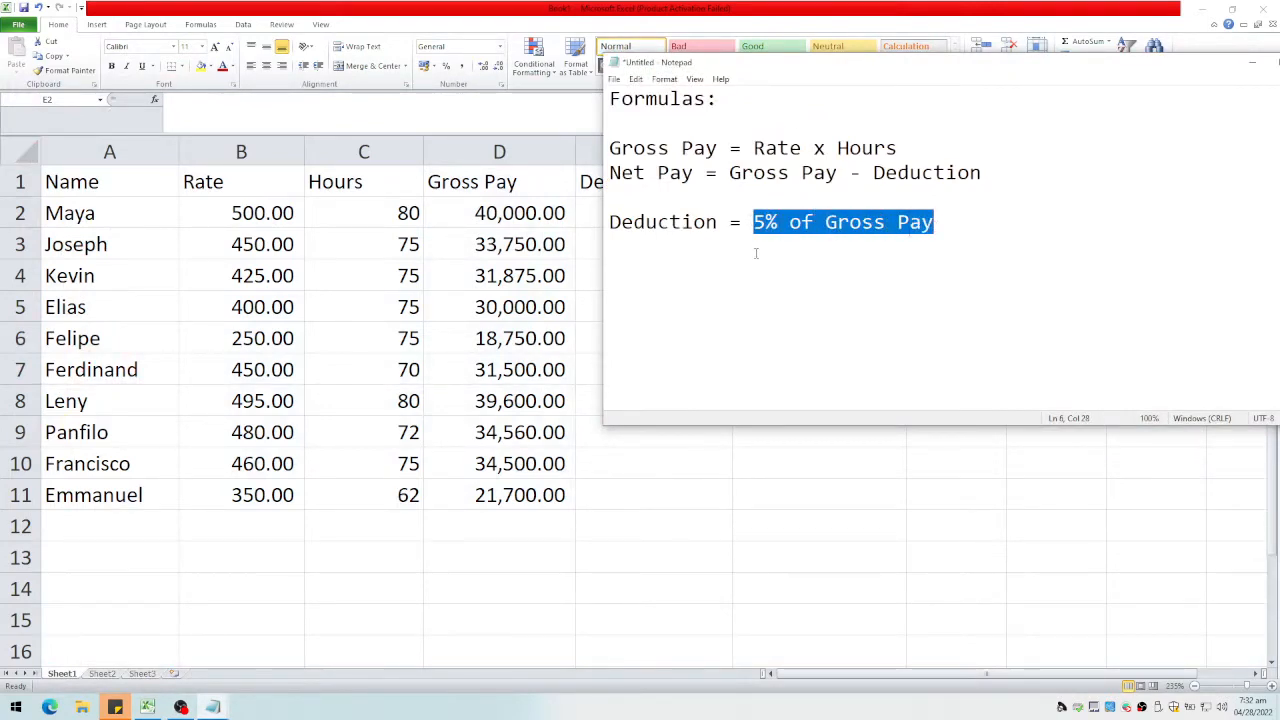
click(585, 211)
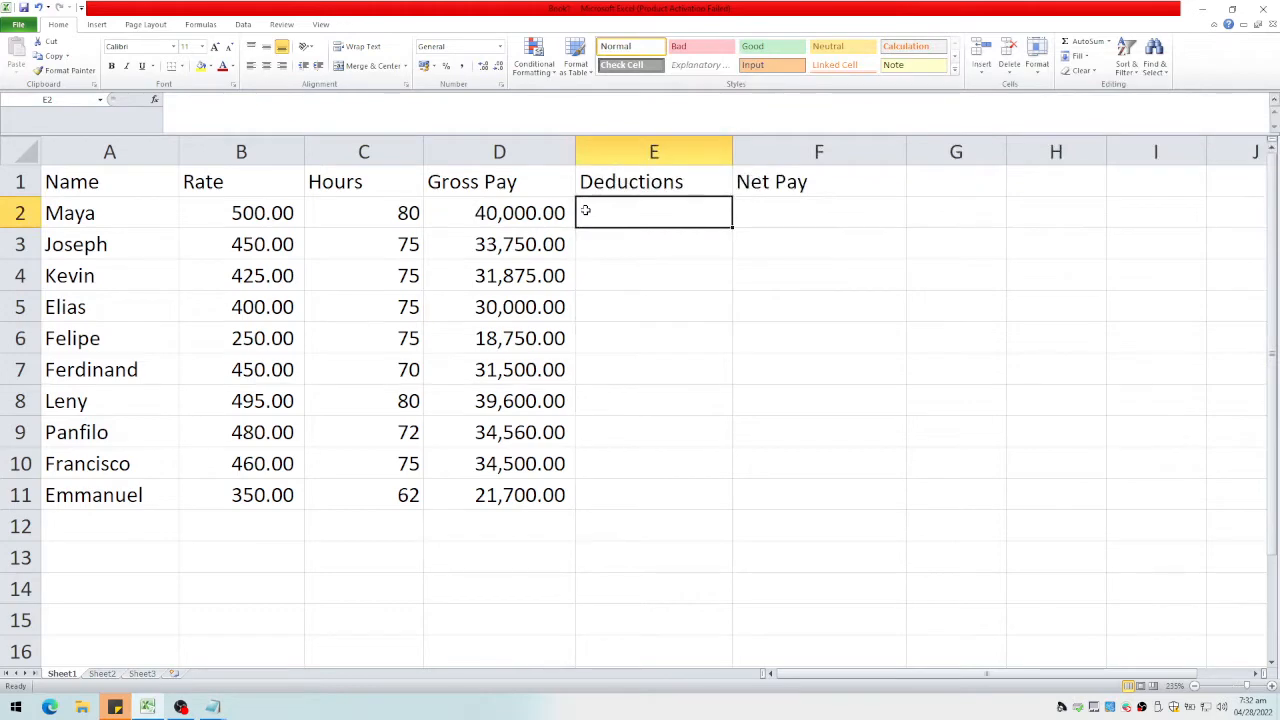
text(=)
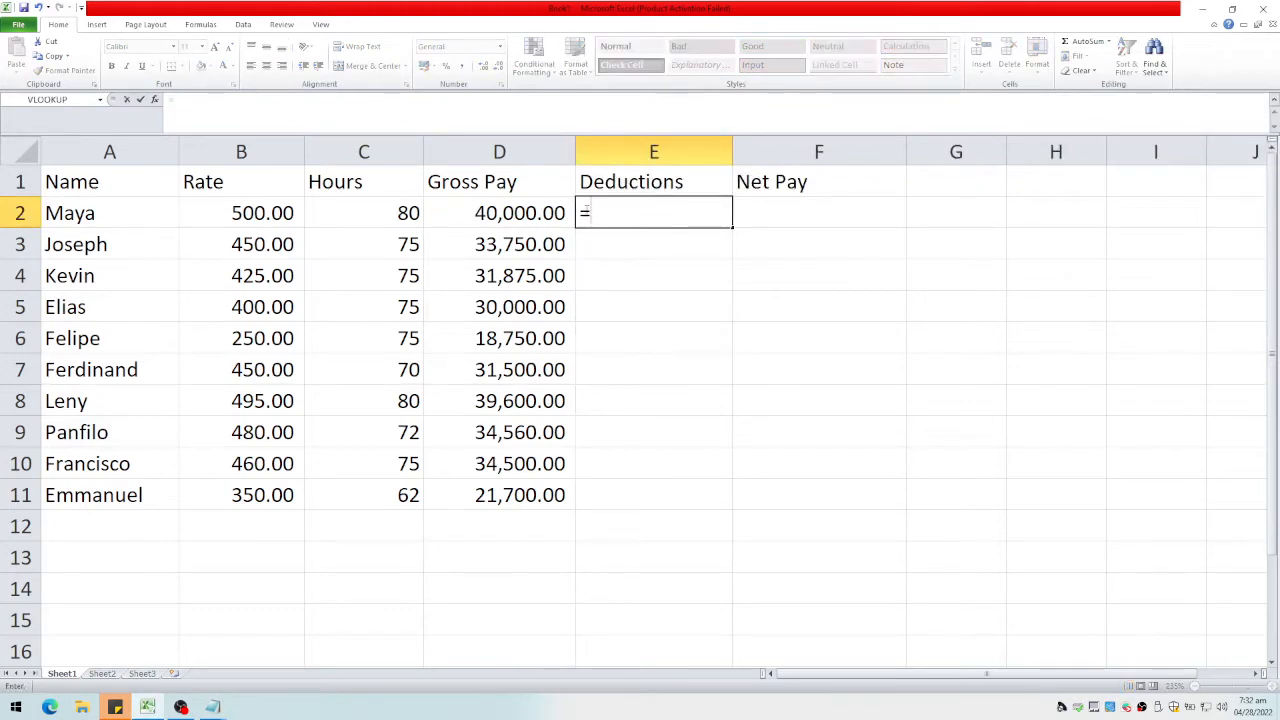
text(0.05*)
key(Left)
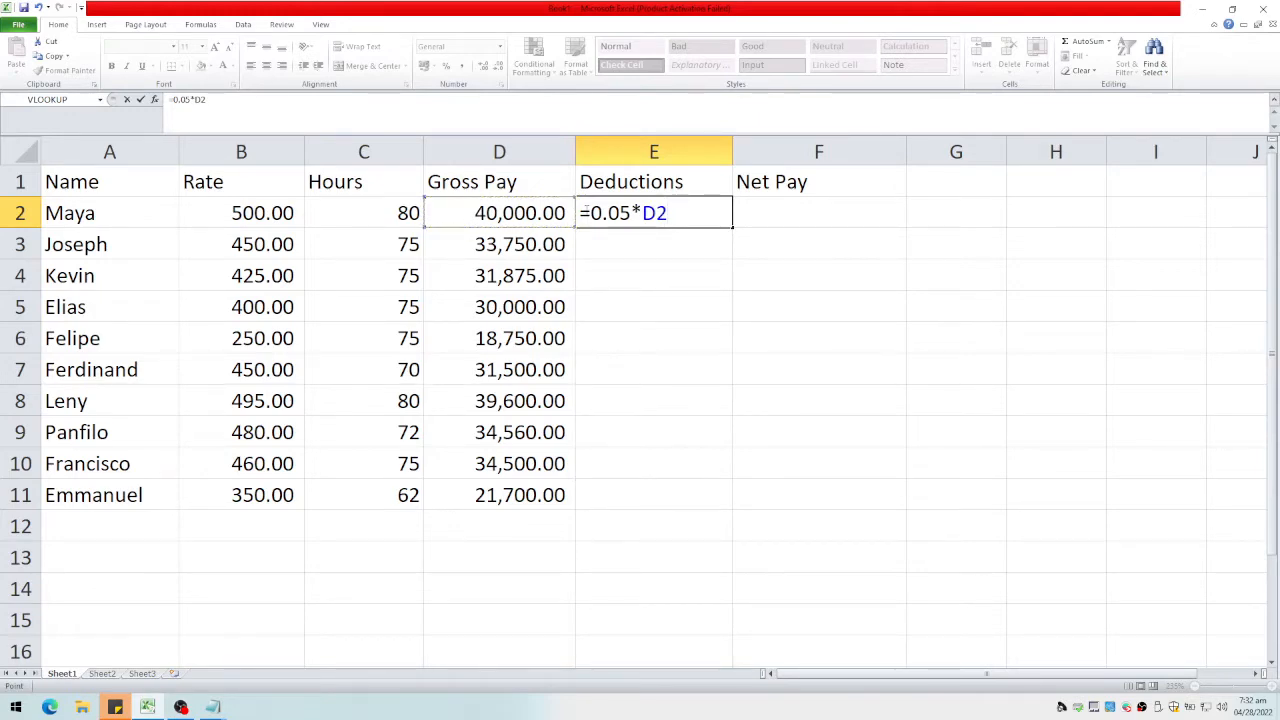
key(Return)
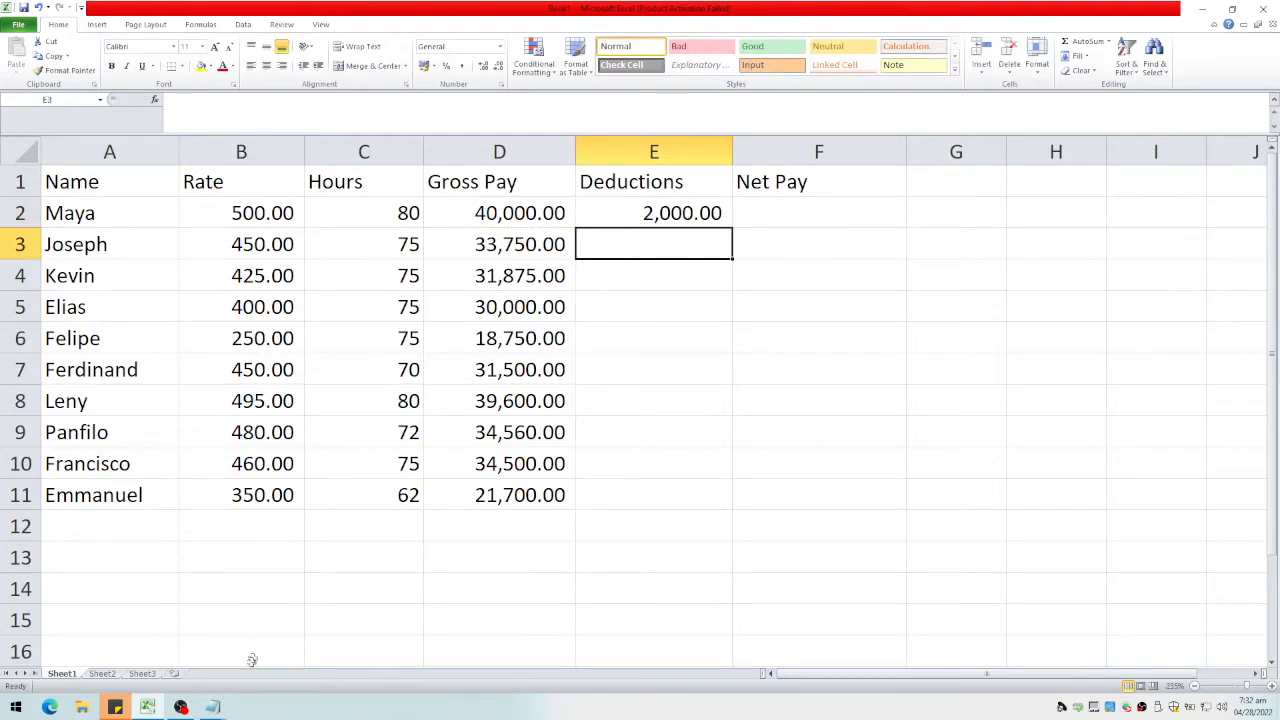
Step: Check the net pay formula in the Notepad note and enter =D2-E2 in F2 under Net Pay in Excel
click(227, 698)
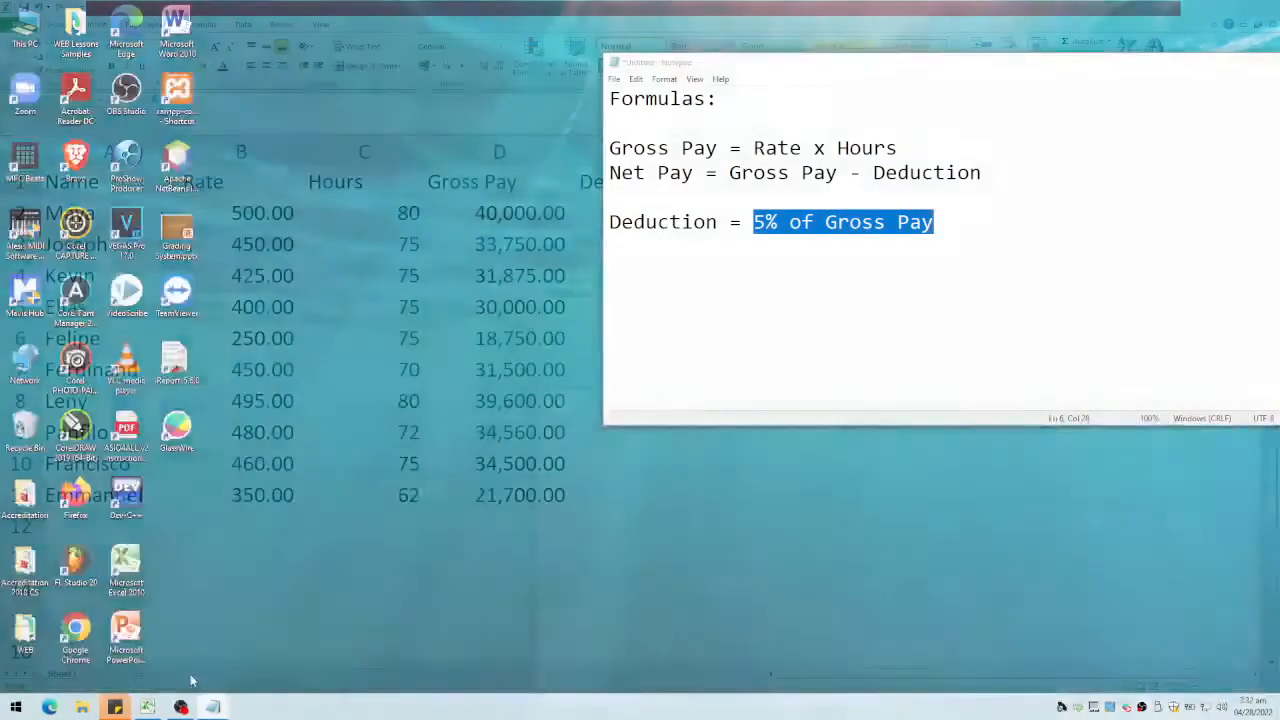
click(194, 676)
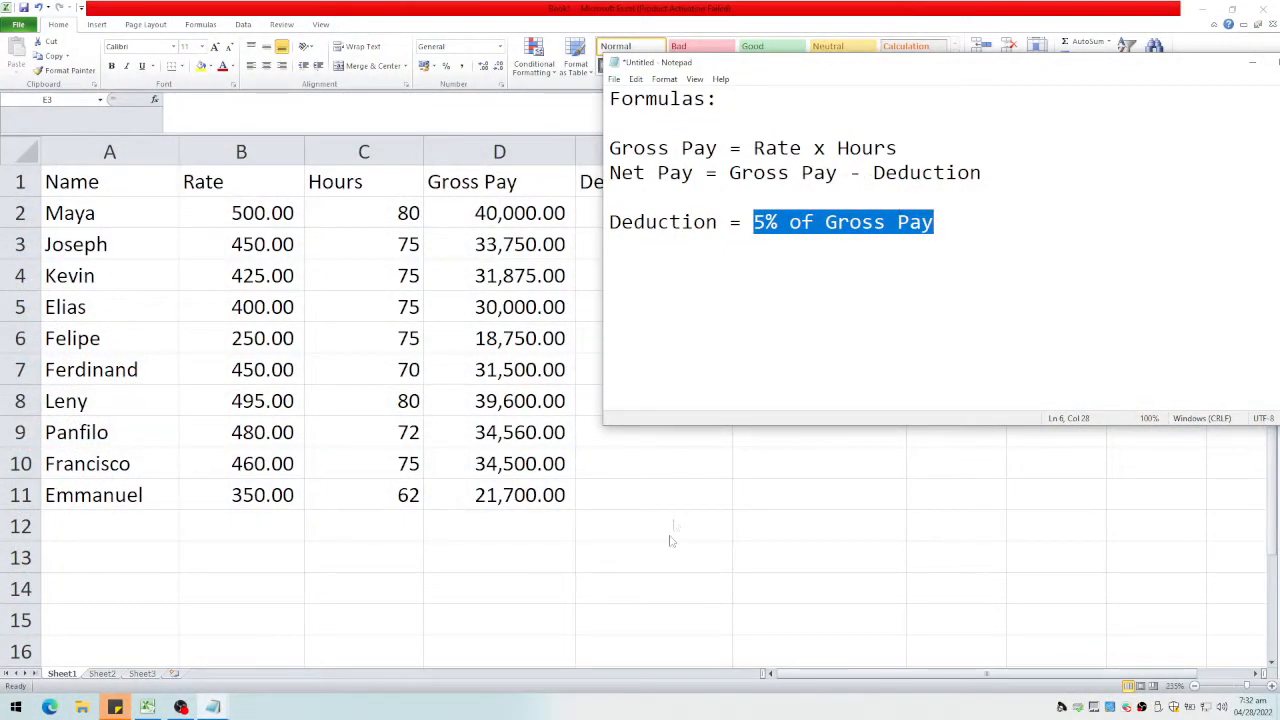
key(alt+Tab)
click(787, 219)
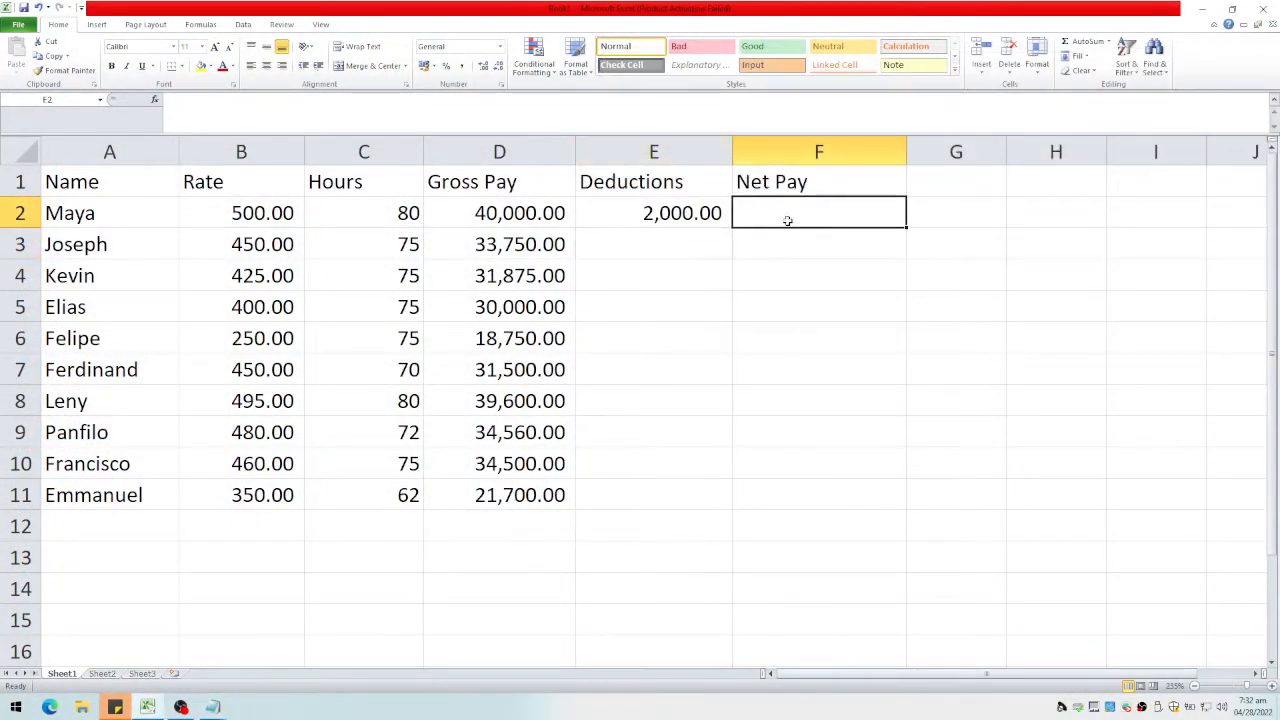
text(=)
key(Left)
key(Left)
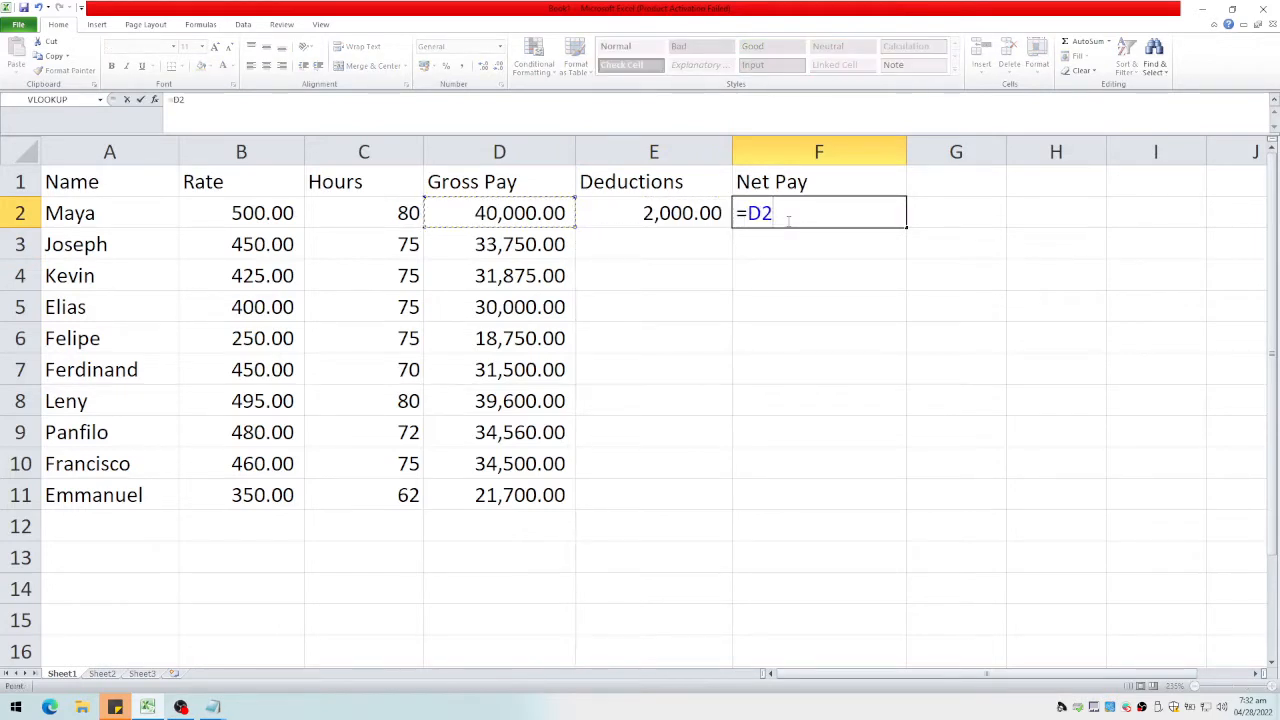
text(-)
key(Left)
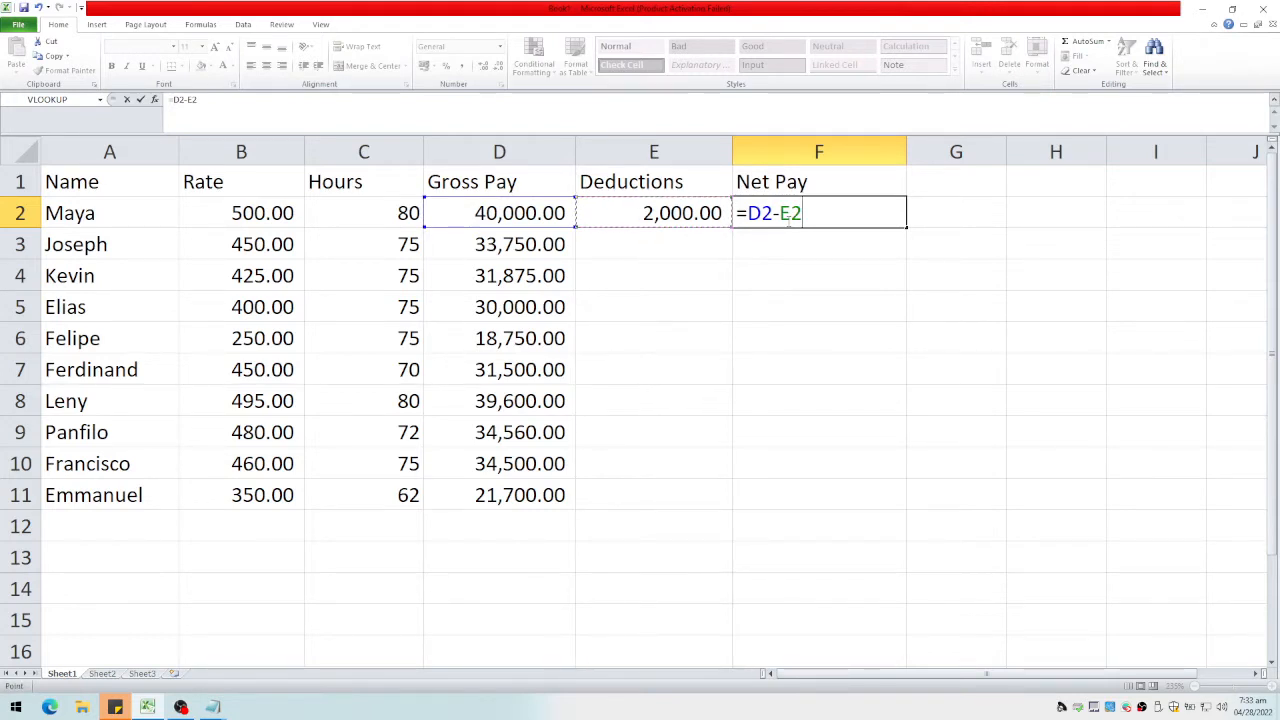
key(Return)
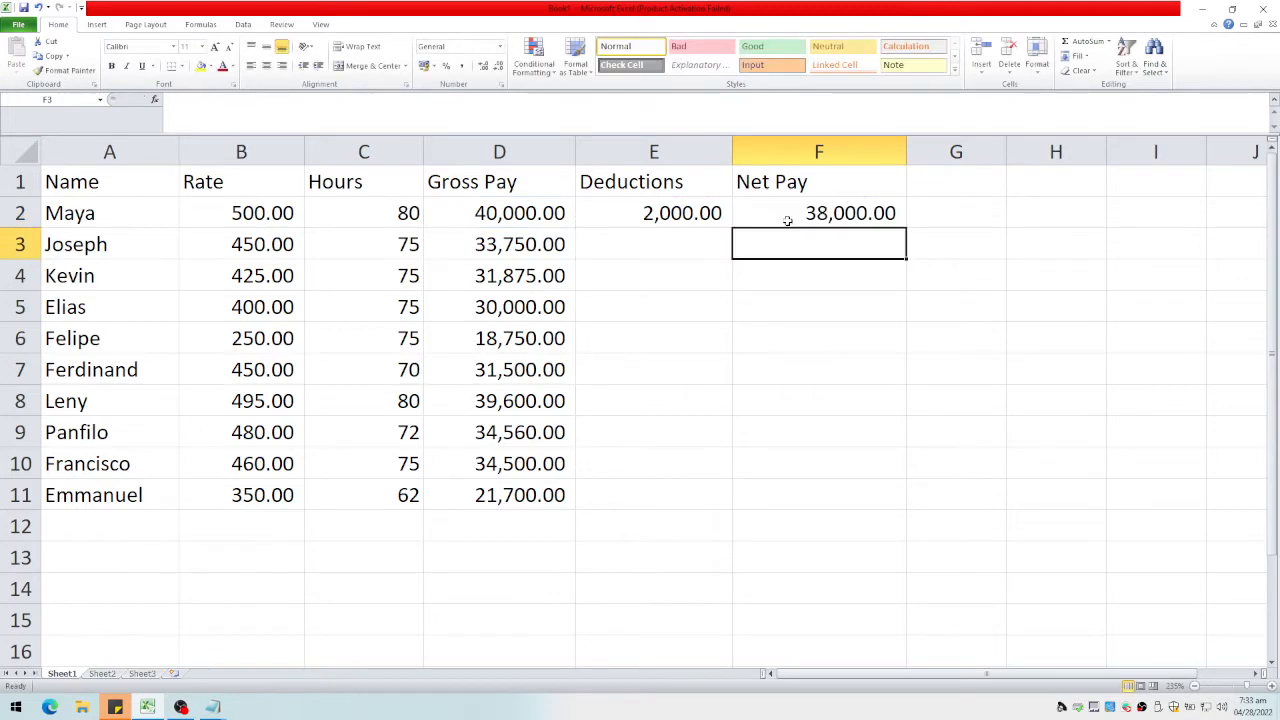
Step: Fill the Deductions and Net Pay formulas from E2:F2 down to row 11
drag(636, 211, 795, 212)
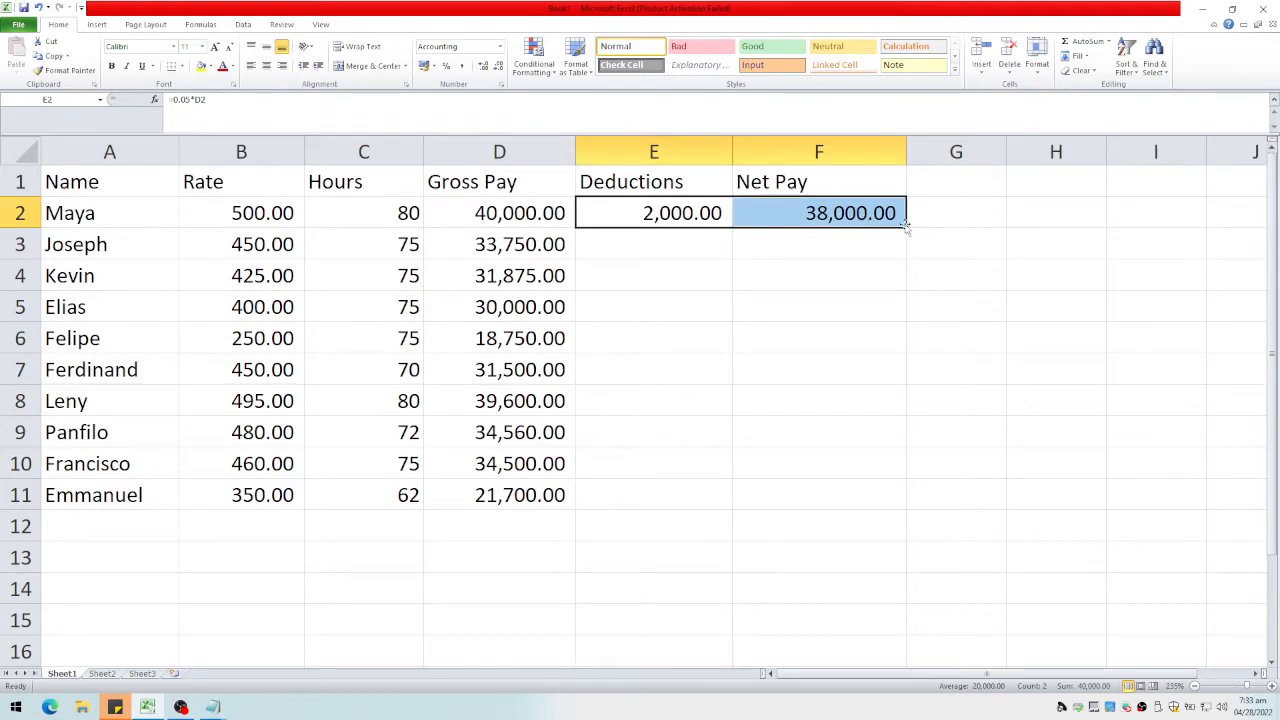
drag(905, 226, 865, 503)
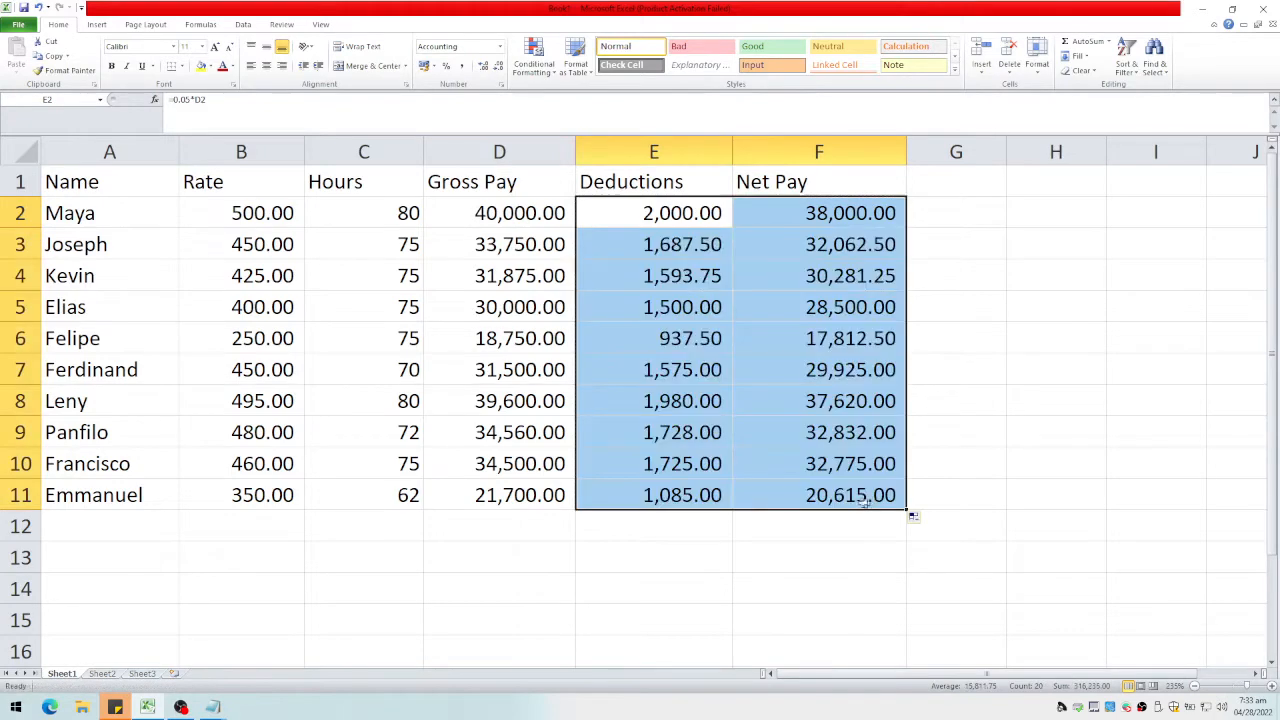
click(845, 559)
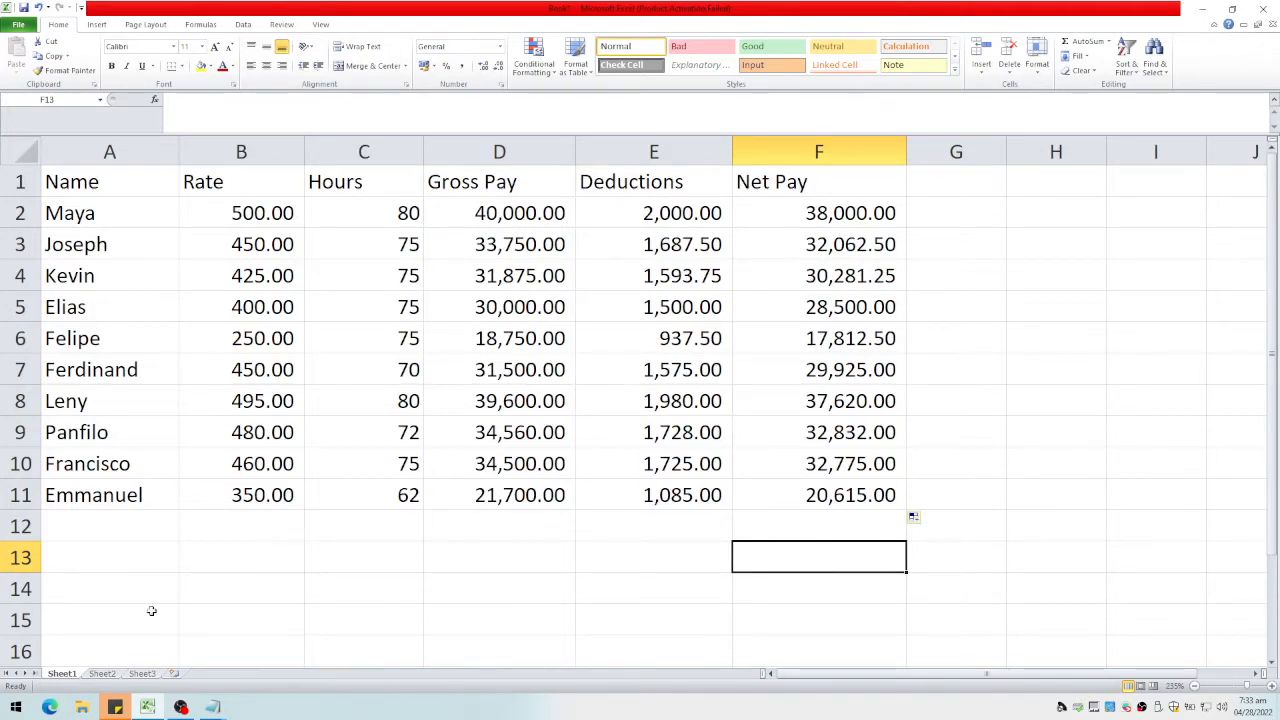
Step: Switch to the Notepad formulas note and replace the whole deduction formula line with "Gross Pay"
mouse_move(212, 707)
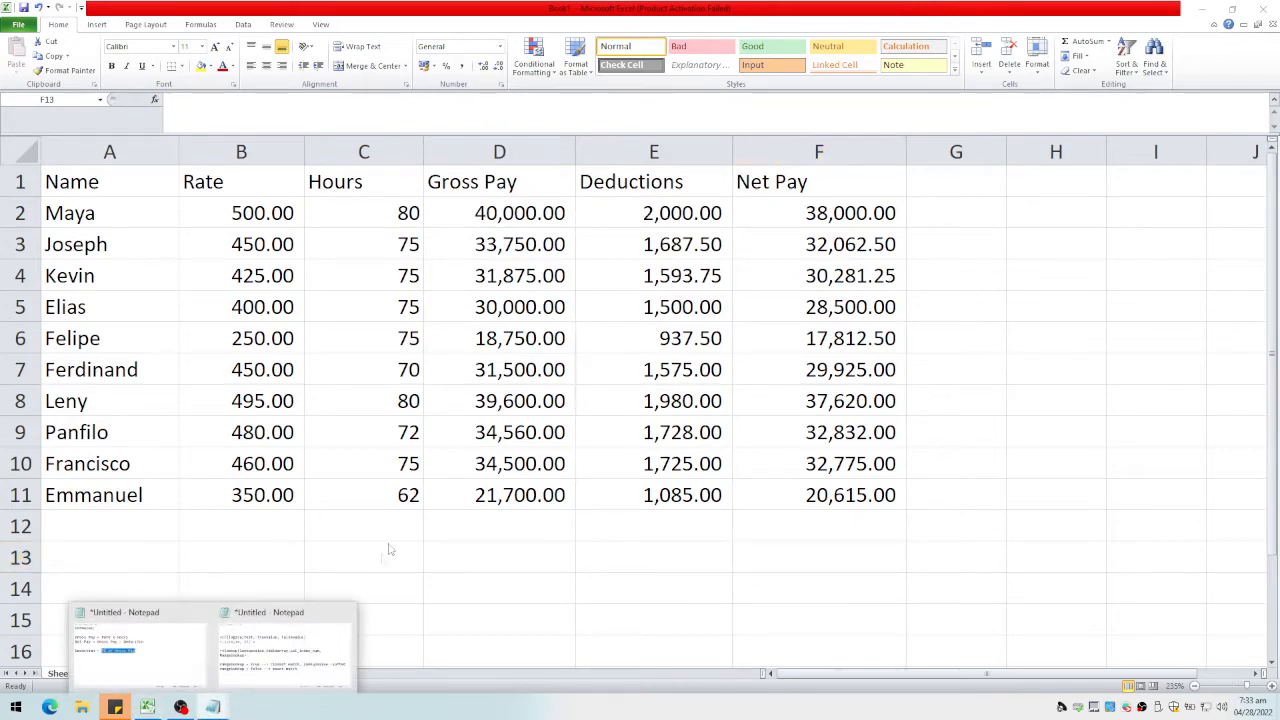
click(165, 652)
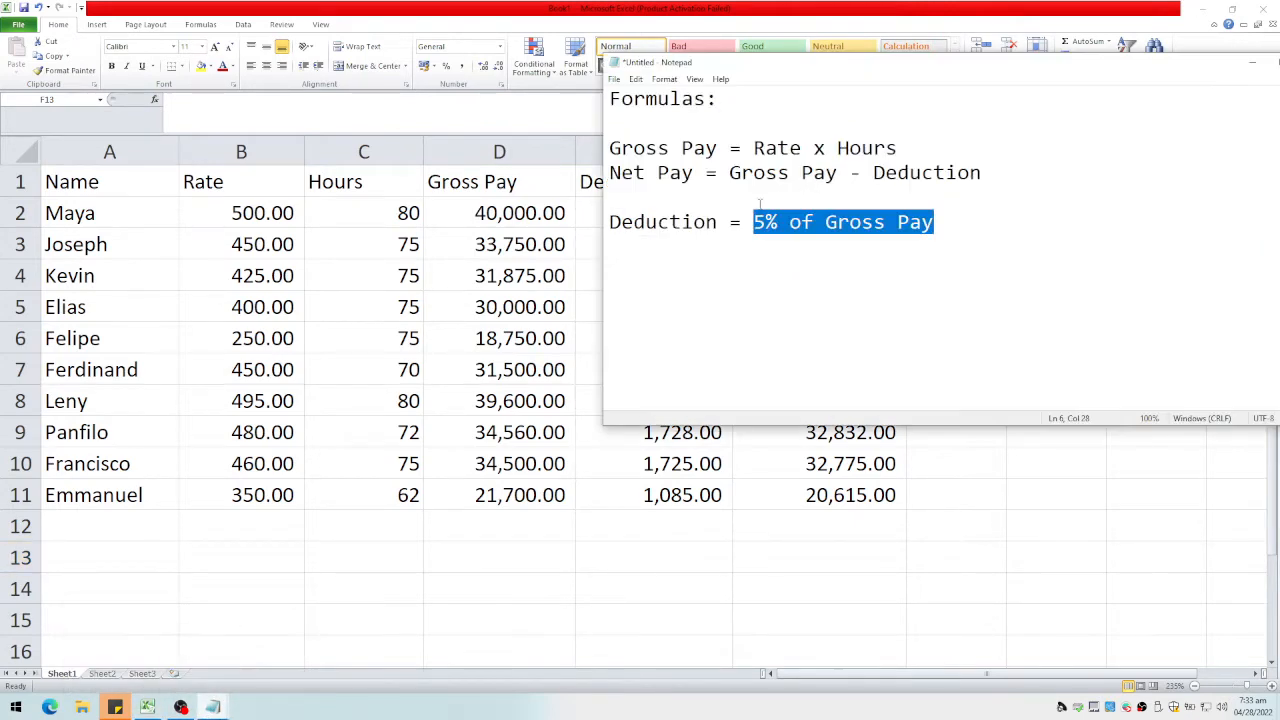
drag(935, 222, 609, 222)
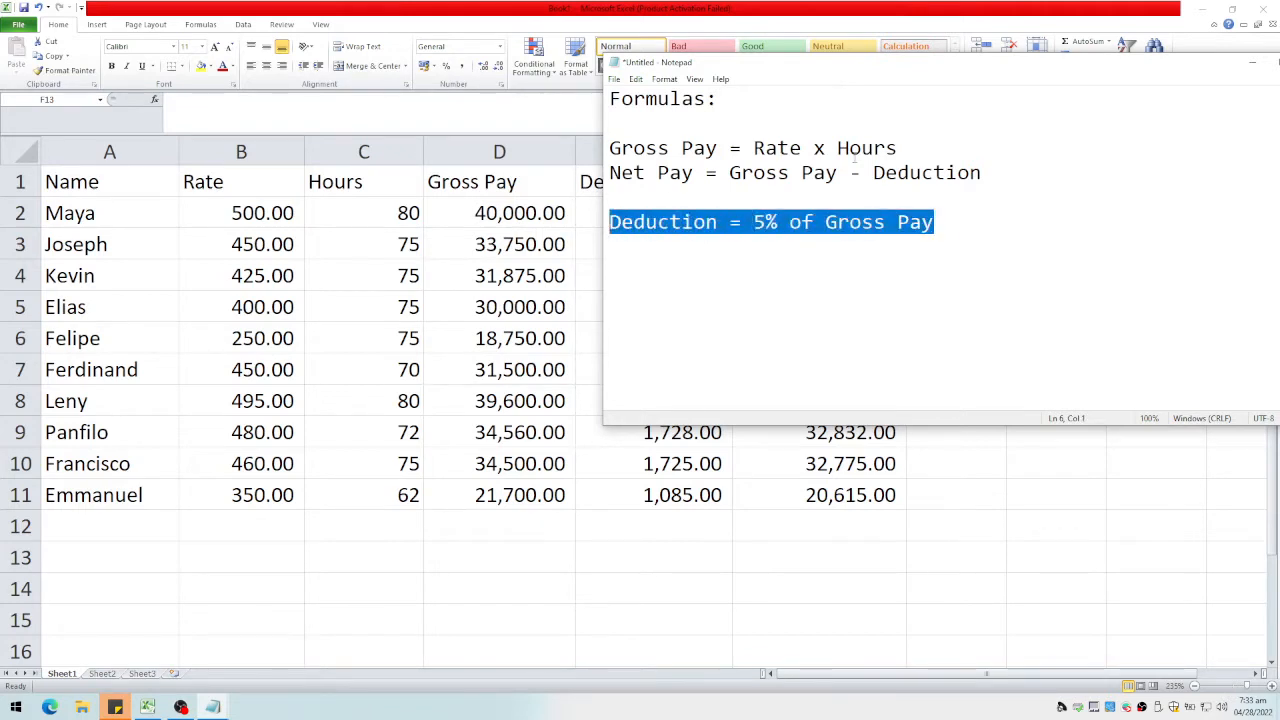
key(BackSpace)
text(Gross Pay)
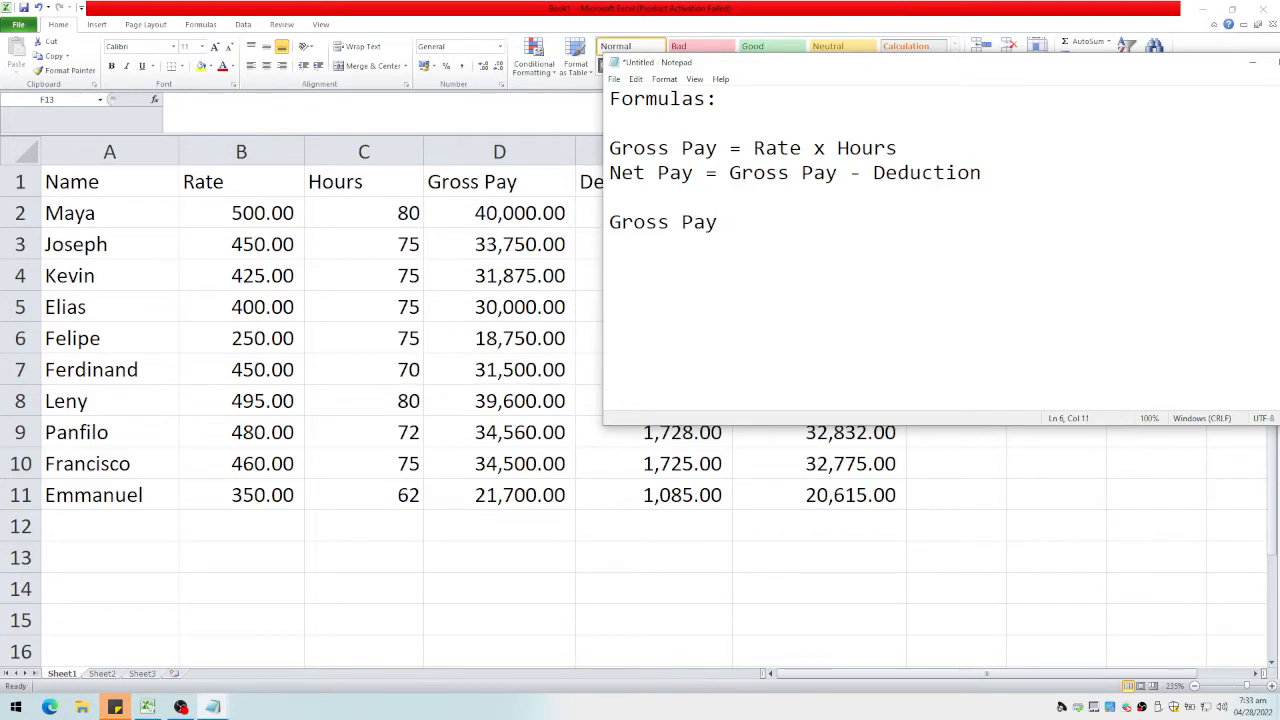
Step: Add two lines under "Gross Pay" in the note: "<20000" with 5% and ">=20000" with 7%
text( < 2)
key(BackSpace)
key(BackSpace)
key(BackSpace)
key(Return)
text(<20000        5%)
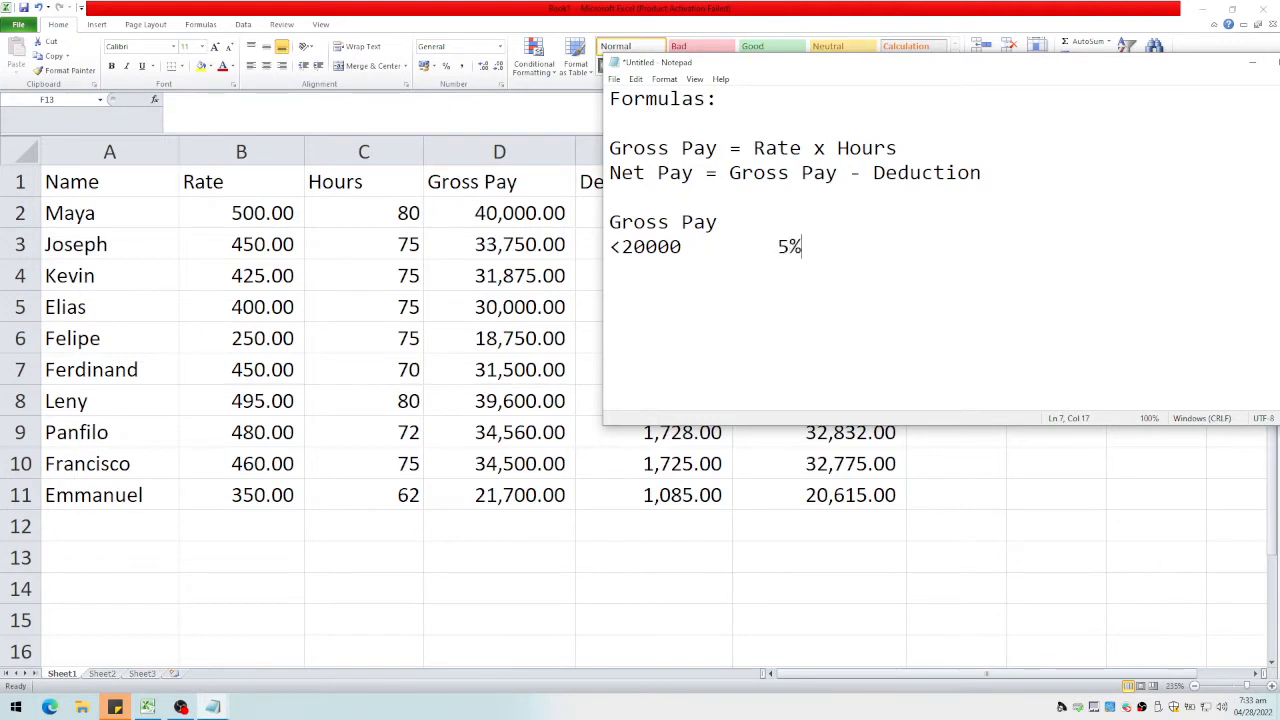
key(Return)
text(>=20000       7%)
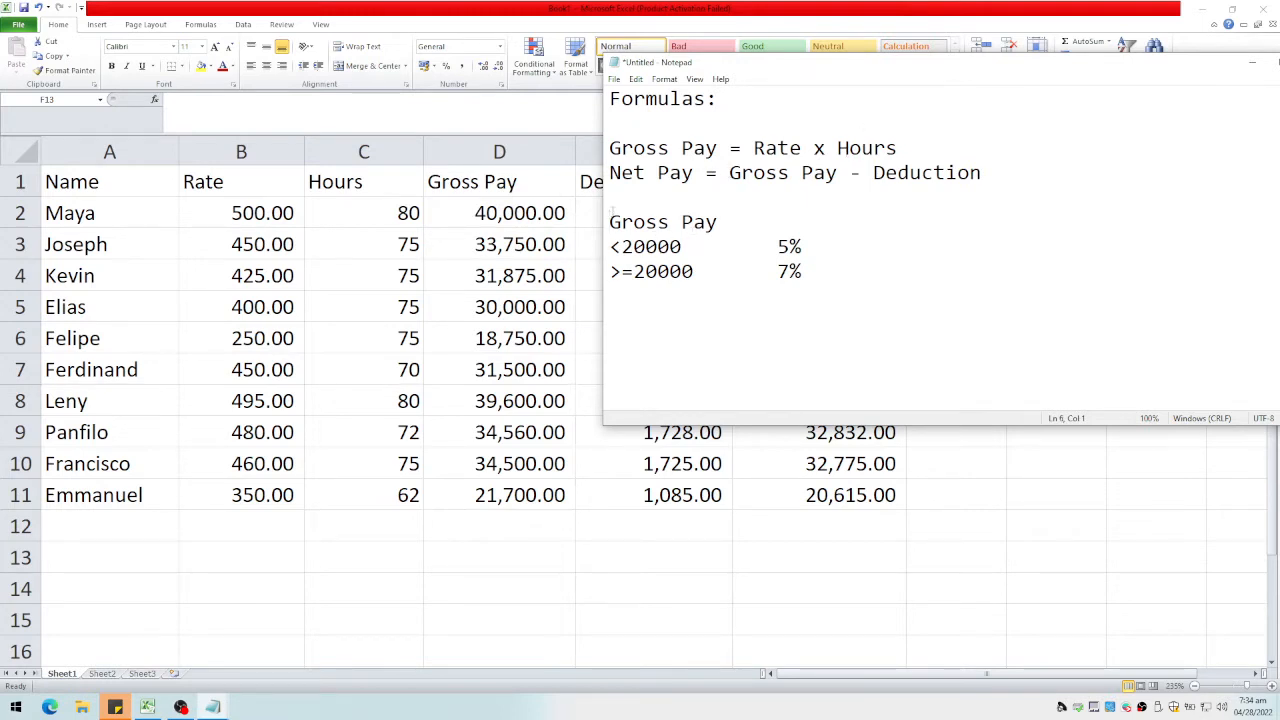
Step: Insert a "Deductions" heading above the "Gross Pay" line of the rate table, with extra blank space before it
key(Return)
key(Return)
key(Up)
text(Deductions)
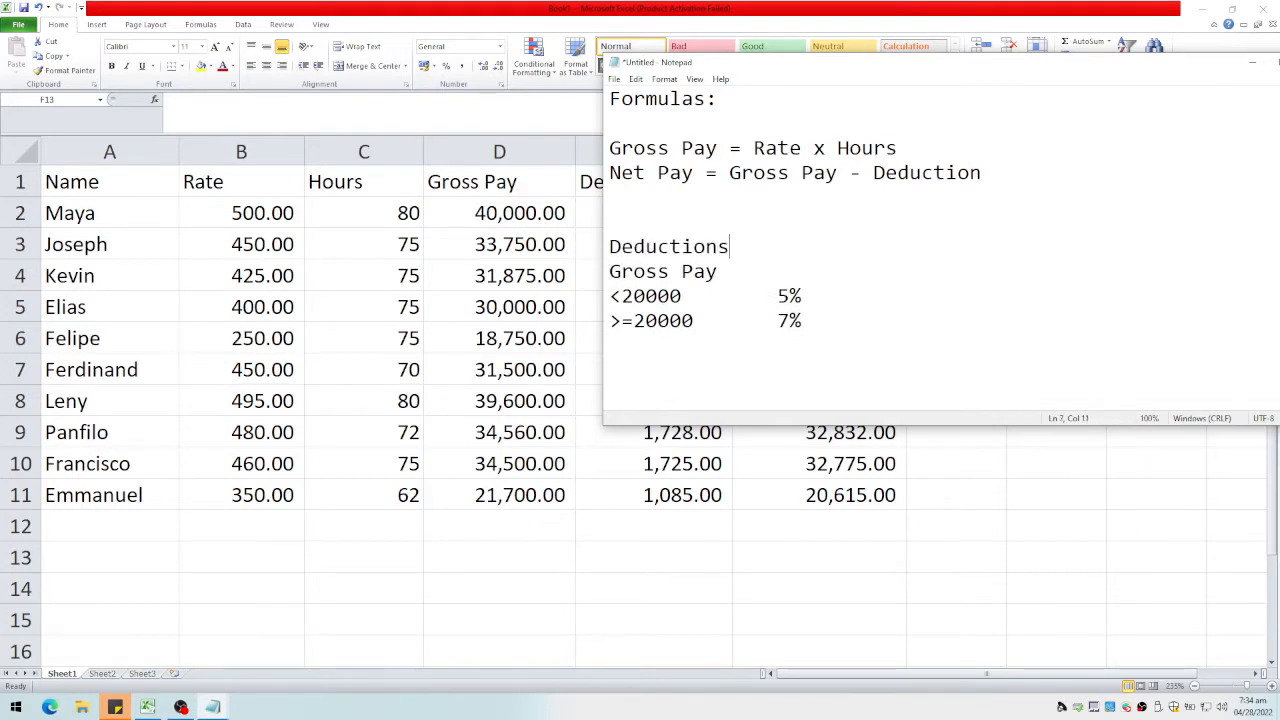
Step: Put "if" in front of "Gross Pay" on the line below the Deductions heading
key(Left)
key(Left)
key(Left)
key(Left)
key(Left)
key(Left)
text(if)
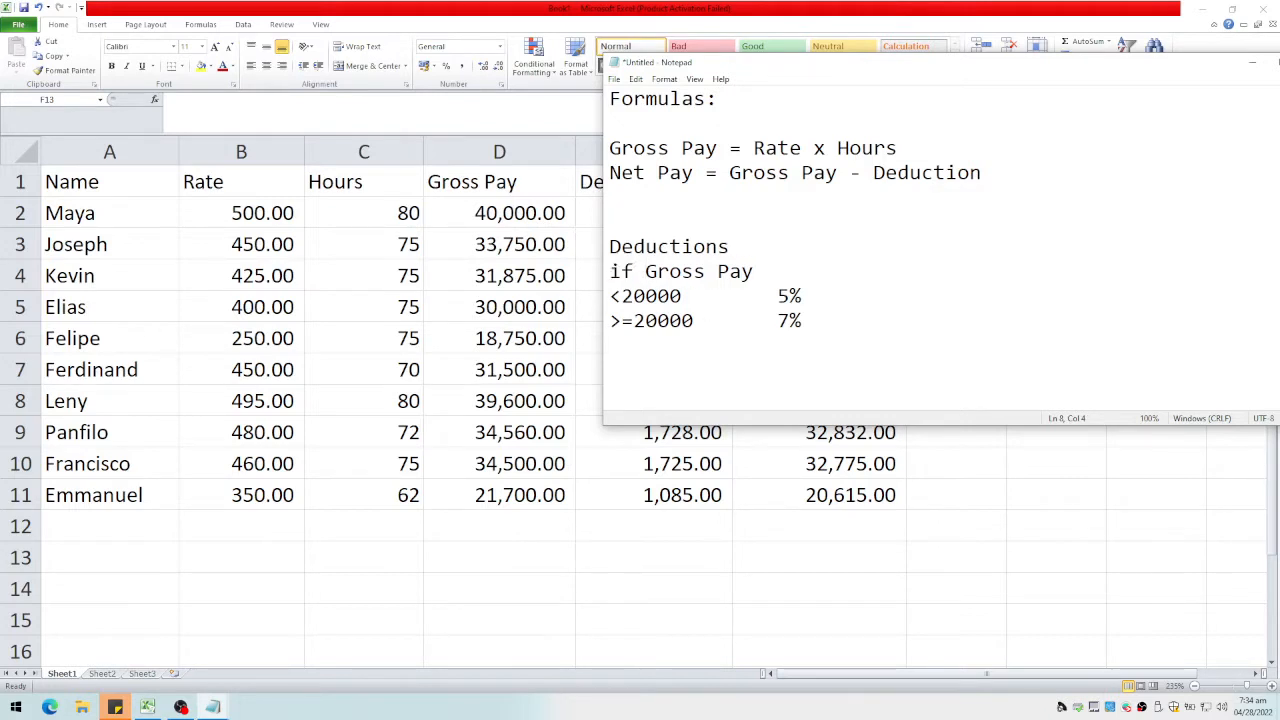
Step: Add a "Deduction" column heading beside "if Gross Pay", above the percentages
key(Right)
key(Right)
key(Right)
key(Right)
key(Right)
key(Up)
key(End)
text(Deduction)
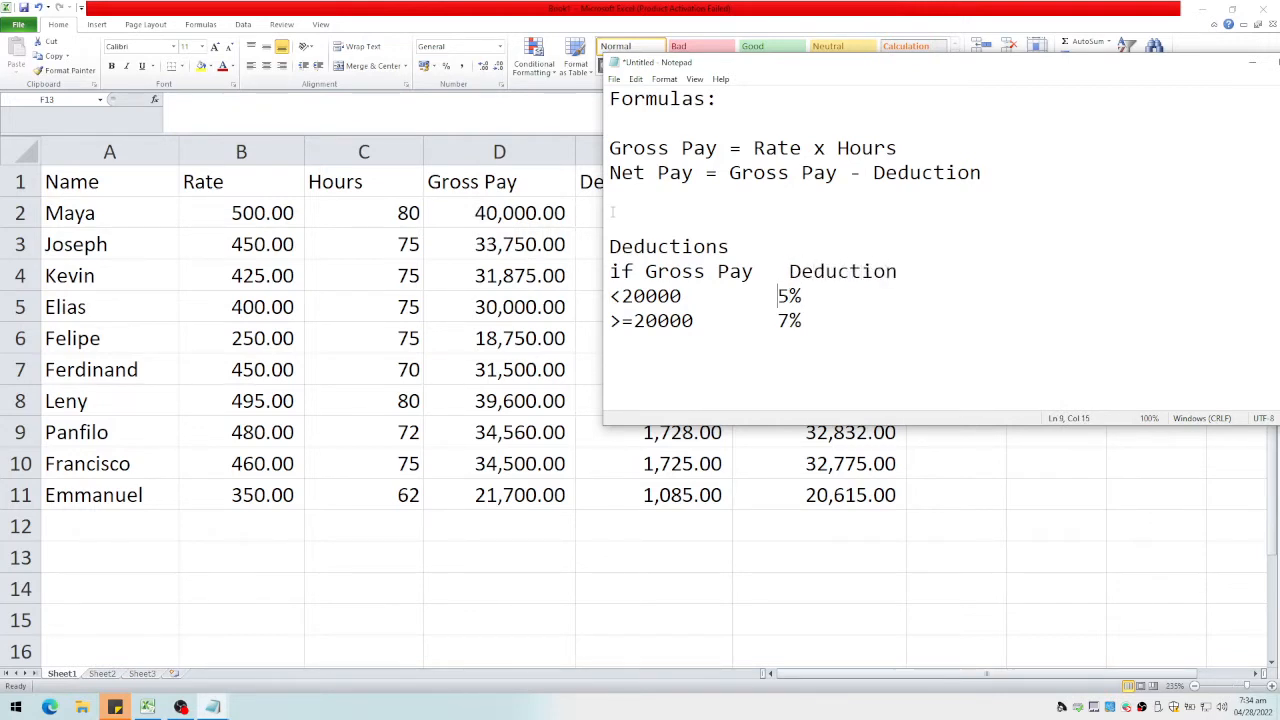
Step: Align the 5% and 7% values under the "Deduction" column heading in the note
key(Down)
key(Left)
key(Left)
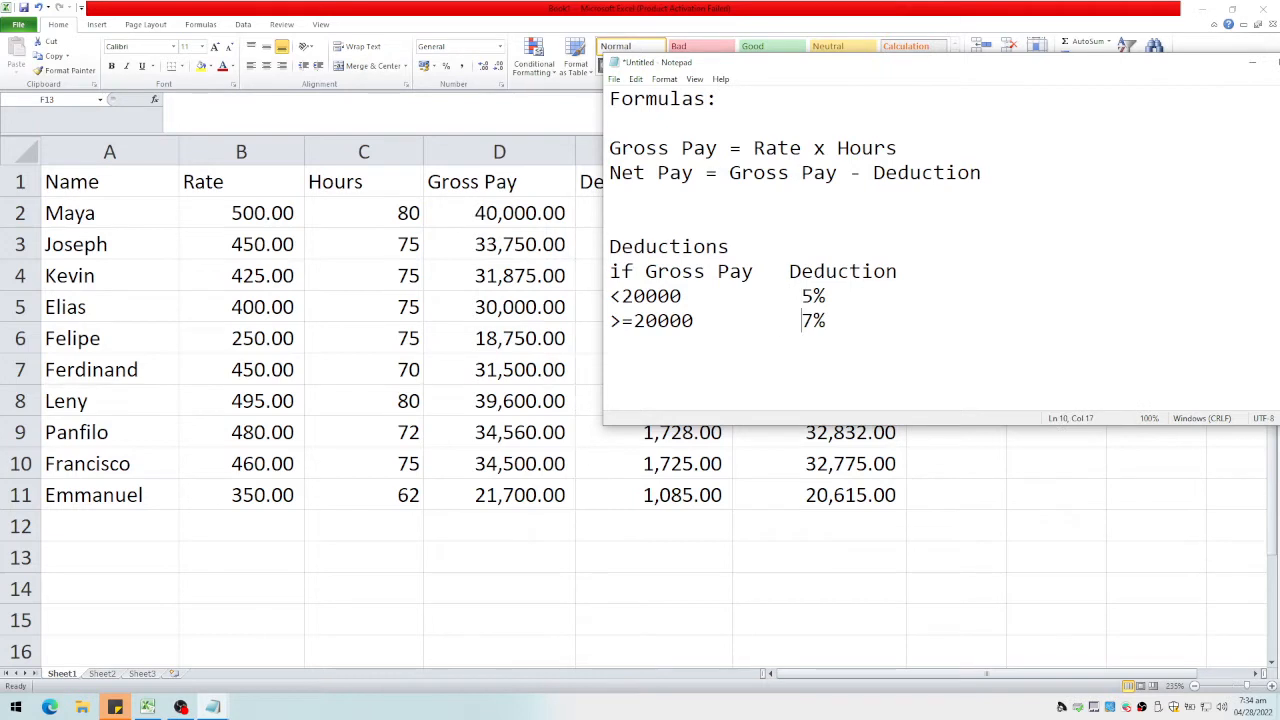
Step: Append "of GP" after both the 5% and 7% deduction rates in the note
text(of GP)
key(Down)
text(of G)
key(BackSpace)
key(BackSpace)
key(BackSpace)
key(BackSpace)
key(BackSpace)
text(of GP)
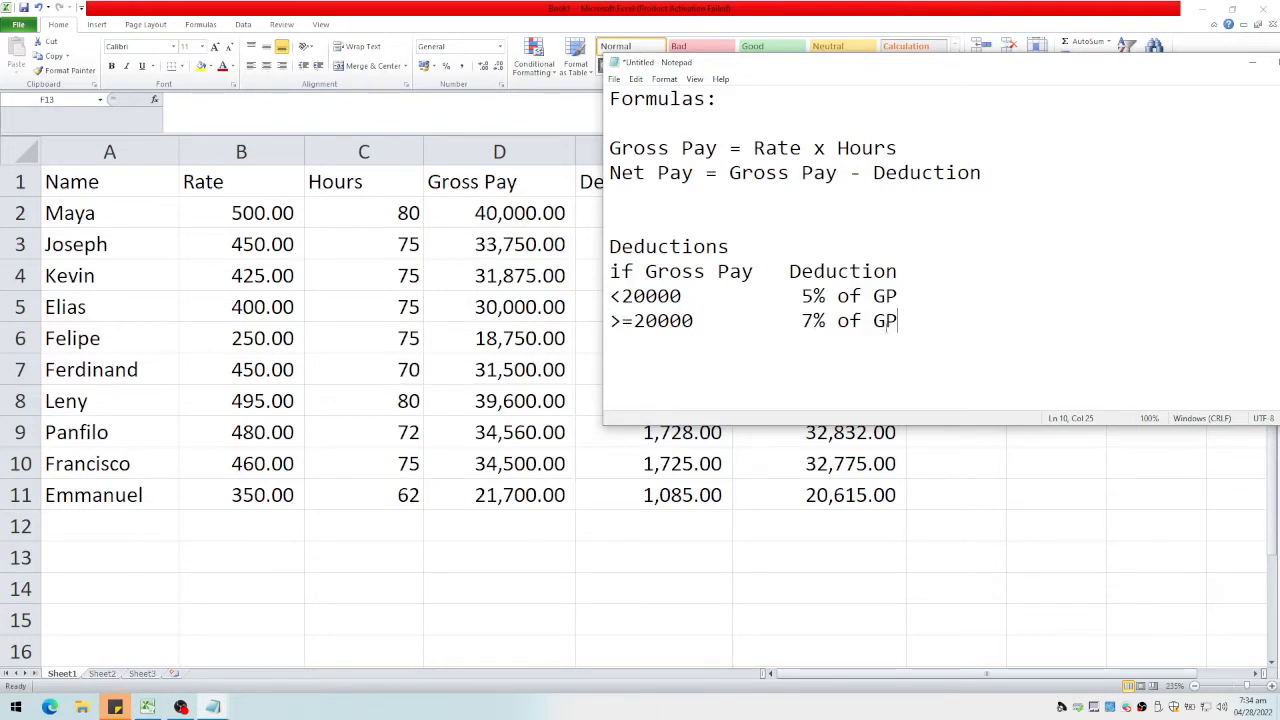
Step: Bring up the second note with the IF and VLOOKUP syntax and arrange it directly below the payroll formulas note
drag(895, 70, 839, 51)
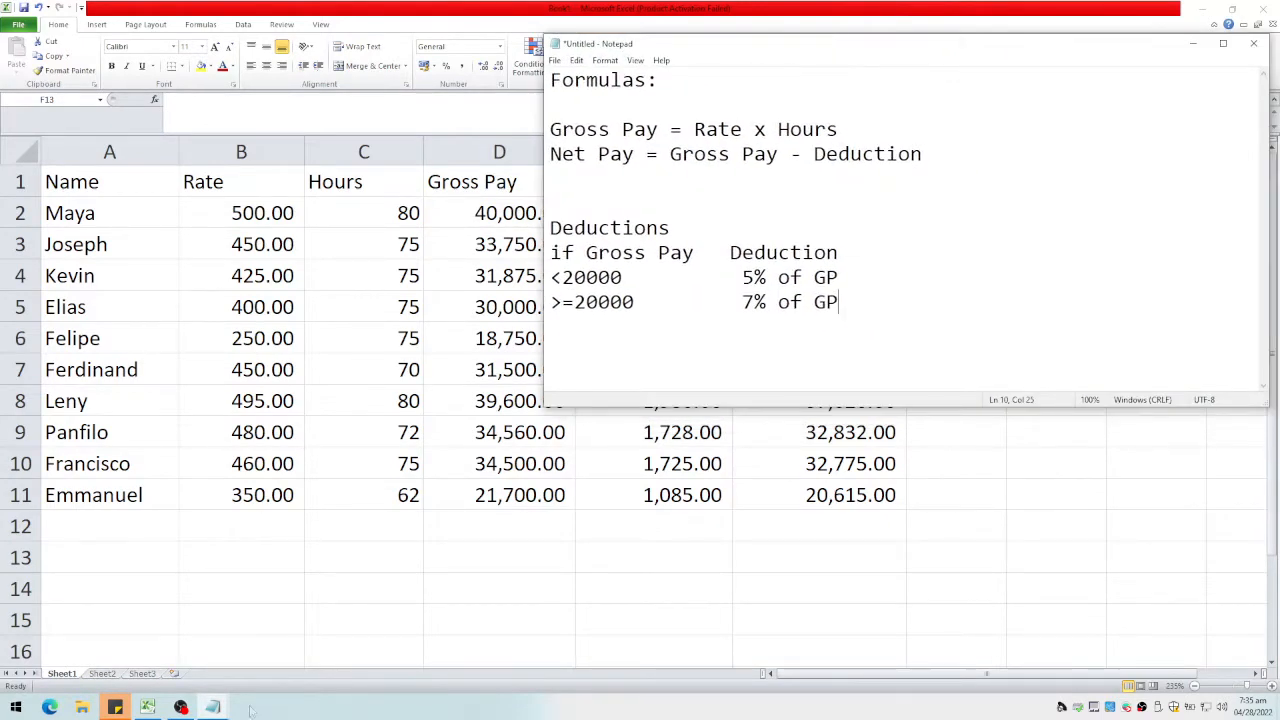
click(213, 707)
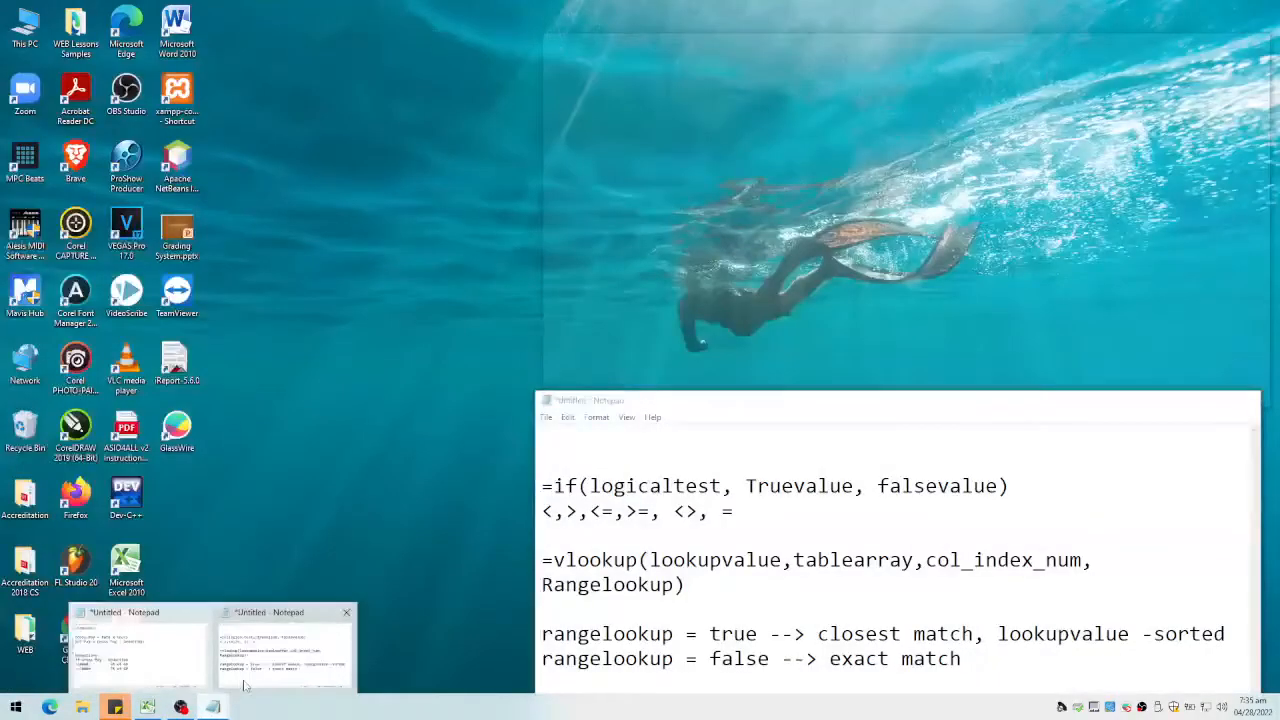
click(245, 684)
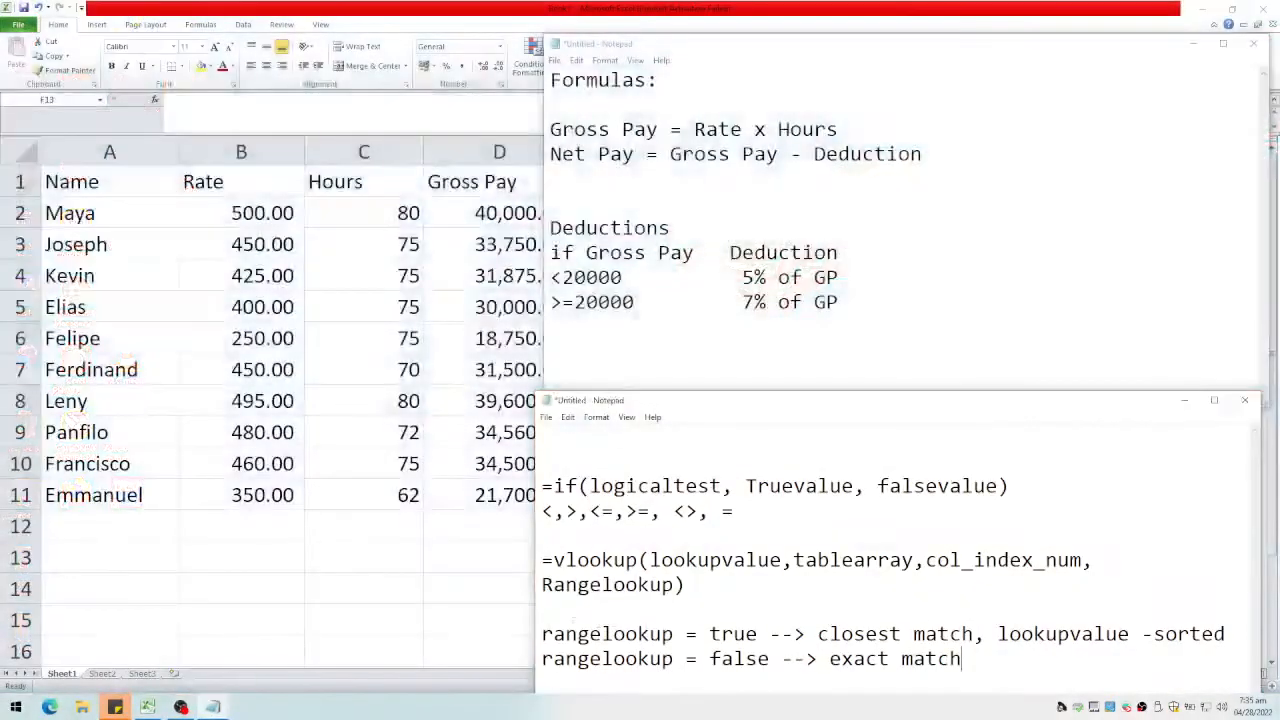
drag(827, 42, 822, 19)
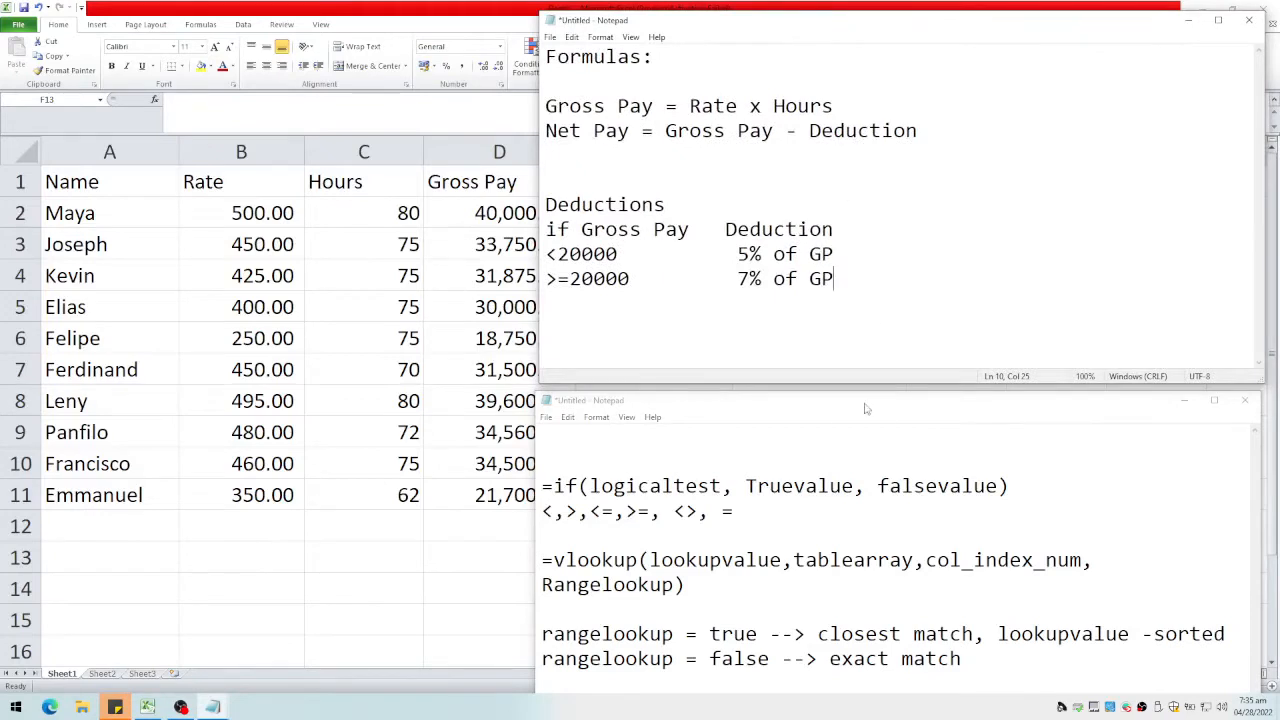
drag(868, 408, 876, 407)
Step: Examine the IF syntax with its logical test, true value, false value and comparison operators, and relate it to the <20000 condition
drag(550, 485, 1036, 486)
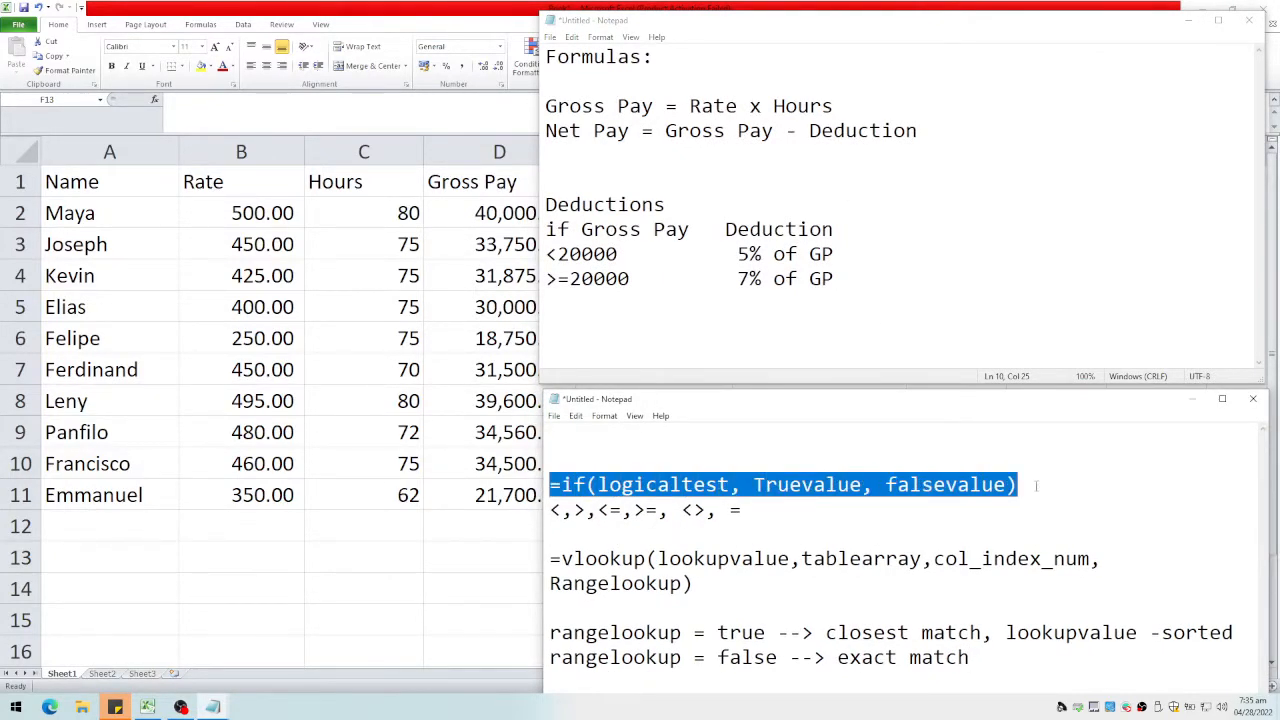
click(1098, 521)
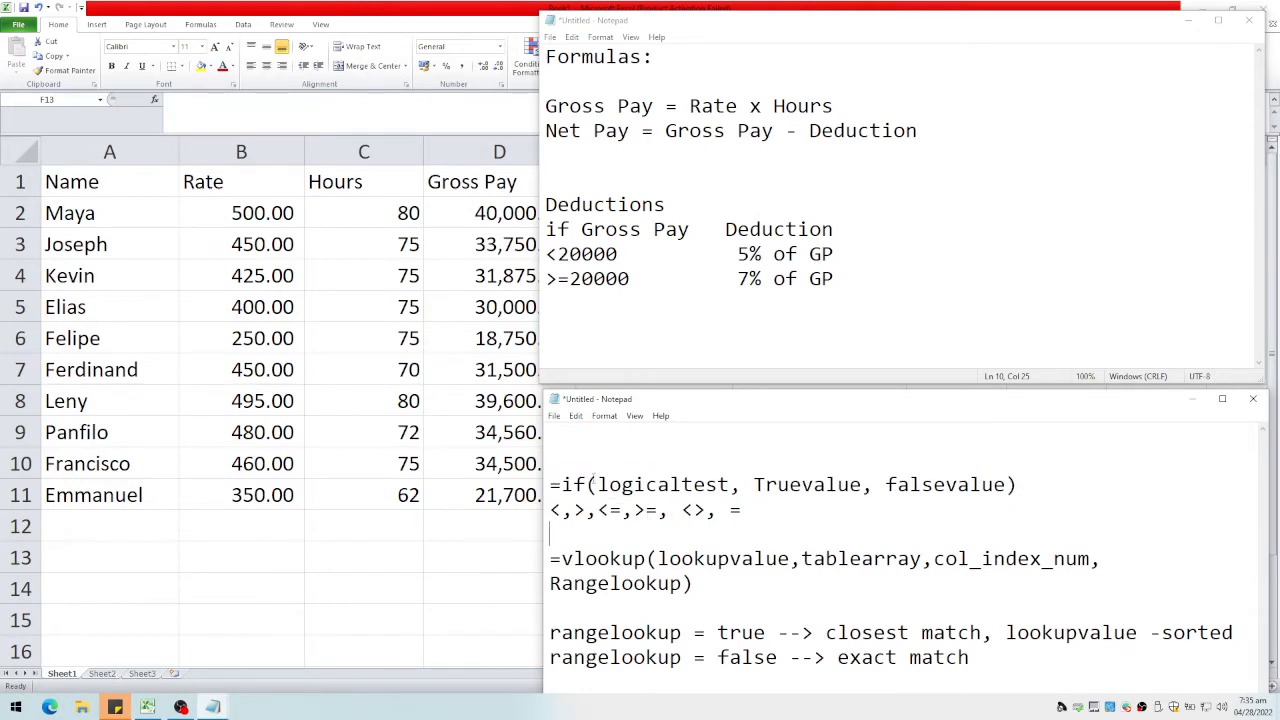
drag(598, 485, 730, 485)
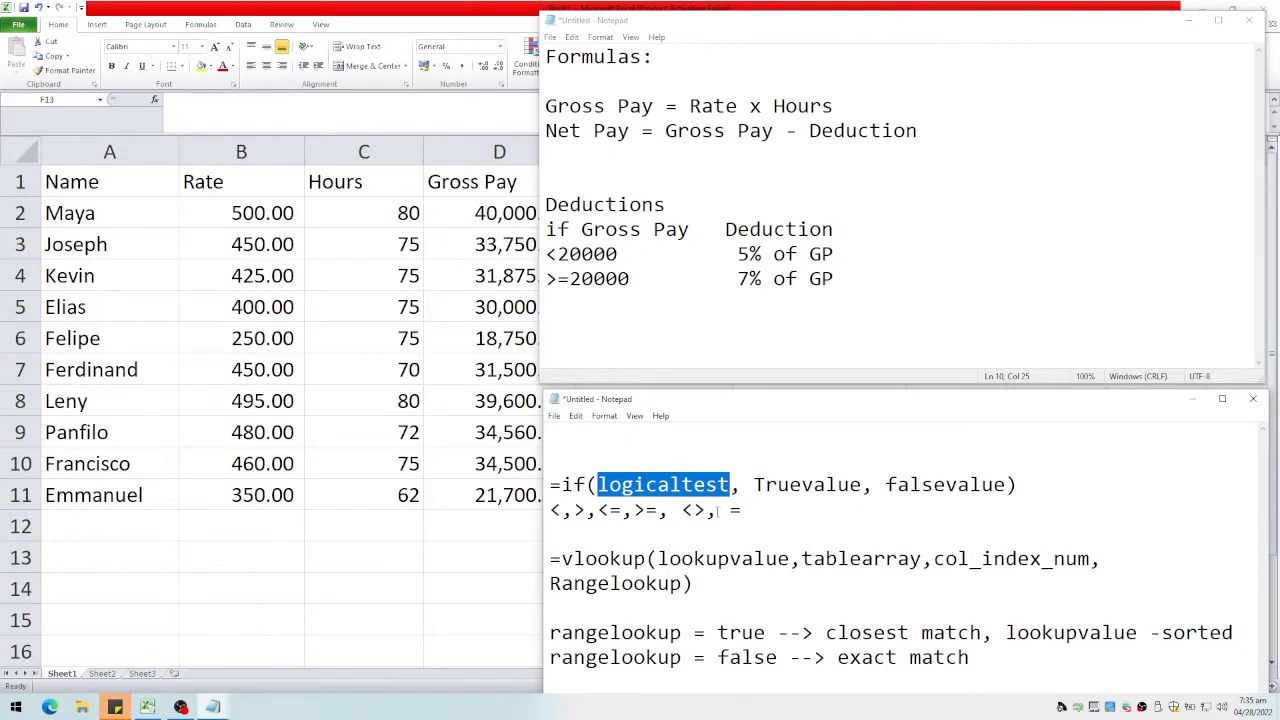
click(661, 485)
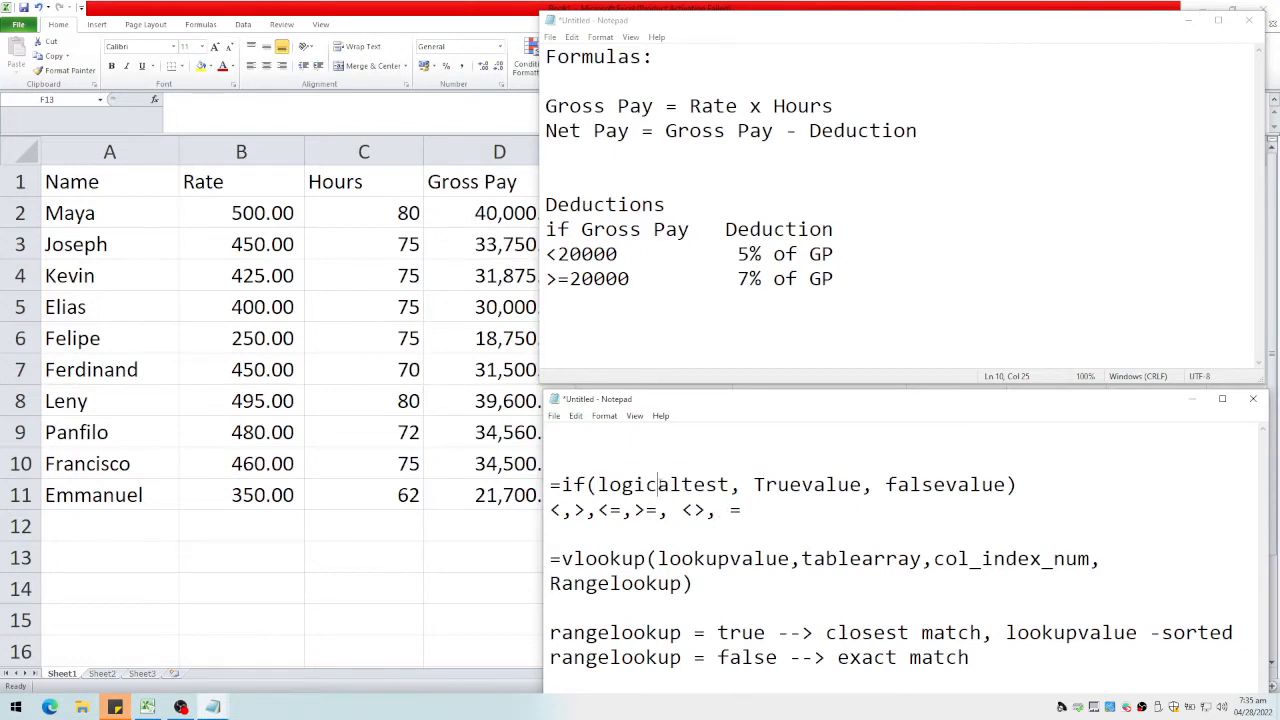
double_click(661, 485)
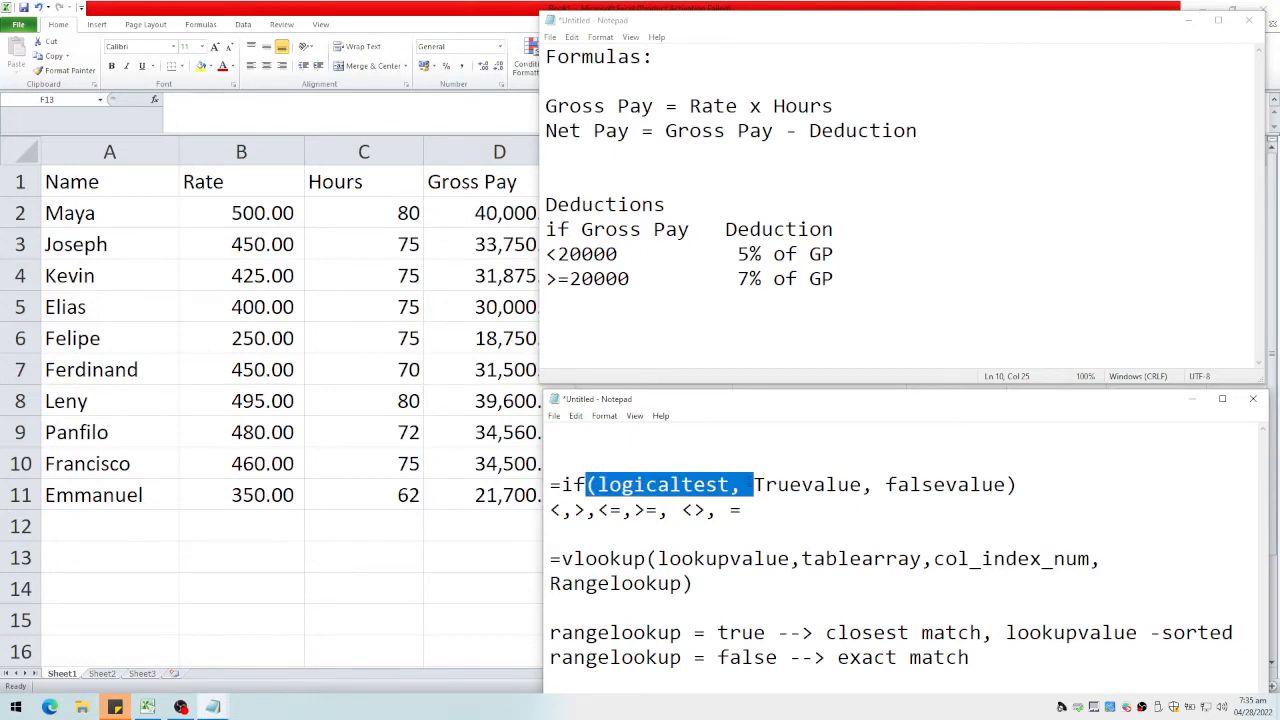
click(751, 485)
drag(751, 485, 882, 485)
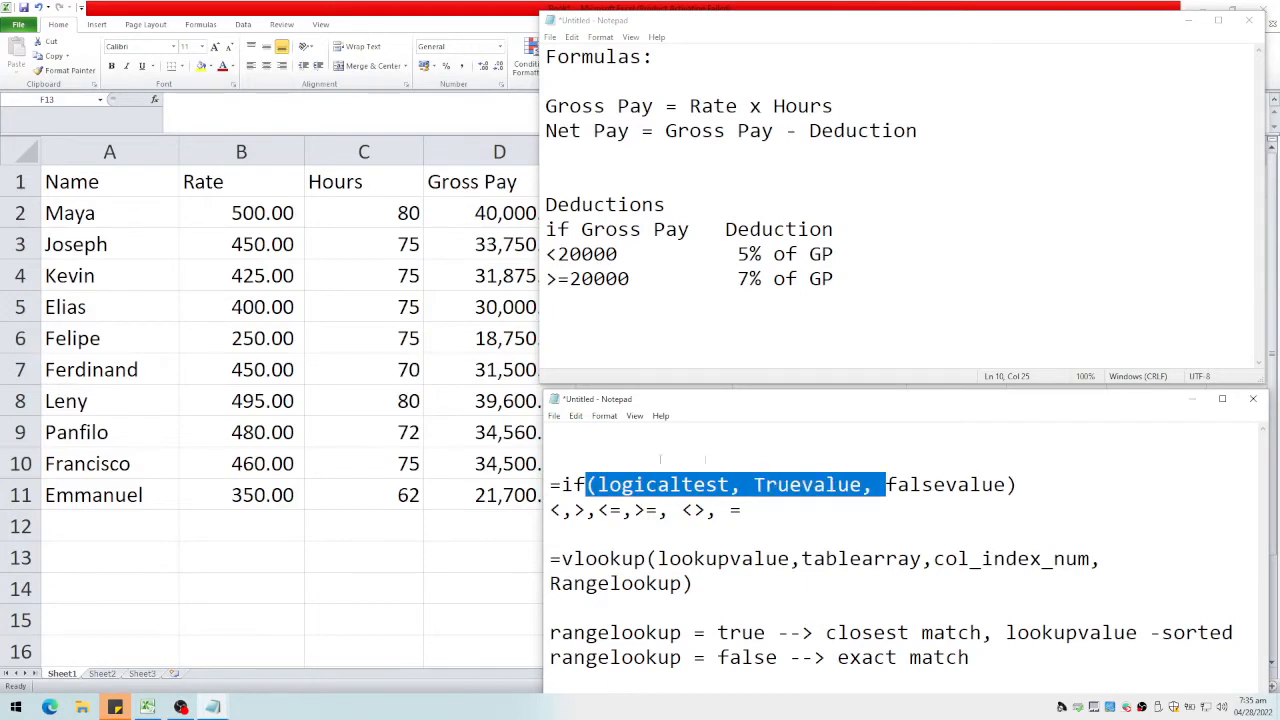
click(850, 529)
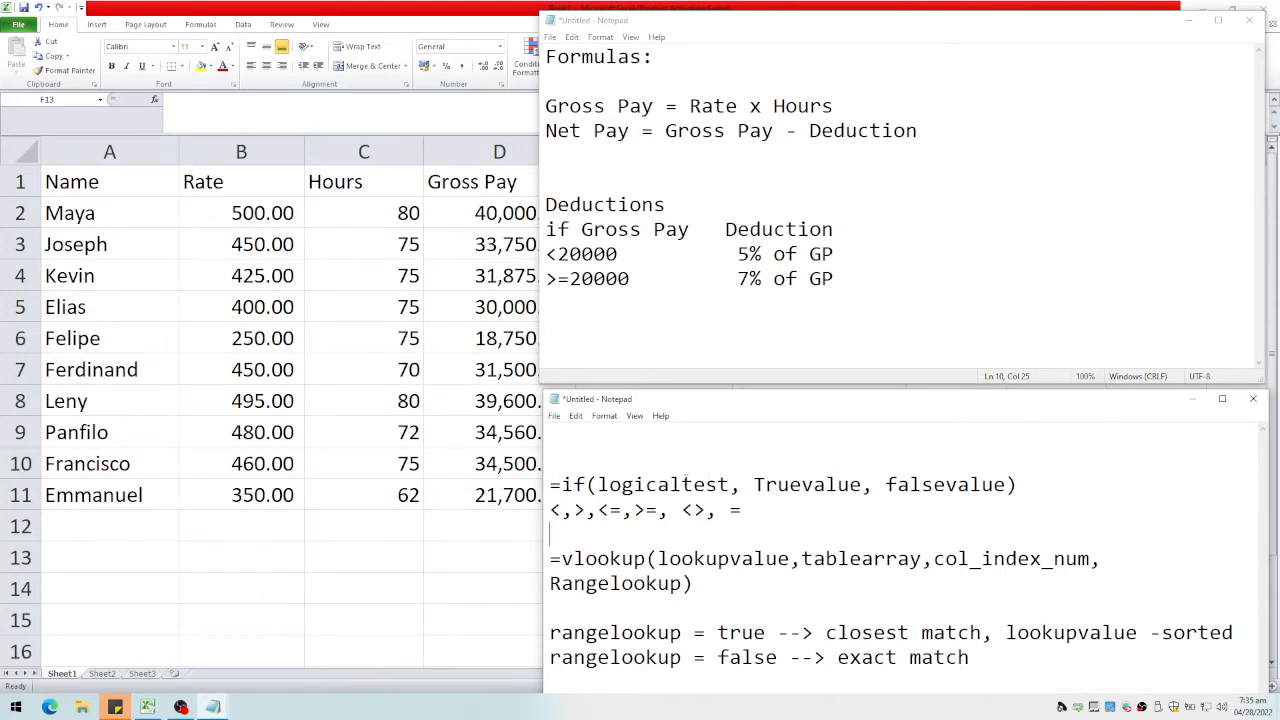
double_click(645, 484)
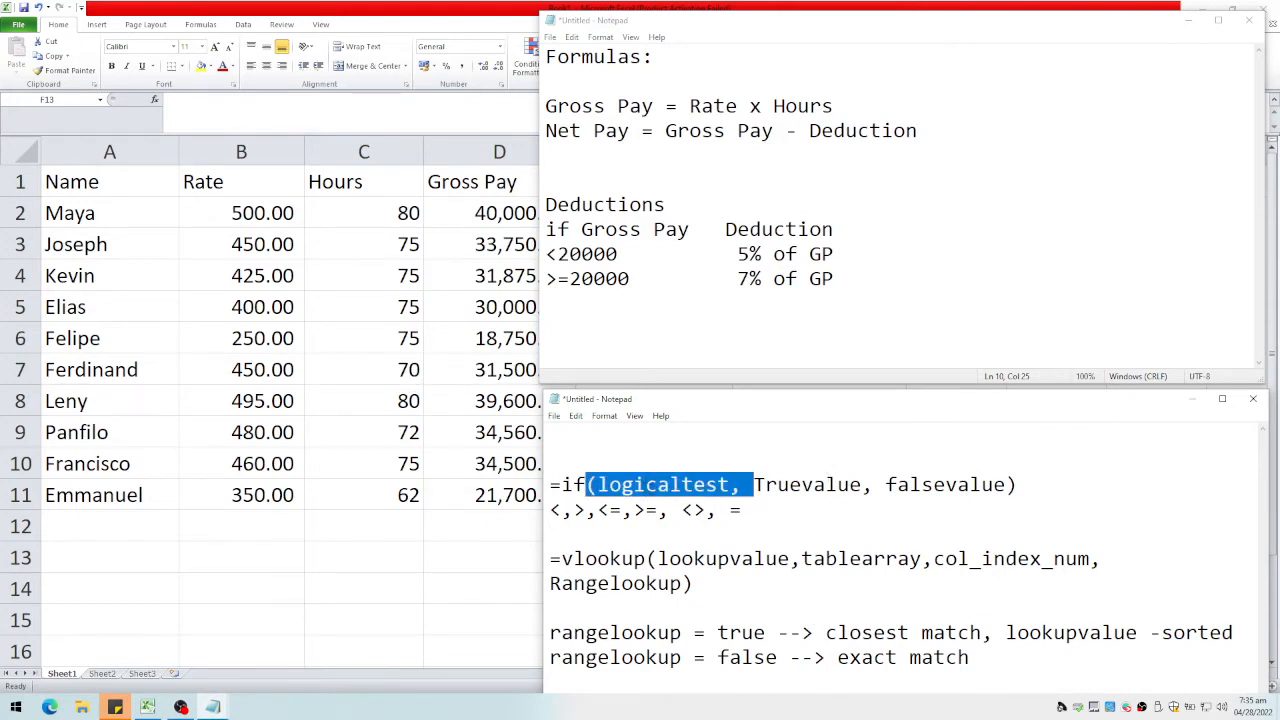
drag(887, 484, 1005, 484)
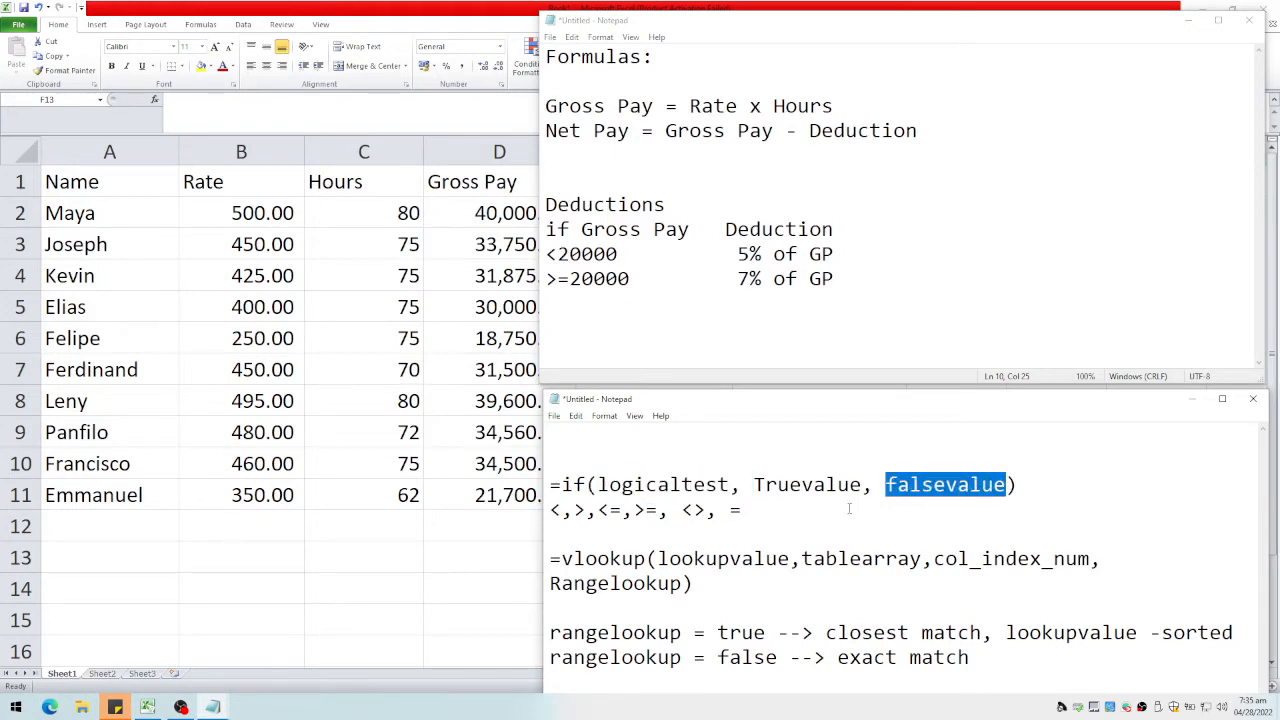
drag(562, 484, 1025, 486)
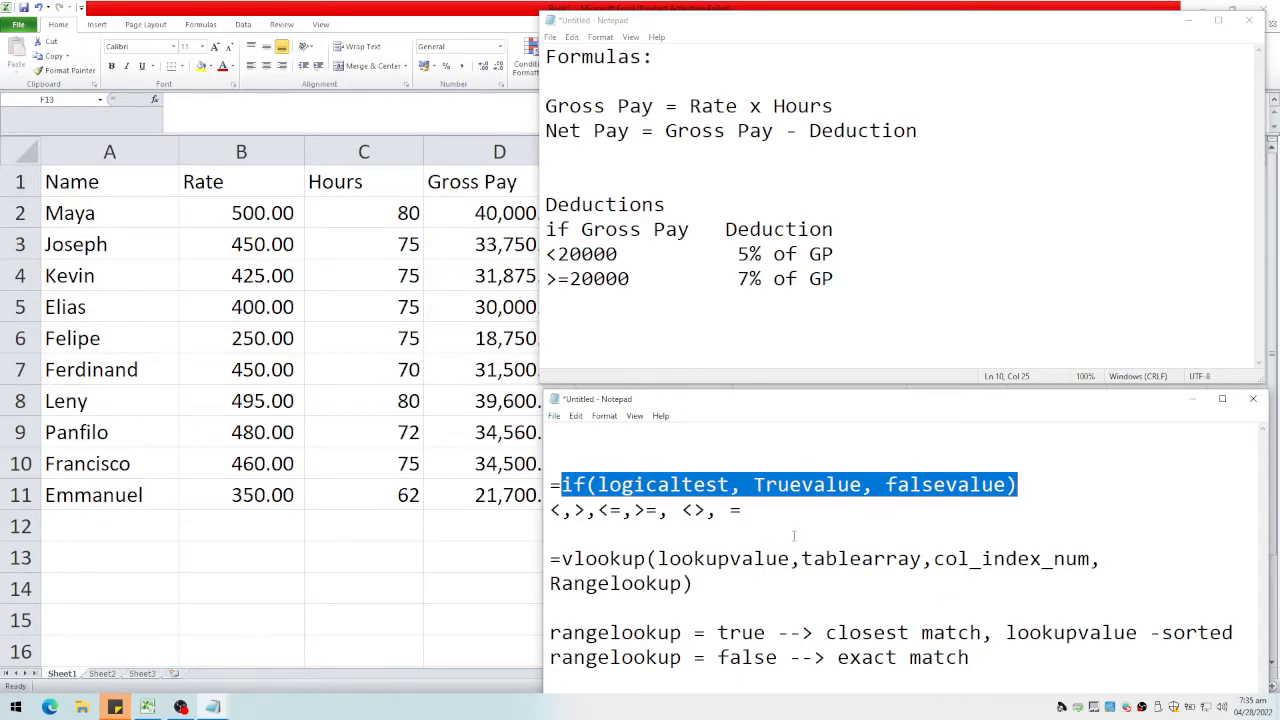
click(793, 536)
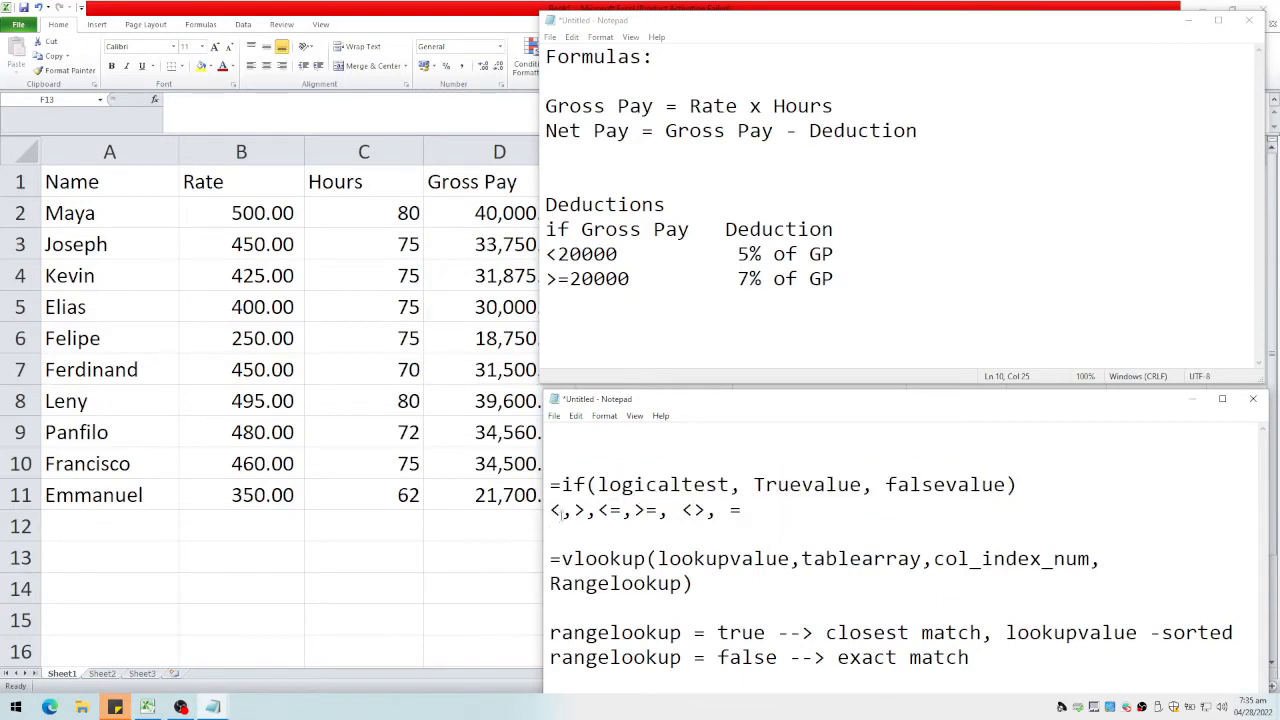
drag(550, 510, 562, 510)
click(574, 511)
drag(598, 510, 745, 511)
drag(547, 256, 621, 257)
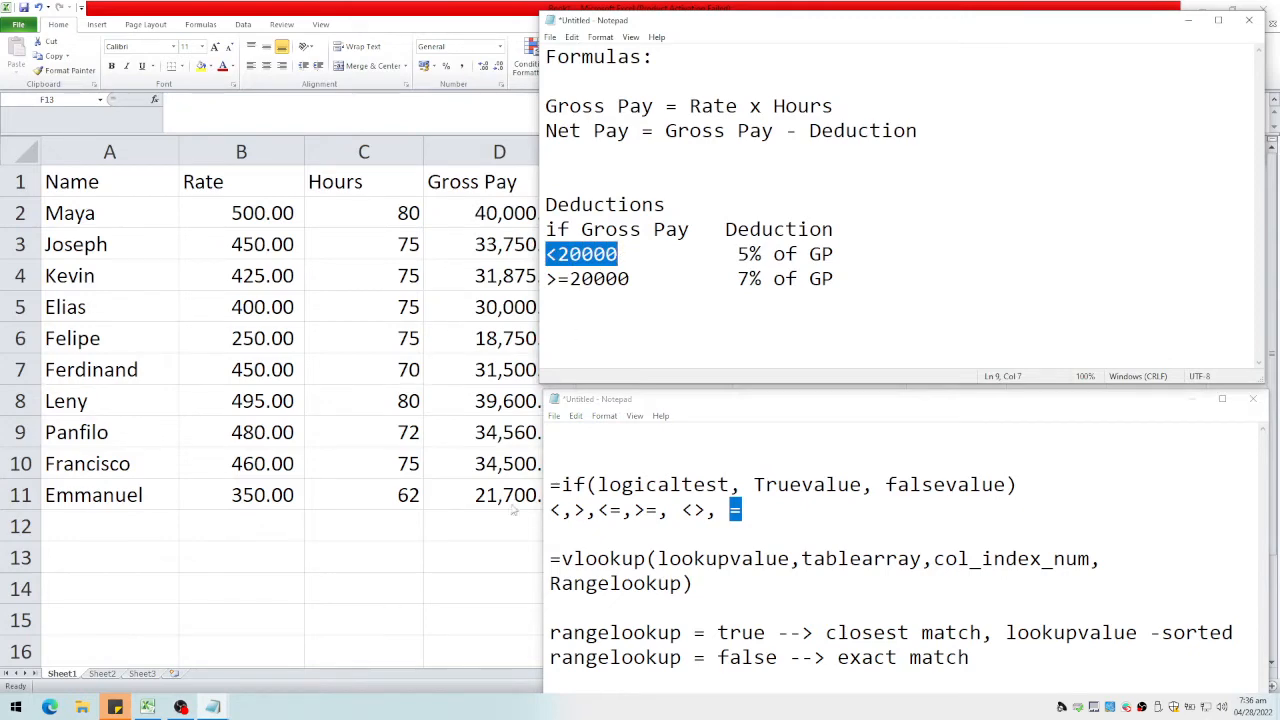
Step: Switch to the Excel payroll sheet and strip the Deductions formula in E2 down to its equals sign
key(alt+Tab)
double_click(669, 209)
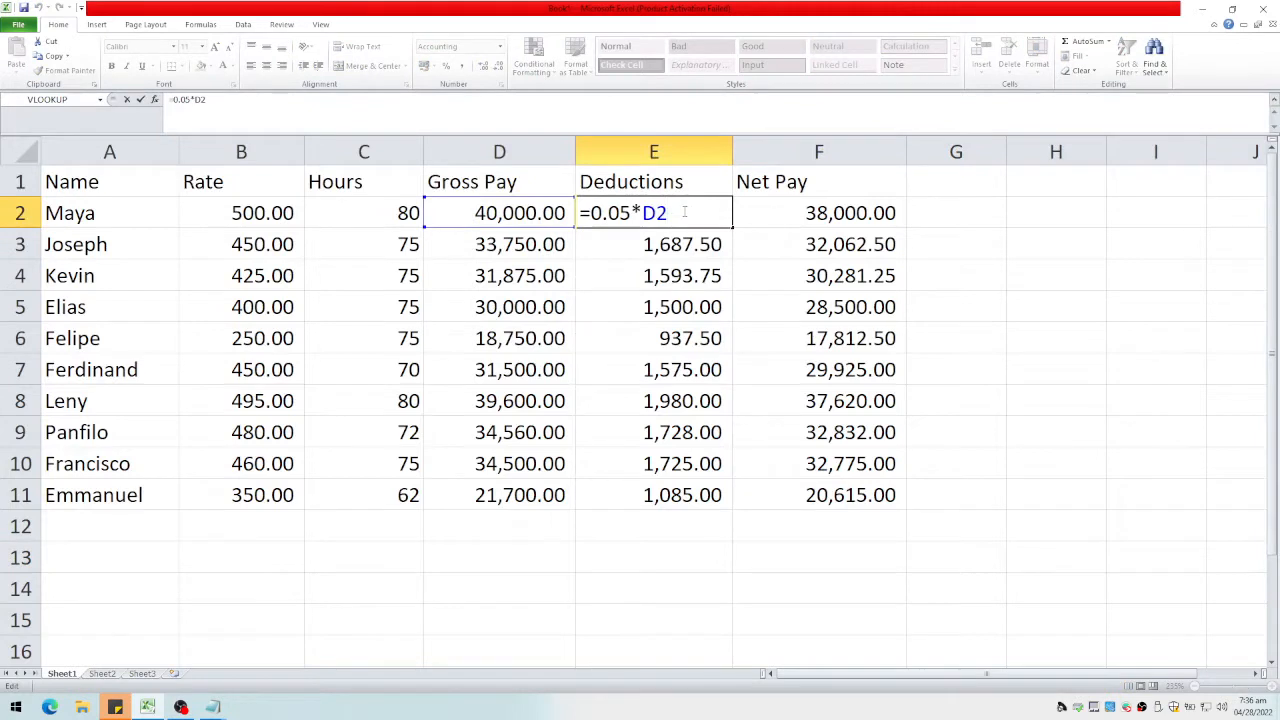
key(BackSpace)
key(BackSpace)
key(BackSpace)
key(BackSpace)
key(BackSpace)
key(BackSpace)
key(BackSpace)
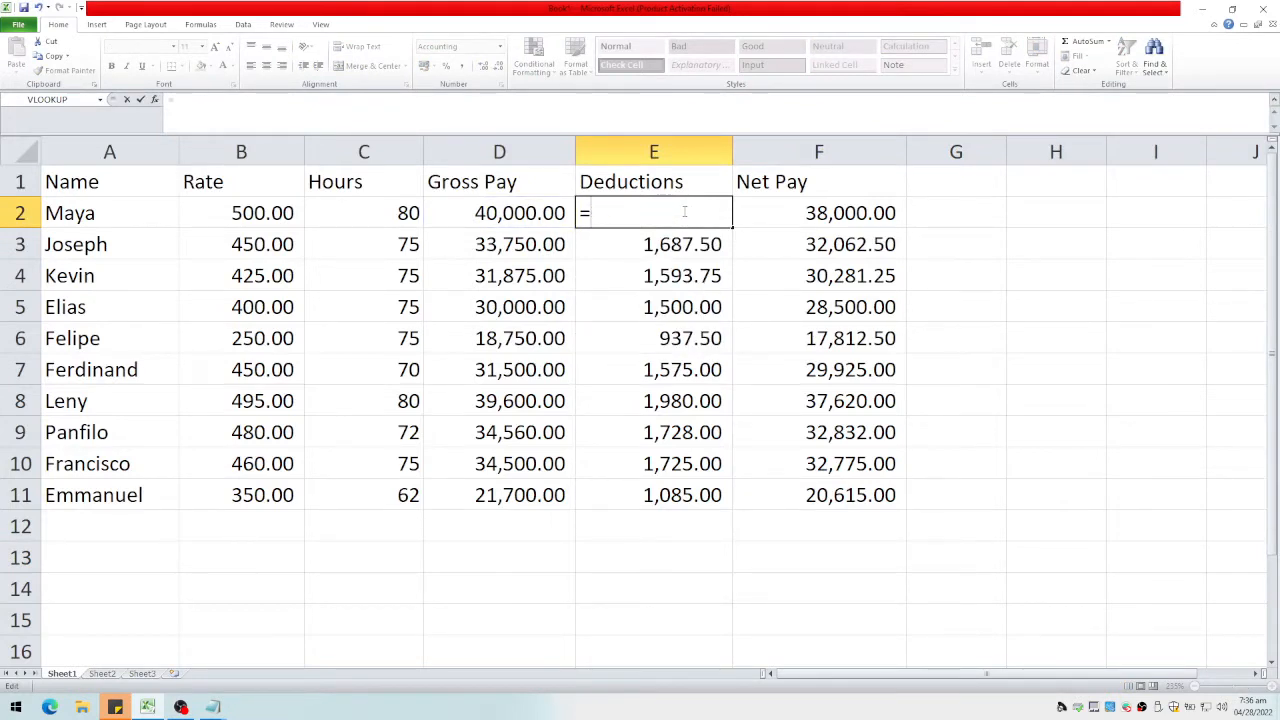
Step: Complete the E2 Deductions formula as =if(d2<20000,0.05*d2,0.07*d2)
text(if()
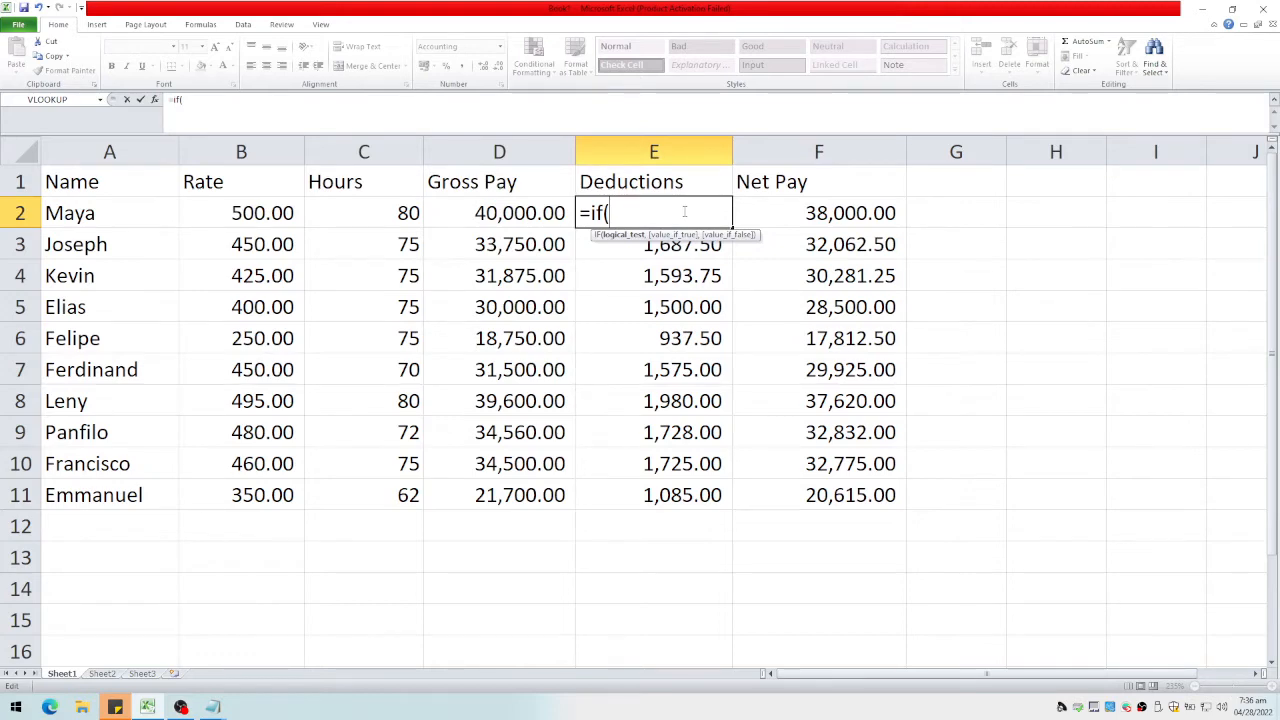
text(d2)
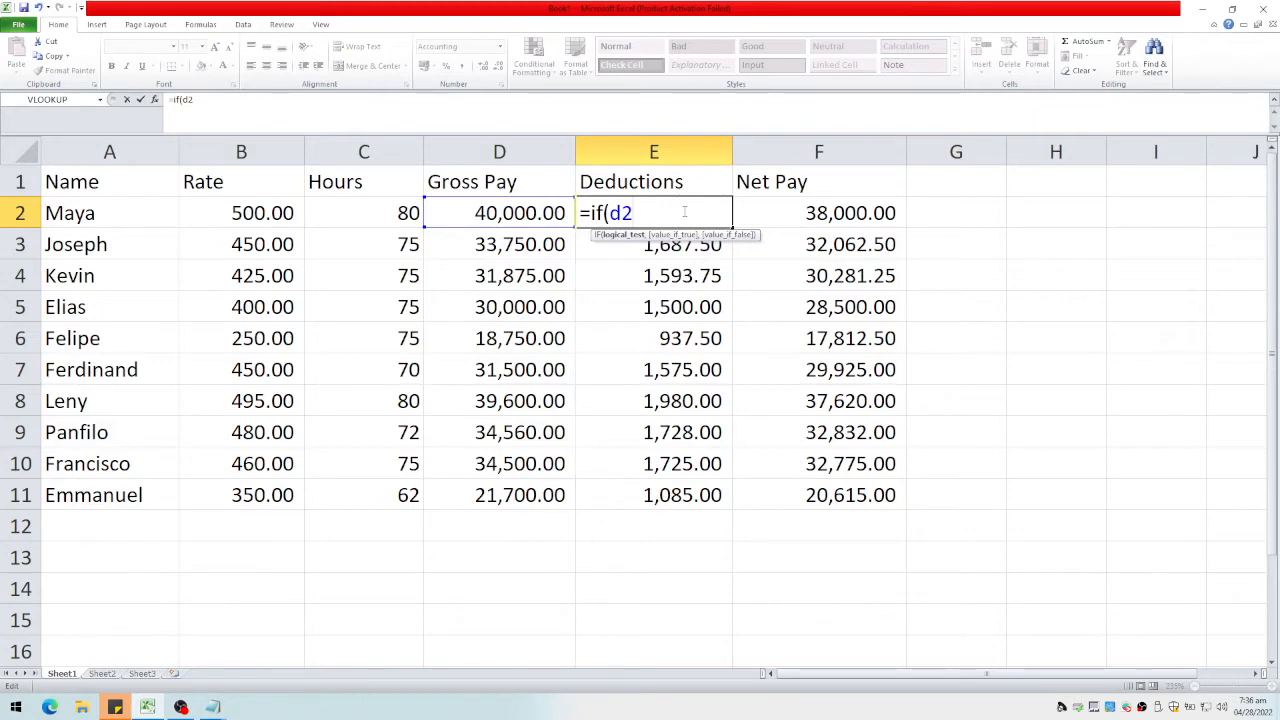
text(<20000,)
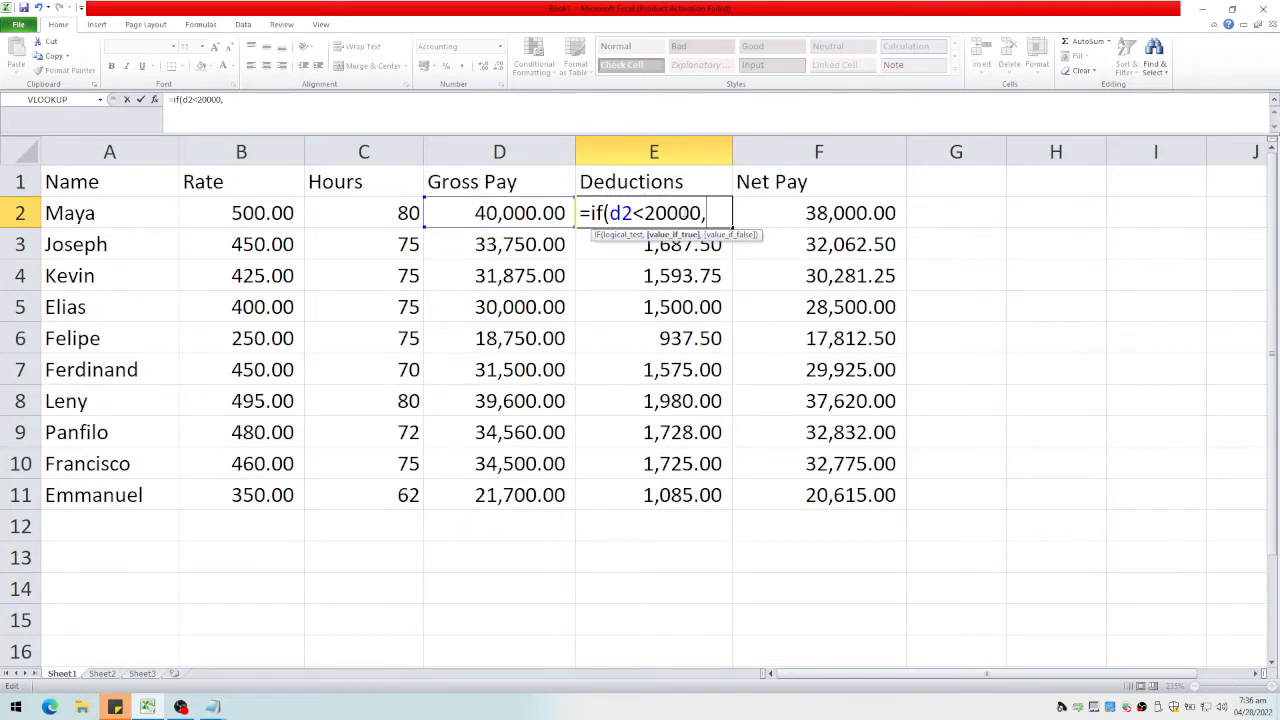
text(0.05)
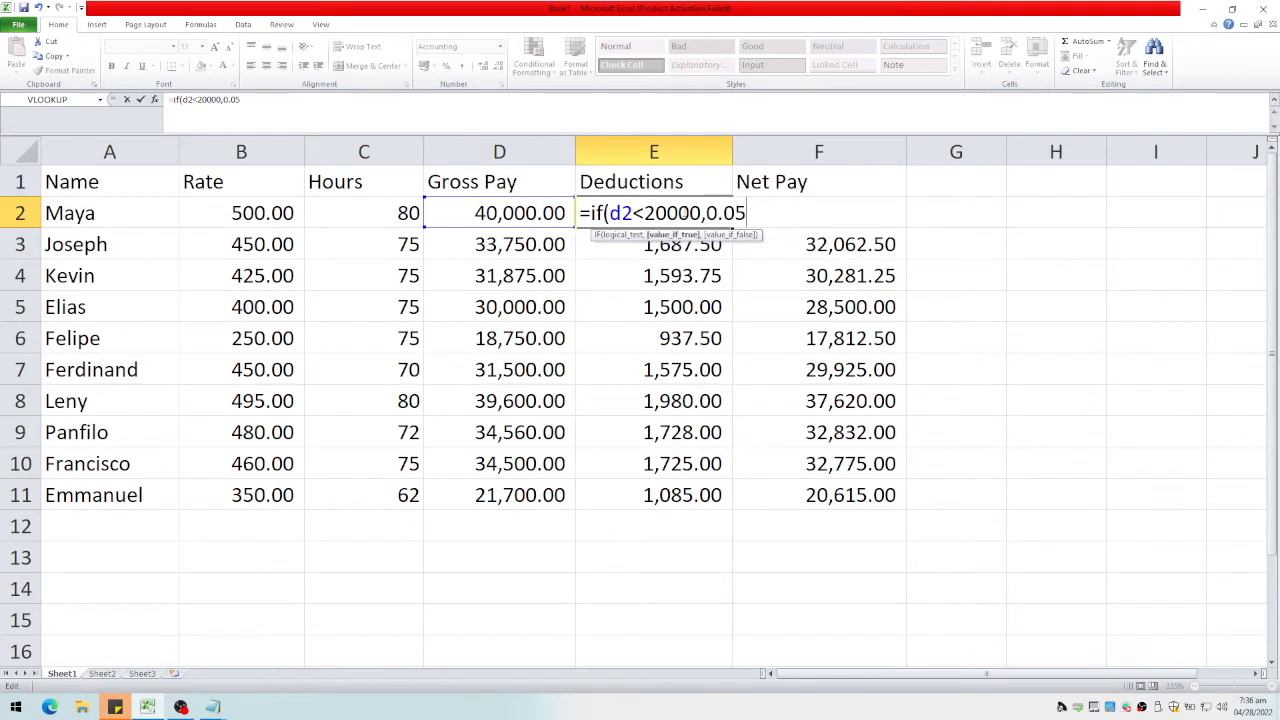
text(*d2,)
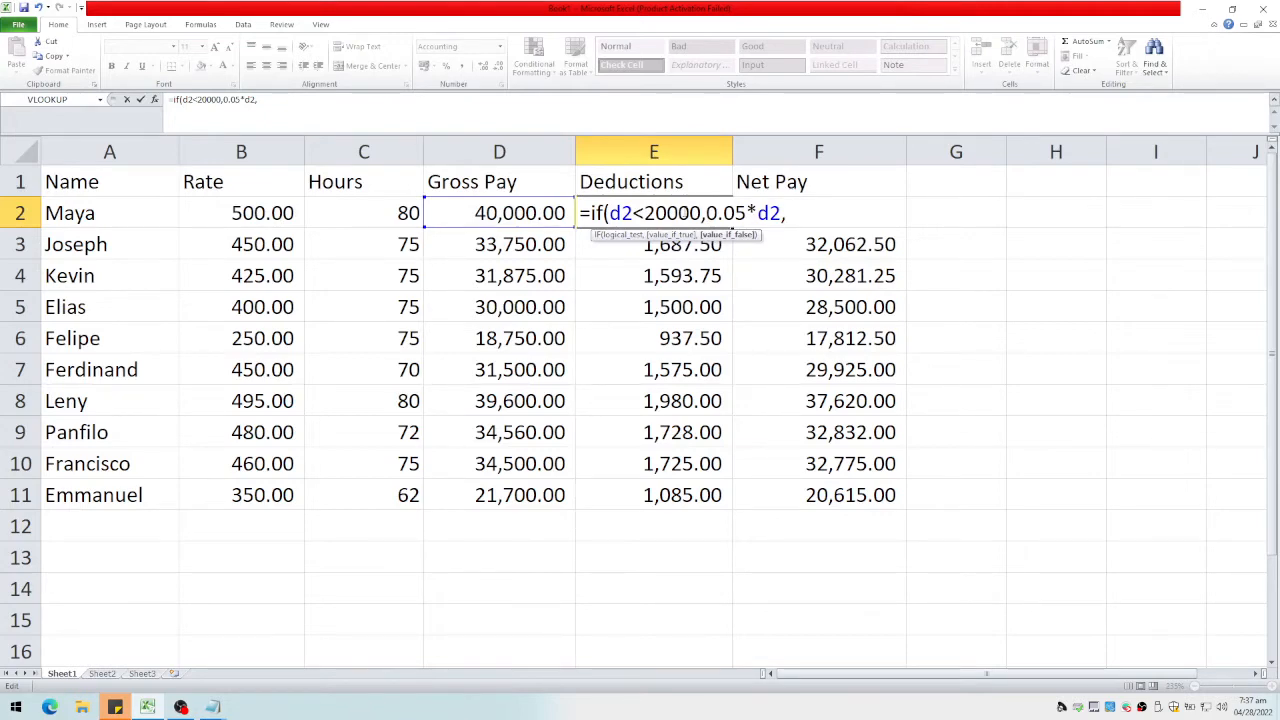
text(0.07*d2)
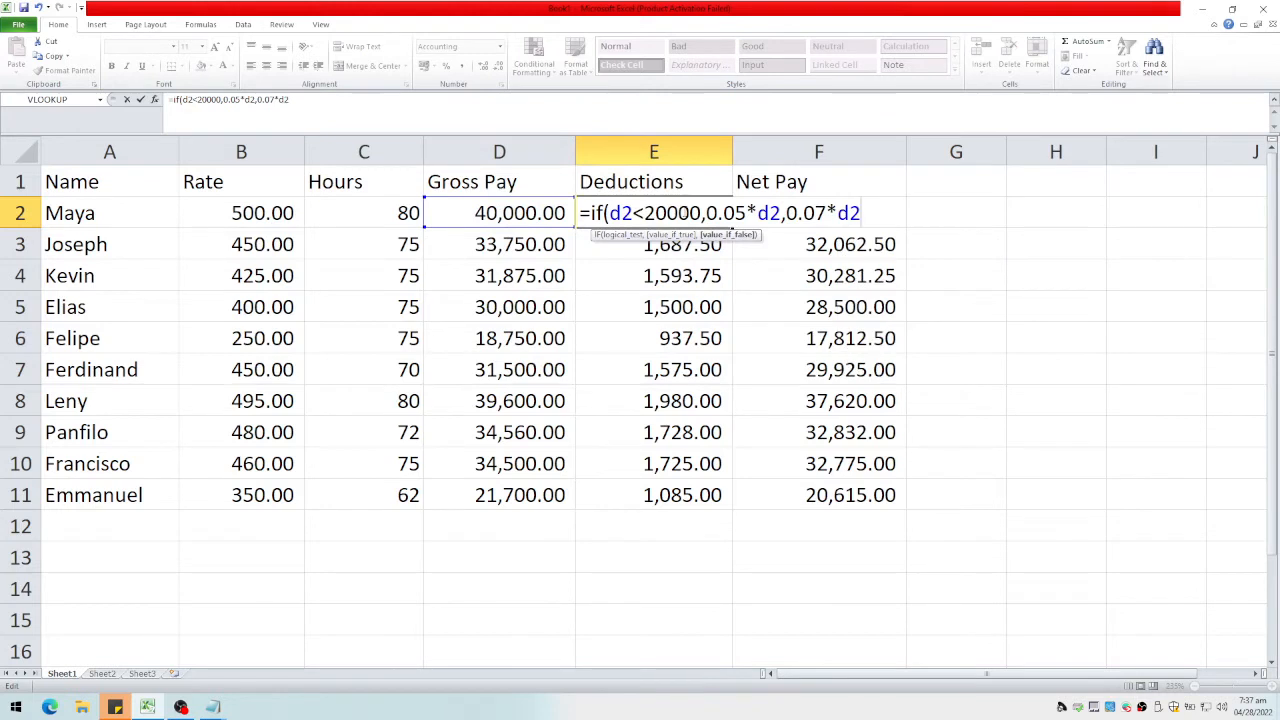
text())
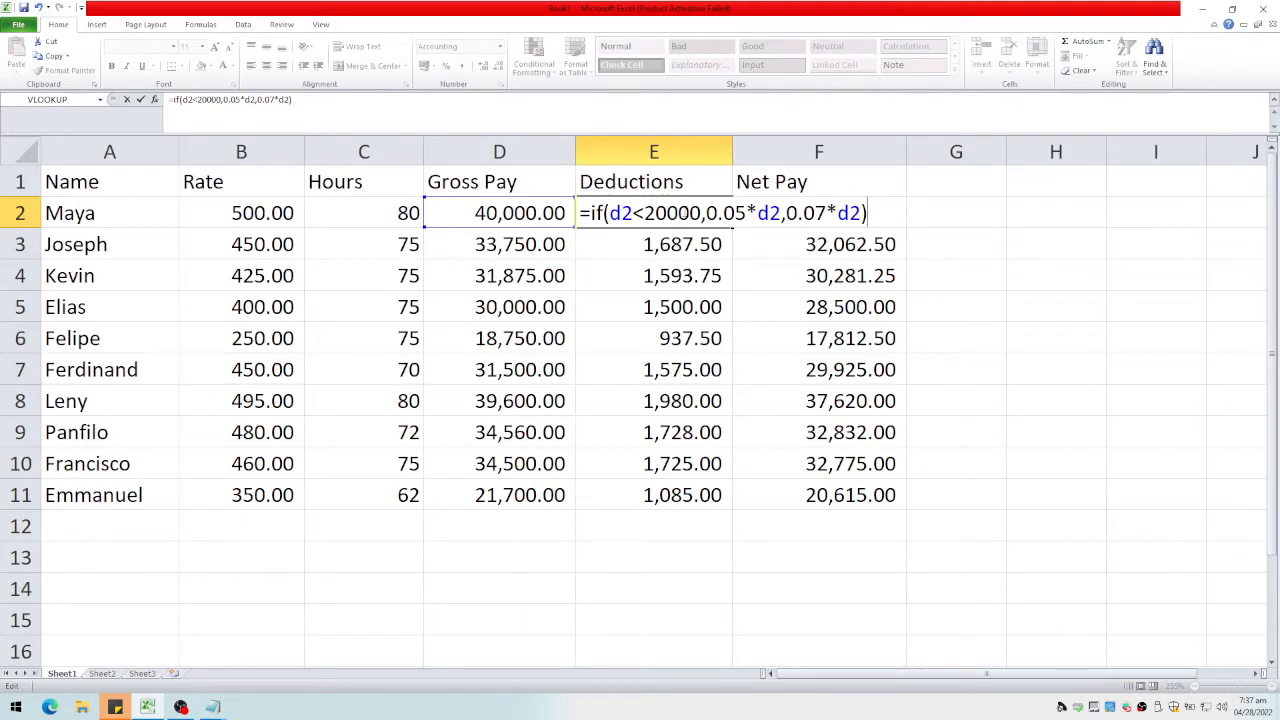
key(Return)
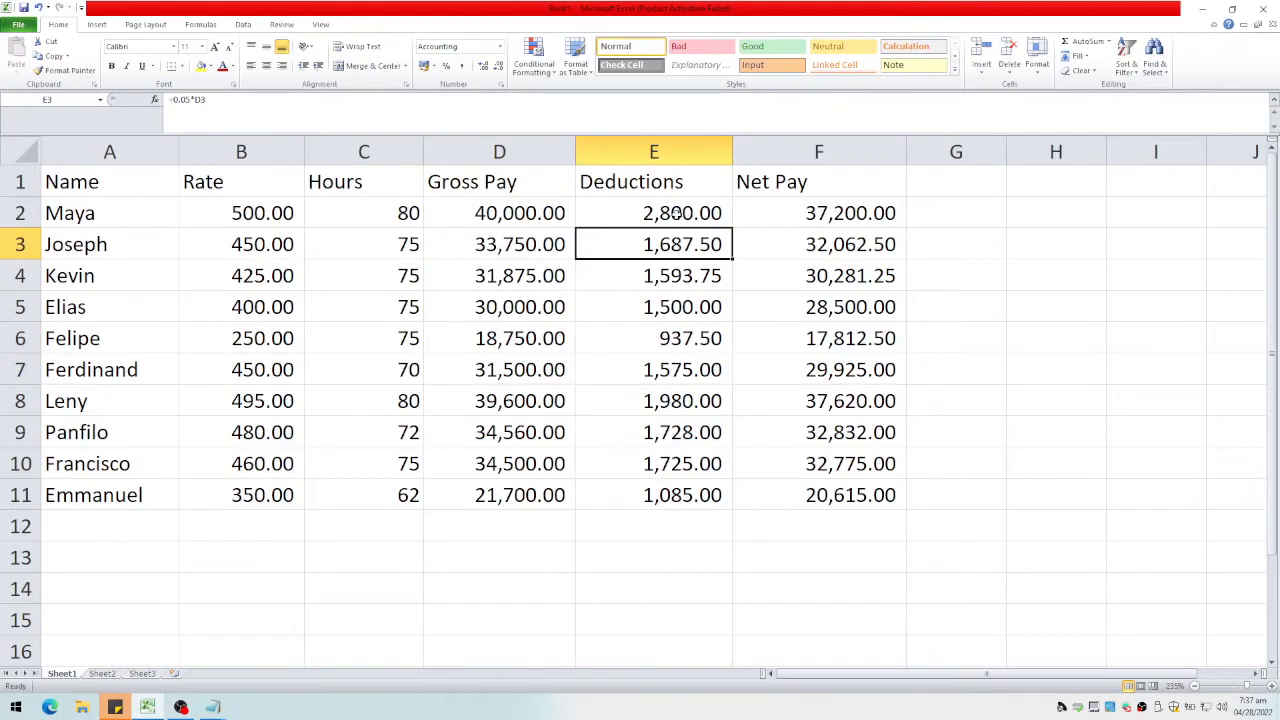
Step: Copy the E2 Deductions formula down through E11 and check the copied formula in E6
click(657, 215)
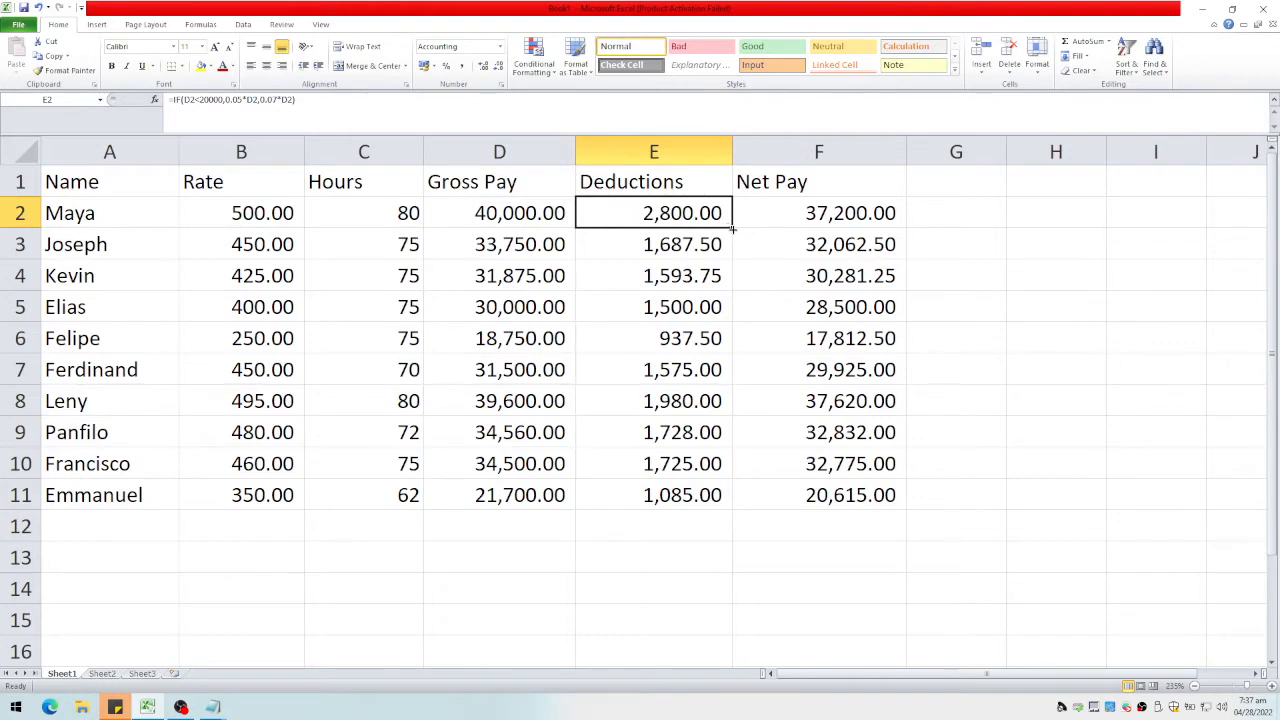
drag(730, 230, 716, 500)
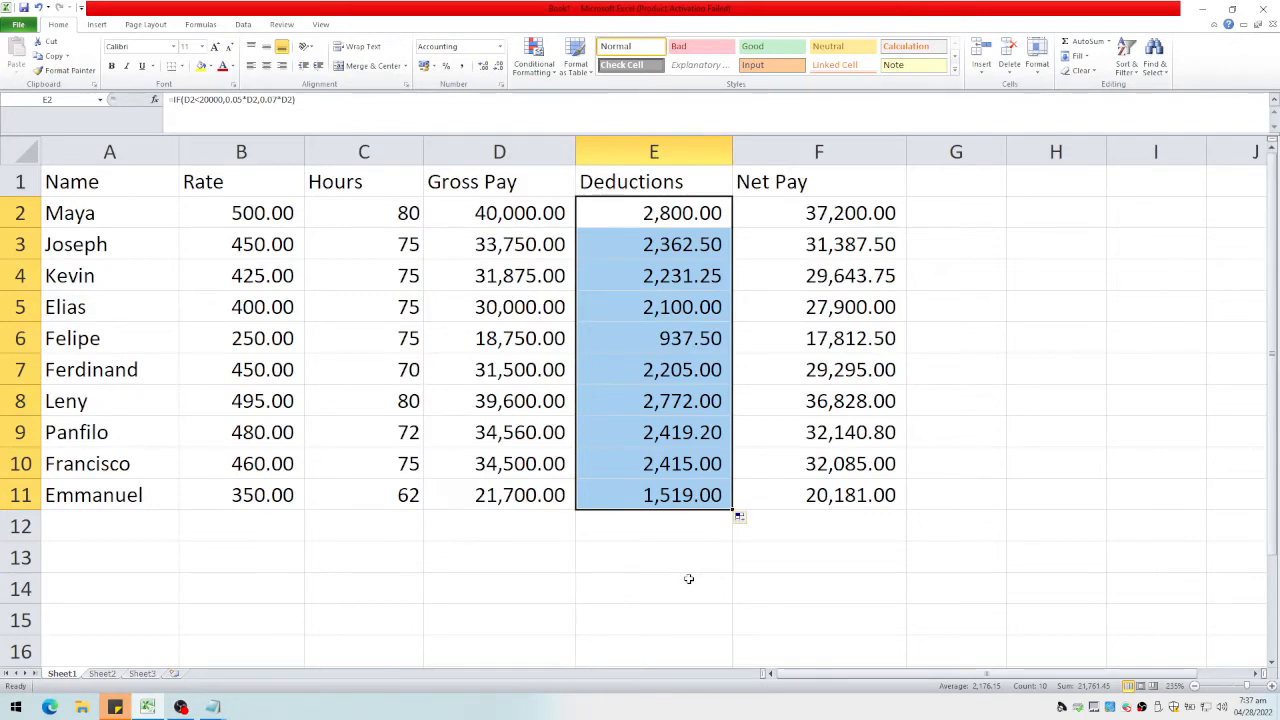
click(708, 342)
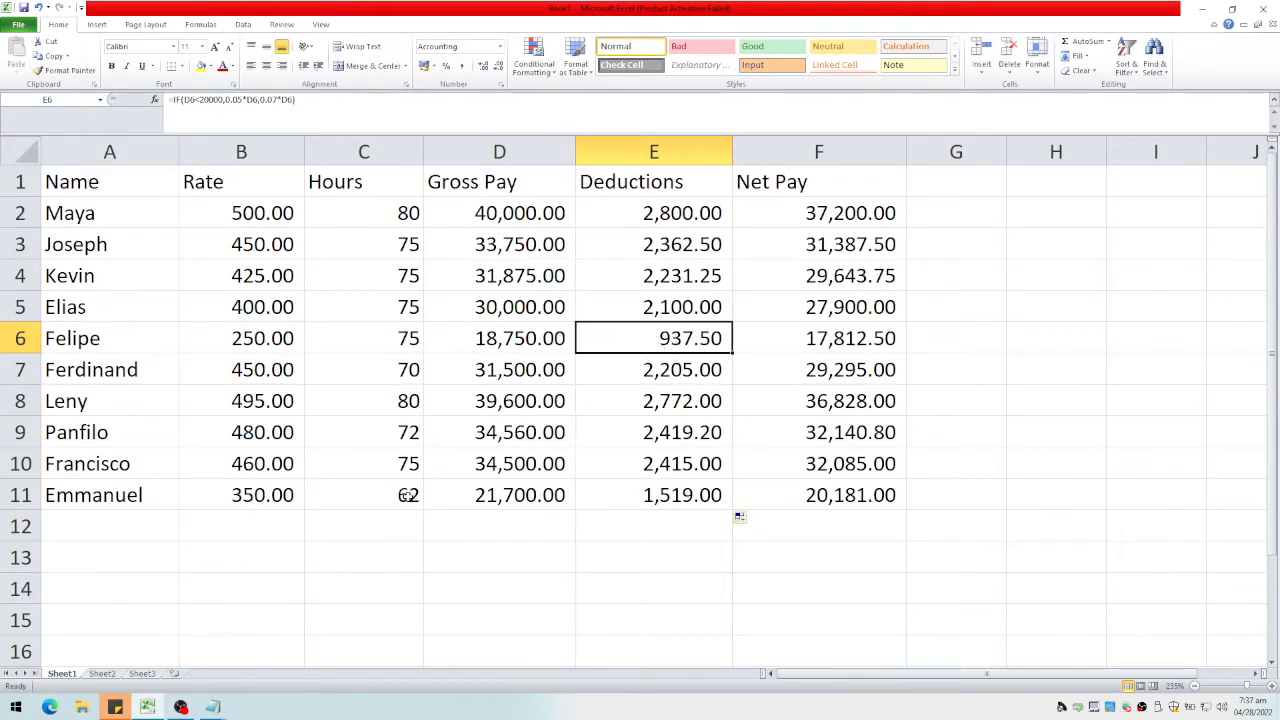
Step: Set the Rate in B11 to 300 to test the conditional deduction on a lower gross pay
click(270, 497)
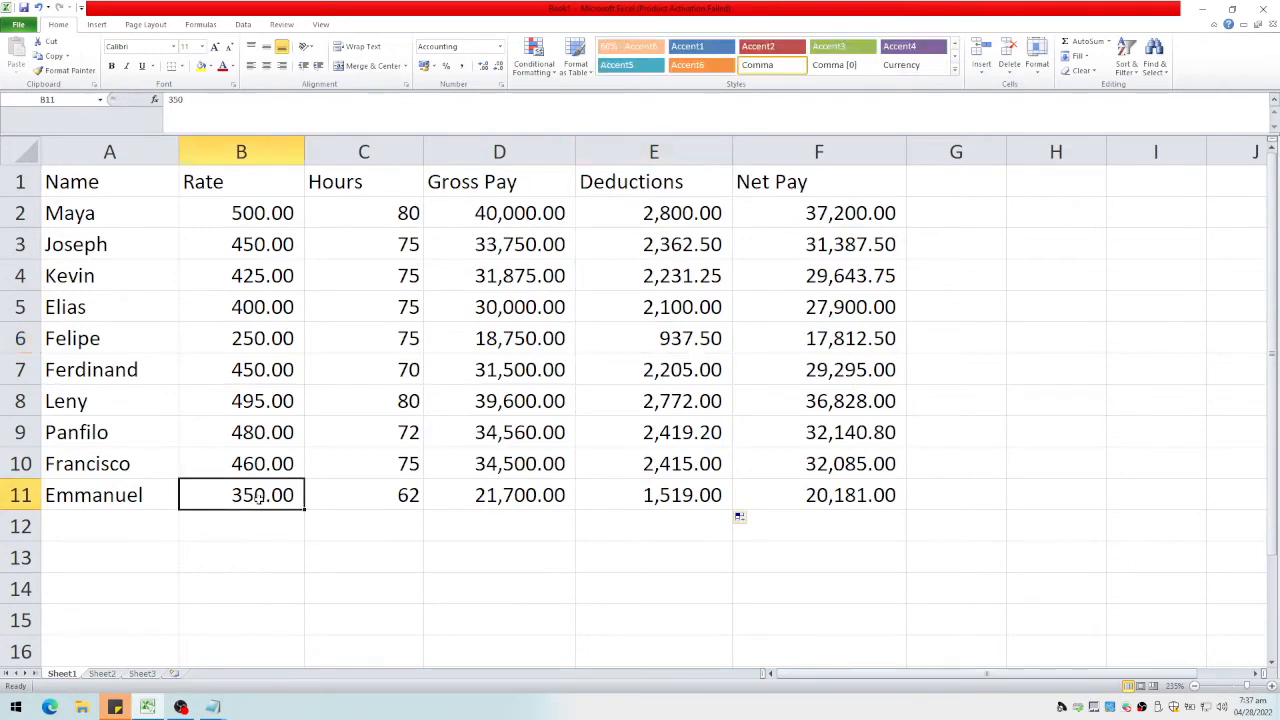
text(300)
key(Return)
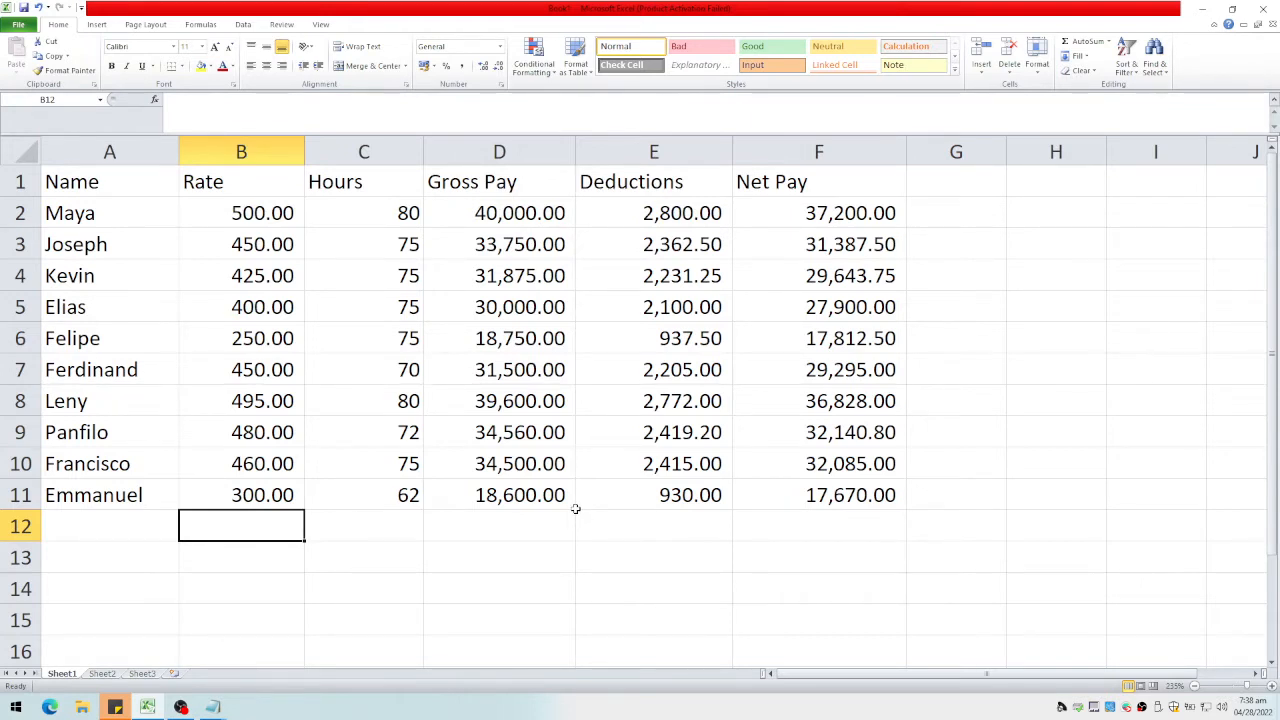
Step: Open the IF formula in the Deductions cell E2 to review its parts
click(675, 214)
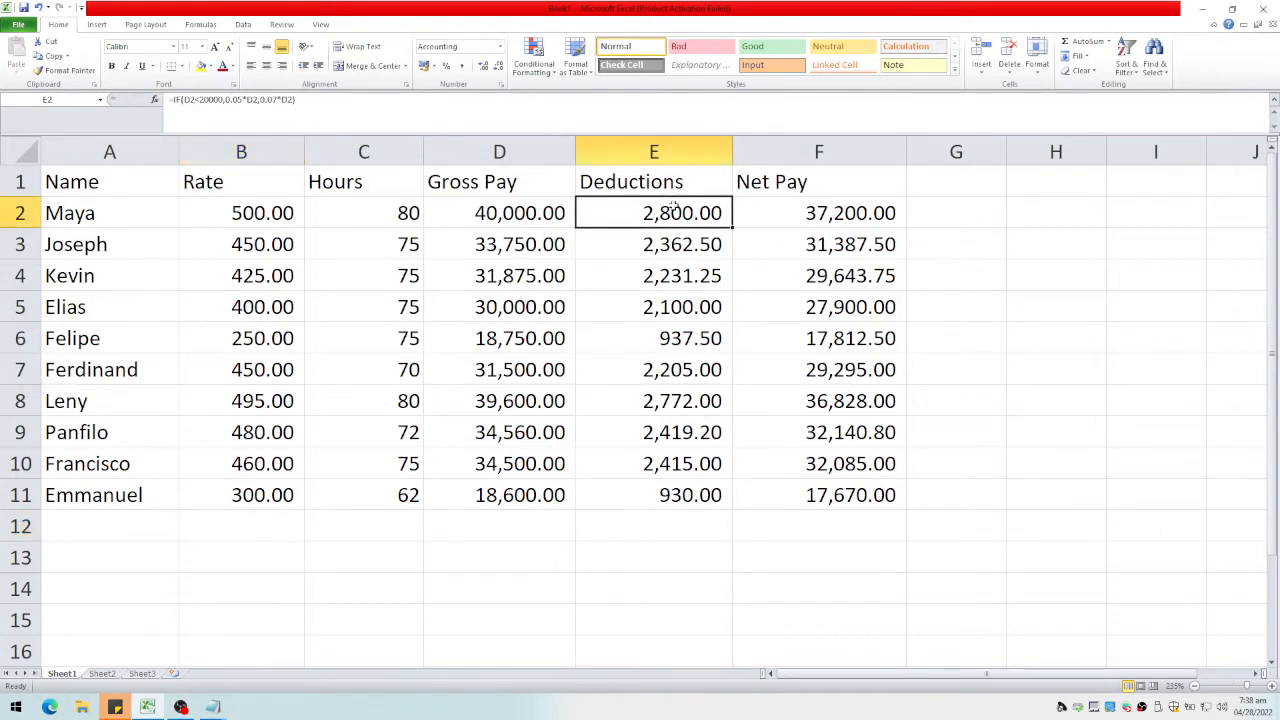
double_click(675, 212)
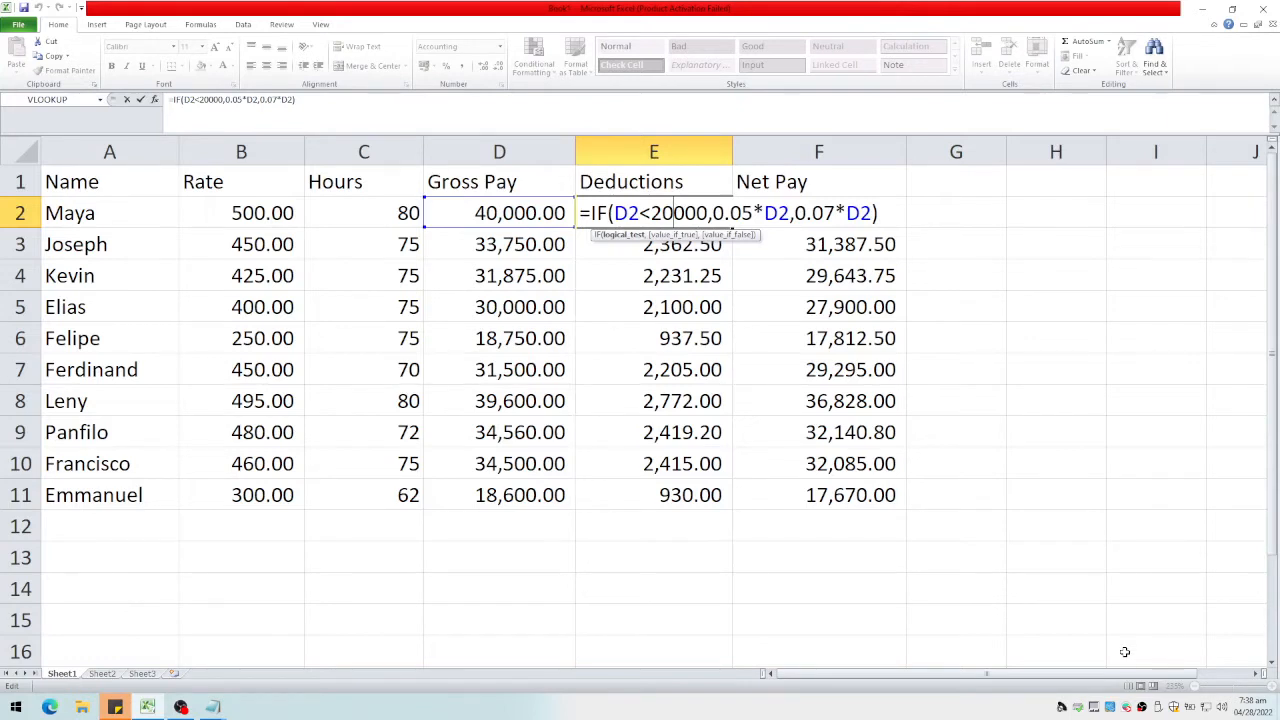
Step: Switch to the Notepad formula notes and limit the 7% deduction bracket to >=20000 <30000, keeping the columns aligned
key(Return)
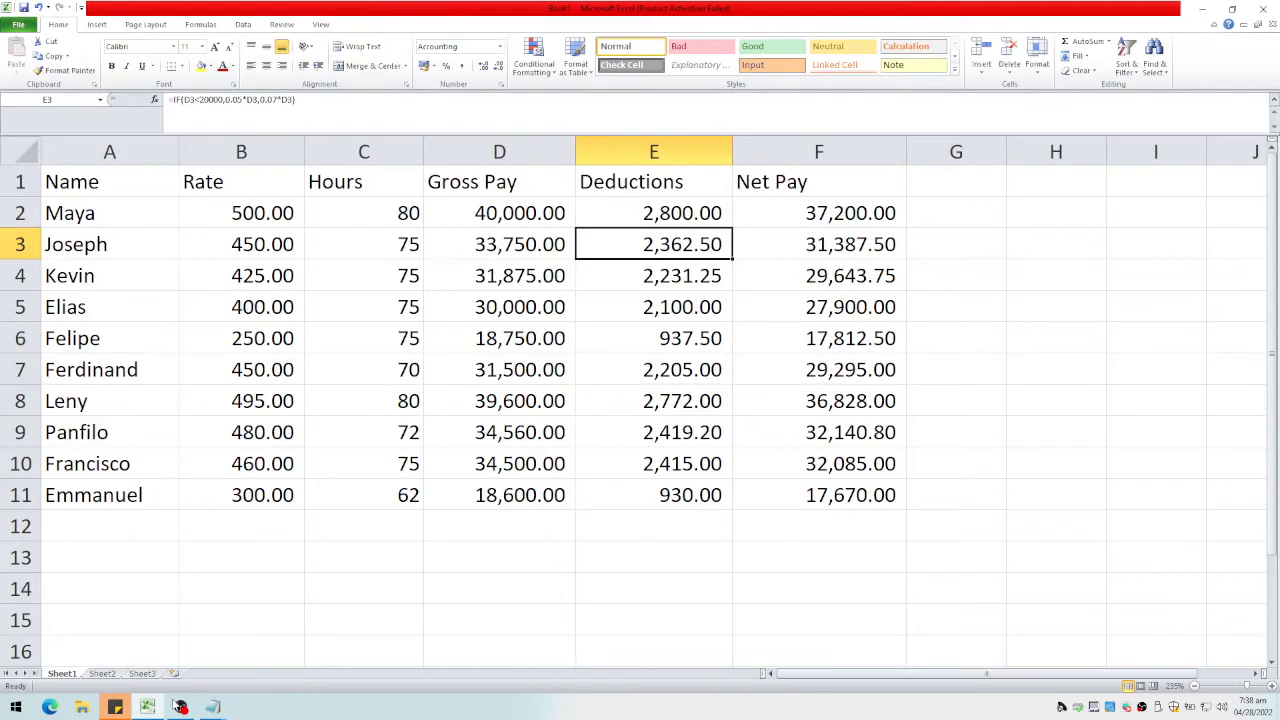
mouse_move(213, 708)
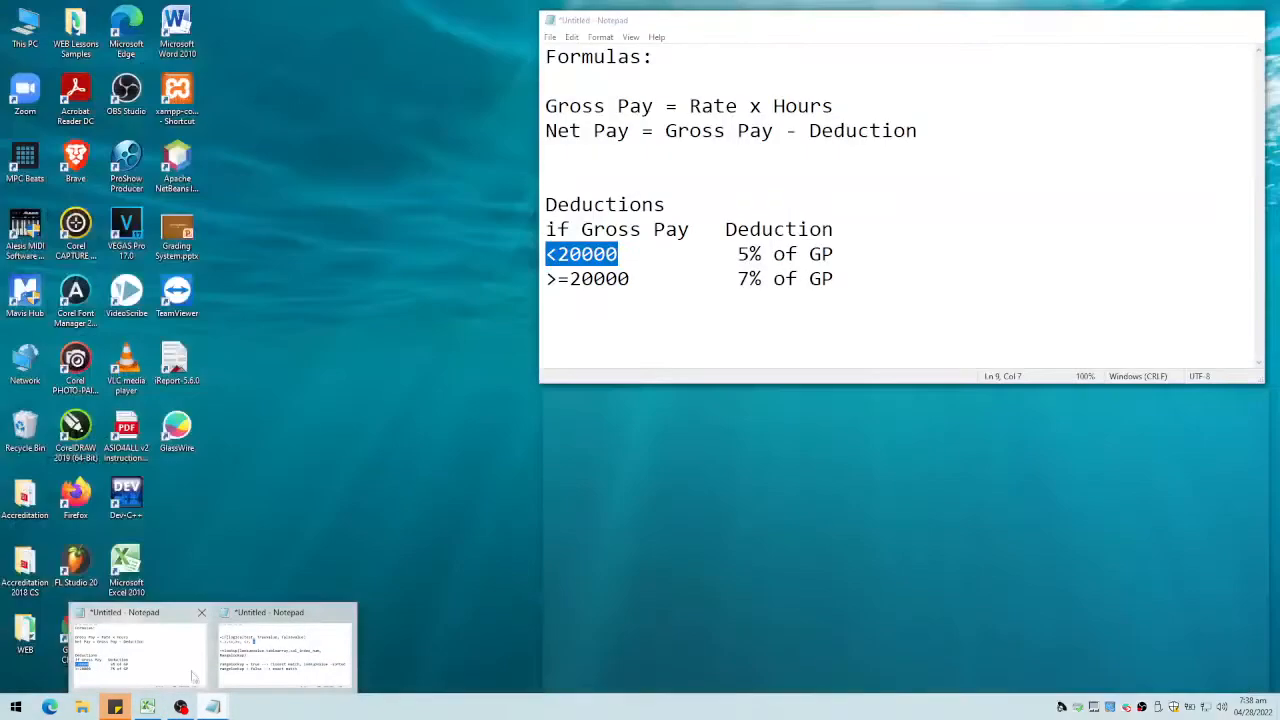
click(193, 678)
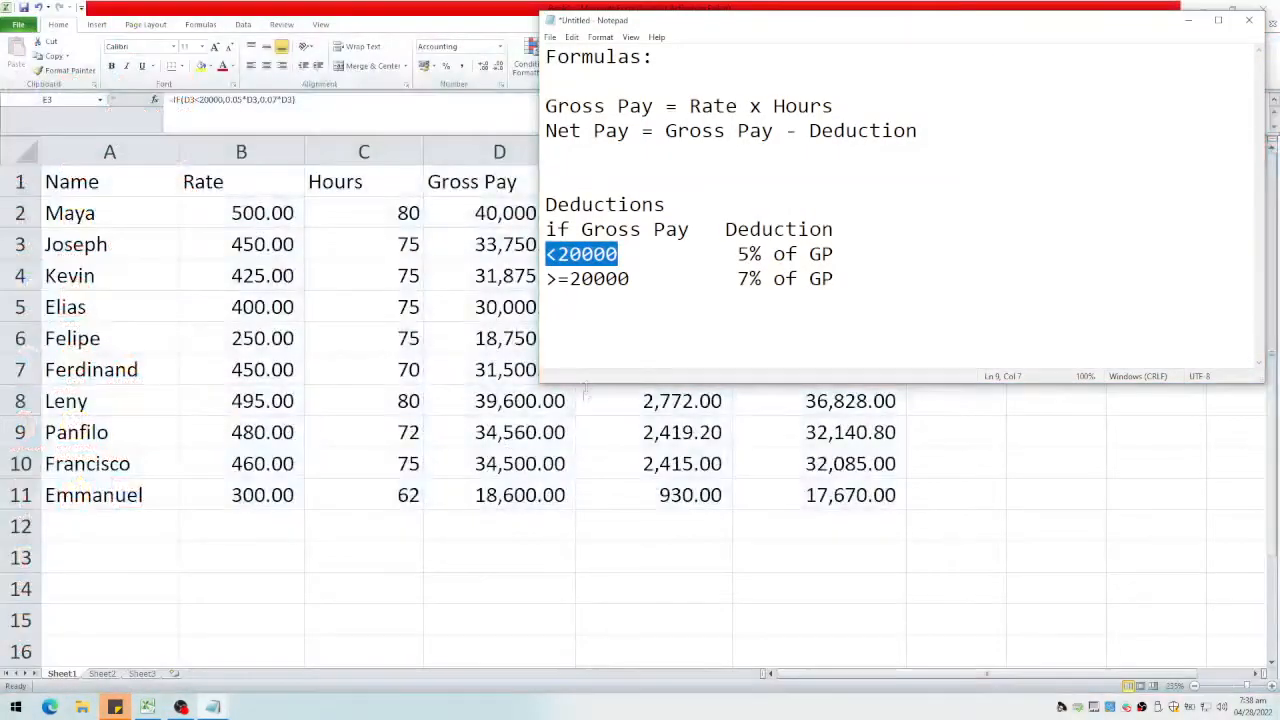
click(611, 347)
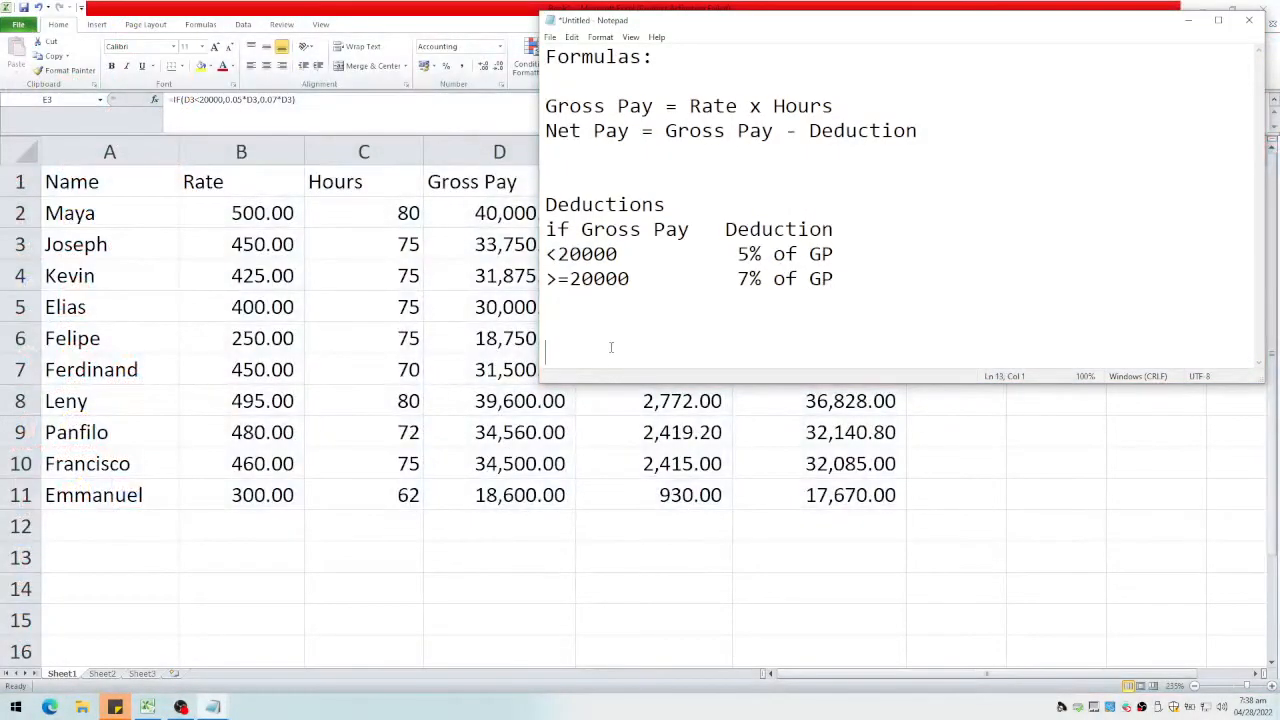
click(650, 280)
text(<)
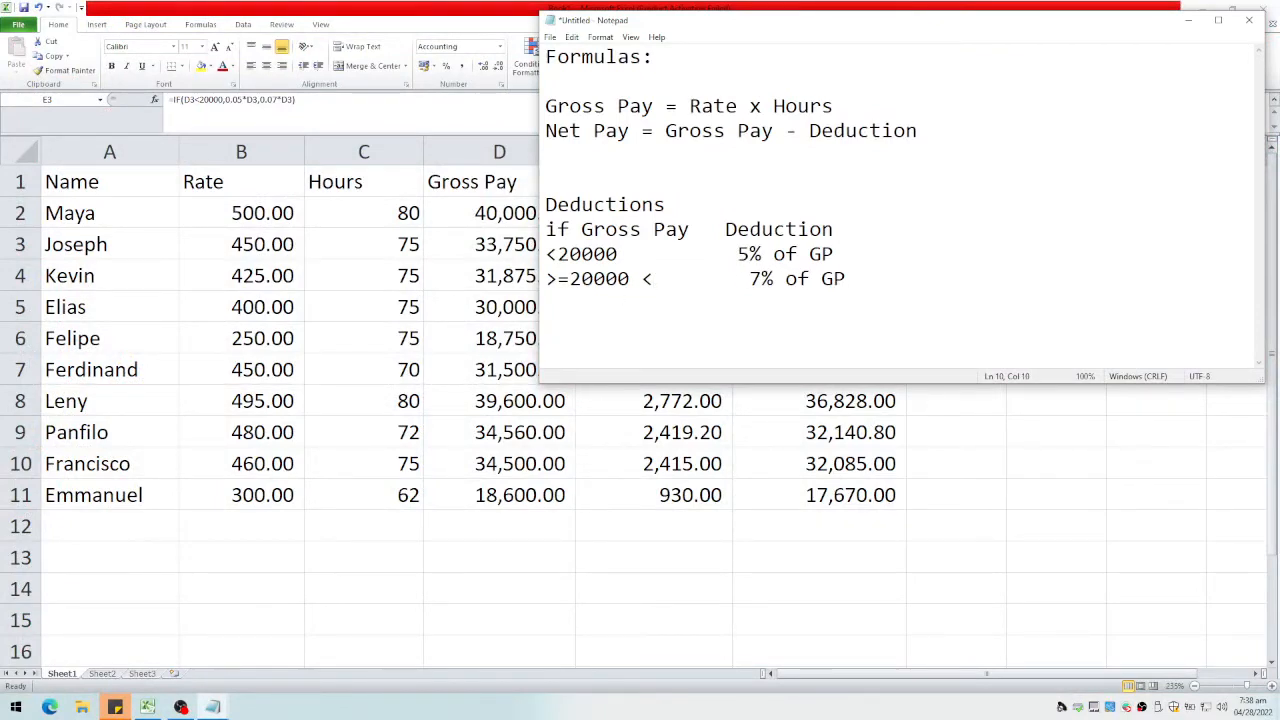
text(3000)
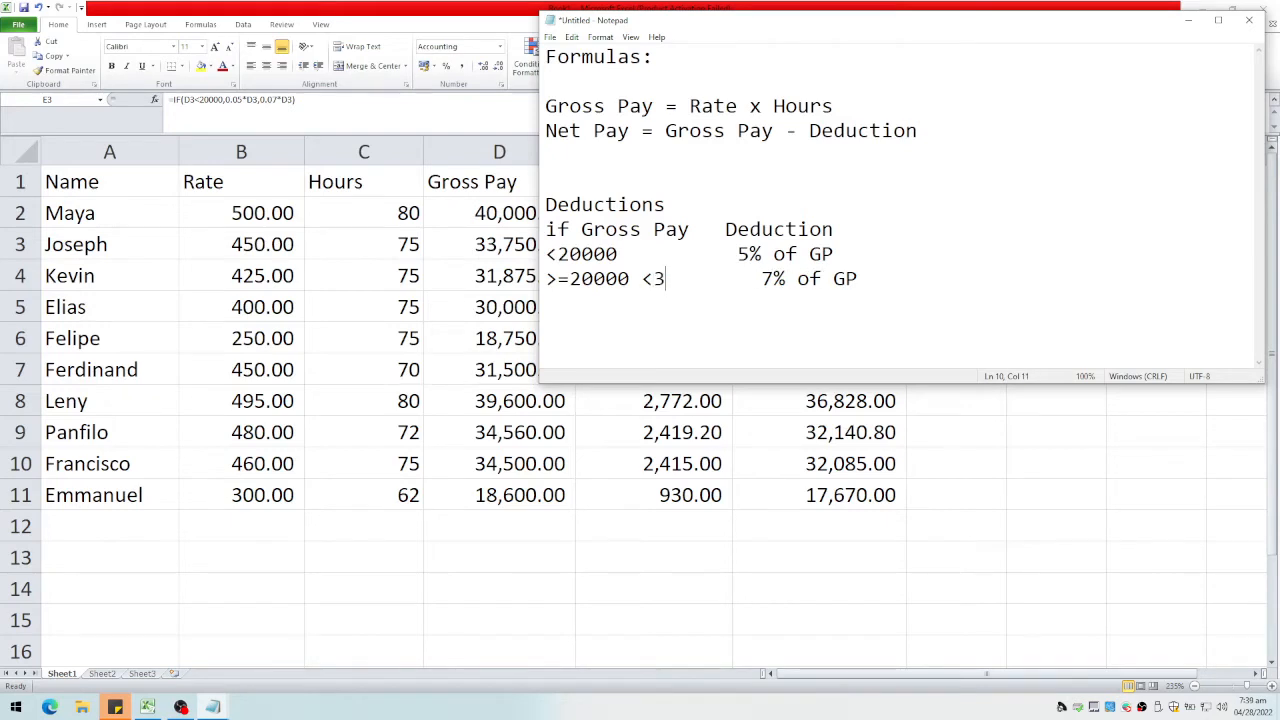
text(0)
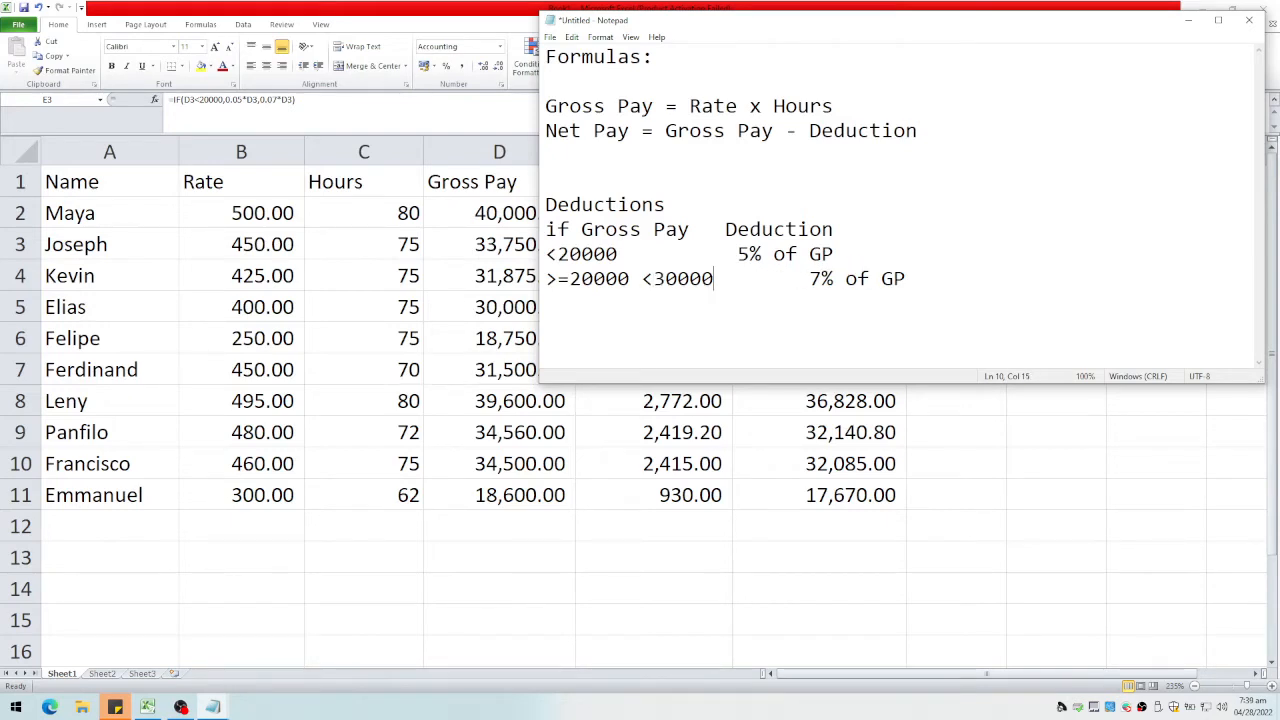
key(Right)
key(BackSpace)
key(Delete)
key(Delete)
key(Delete)
key(Delete)
key(Delete)
key(Down)
Step: Add a third deduction bracket line to the notes reading >=30000 with 9% of GP
text(>)
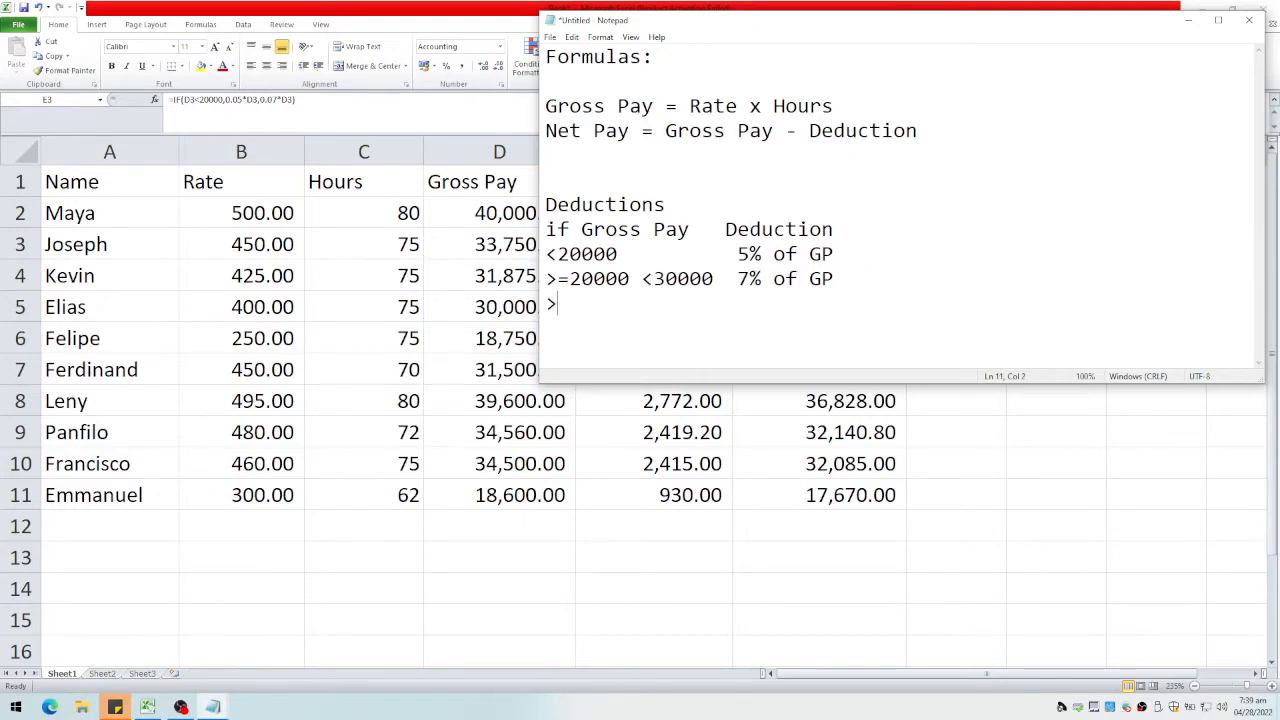
text(=3000)
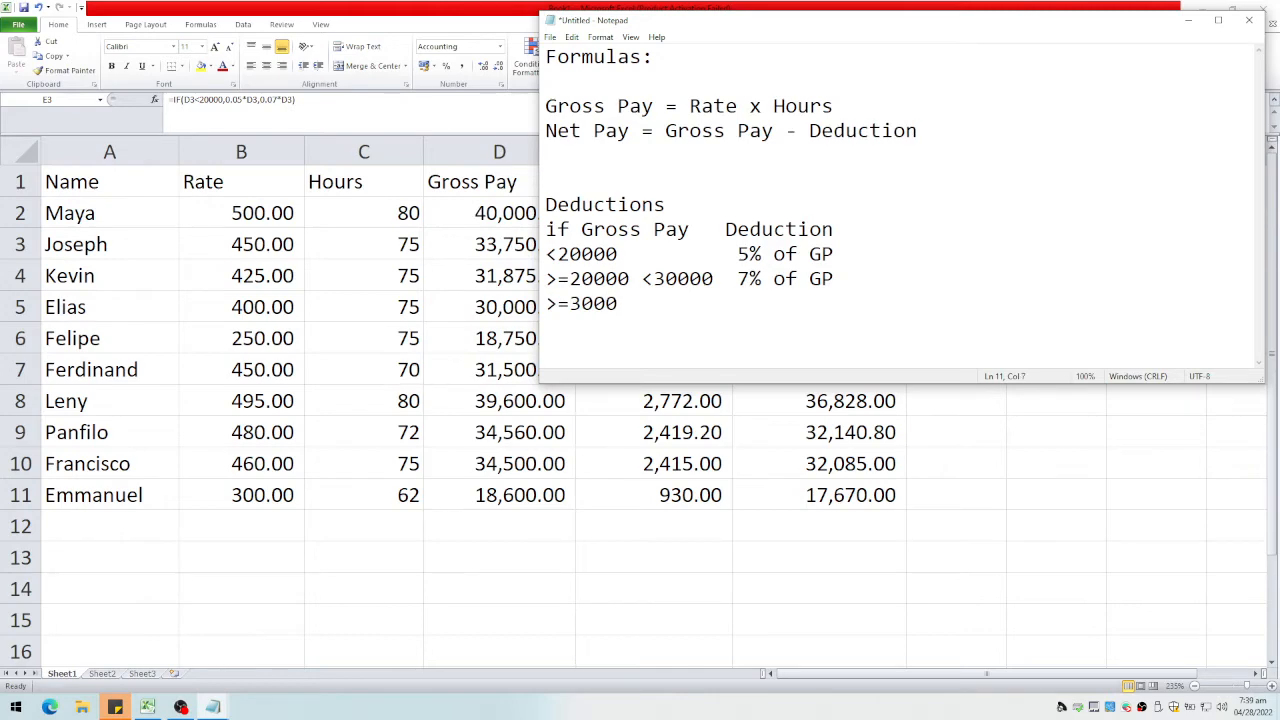
text(0)
key(Return)
key(Return)
key(Up)
key(Up)
key(End)
text(8% ===)
key(BackSpace)
key(BackSpace)
key(BackSpace)
key(BackSpace)
key(BackSpace)
key(BackSpace)
text(9&)
key(BackSpace)
text(% of GP)
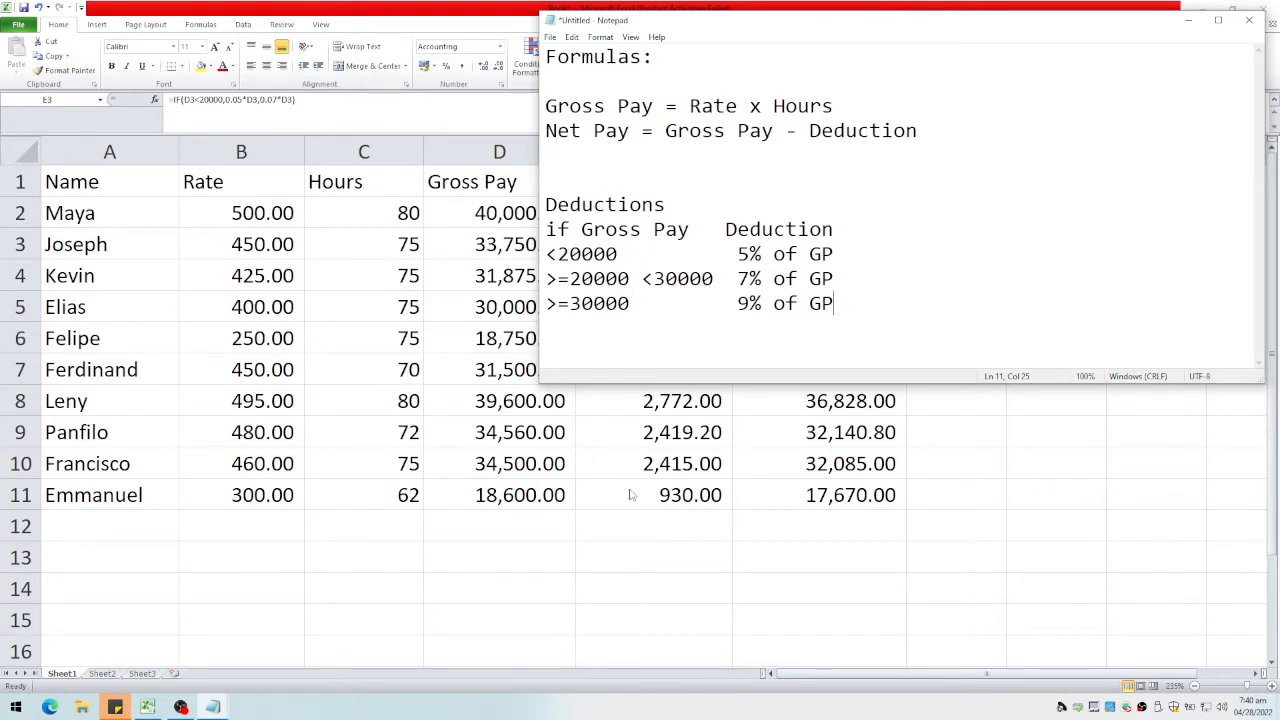
Step: Switch to Excel and remove the value-if-false argument 0.07*D2 from the Deductions formula in E2
key(alt+Tab)
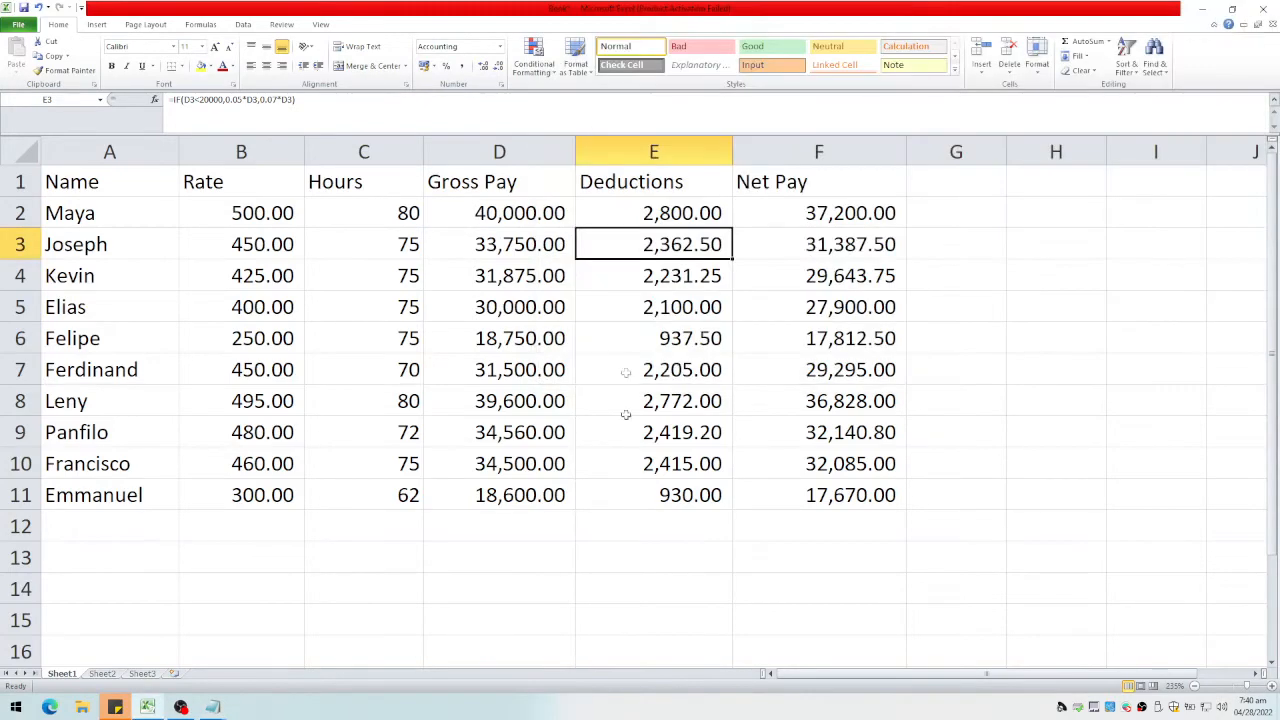
double_click(640, 213)
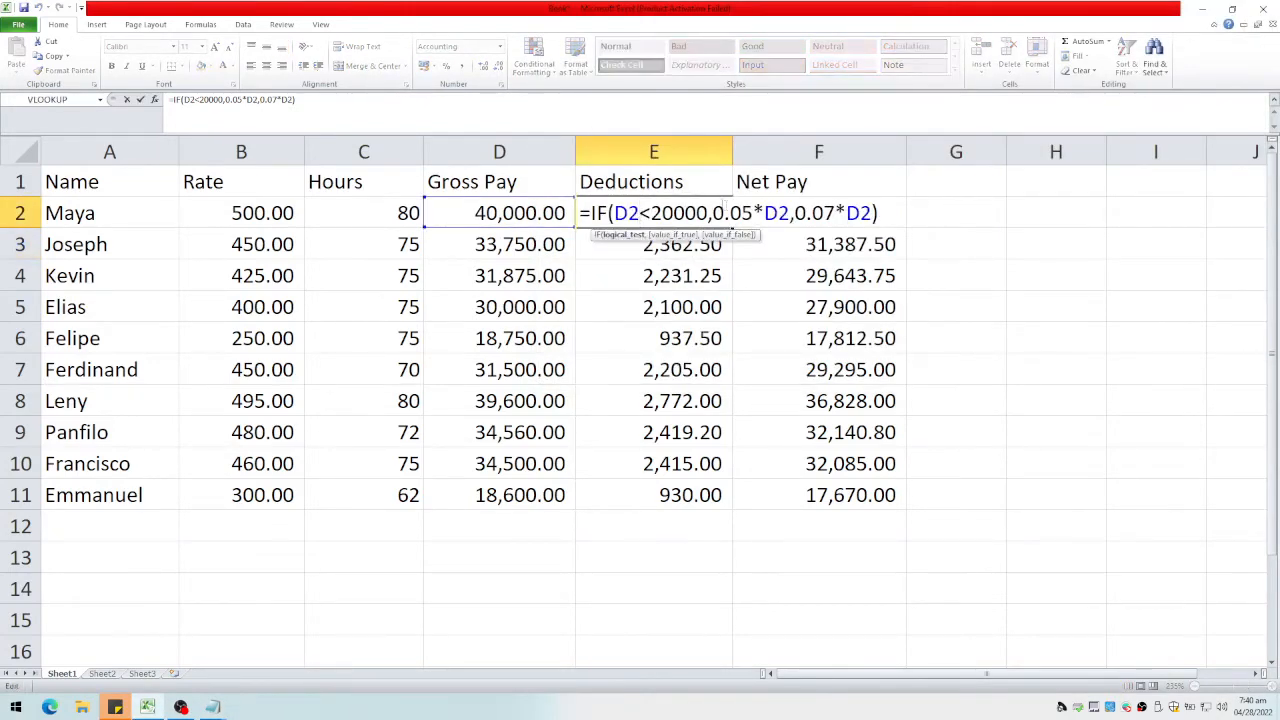
click(791, 213)
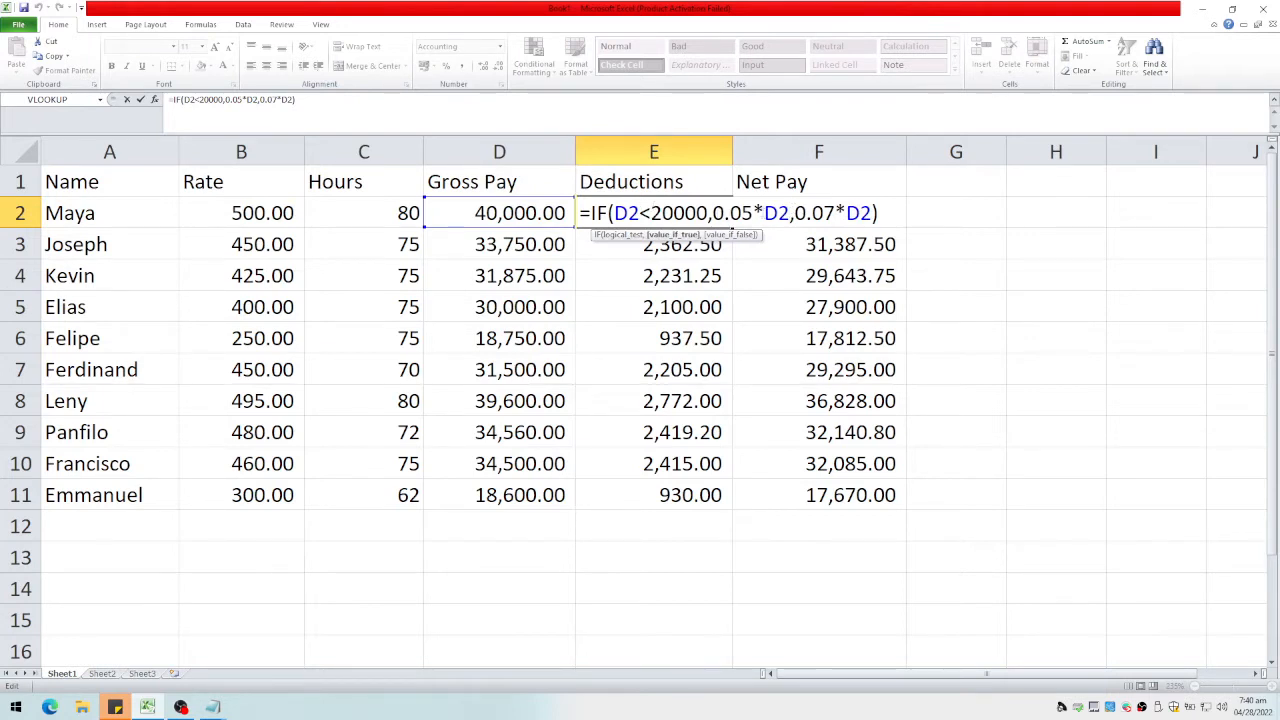
click(797, 214)
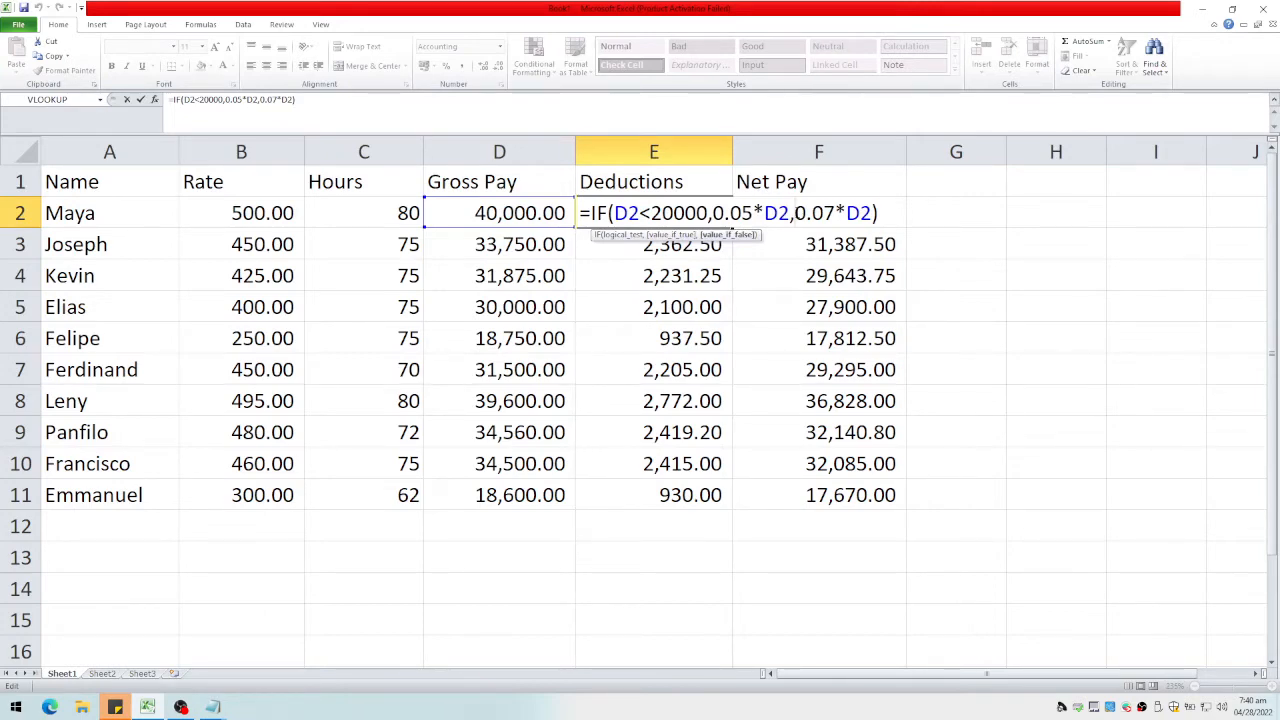
key(Delete)
key(Delete)
key(Delete)
key(Delete)
key(Delete)
key(Delete)
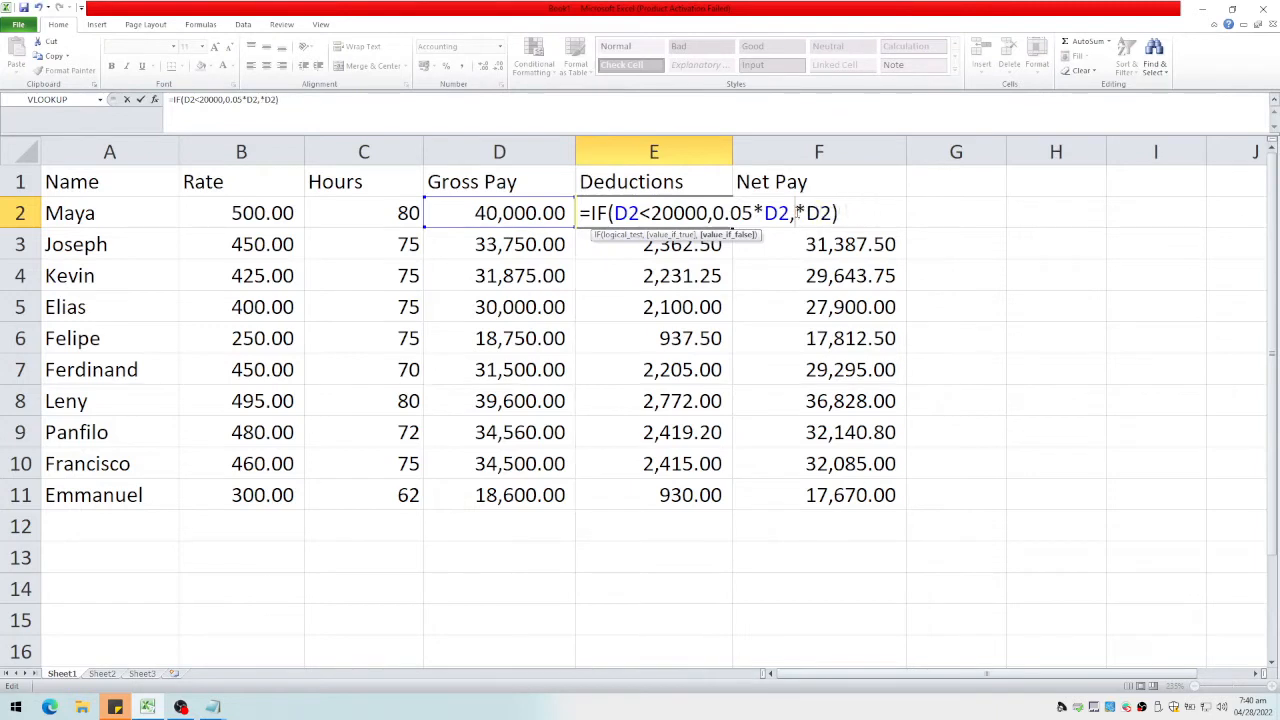
key(Delete)
Step: Complete the E2 formula with the nested condition if(d2<30000,0.07*d2,0.09*d2) as its value-if-false argument
text(if)
text((d2)
text(<30)
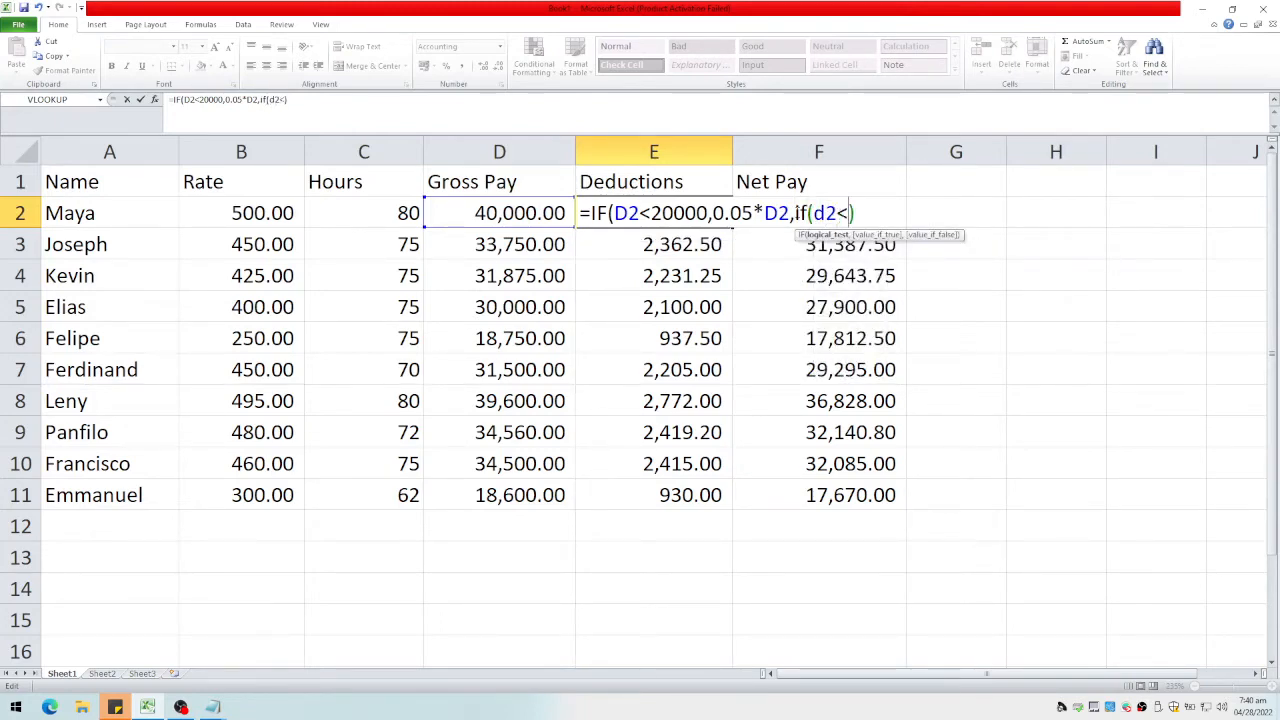
text(000,)
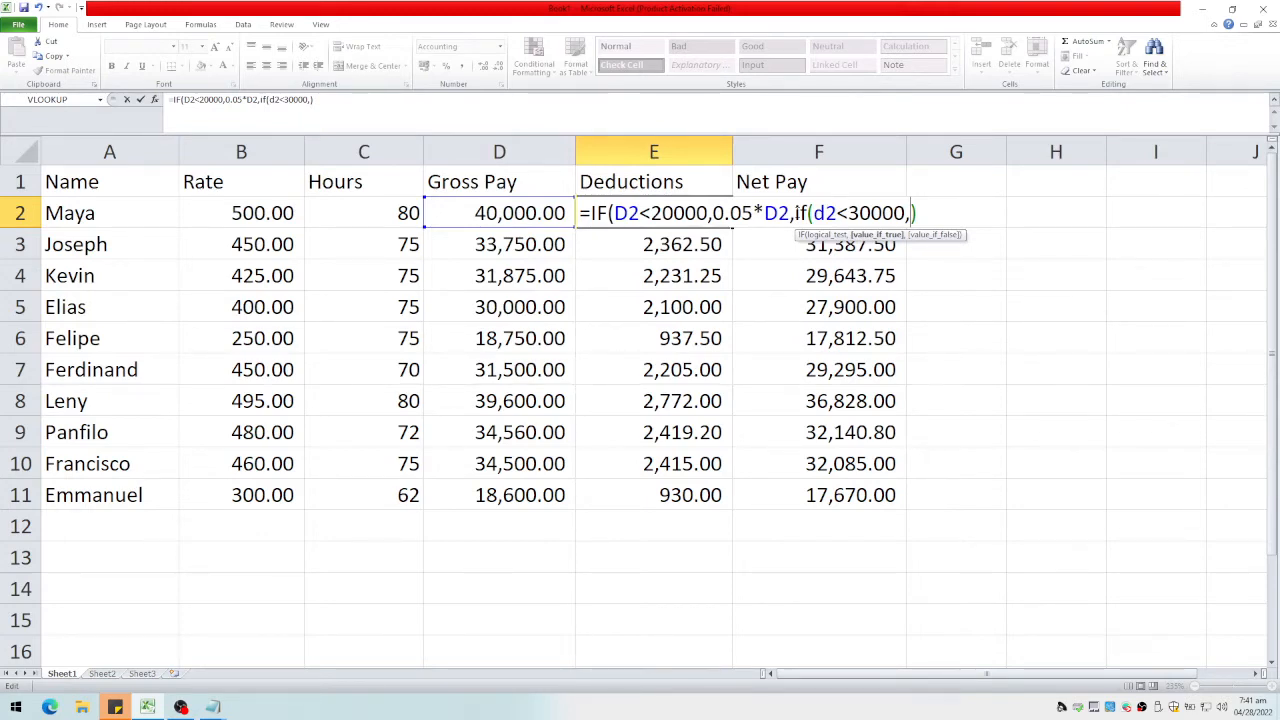
text(0.07*d2,)
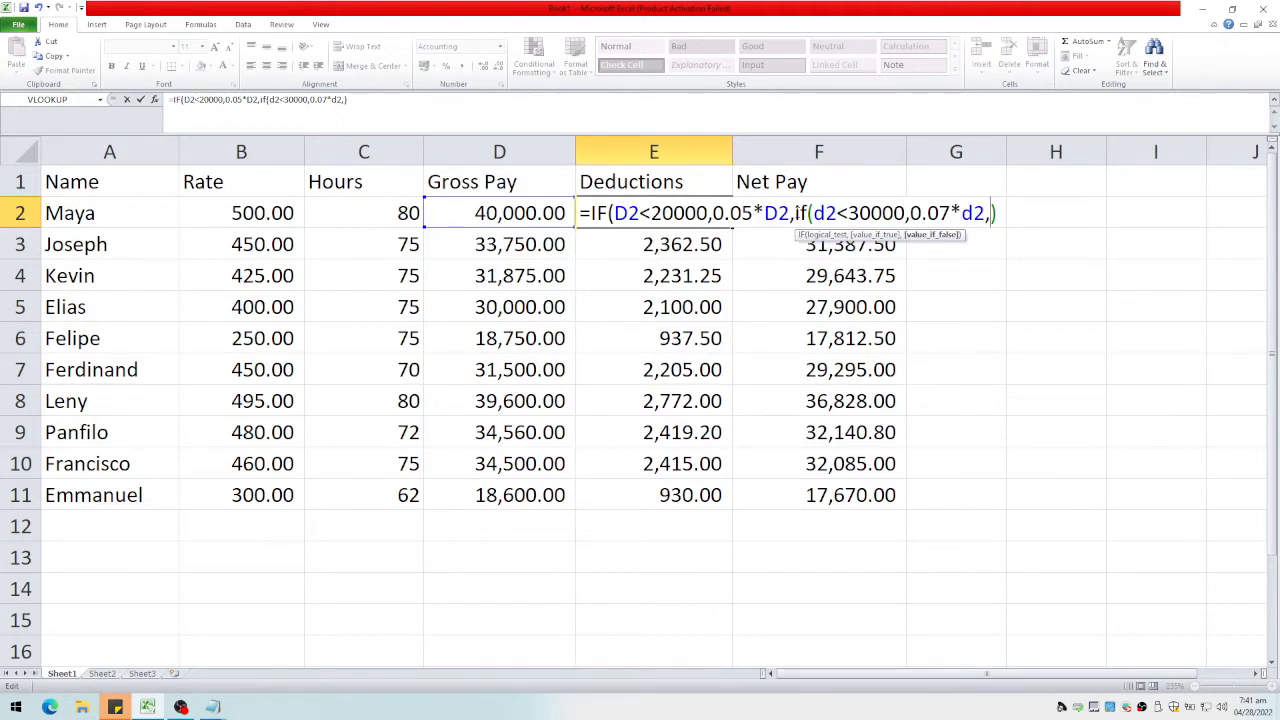
text(0.09)
text(*)
text(d2)
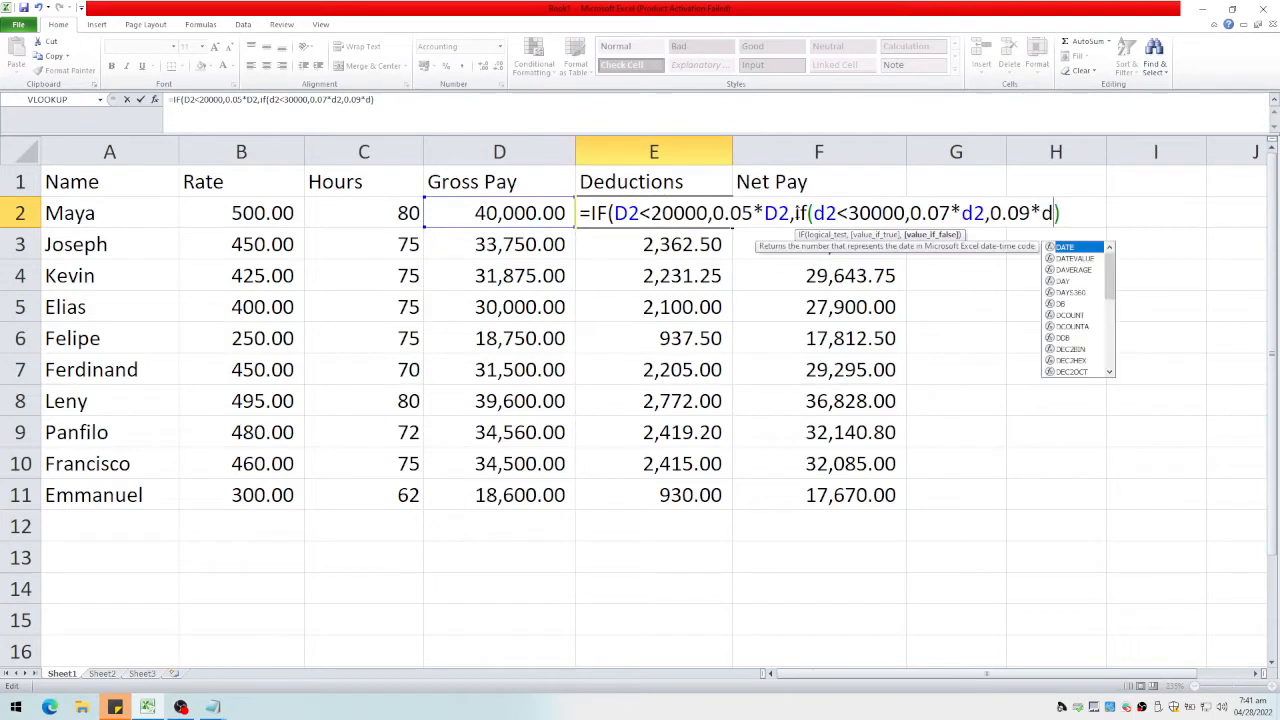
text())
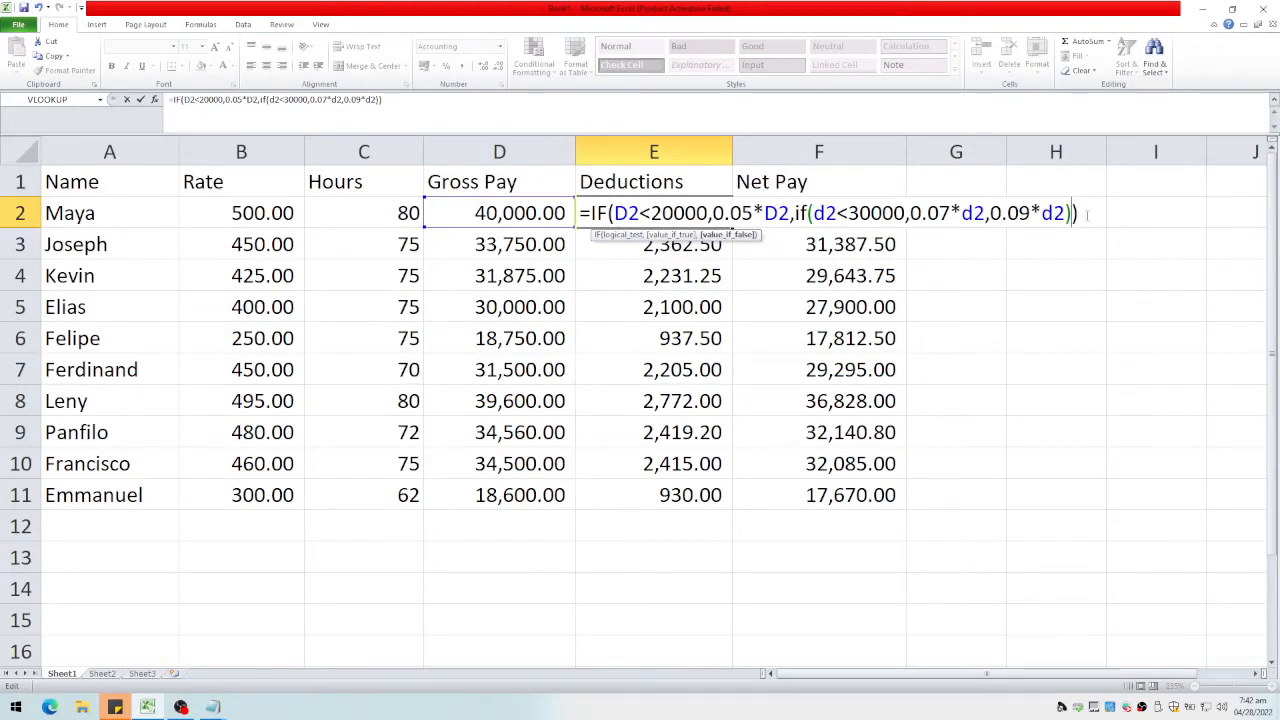
key(Return)
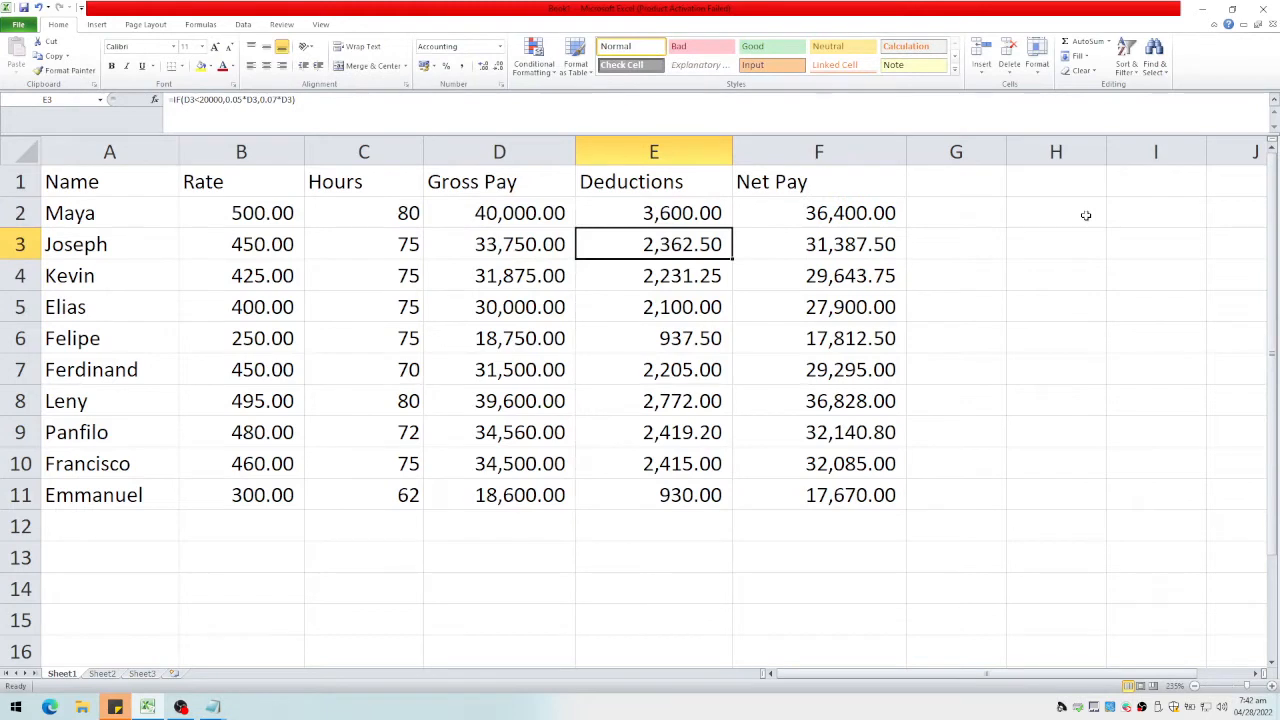
Step: Copy the nested IF formula from E2 down through E11 and review it in E2
click(690, 218)
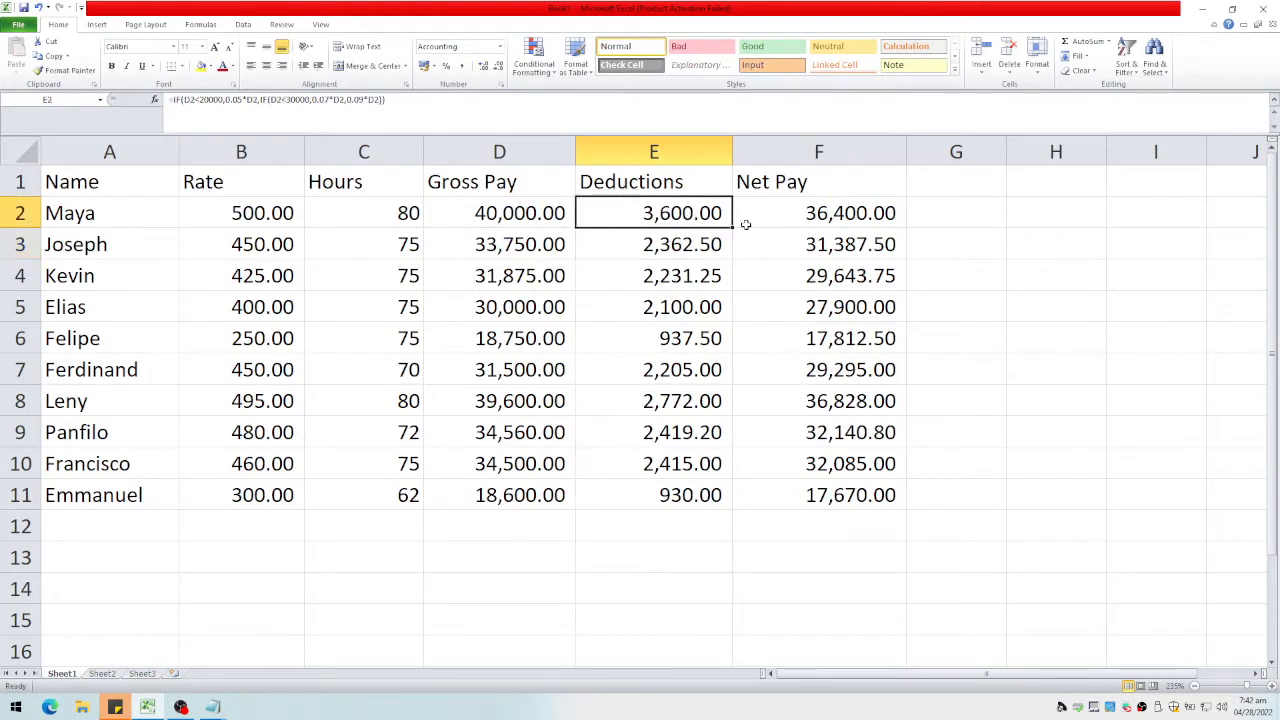
drag(733, 229, 717, 527)
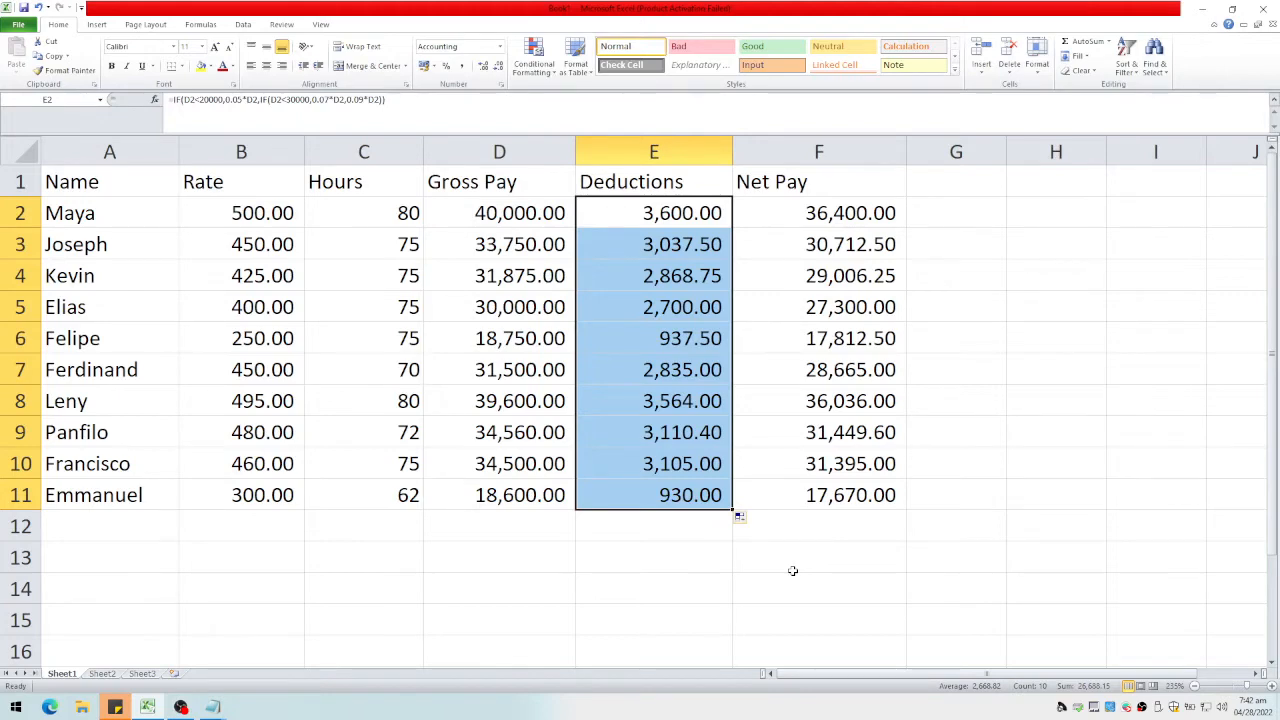
double_click(660, 213)
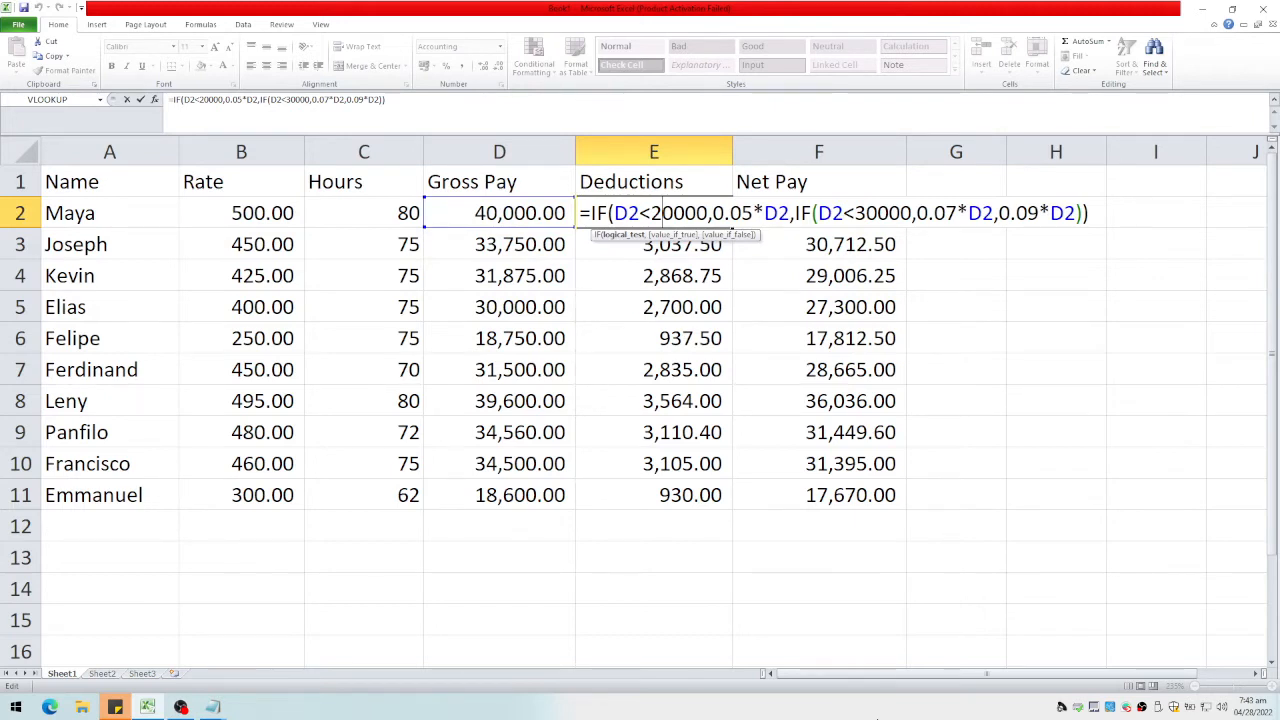
key(Return)
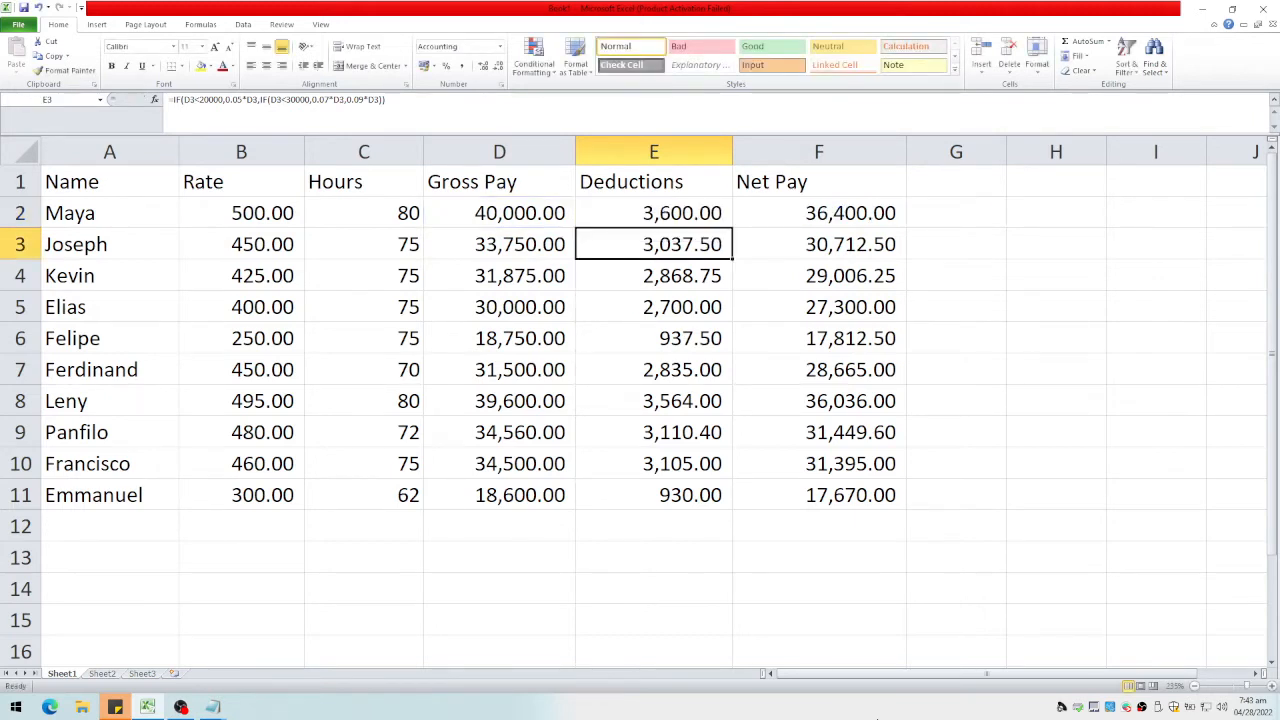
Step: Switch to the Notepad formula notes and limit the 9% deduction bracket to >=30000 <40000, keeping the columns aligned
click(213, 707)
click(118, 655)
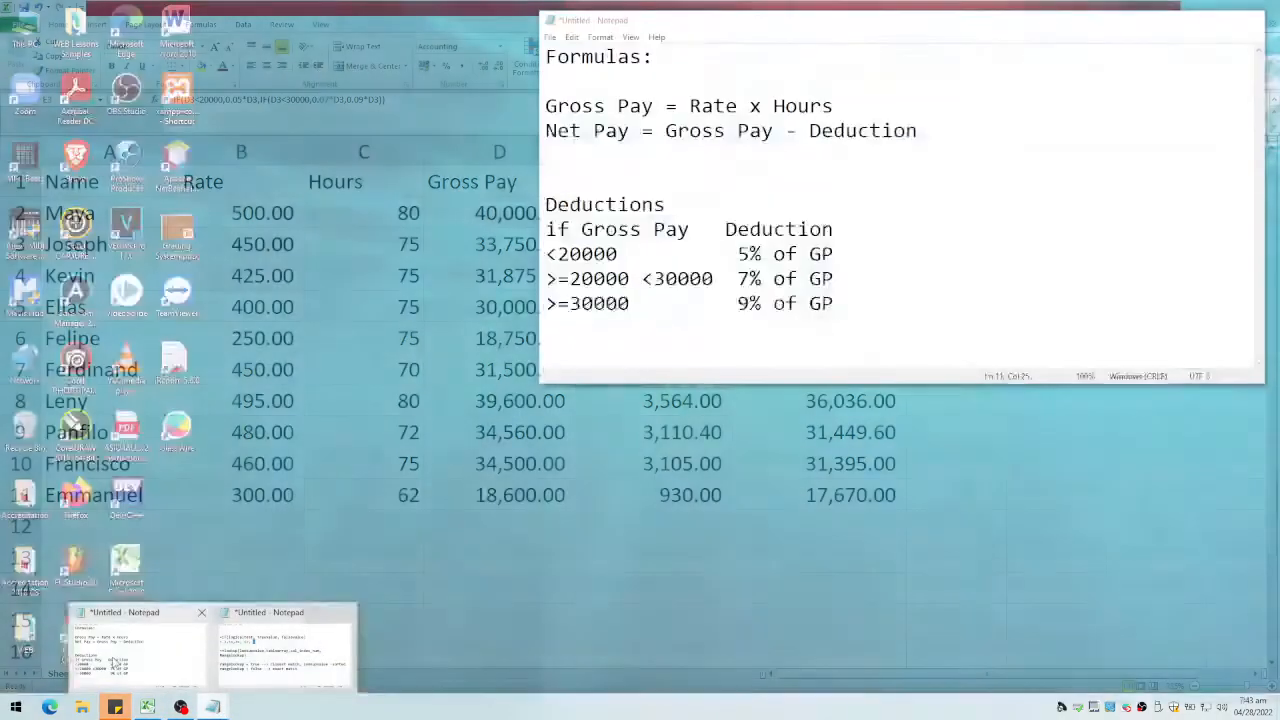
click(660, 320)
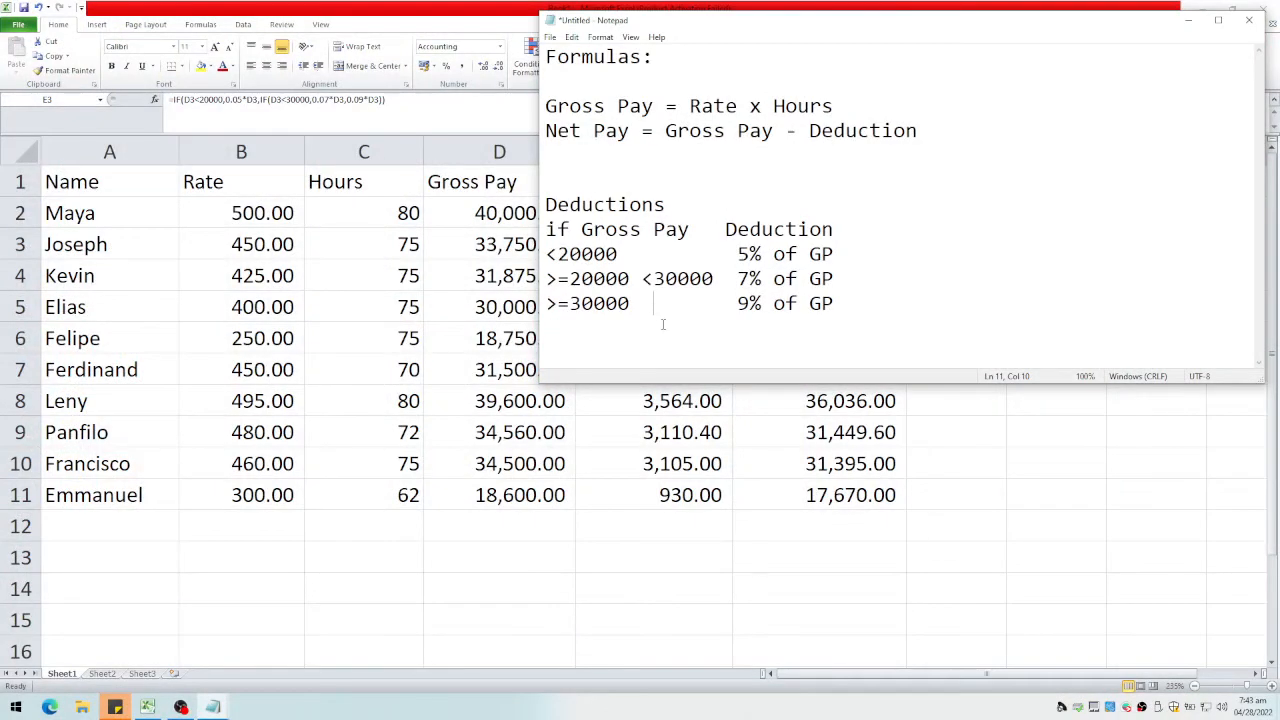
key(Left)
text(<40000)
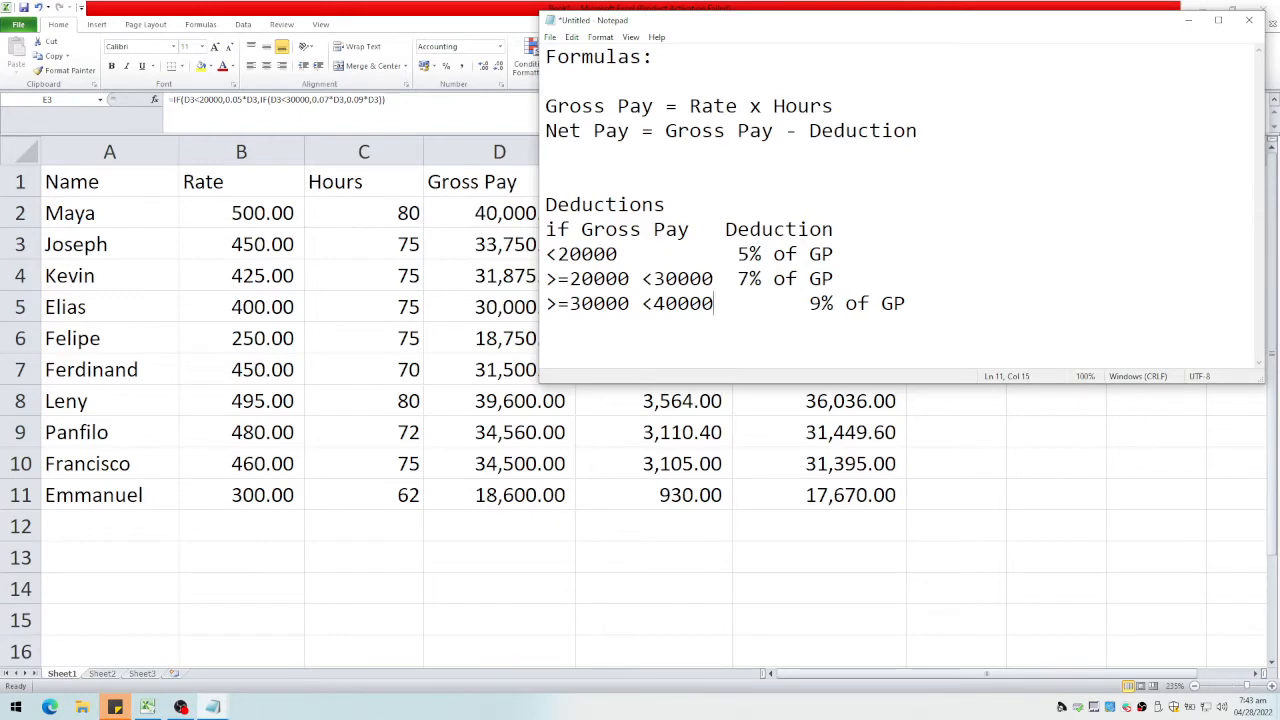
key(Delete)
key(Delete)
key(Delete)
key(Delete)
key(Delete)
key(Delete)
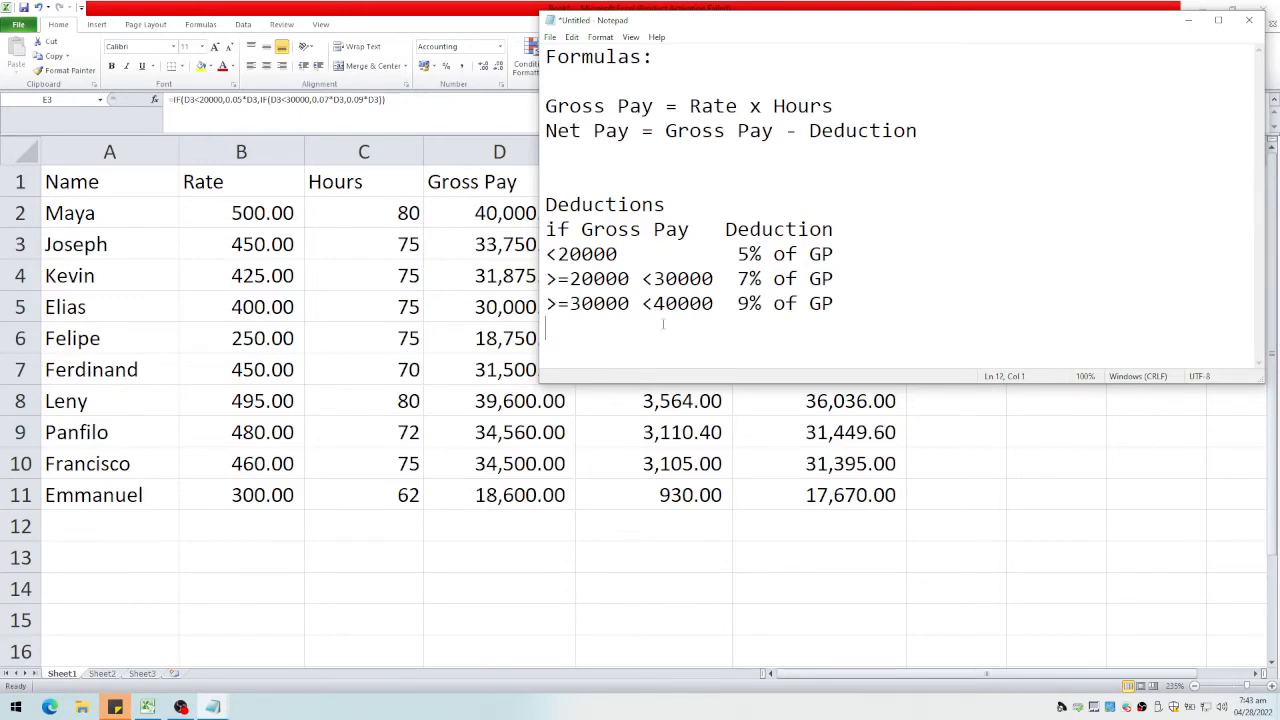
Step: Add a fourth deduction bracket line to the notes reading >=40000 with 11% of GP
text(>=40000)
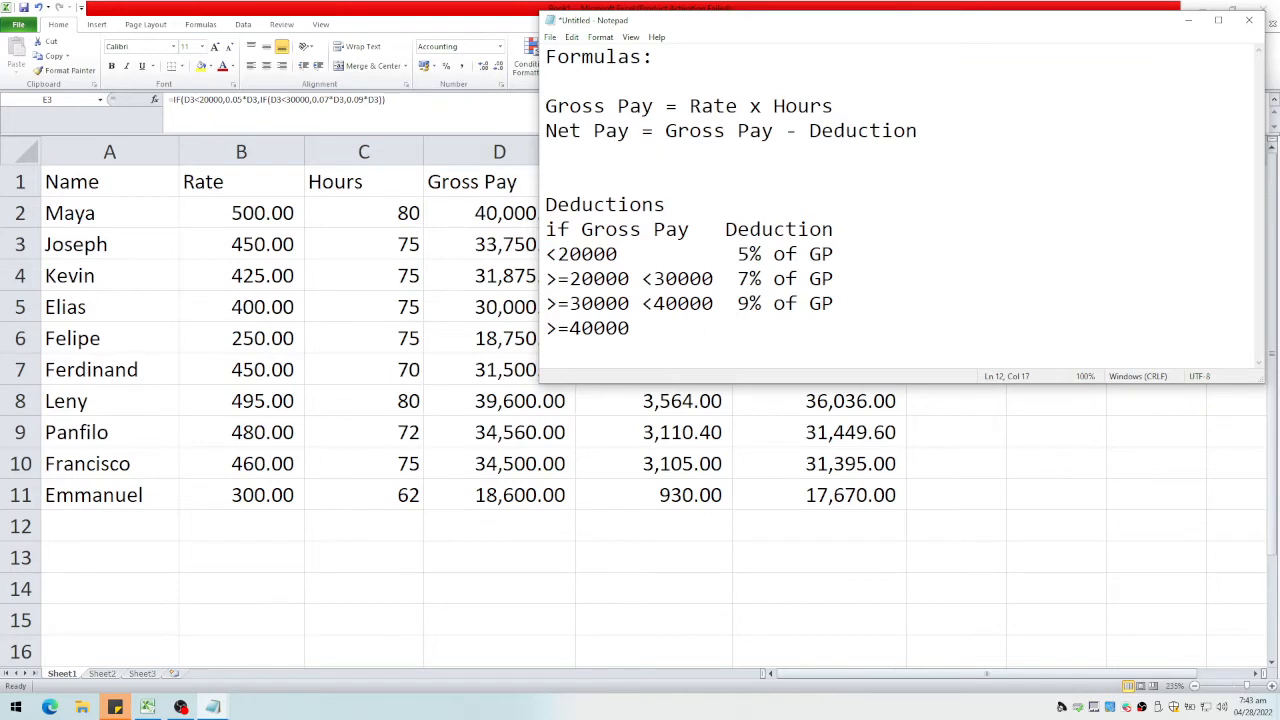
key(BackSpace)
text(11% of GP)
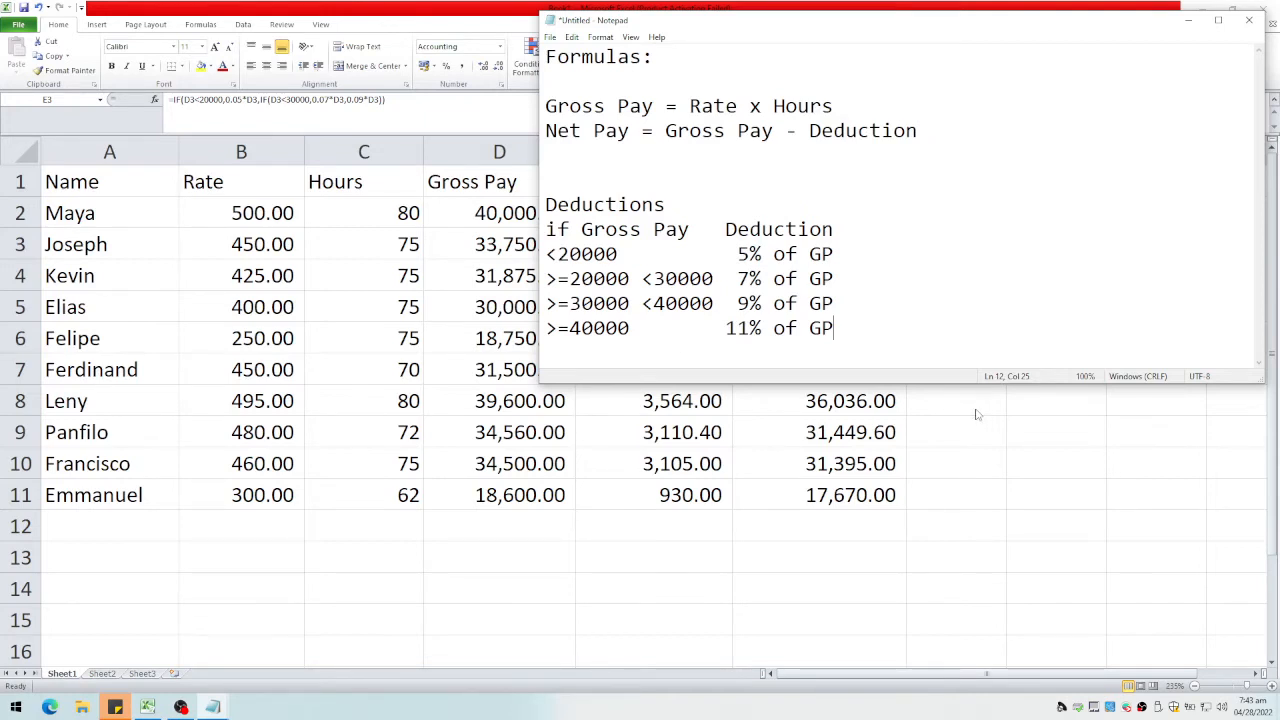
Step: Switch to the Excel payroll sheet and insert a third nested condition if(d2<40000, before 0.09*D2 in the E2 formula
key(alt+Tab)
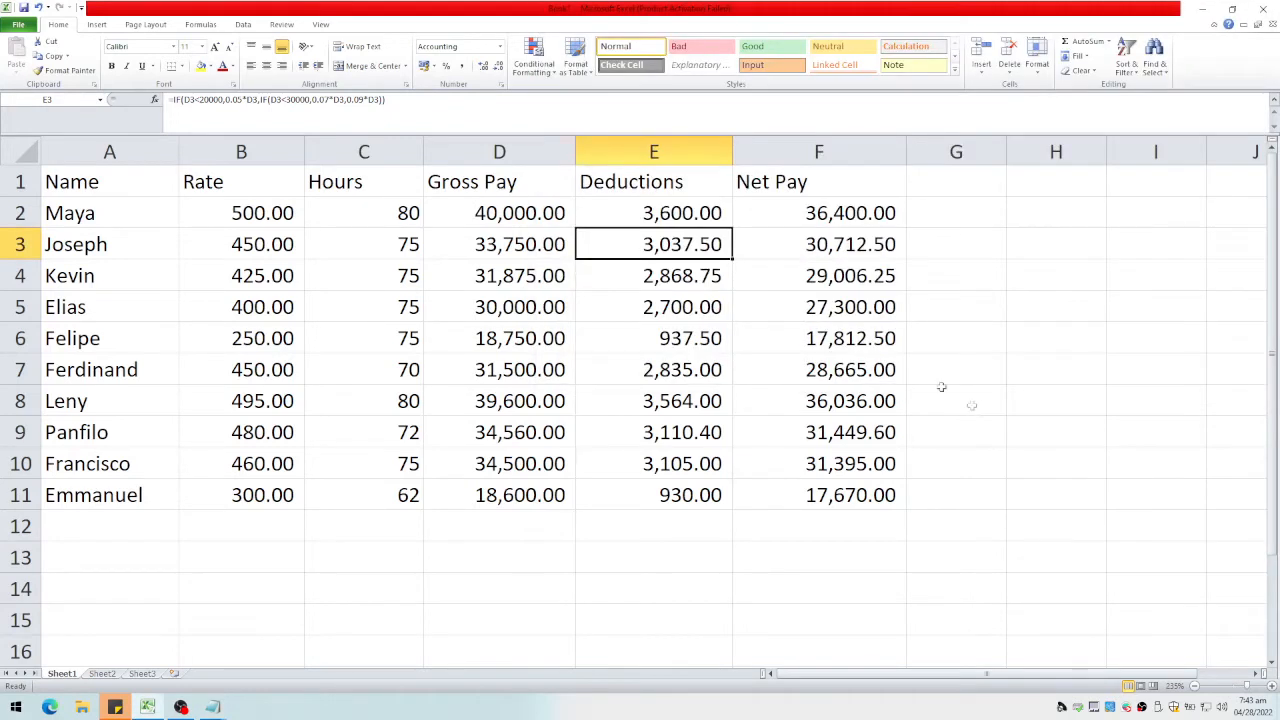
click(691, 212)
double_click(691, 212)
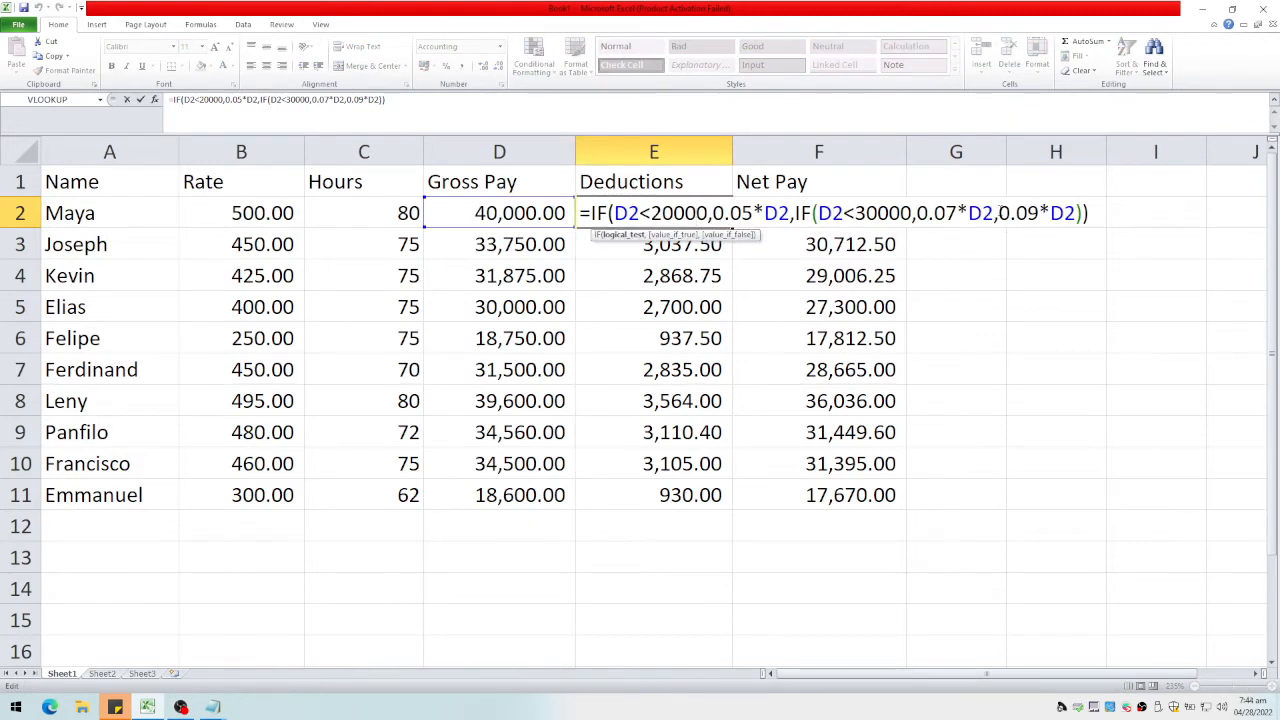
click(998, 213)
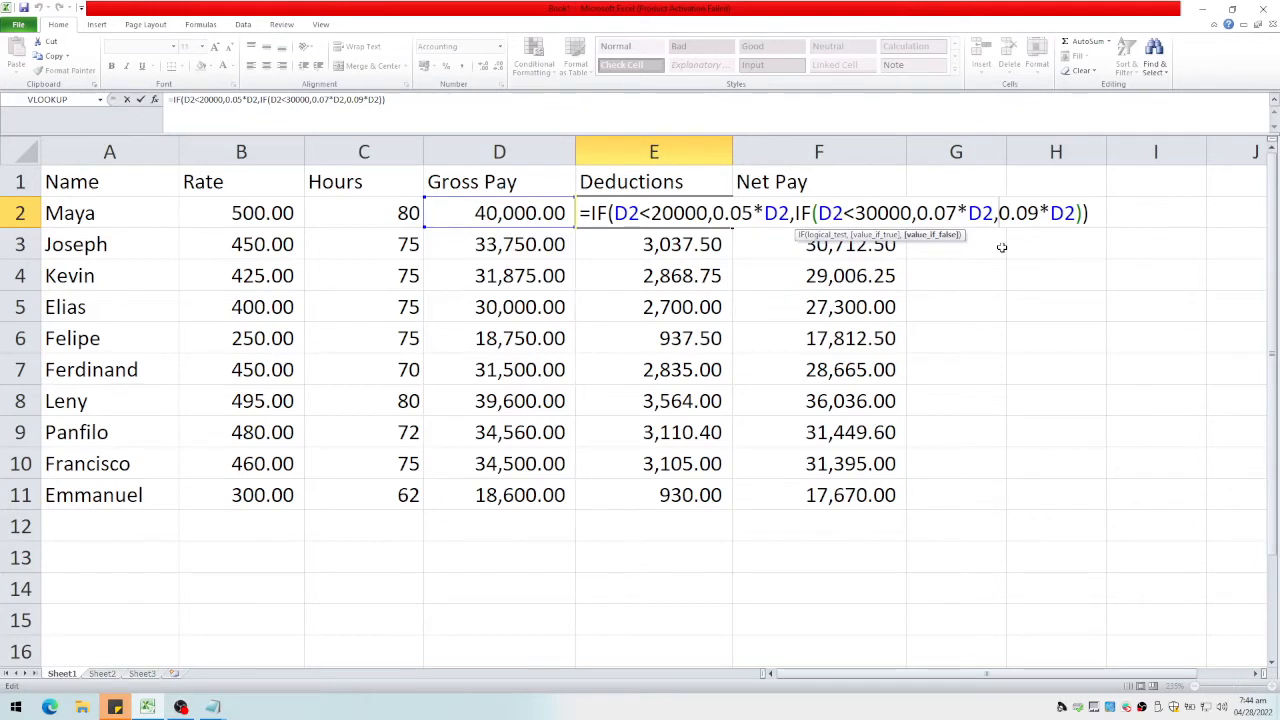
text(if(d)
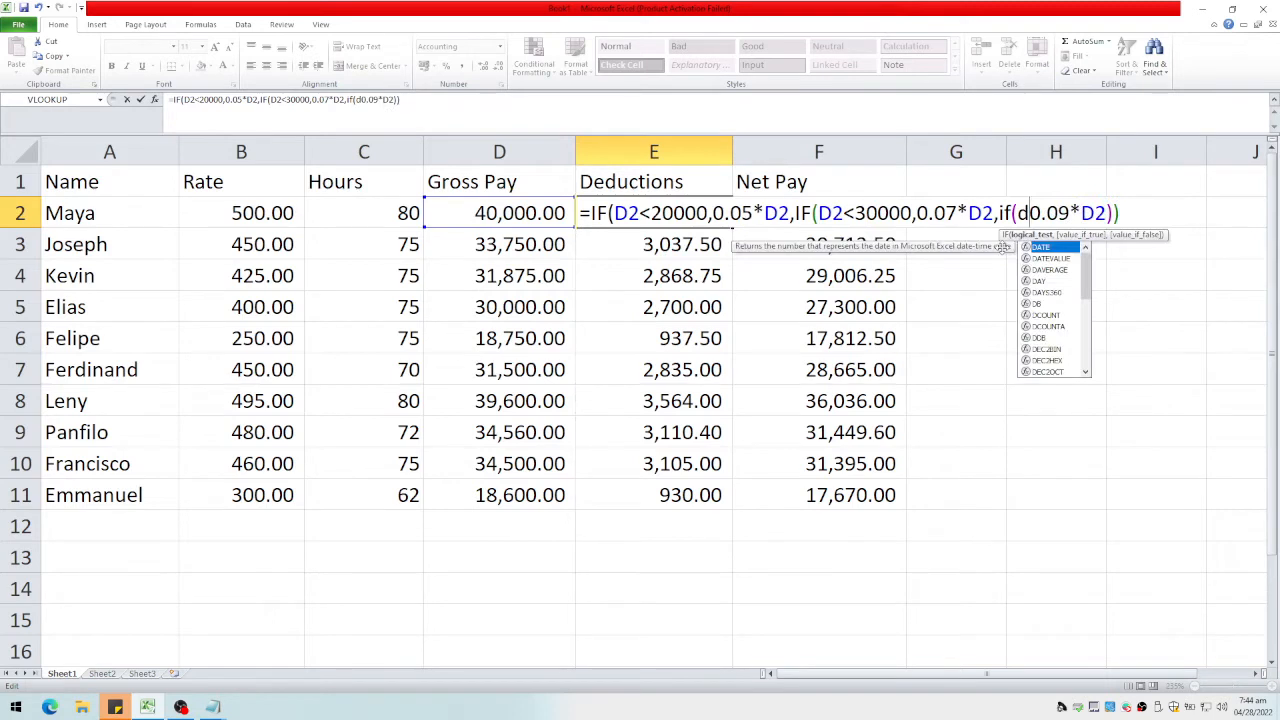
text(2<)
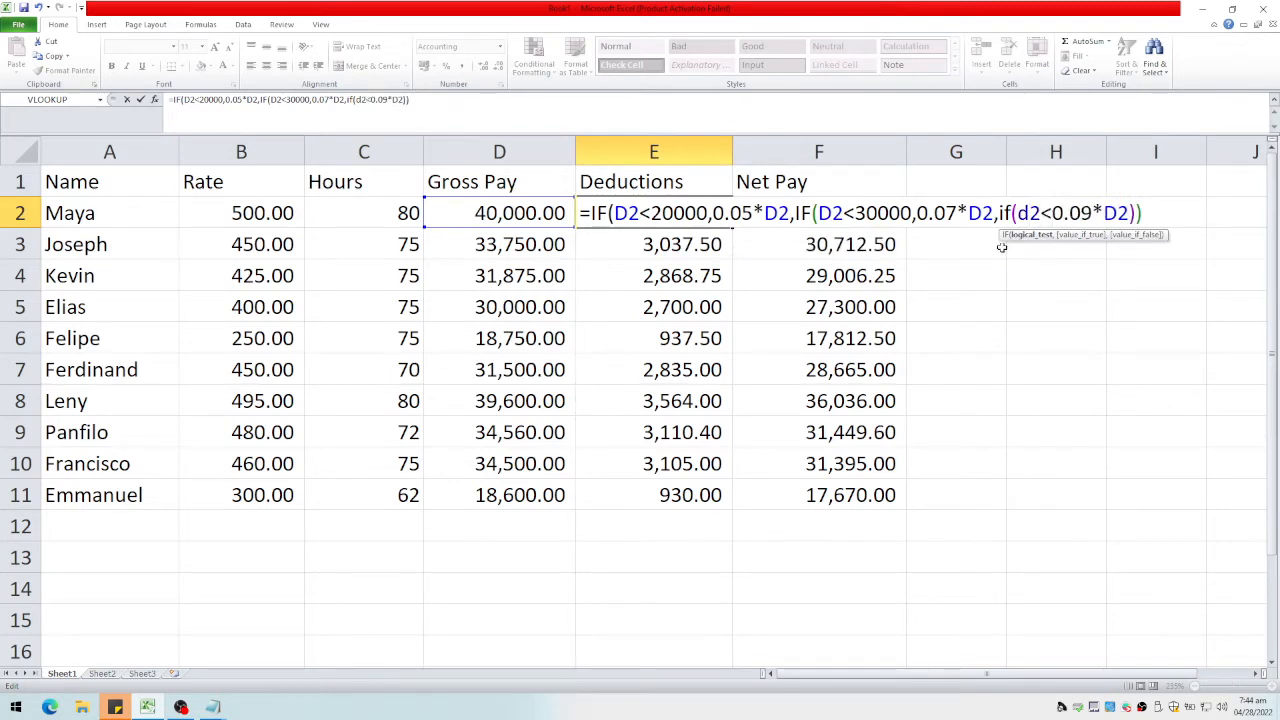
text(40)
text(0,)
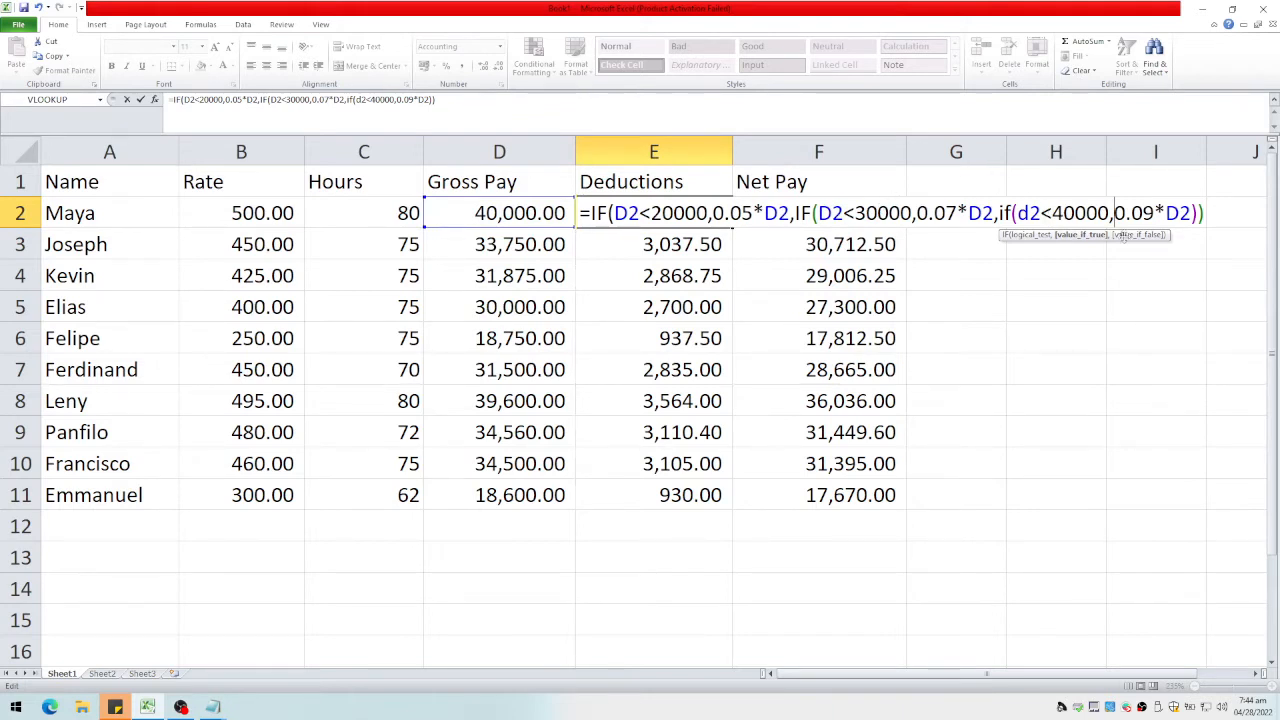
Step: Complete the third nested IF in E2 with 0.11*d2 as its value-if-false argument and close all parentheses
key(Right)
key(Right)
key(Right)
key(Right)
key(Right)
key(Right)
key(Right)
text(,)
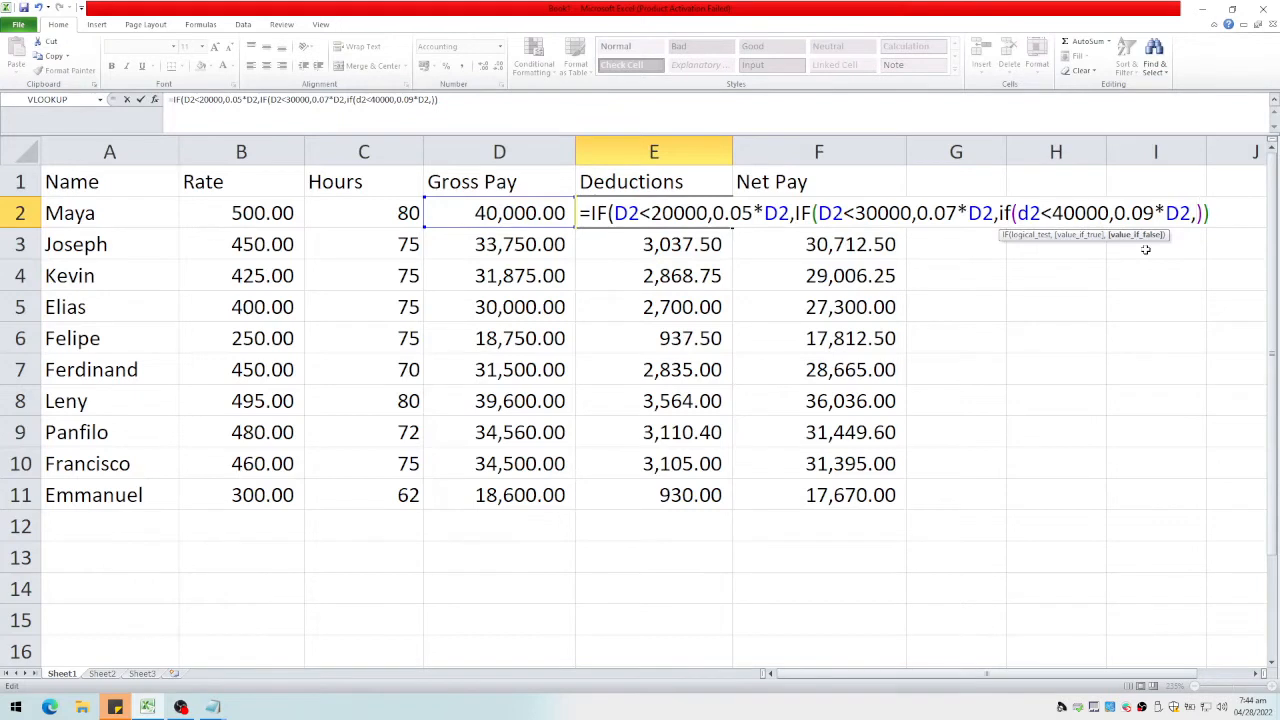
text(0.11*d2)
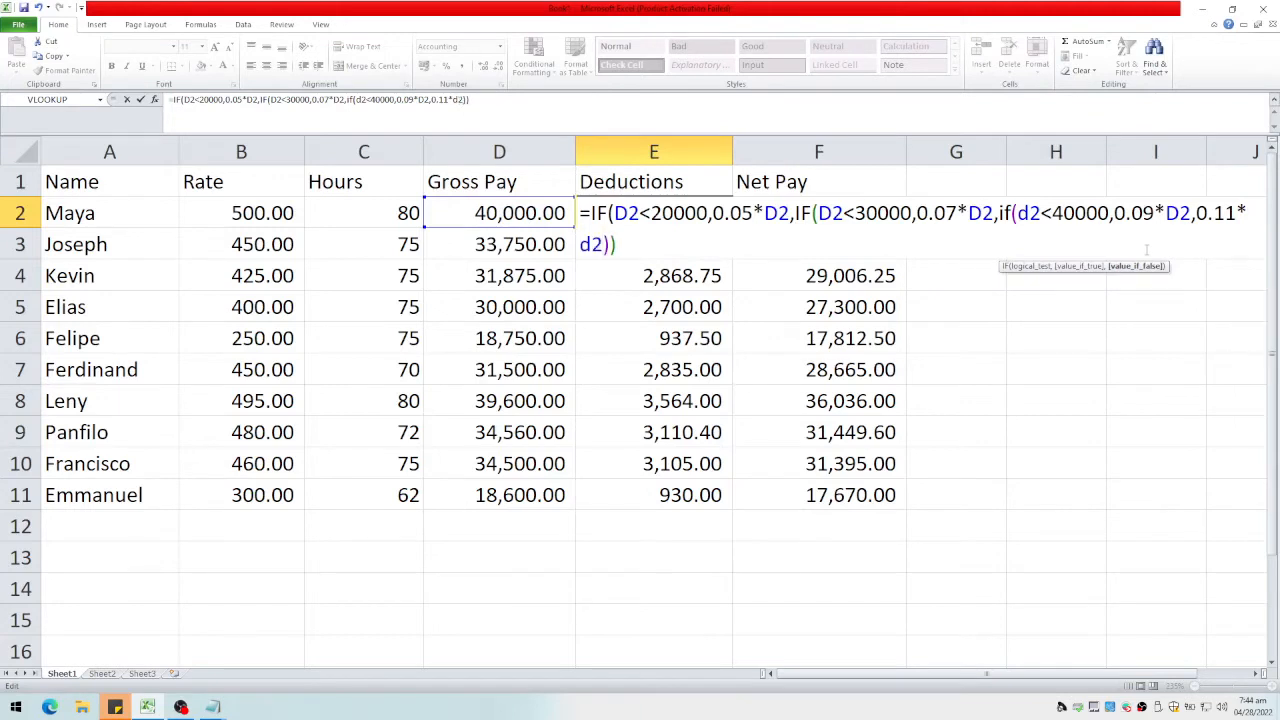
text())))
key(Right)
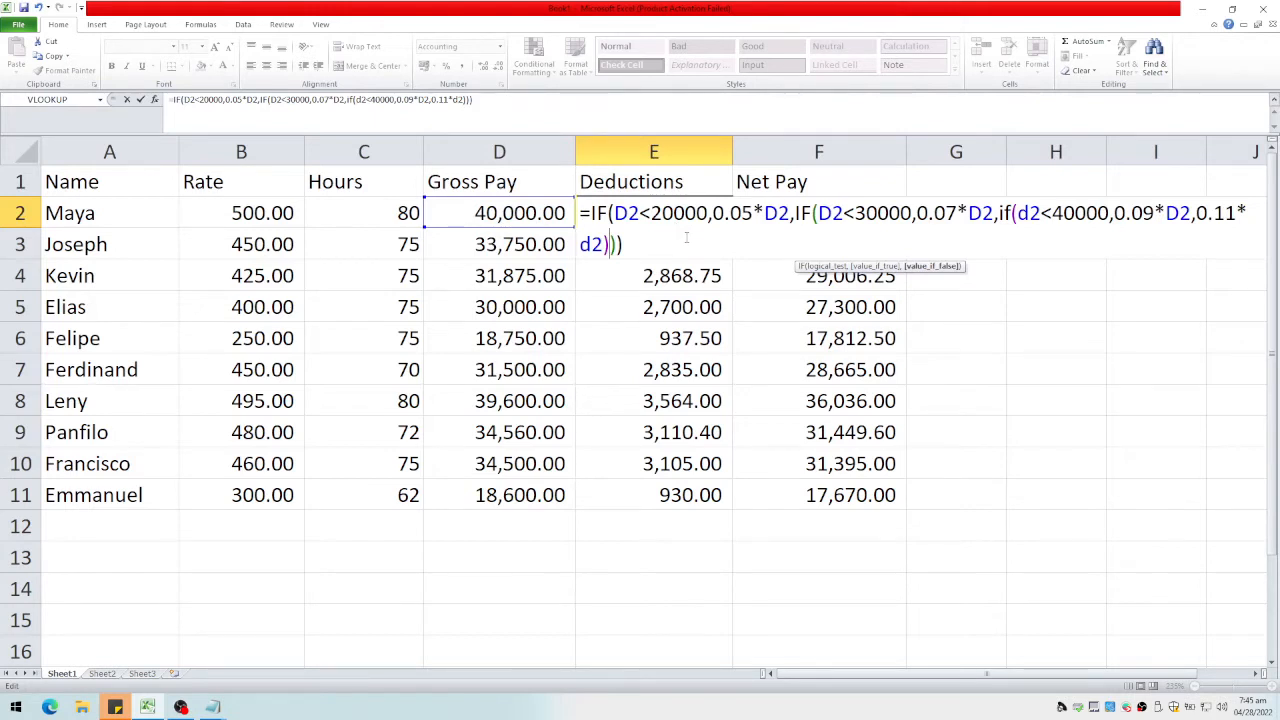
key(Return)
Step: Copy the extended Deductions formula from E2 down through E11
click(686, 216)
drag(730, 226, 694, 495)
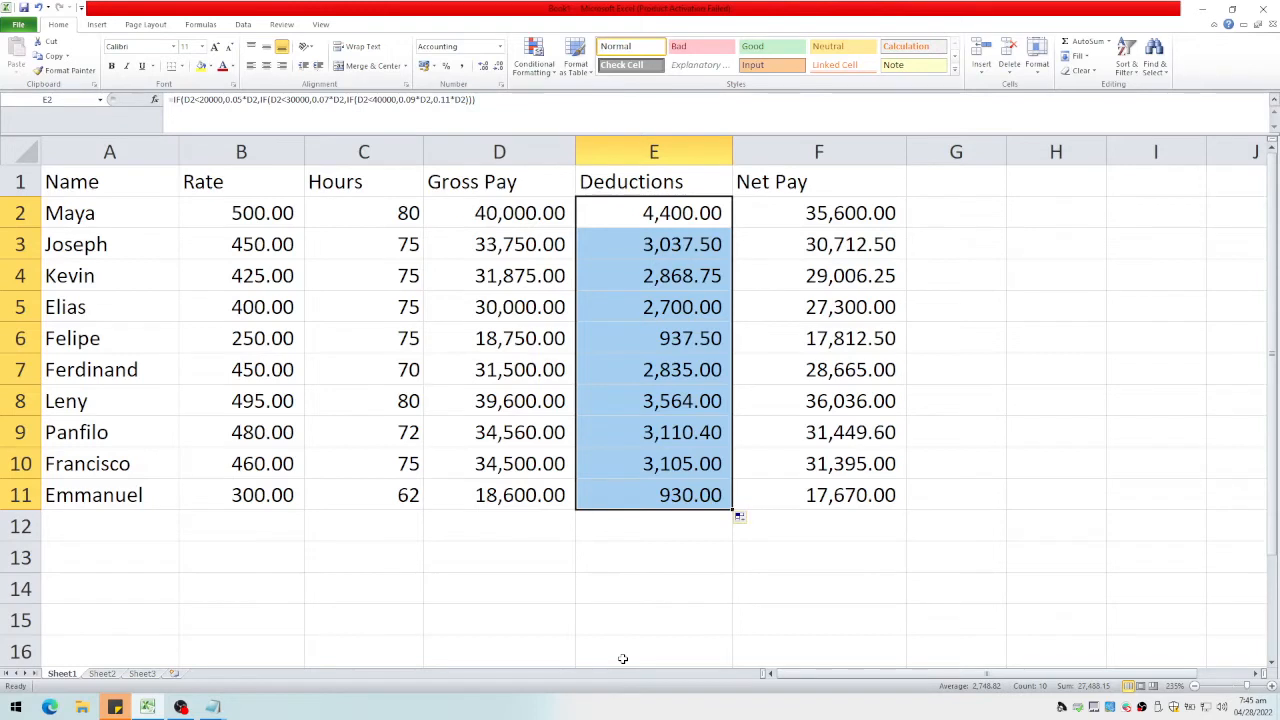
click(565, 647)
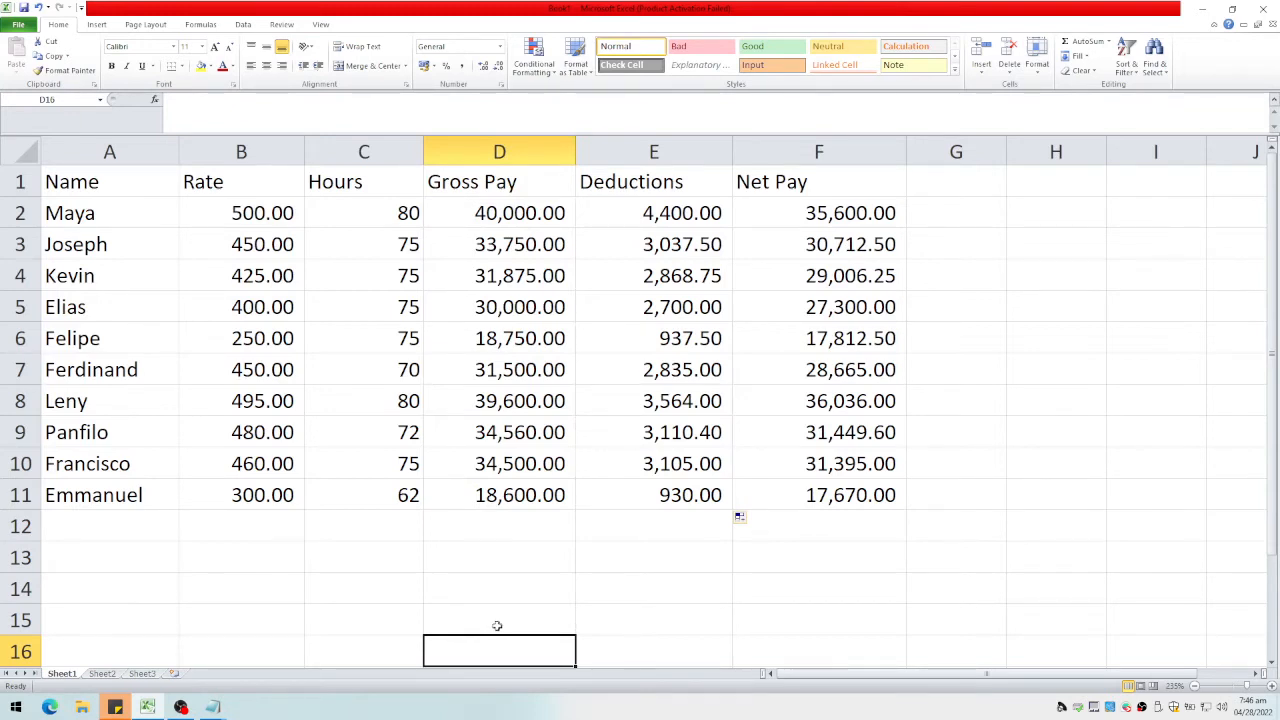
Step: Set the hours in C8 to 85 and check the Deductions formula in E8
click(404, 401)
text(85)
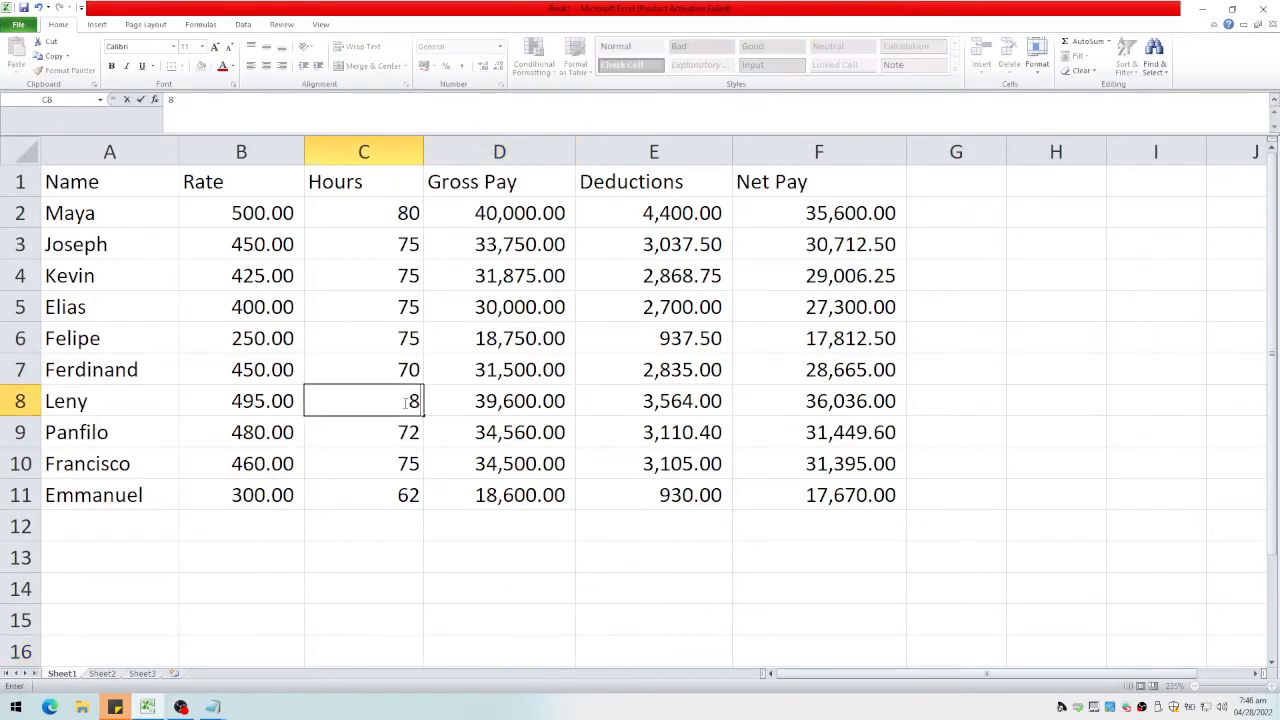
key(Return)
click(404, 401)
key(Right)
key(Right)
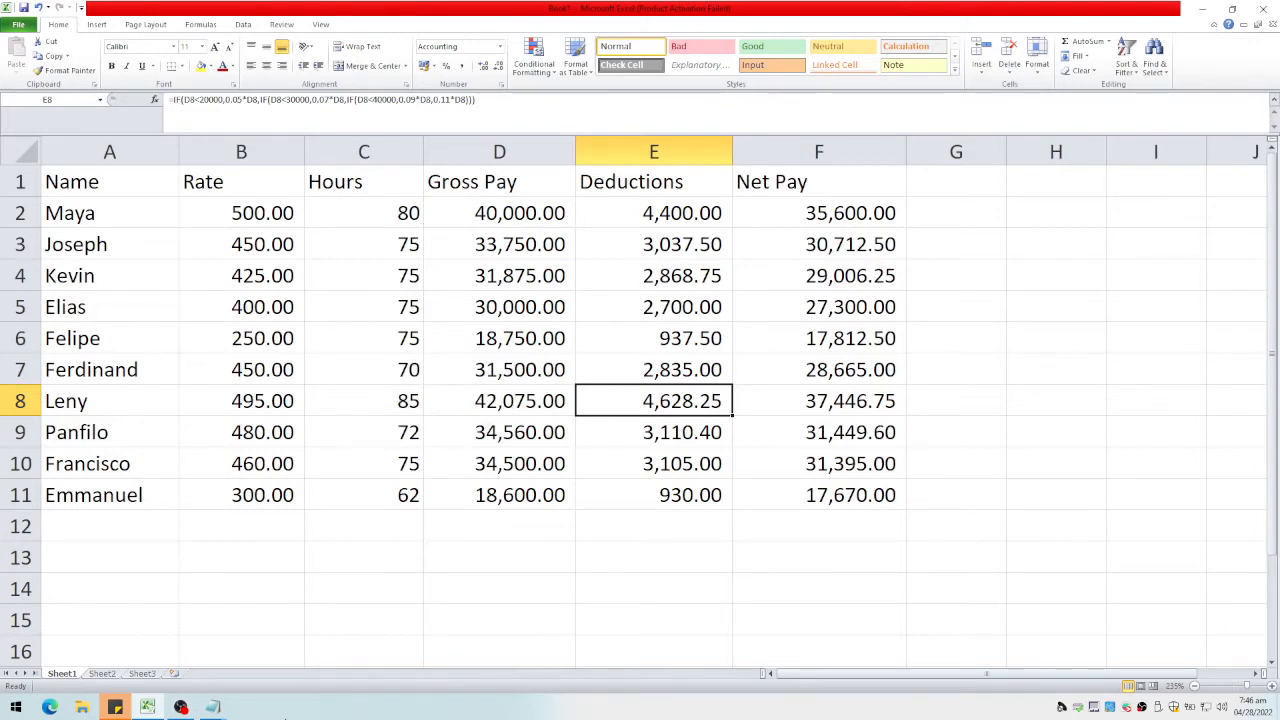
mouse_move(227, 710)
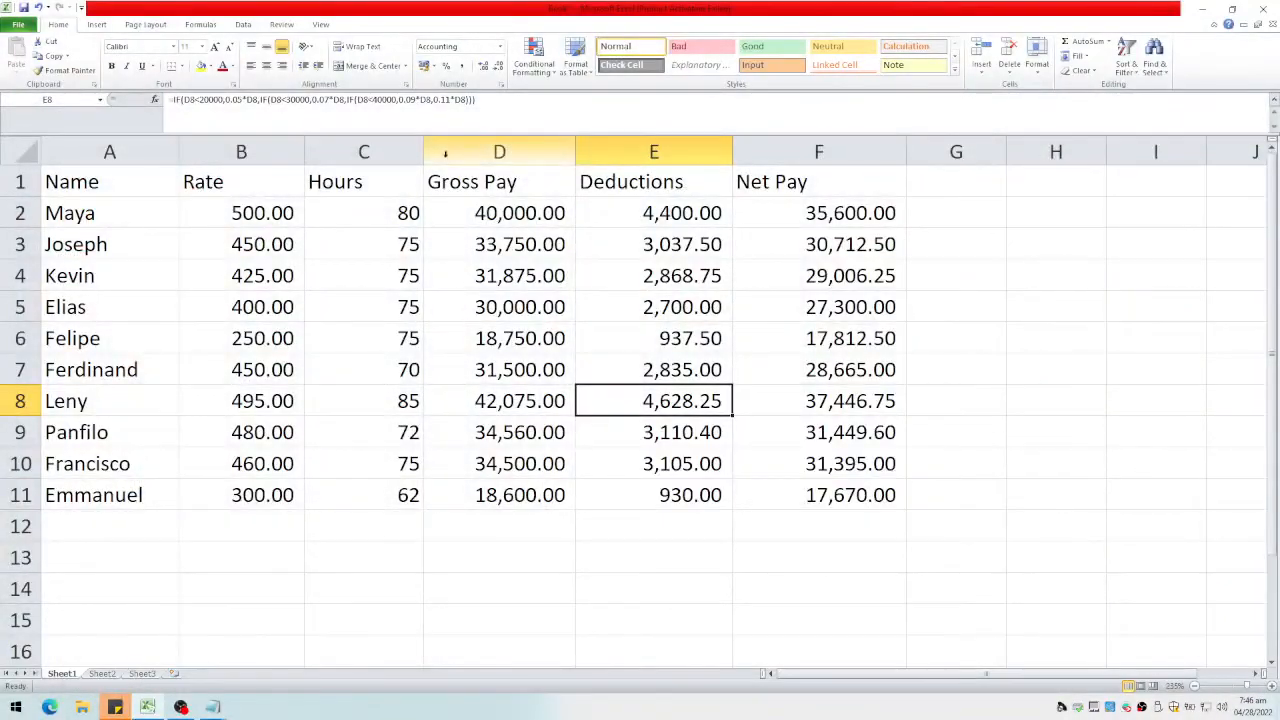
Step: Insert two blank columns between Name and Rate and narrow both of them
click(213, 155)
right_click(215, 157)
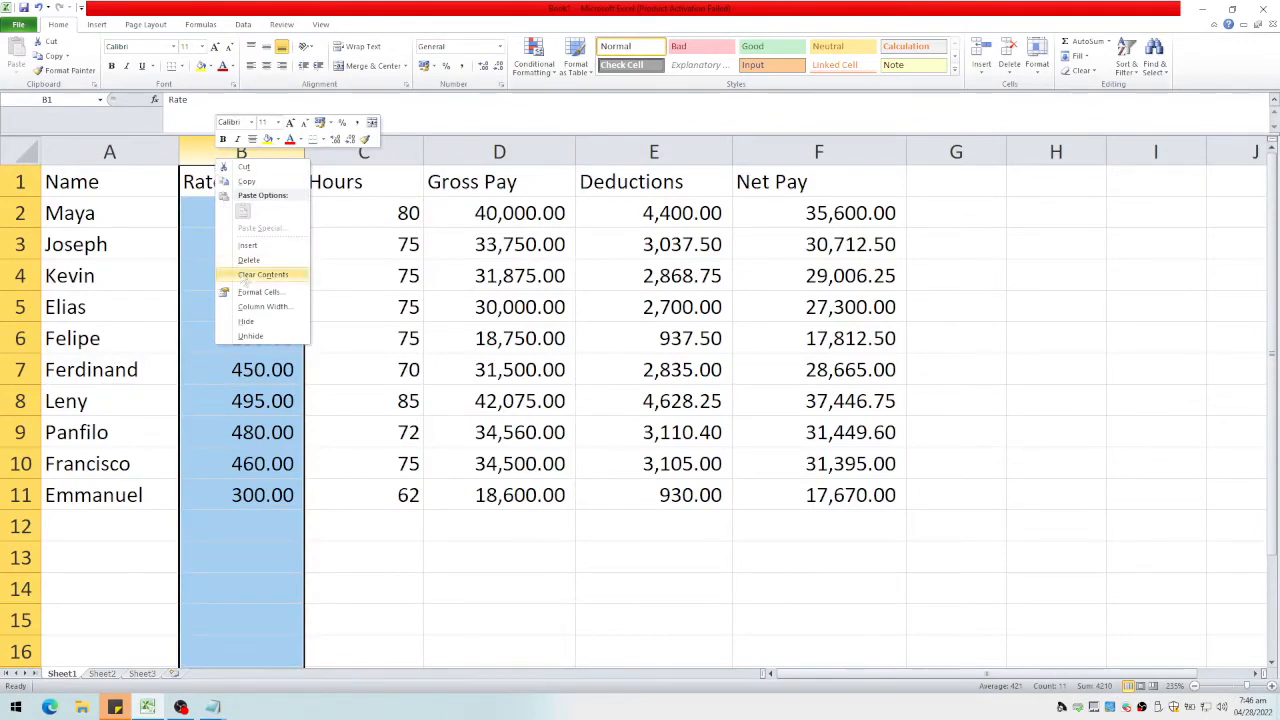
click(250, 246)
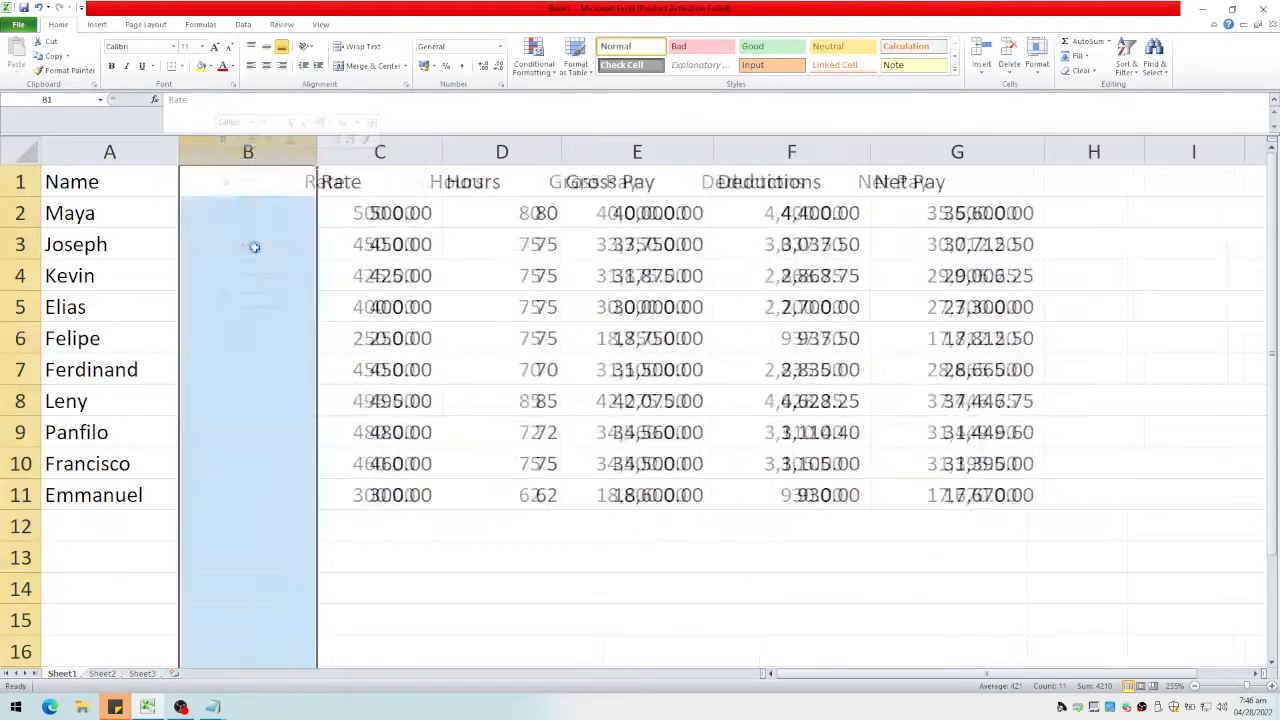
click(257, 184)
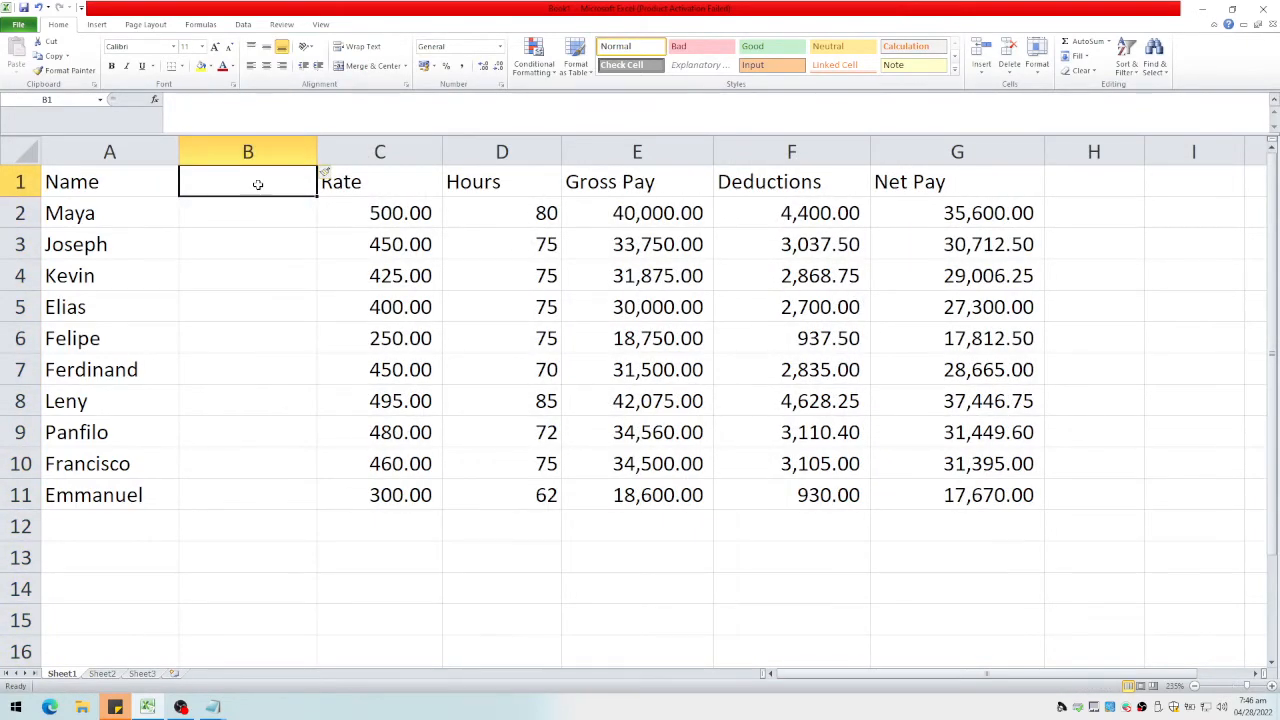
right_click(265, 150)
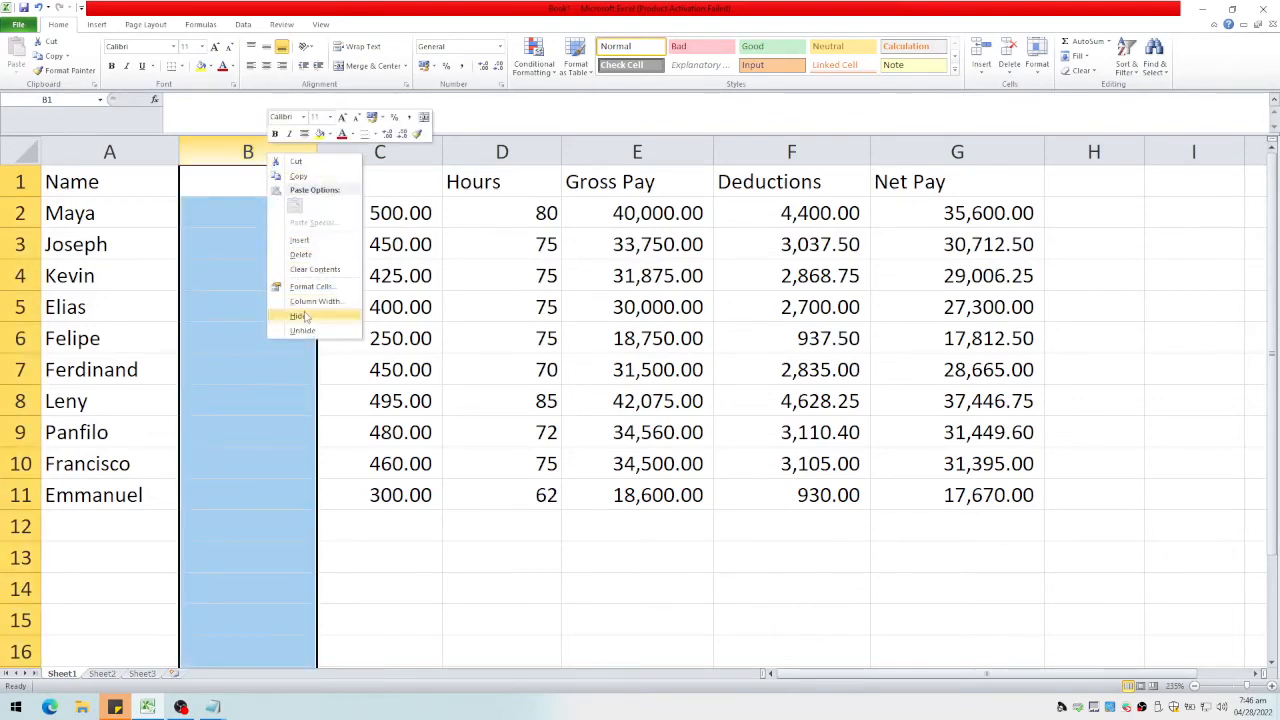
click(315, 246)
drag(452, 151, 420, 149)
drag(320, 149, 270, 147)
drag(369, 150, 365, 150)
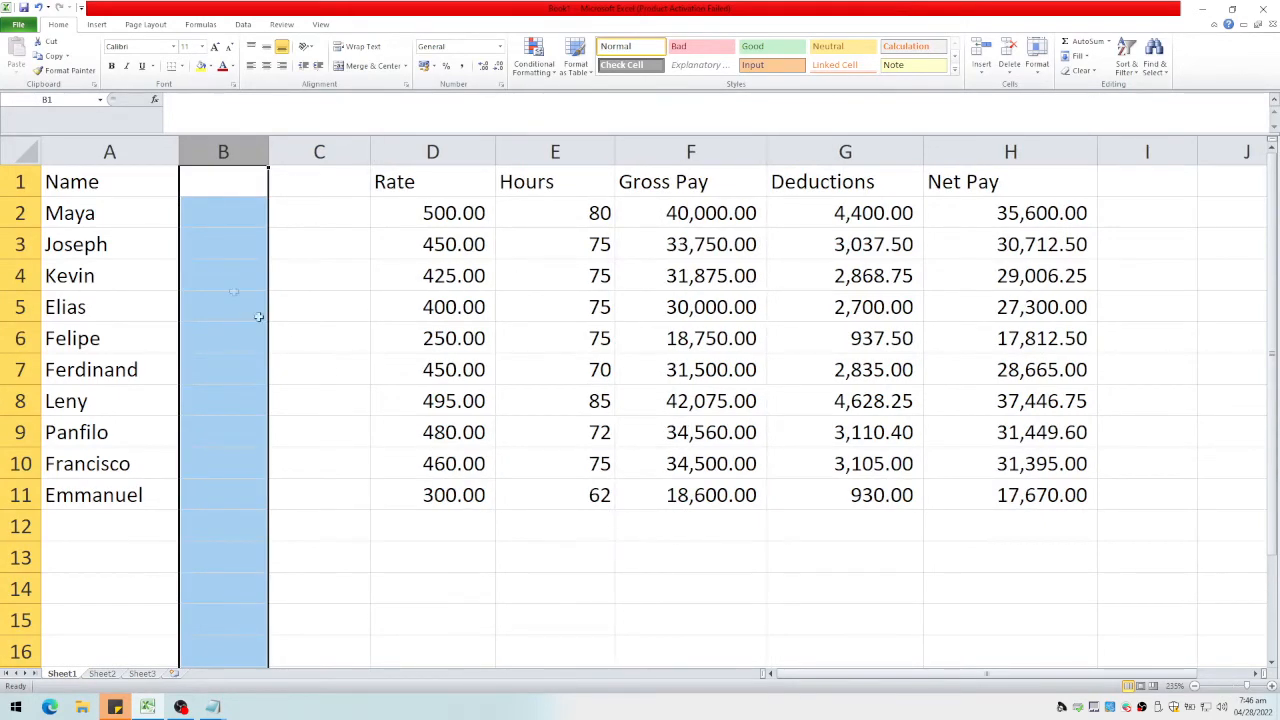
Step: Enter the headers DCode in B1 and Dept in C1
click(238, 180)
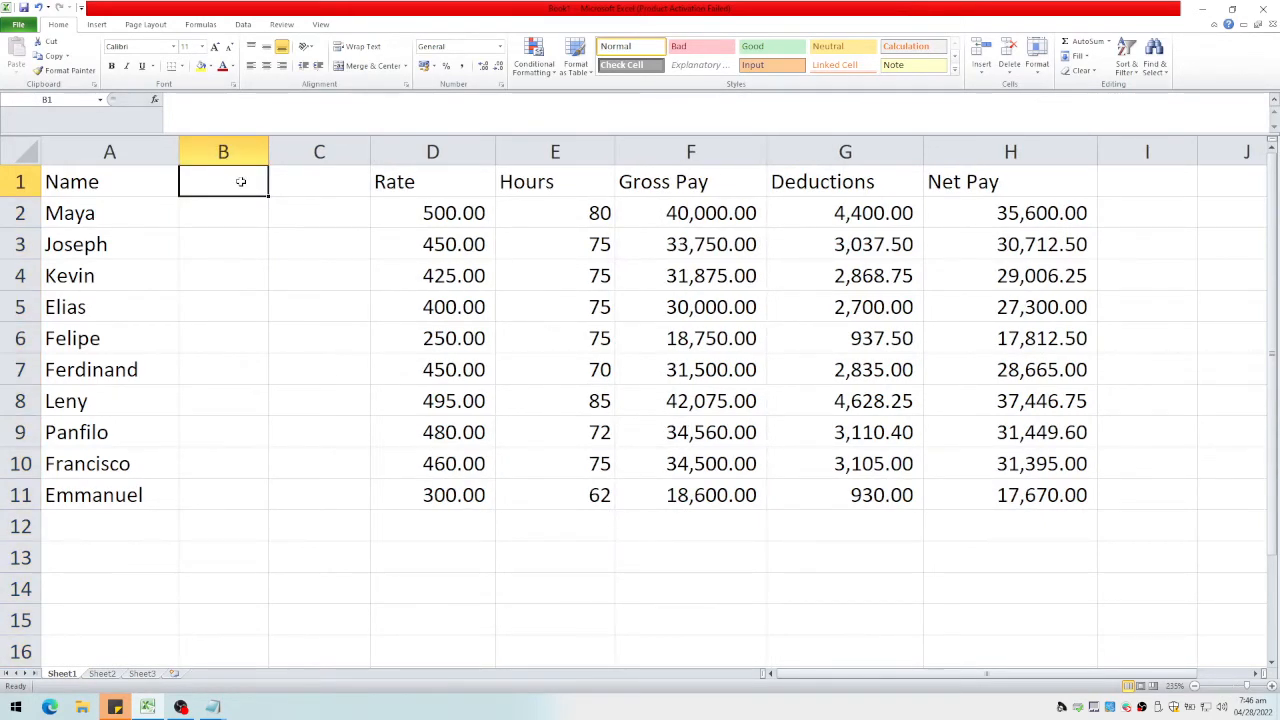
text(DCode)
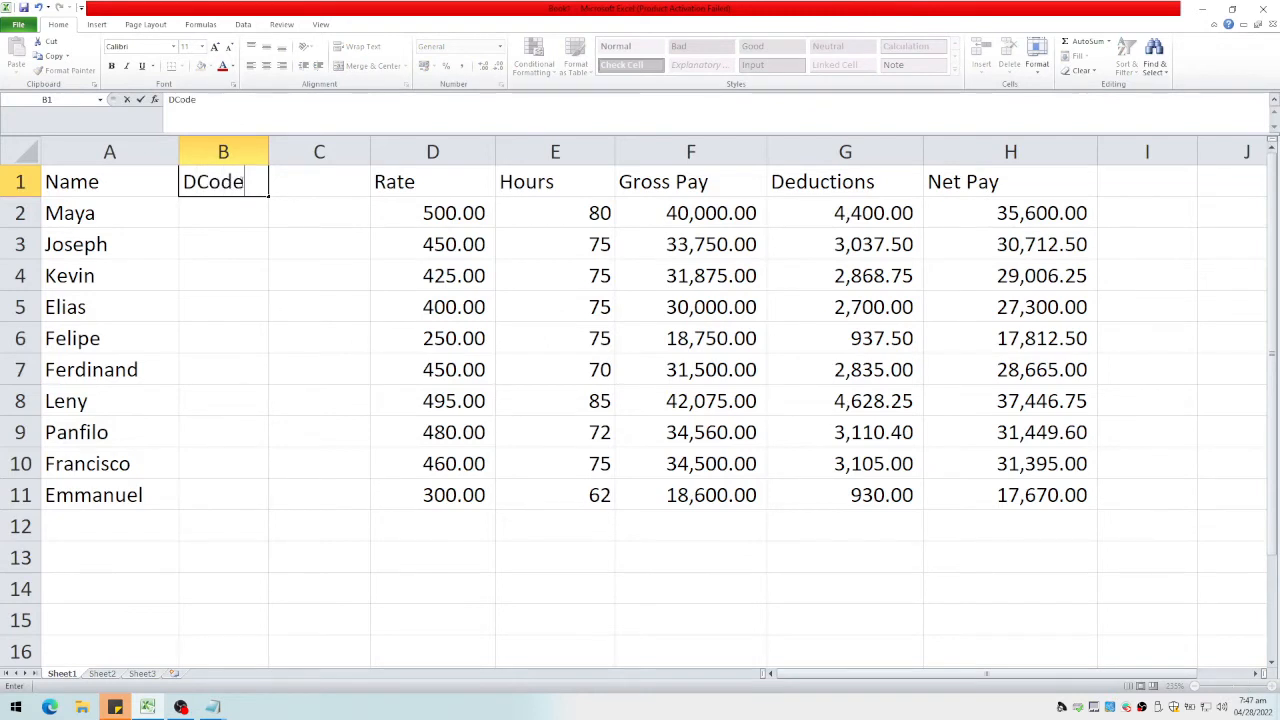
key(Tab)
text(De)
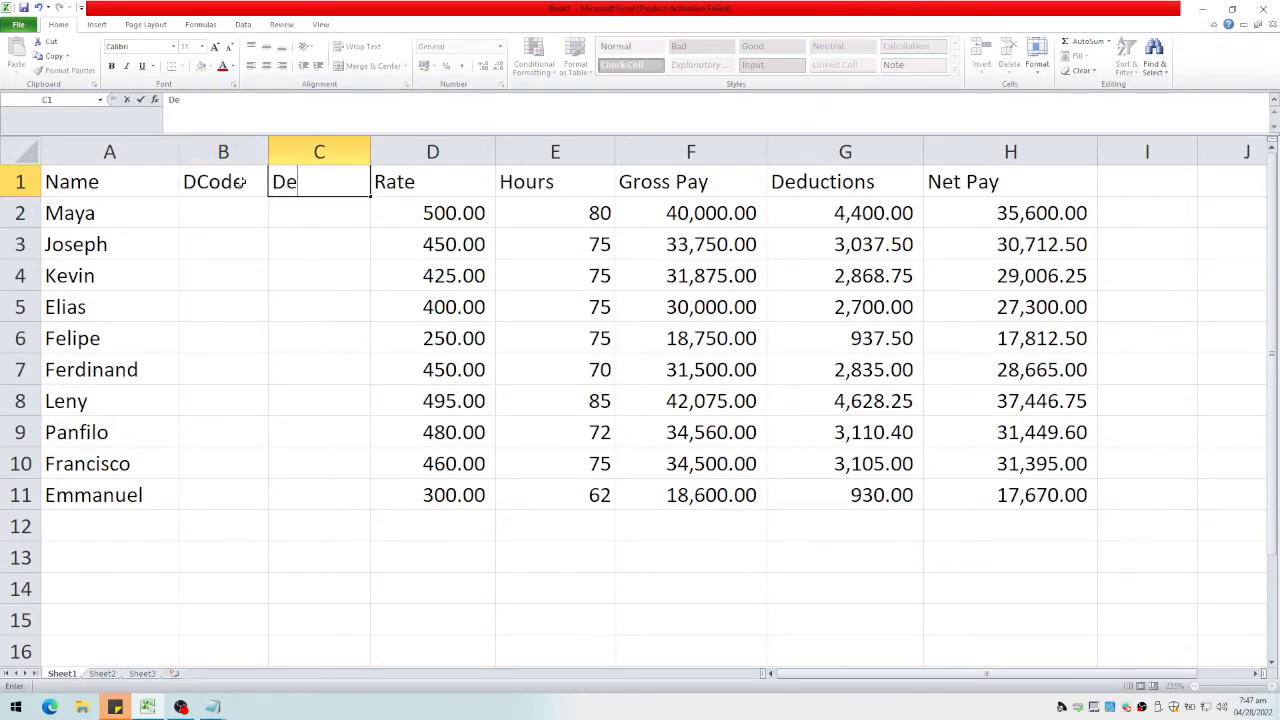
text(pt)
key(Return)
key(Left)
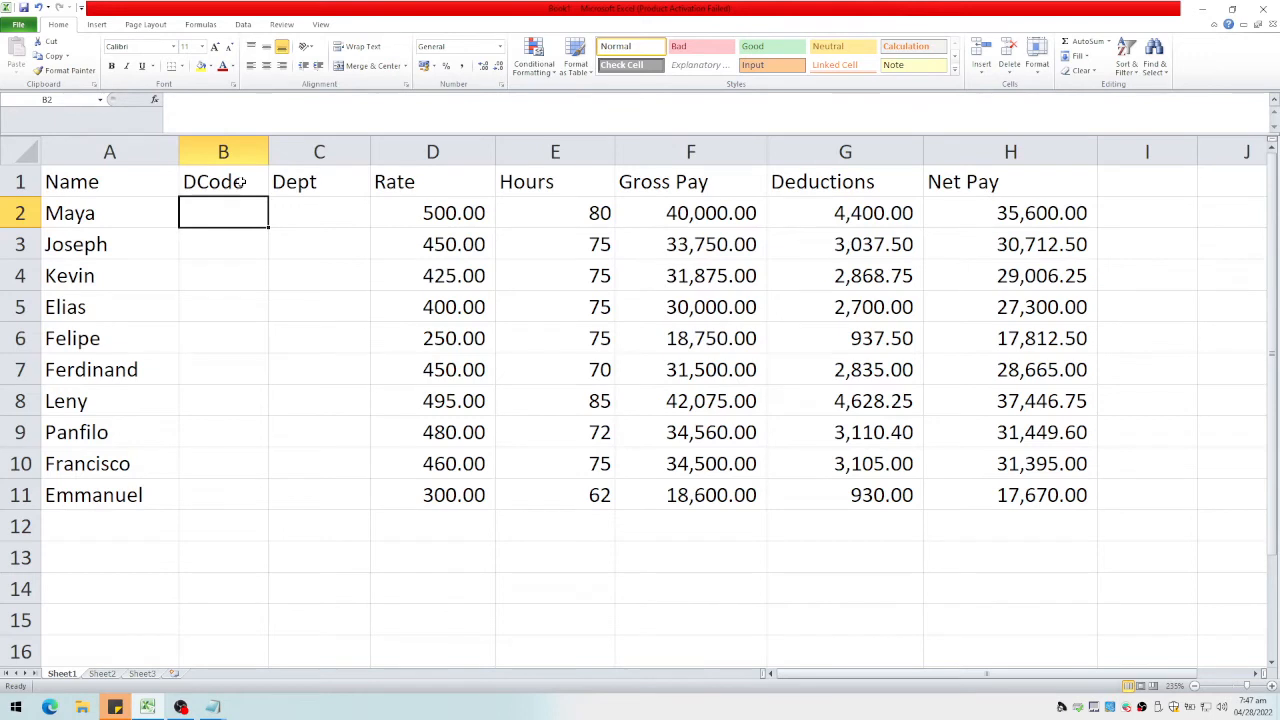
Step: Fill the DCode cells B2 through B11 with 1, 2, 3, 1, 1, 2, 2, 3, 3, 1
text(1)
key(Return)
text(2)
key(Return)
text(3)
key(Return)
text(1)
key(Return)
text(1)
key(Return)
text(2)
key(Return)
text(2)
key(Return)
text(3)
key(Return)
text(3)
key(Return)
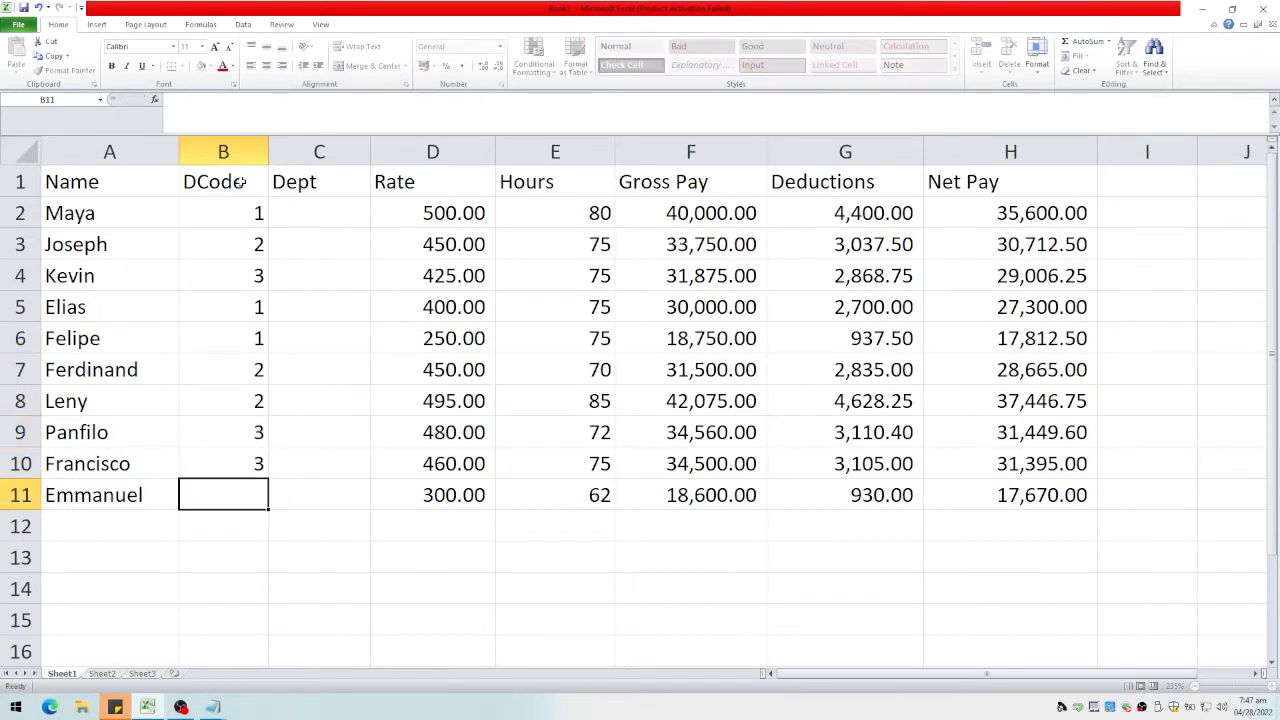
text(1)
key(Tab)
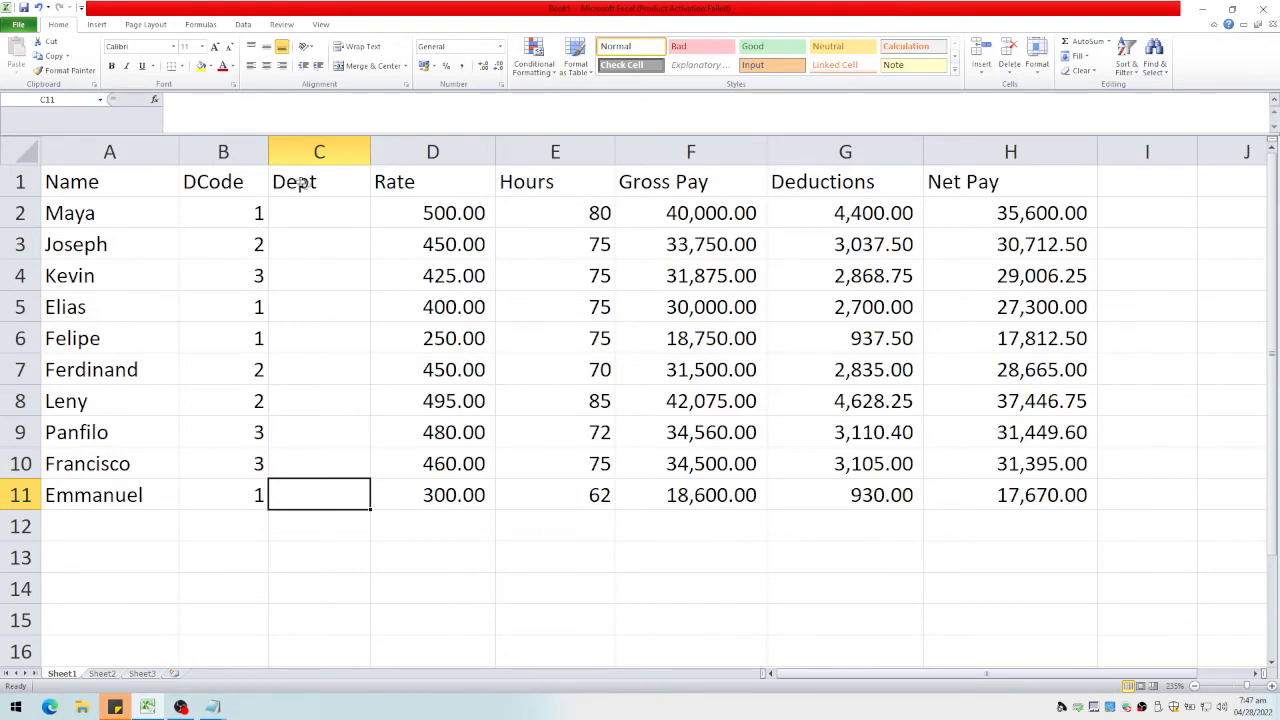
Step: Enter the formula =if(b2=1,"Admin","Sales") in Dept cell C2
click(341, 213)
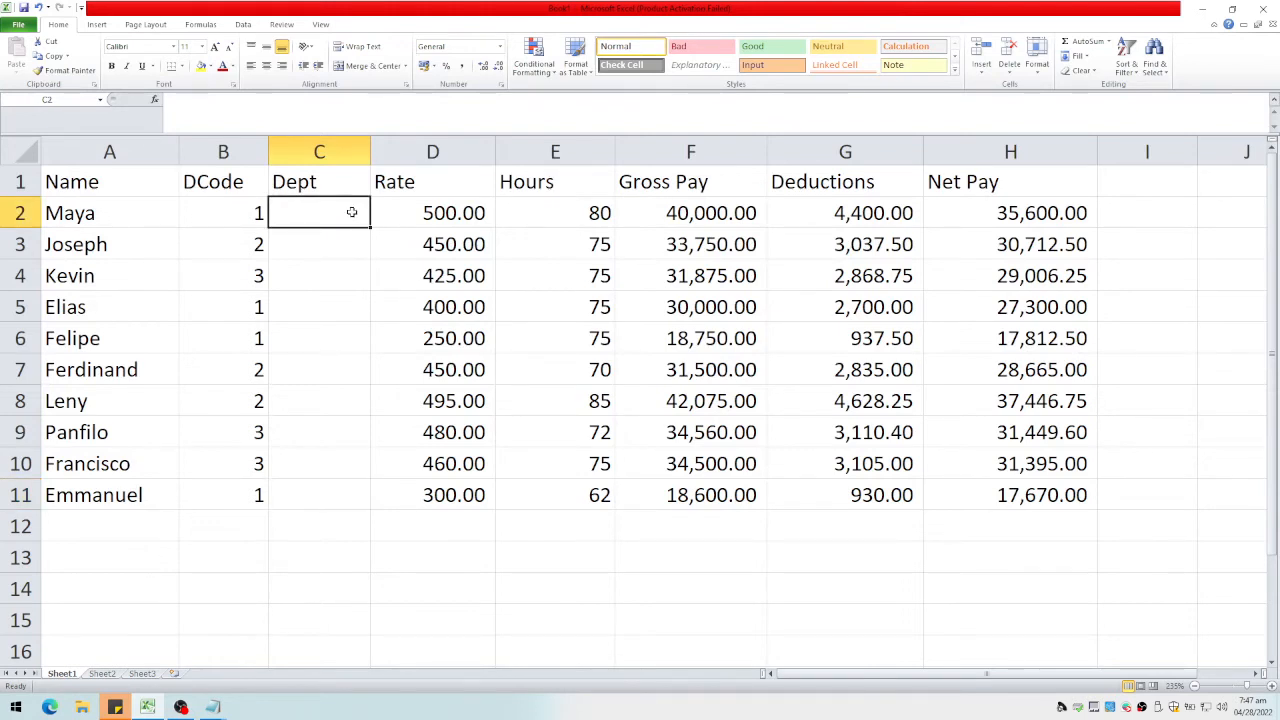
text(=if)
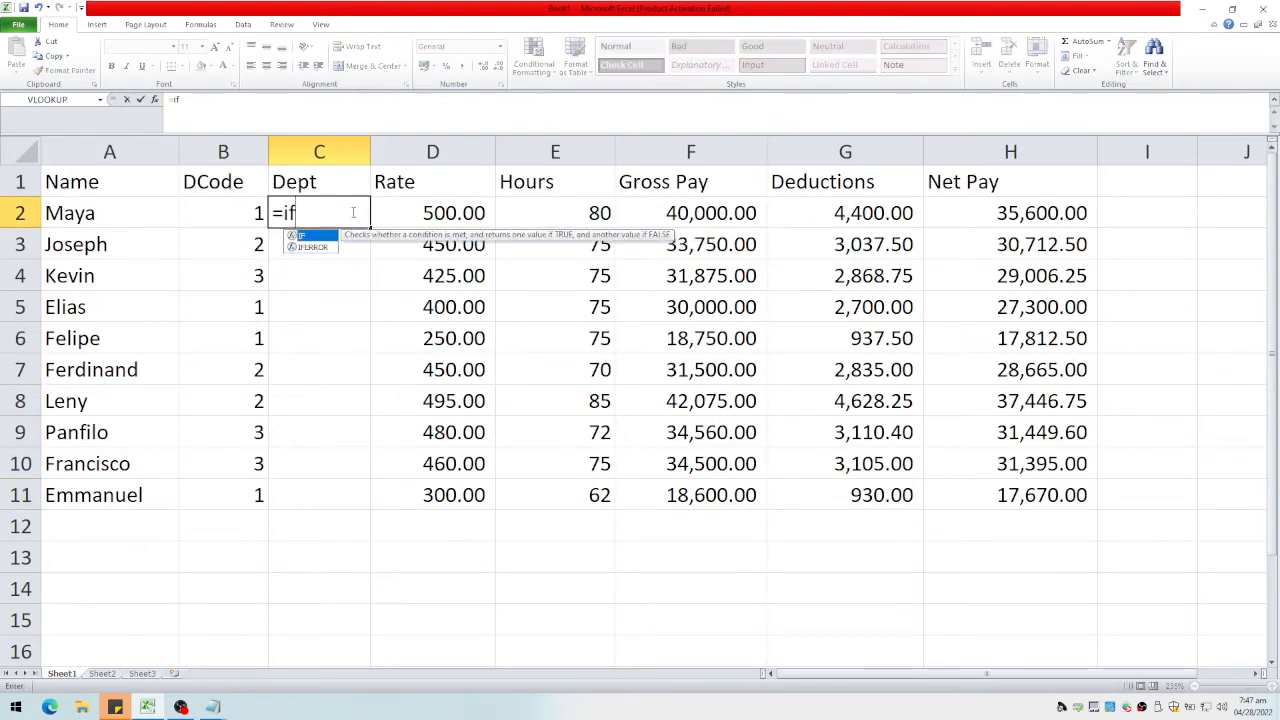
text((b2=1,)
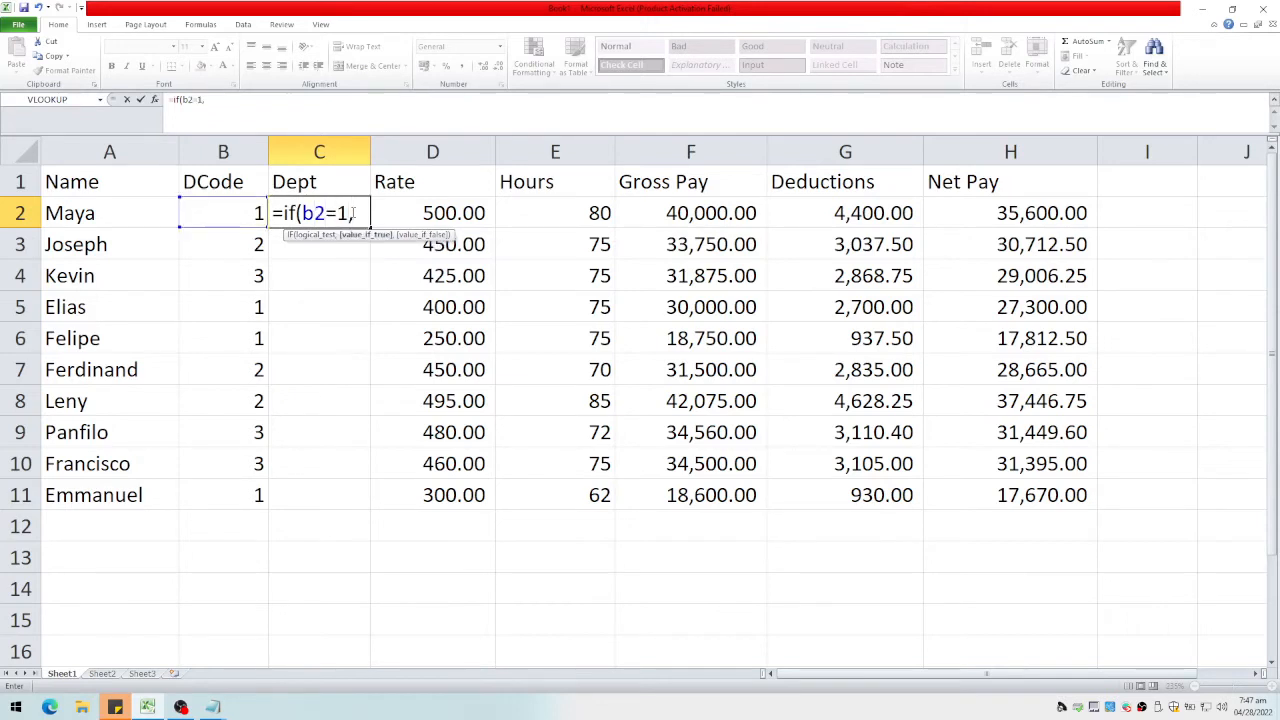
text("Admin)
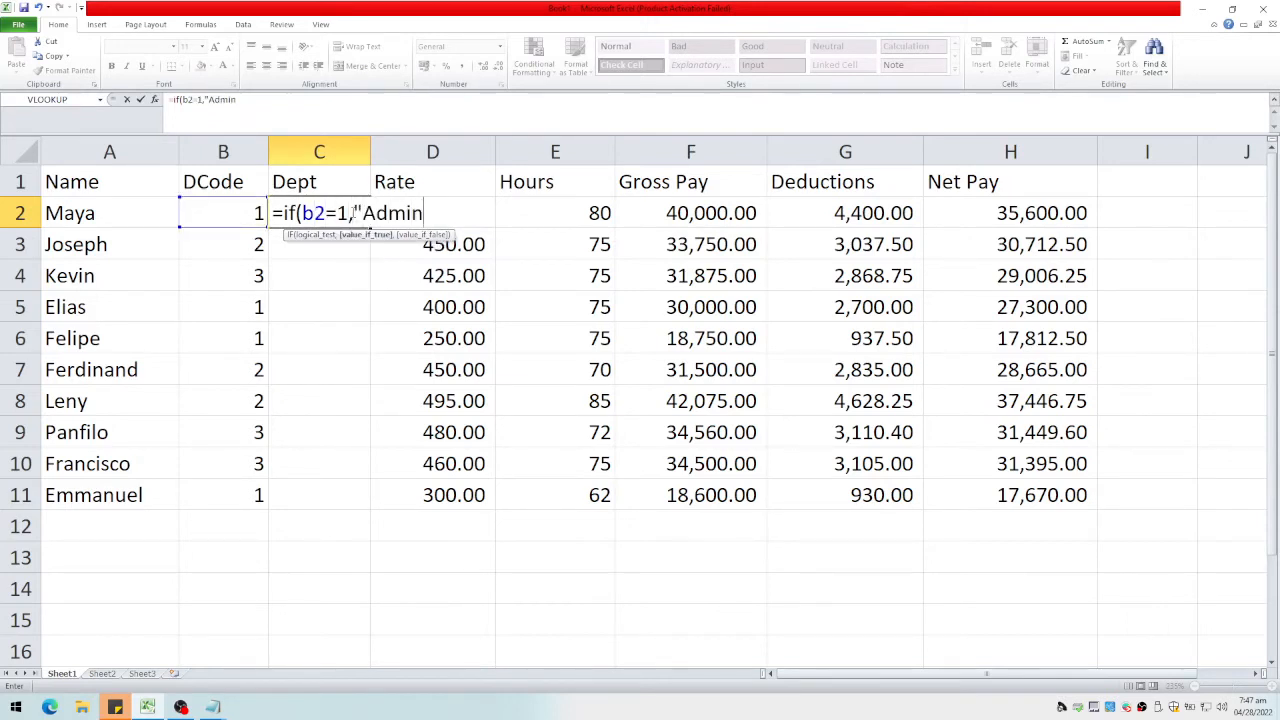
text(",")
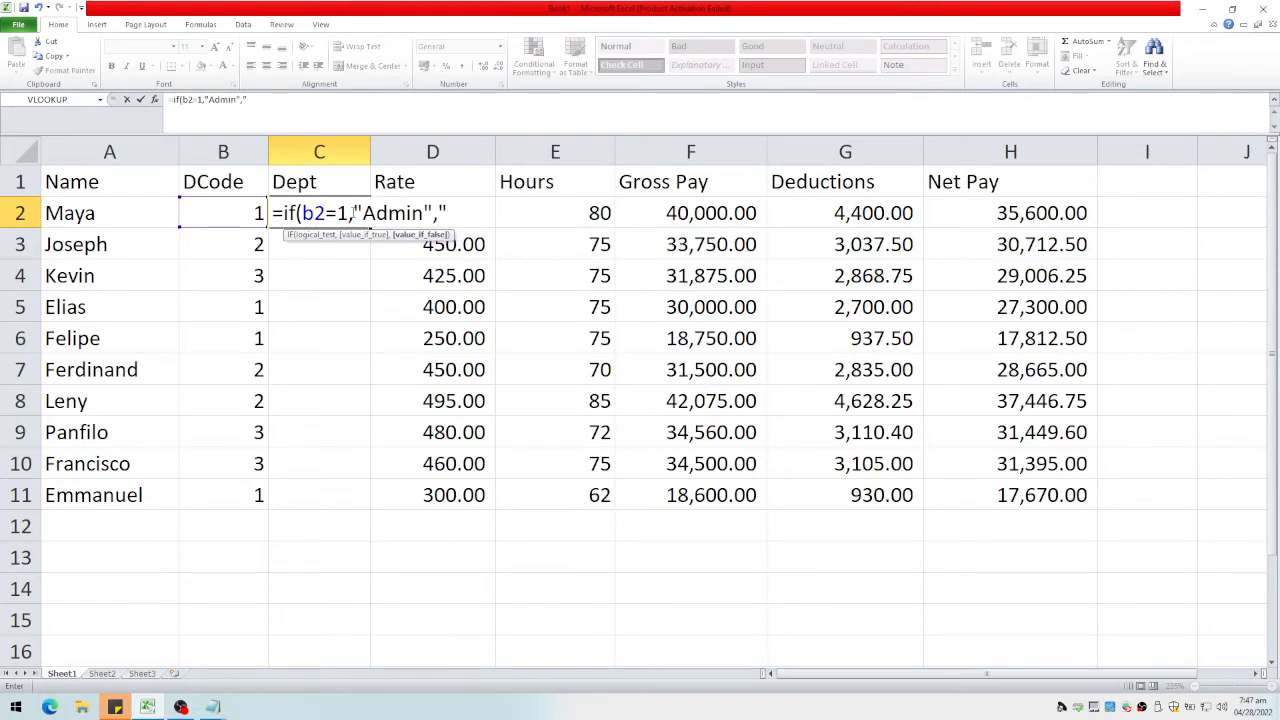
text(Sales"))
key(Return)
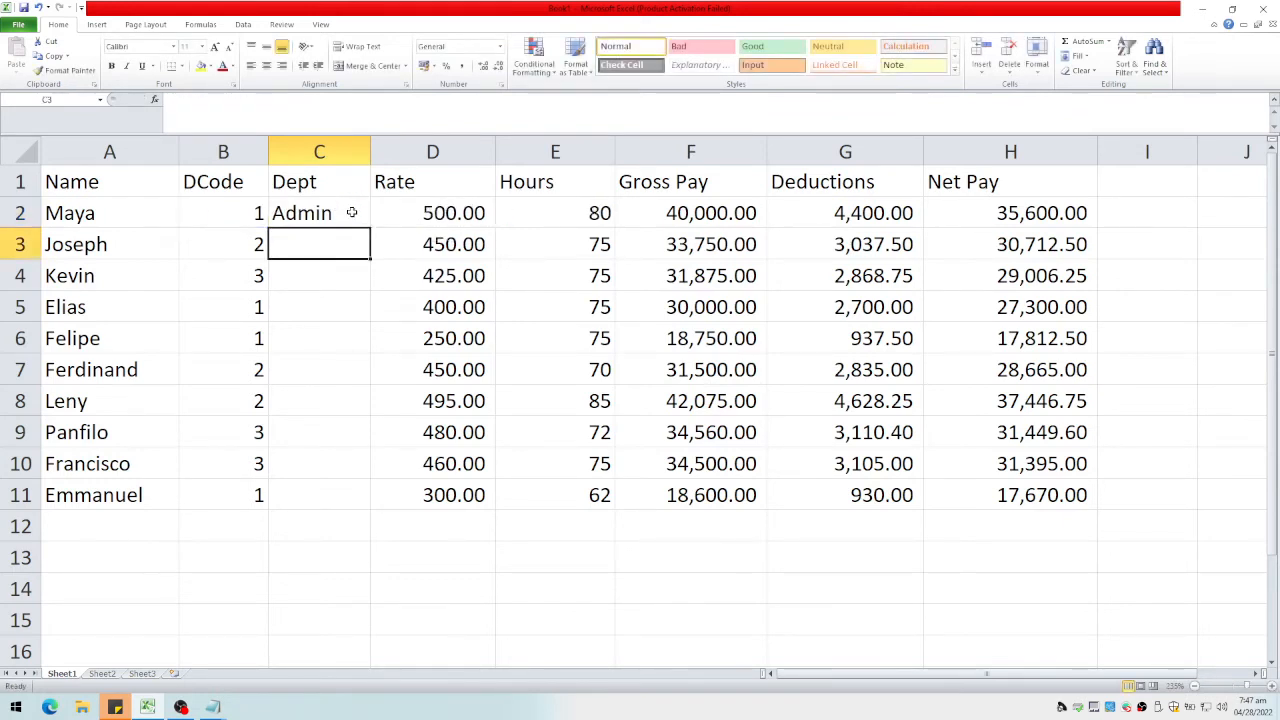
Step: Test the Dept formula by changing the DCode in B2 to 2 and then 3, and review the formula in C2
click(258, 213)
text(2)
key(Return)
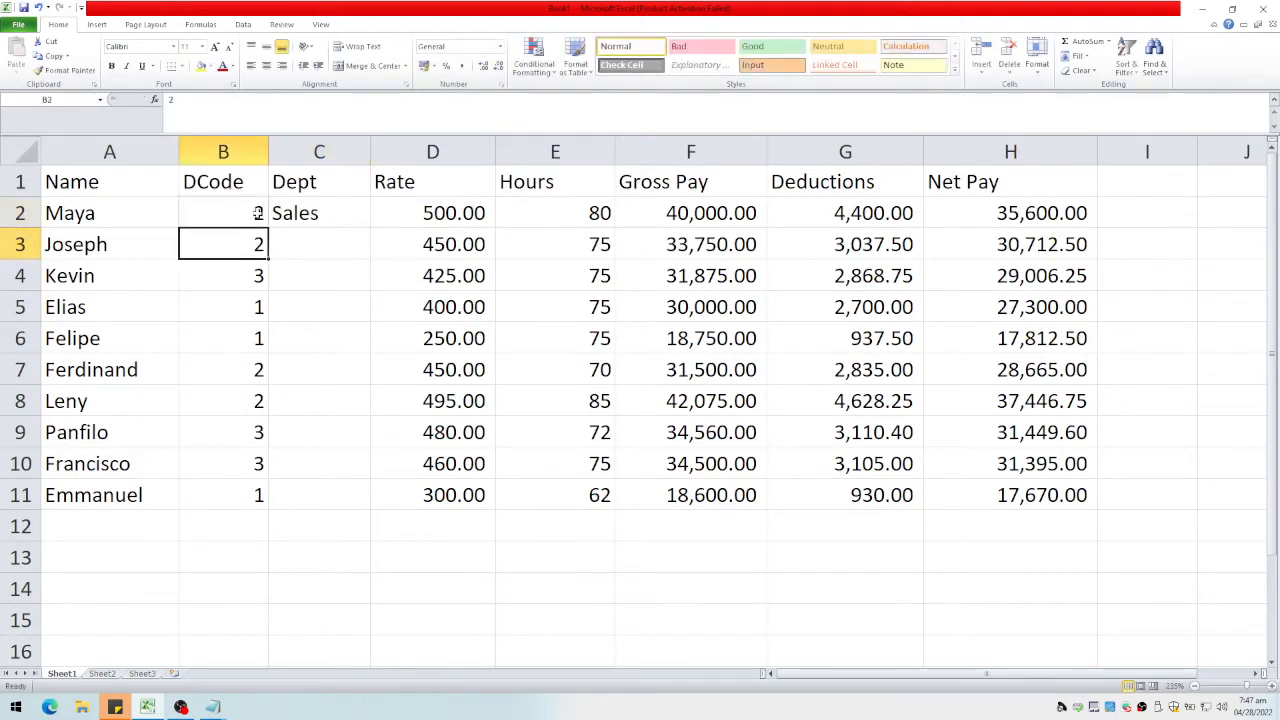
click(258, 213)
text(3)
key(Return)
click(298, 216)
double_click(300, 213)
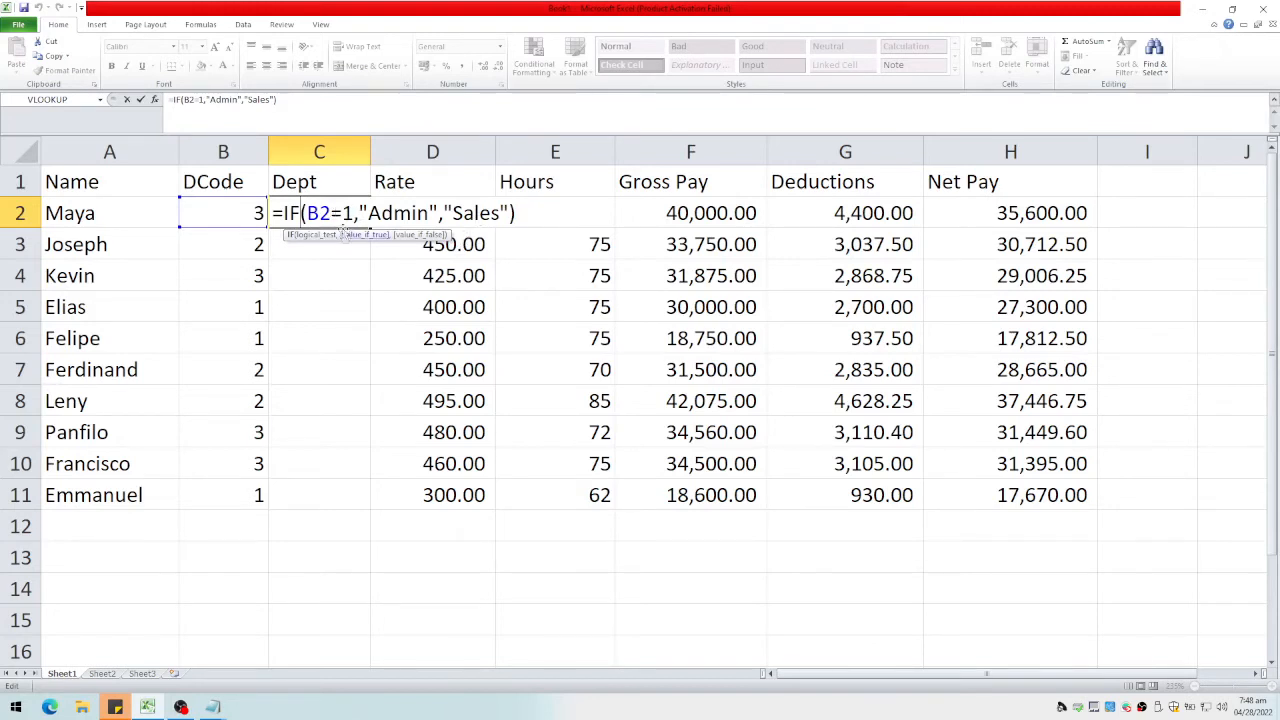
click(326, 250)
click(315, 215)
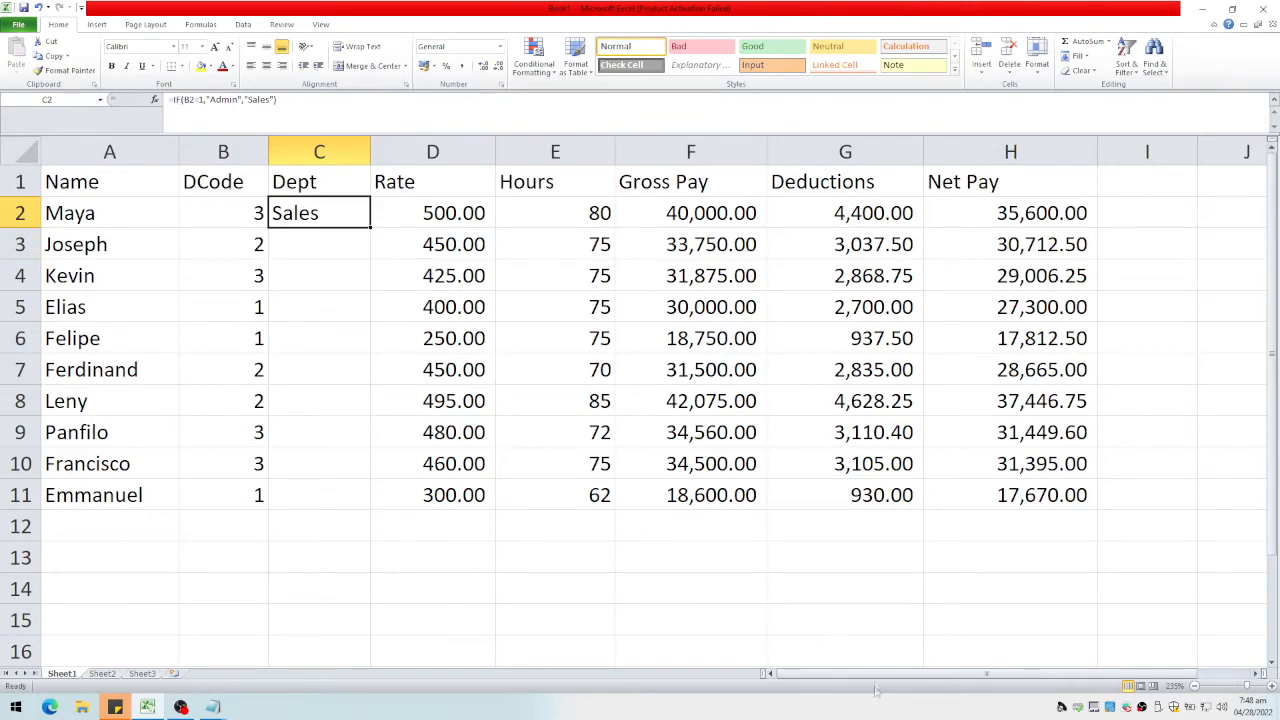
drag(888, 677, 977, 680)
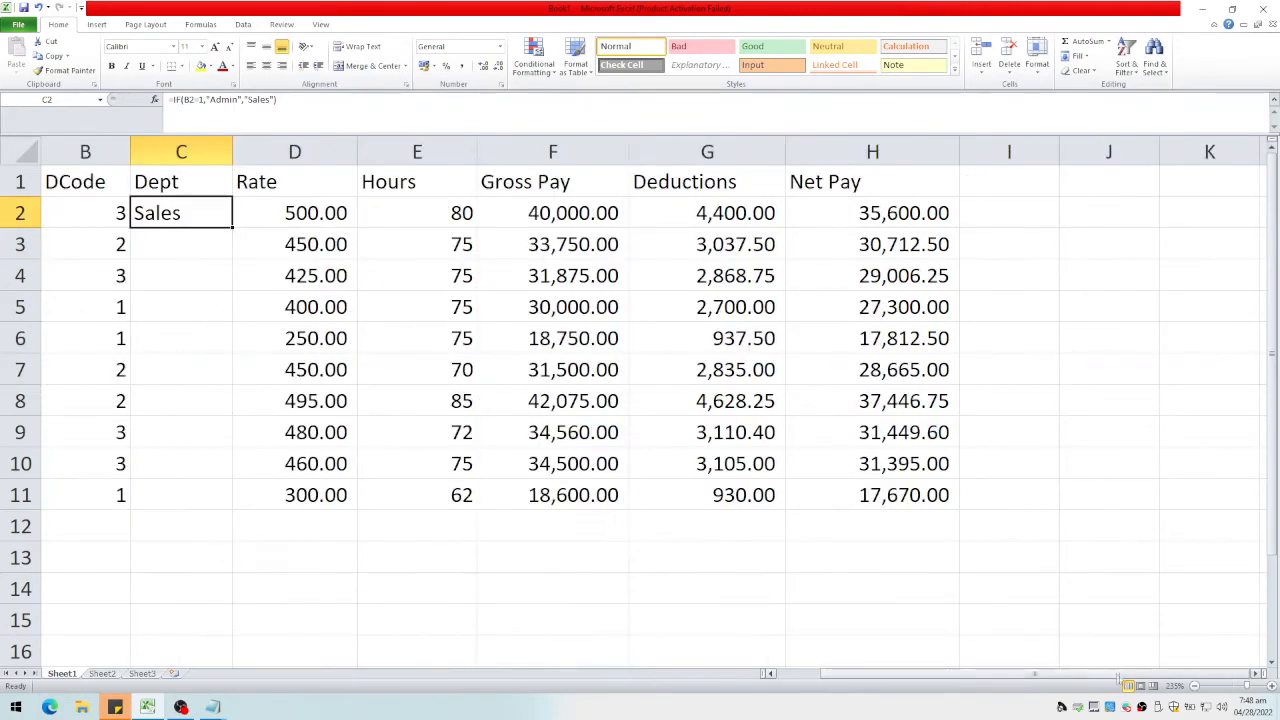
Step: Enter the department codes 1, 2 and 3 in cells L1 through L3
click(1254, 676)
click(1254, 676)
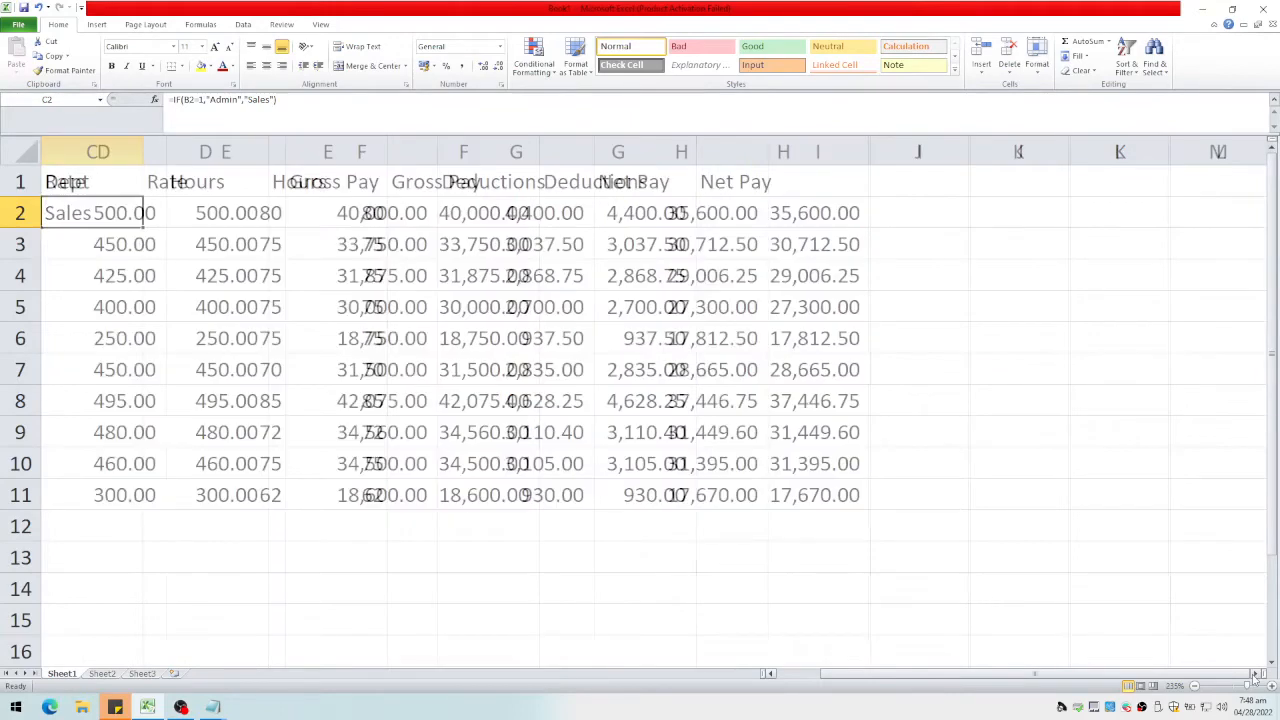
click(1254, 676)
click(985, 190)
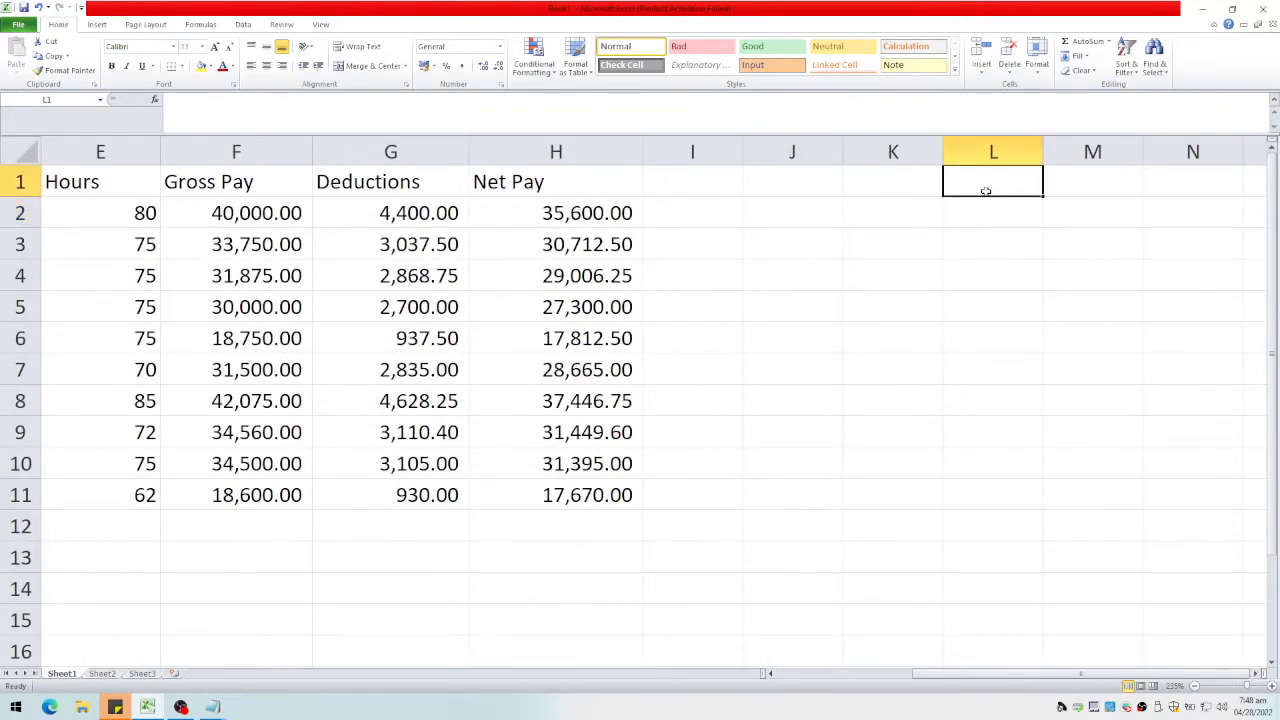
text(1)
key(Return)
text(2)
key(Return)
text(3)
key(Return)
Step: Enter Admin, Sales and Production in M1 through M3 beside the codes, and widen column M to fit
key(Right)
key(Up)
key(Up)
key(Up)
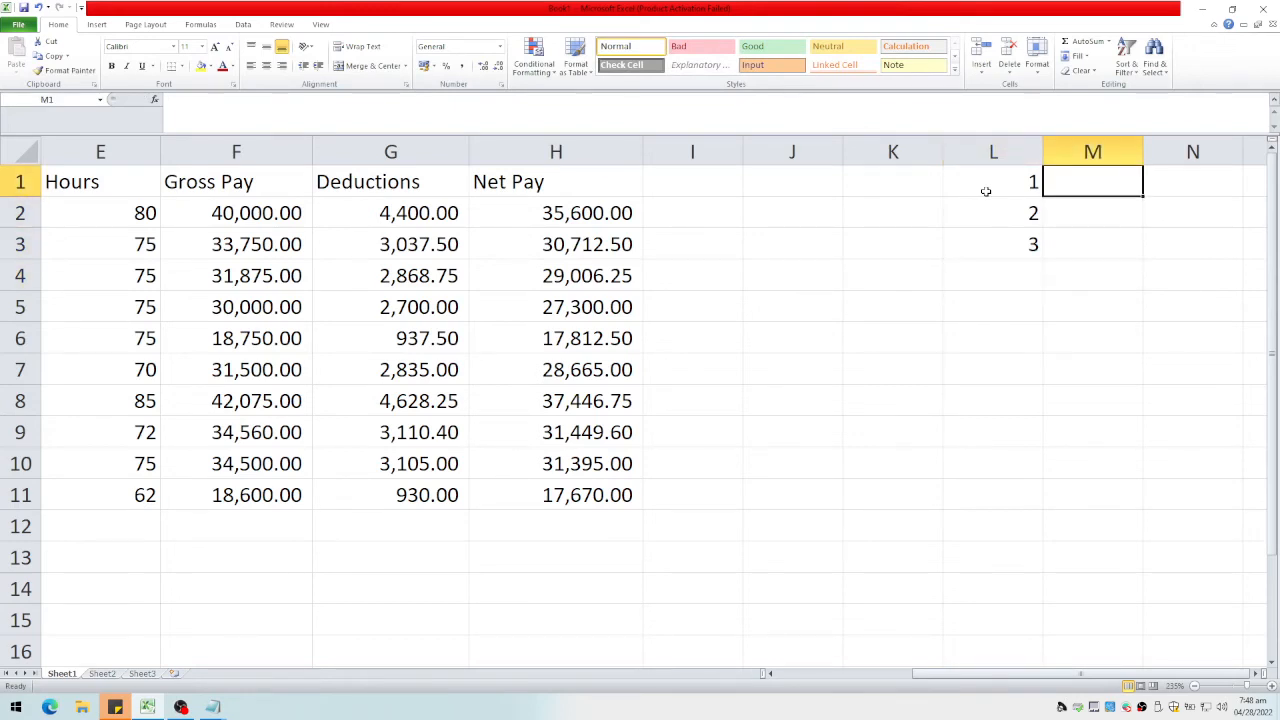
text(Admin)
key(Return)
text(Sales)
key(Return)
text(Production)
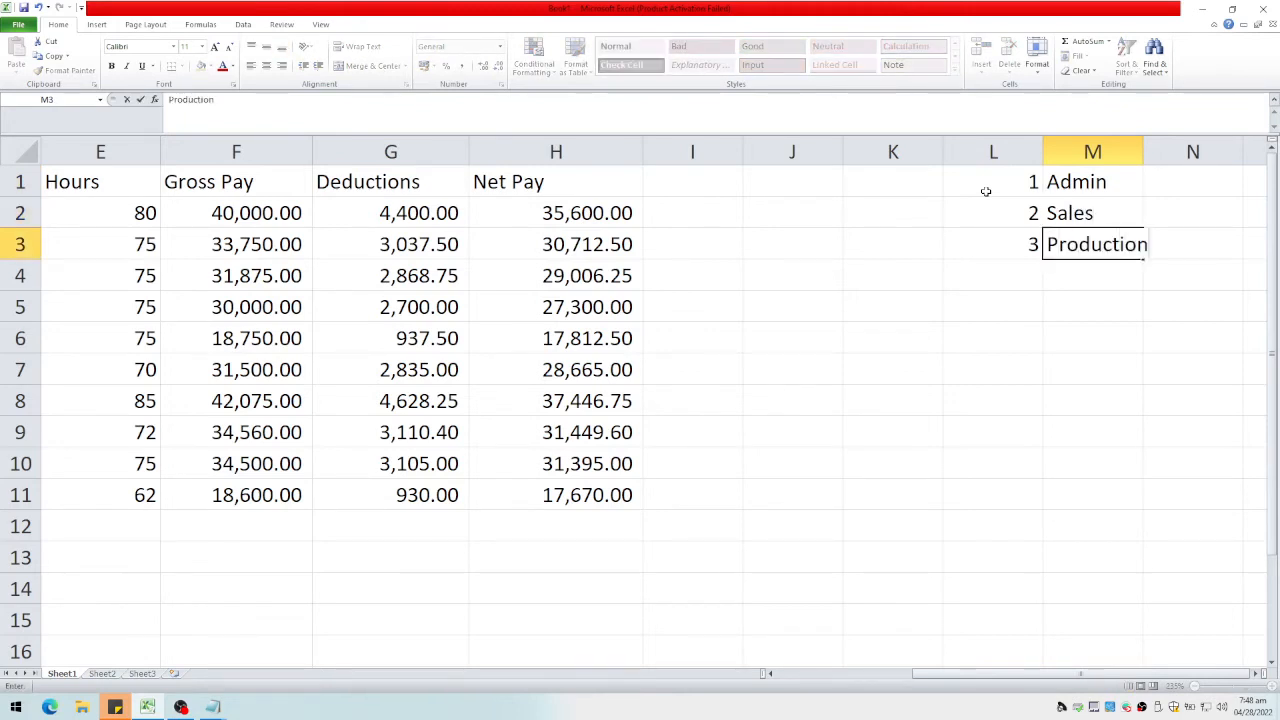
key(Return)
drag(1143, 152, 1167, 152)
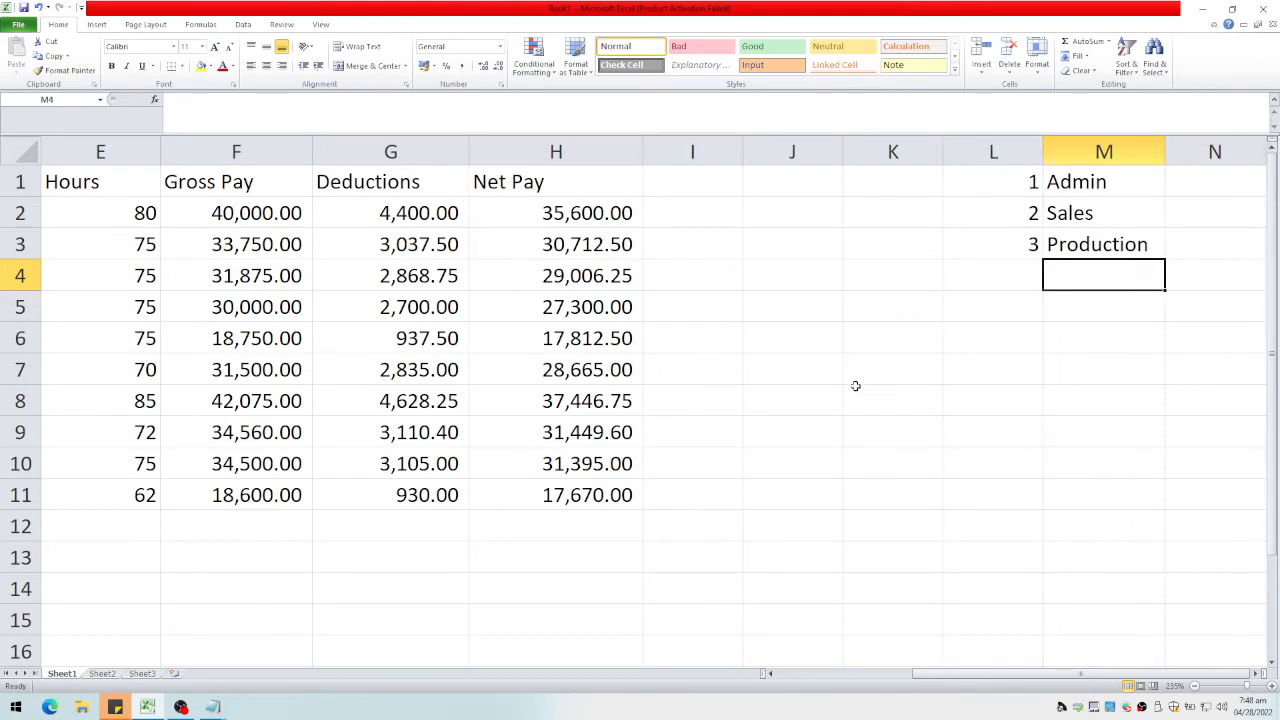
Step: Delete the IF formula from Dept cell C2
drag(975, 680, 805, 678)
click(302, 216)
key(Delete)
key(Left)
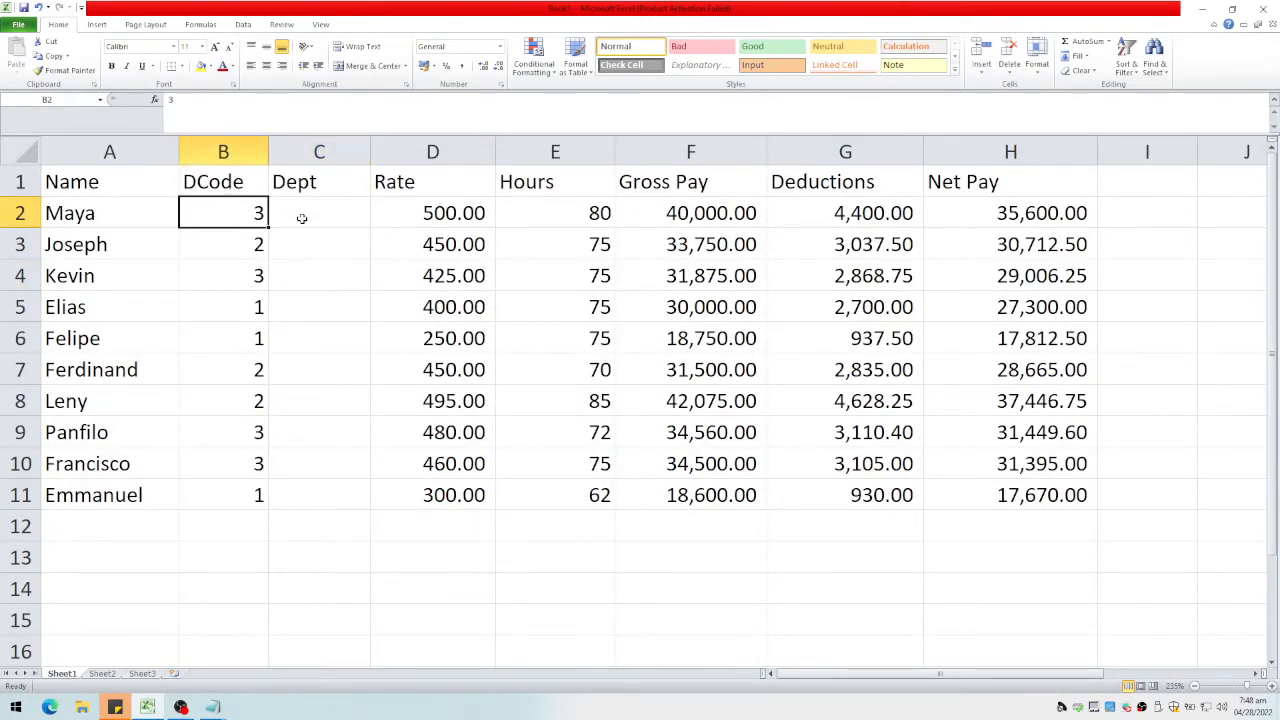
Step: Switch to Notepad to examine the VLOOKUP syntax notes, comparing them with the DCode column and the department table in L1:M3
click(213, 707)
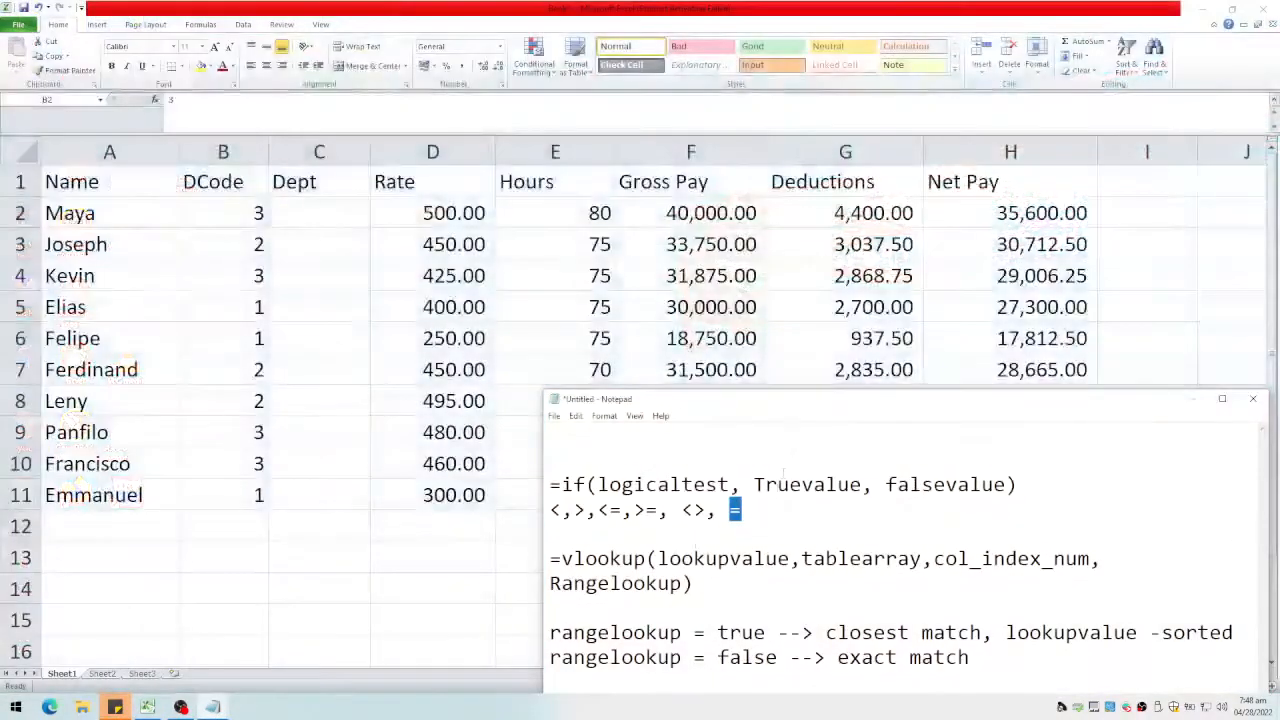
click(262, 670)
drag(833, 400, 803, 208)
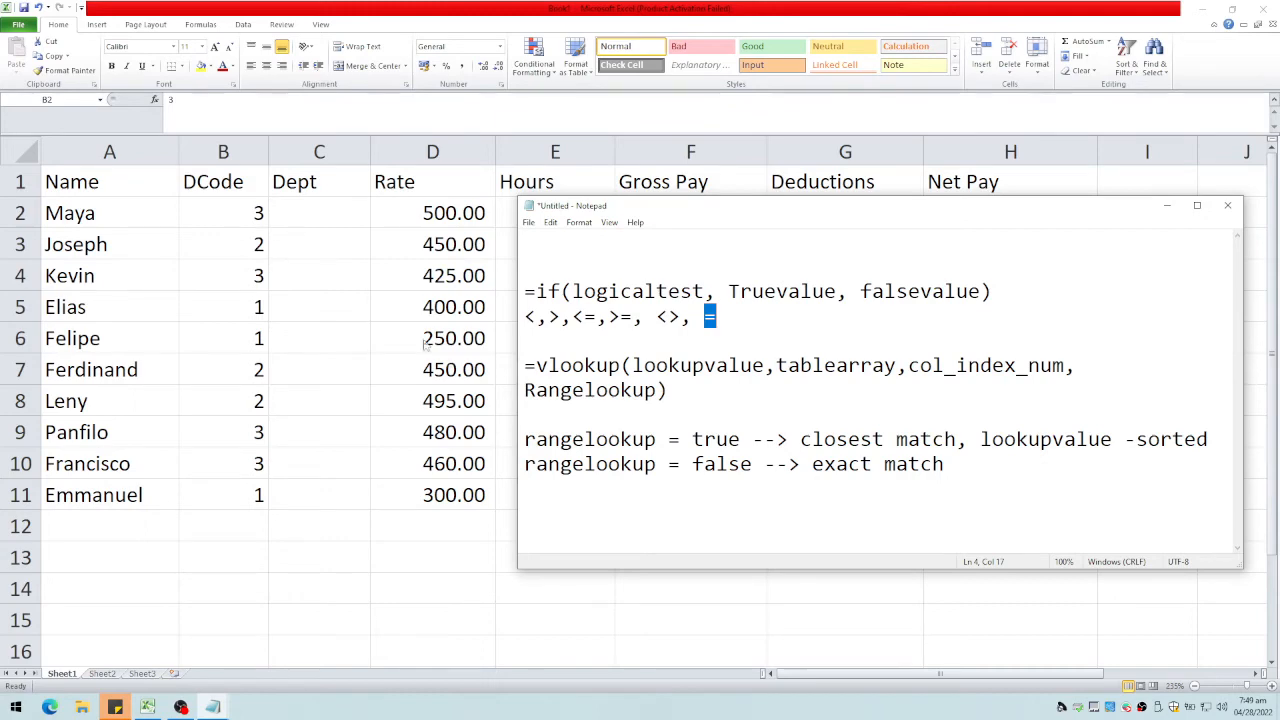
click(1070, 674)
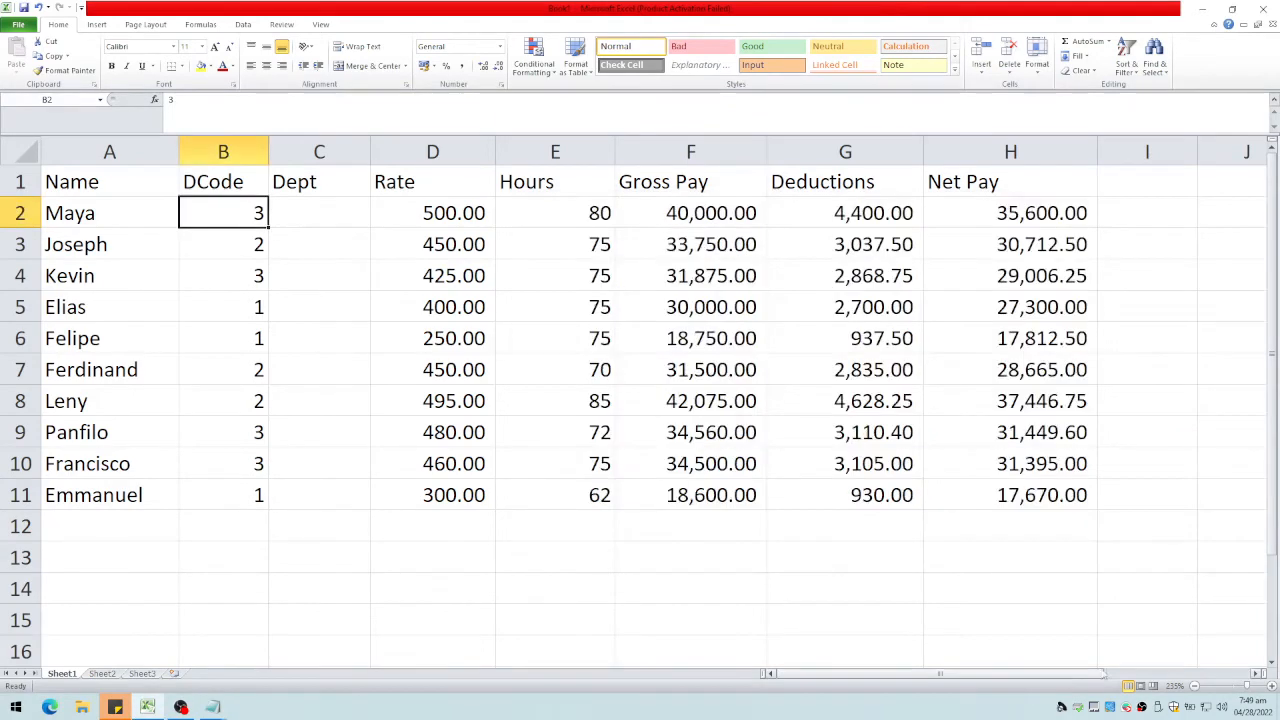
drag(1104, 676, 1240, 676)
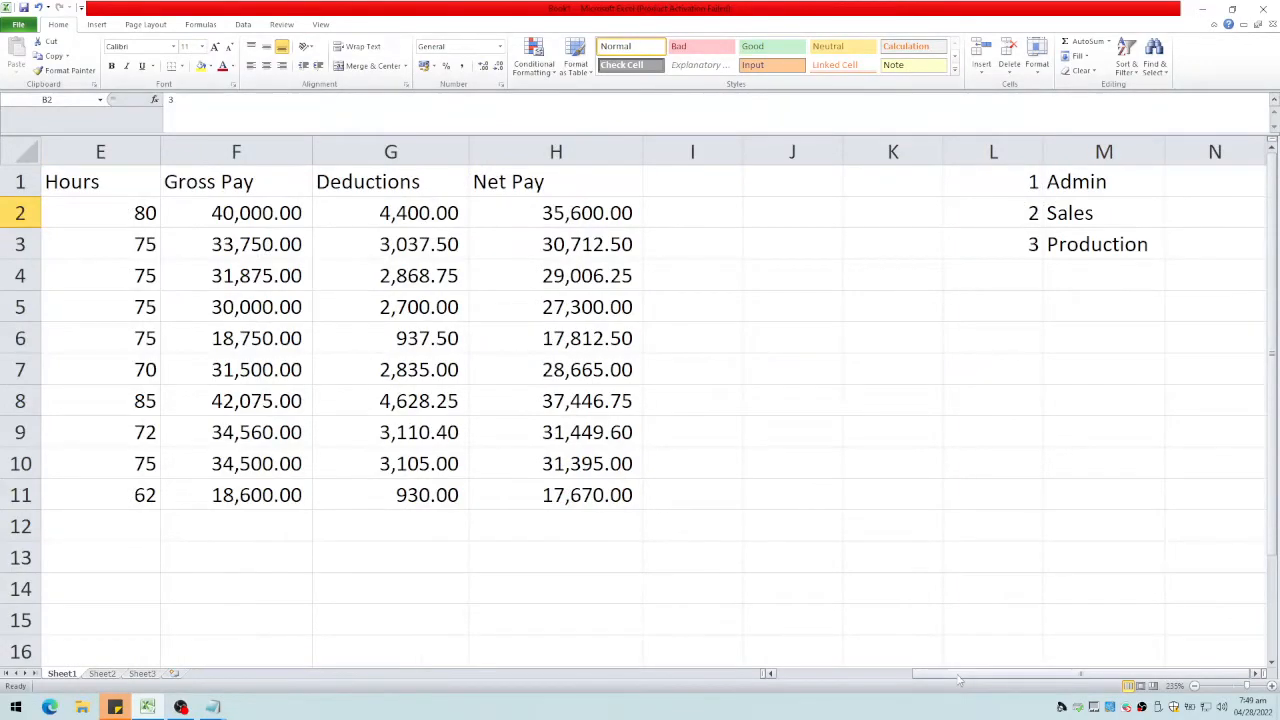
drag(960, 676, 815, 680)
click(206, 709)
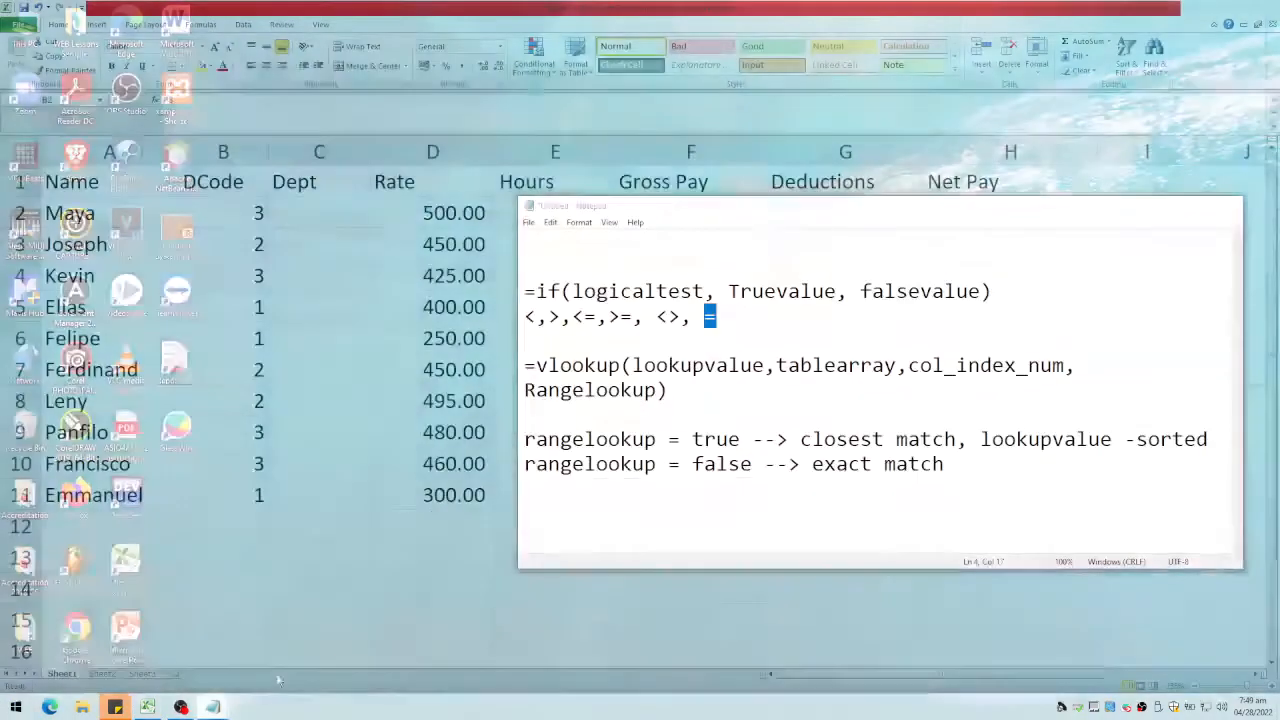
click(280, 650)
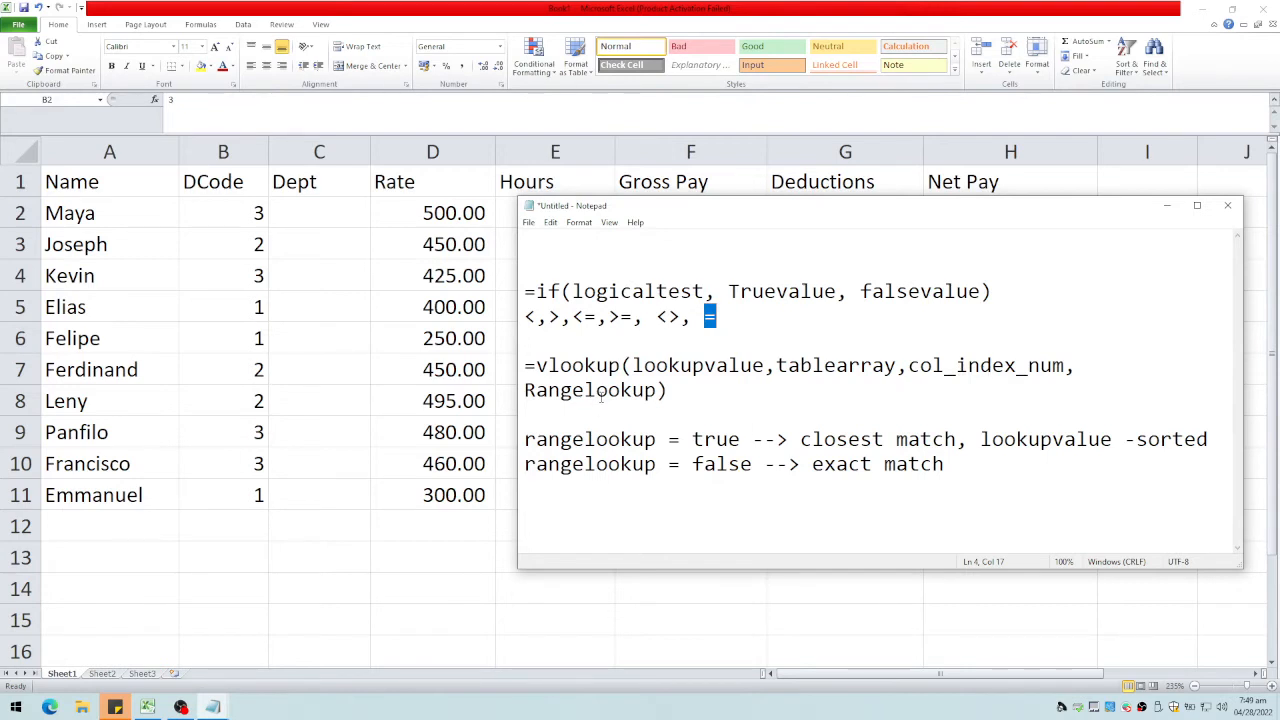
click(843, 676)
drag(941, 676, 1053, 676)
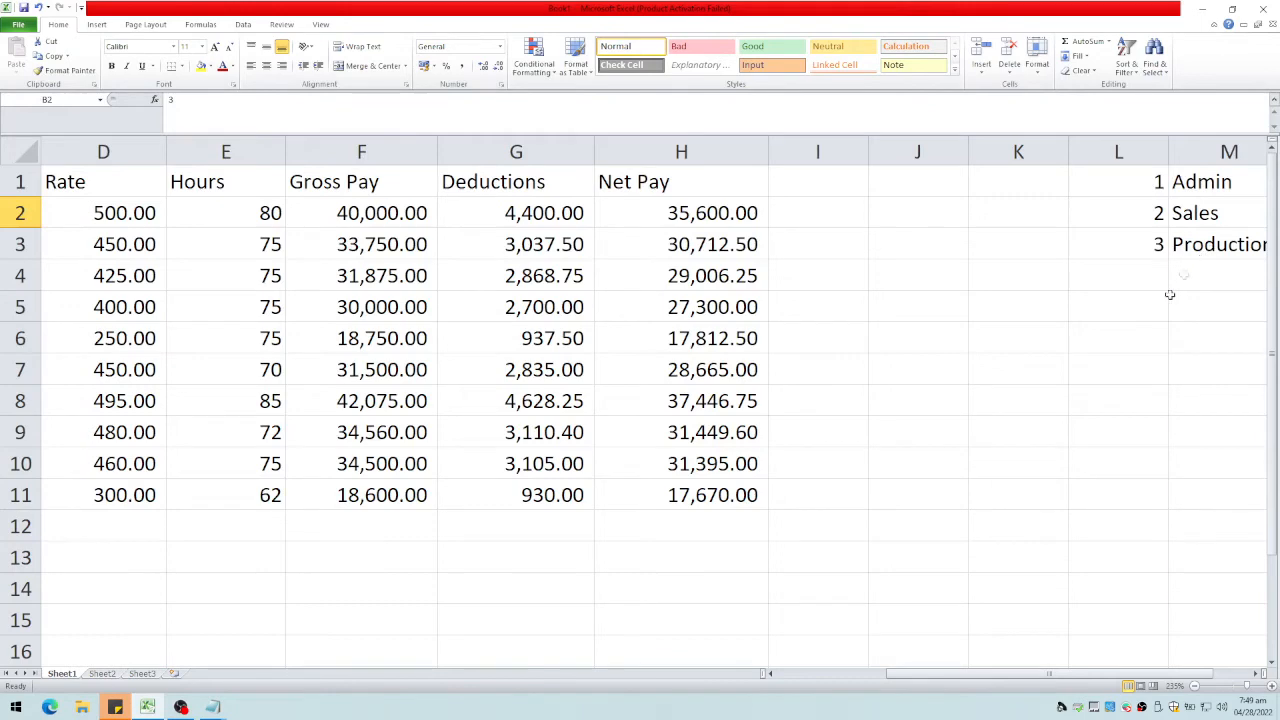
drag(997, 678, 1024, 679)
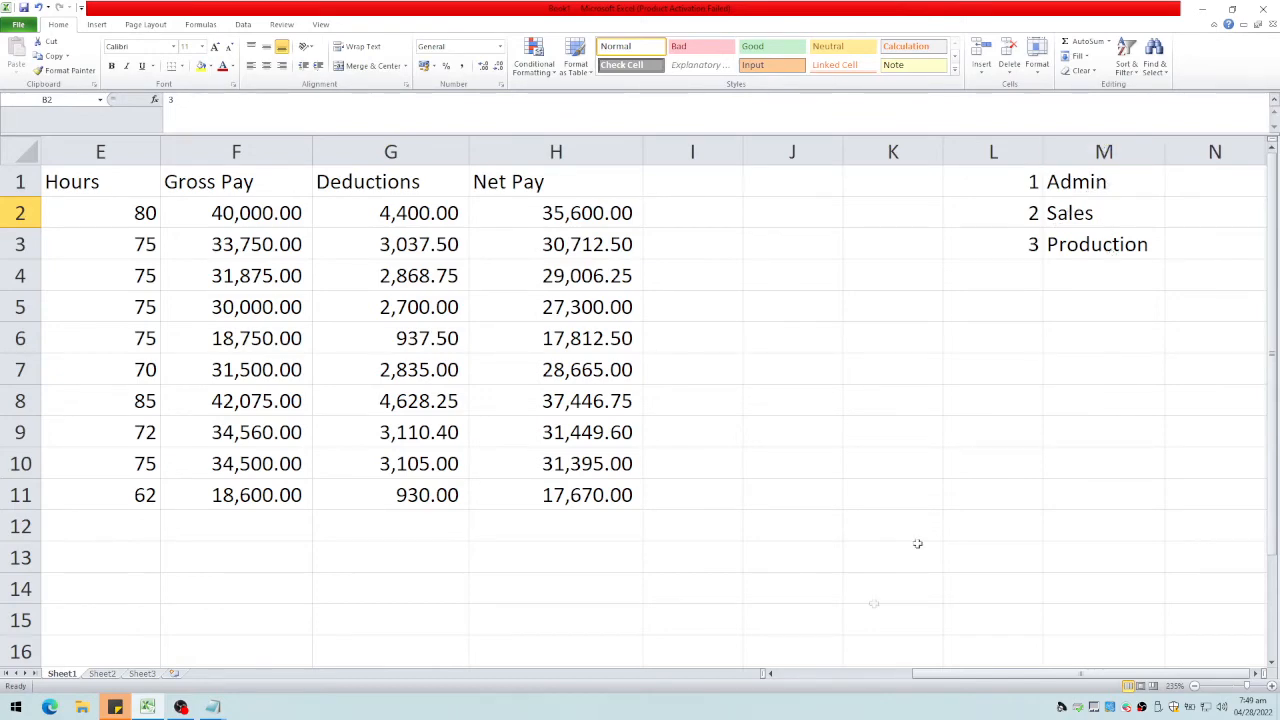
drag(950, 675, 790, 678)
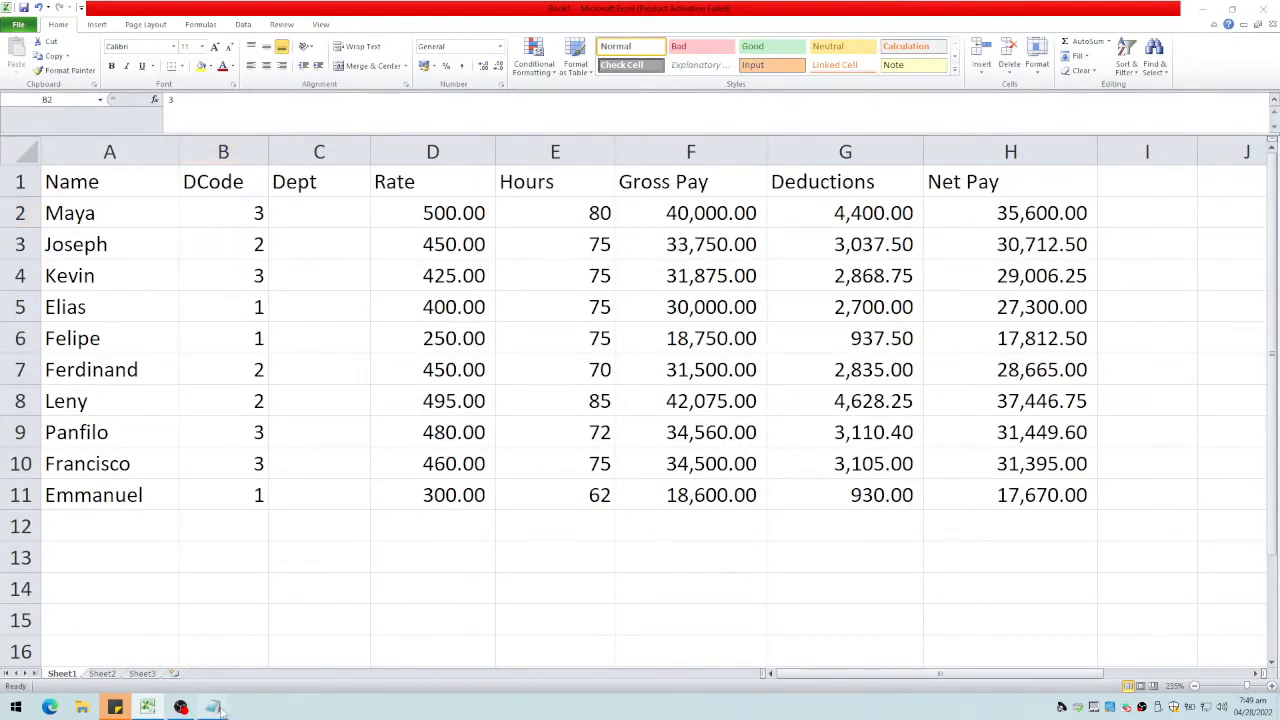
mouse_move(240, 710)
click(250, 685)
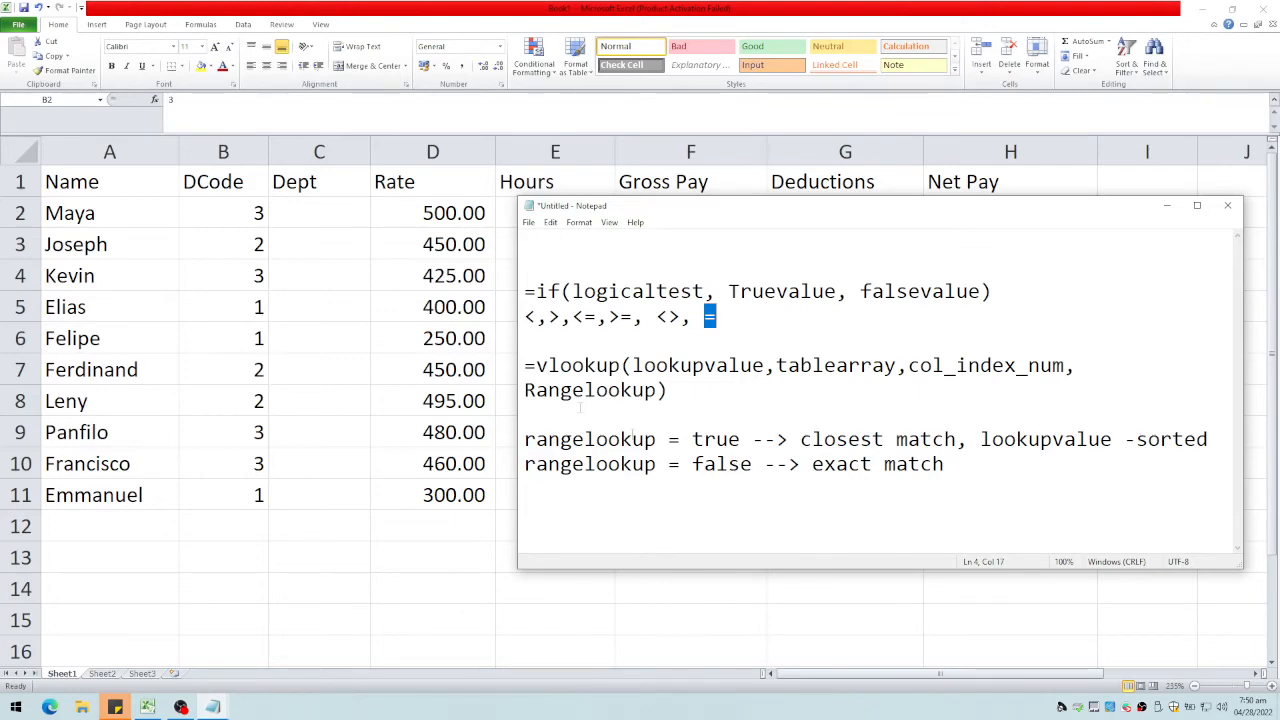
Step: Begin a VLOOKUP formula in Dept cell C2 with B2 as the lookup value
click(316, 221)
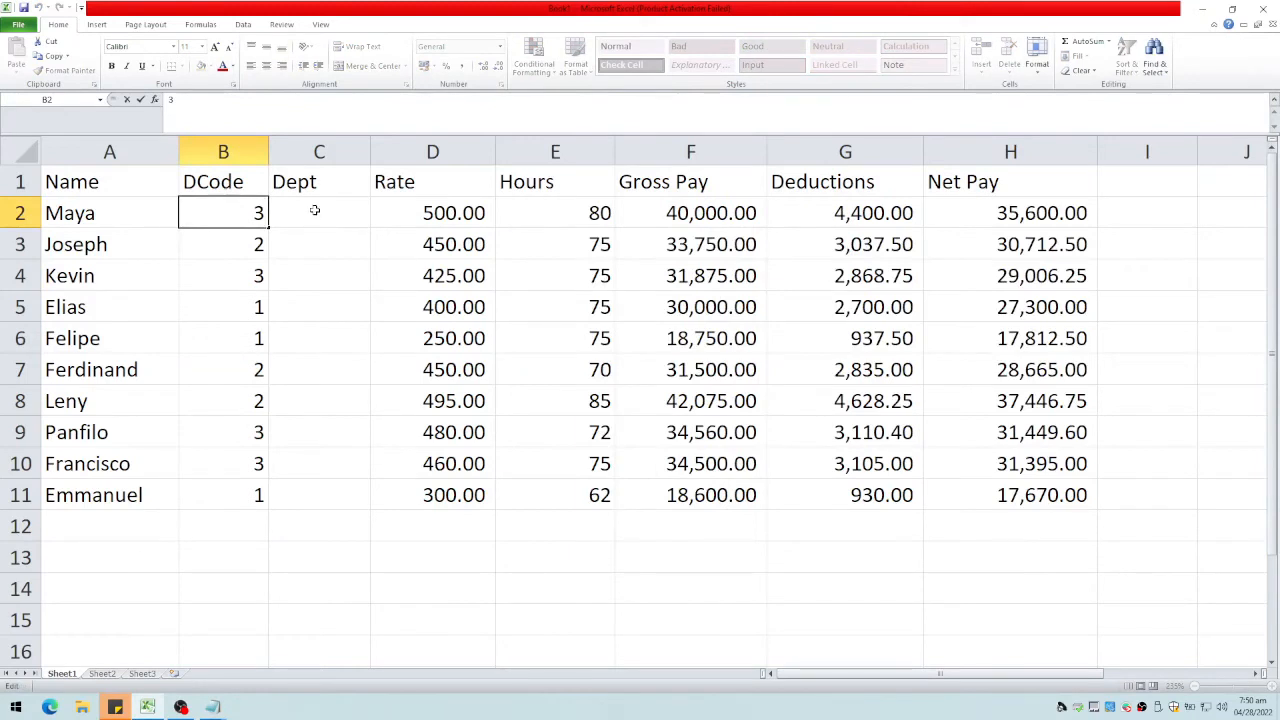
click(334, 213)
text(=)
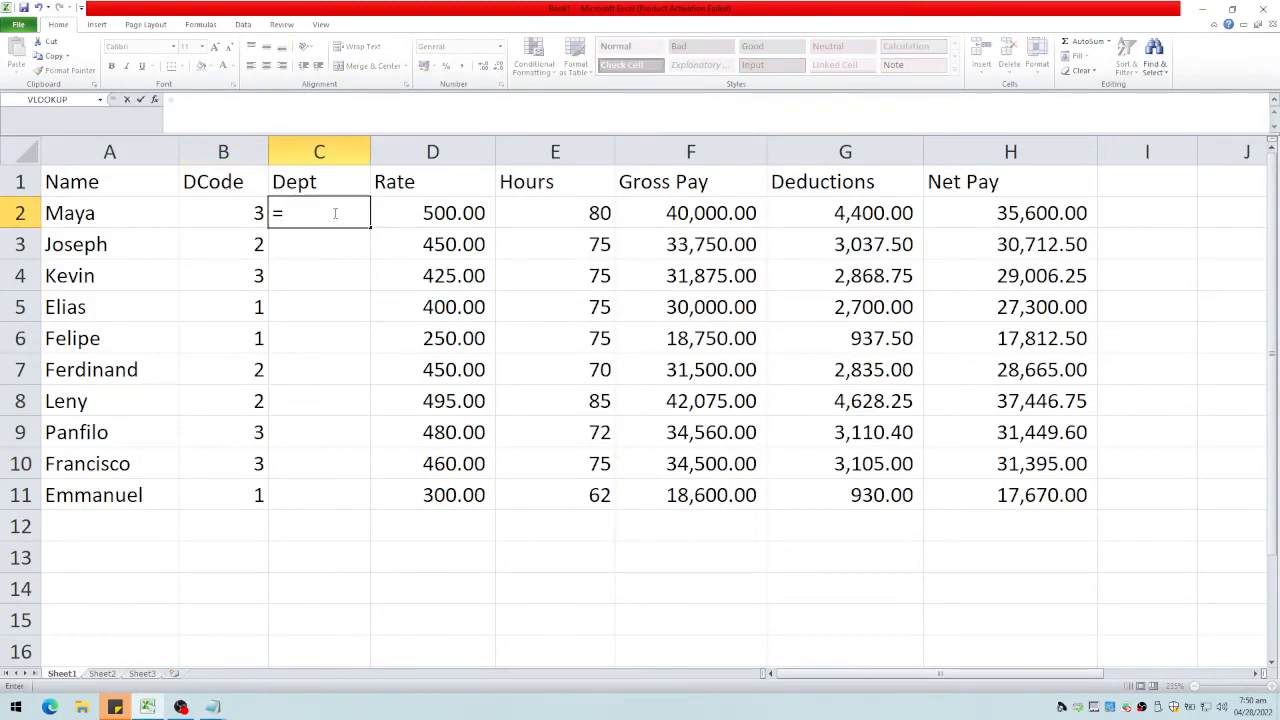
text(vloo)
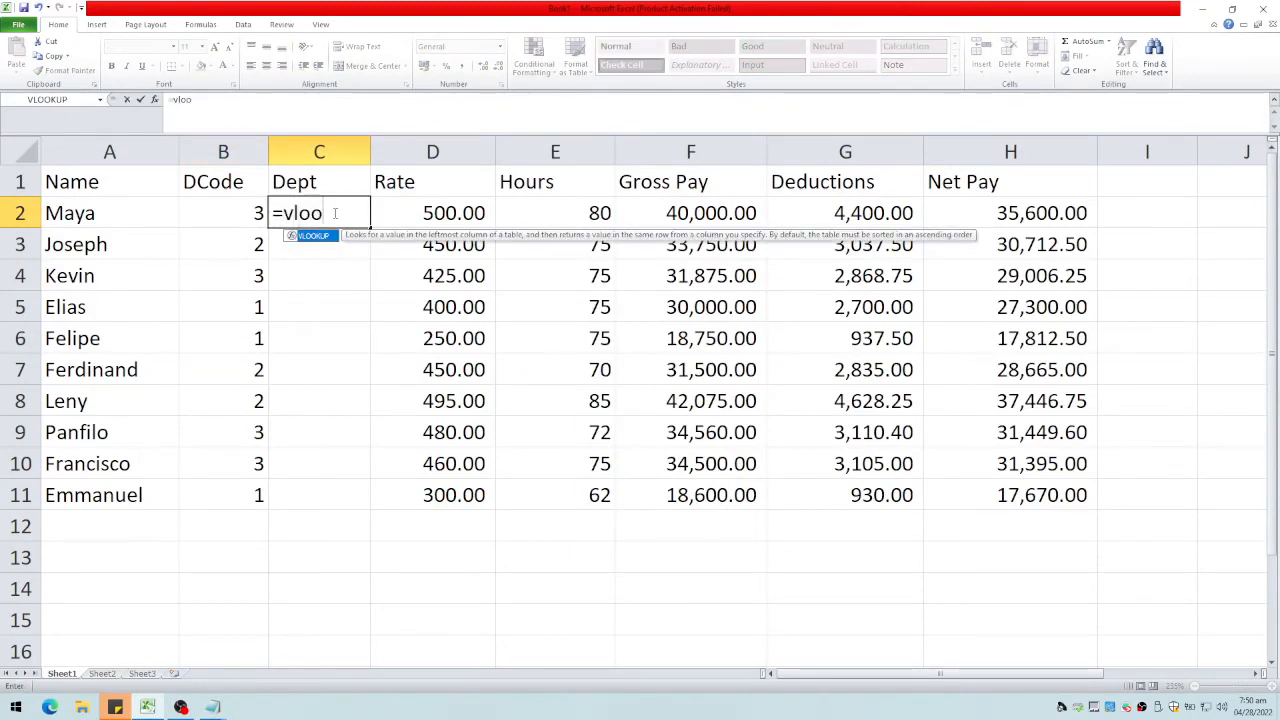
text(kup()
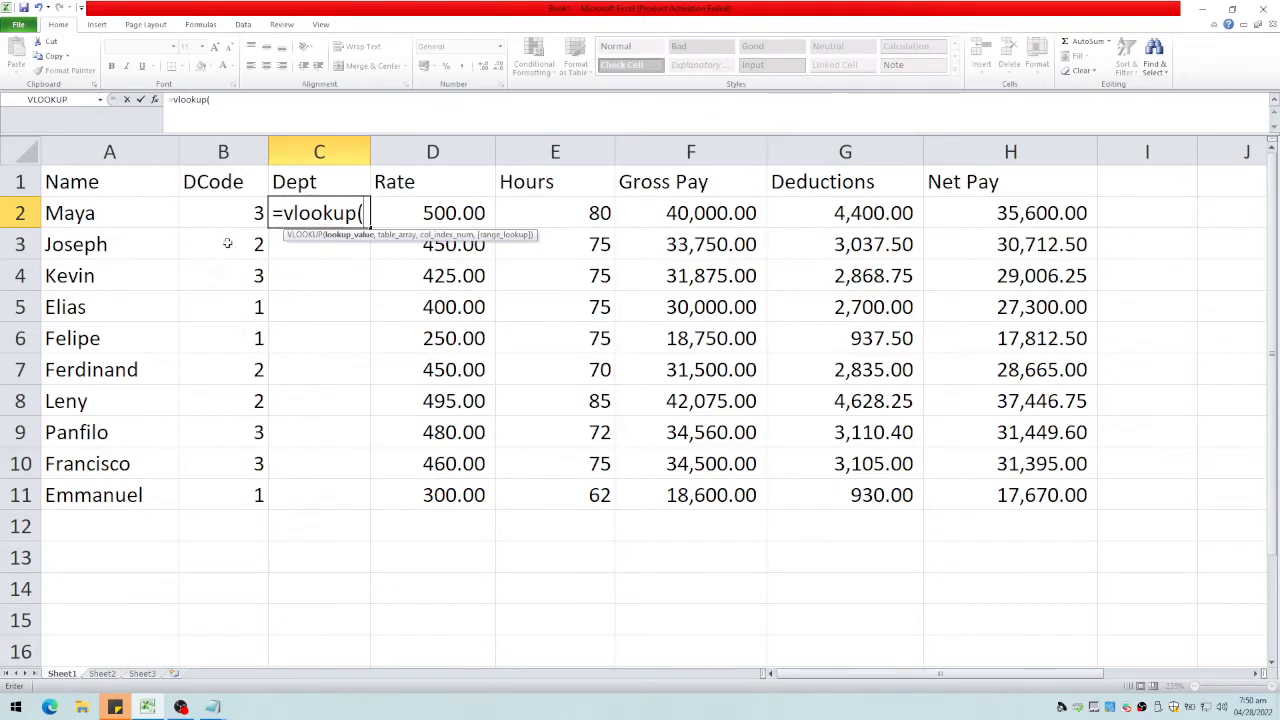
click(246, 215)
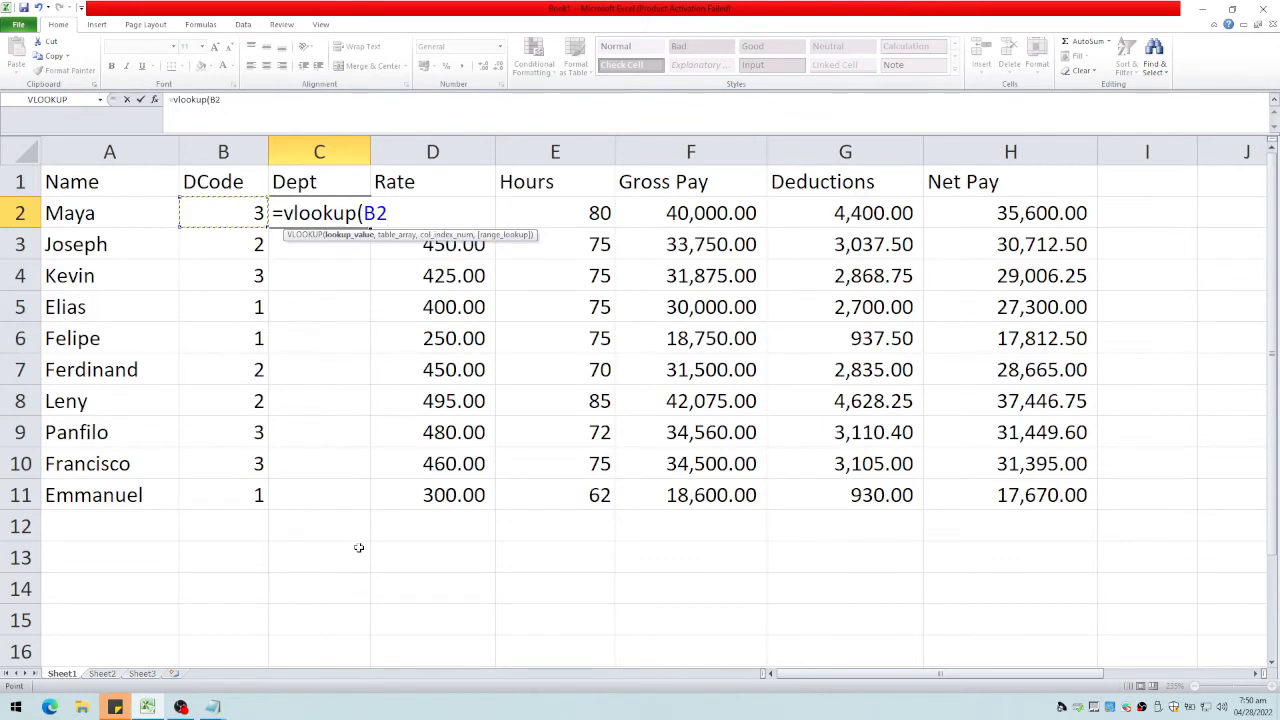
text(,)
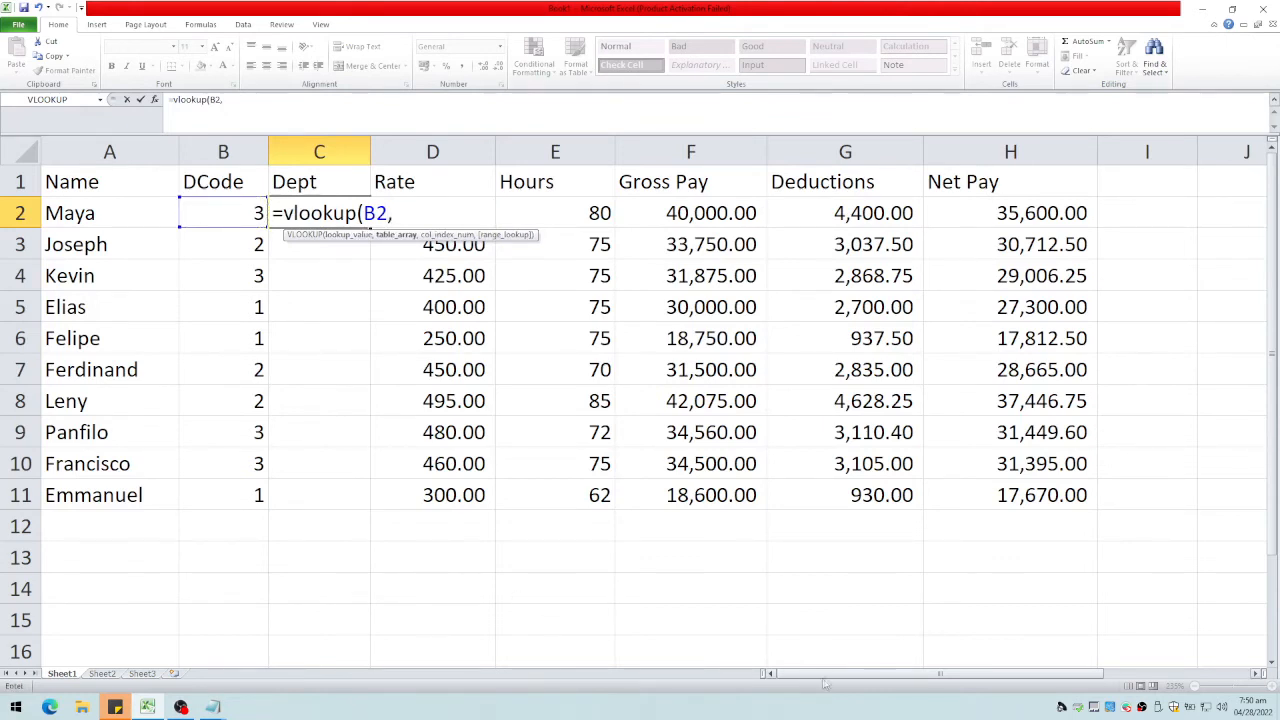
Step: Complete the VLOOKUP in C2 with absolute table array $L$1:$M$3, column index 2 and range lookup false
drag(828, 681, 968, 681)
drag(1018, 181, 1069, 244)
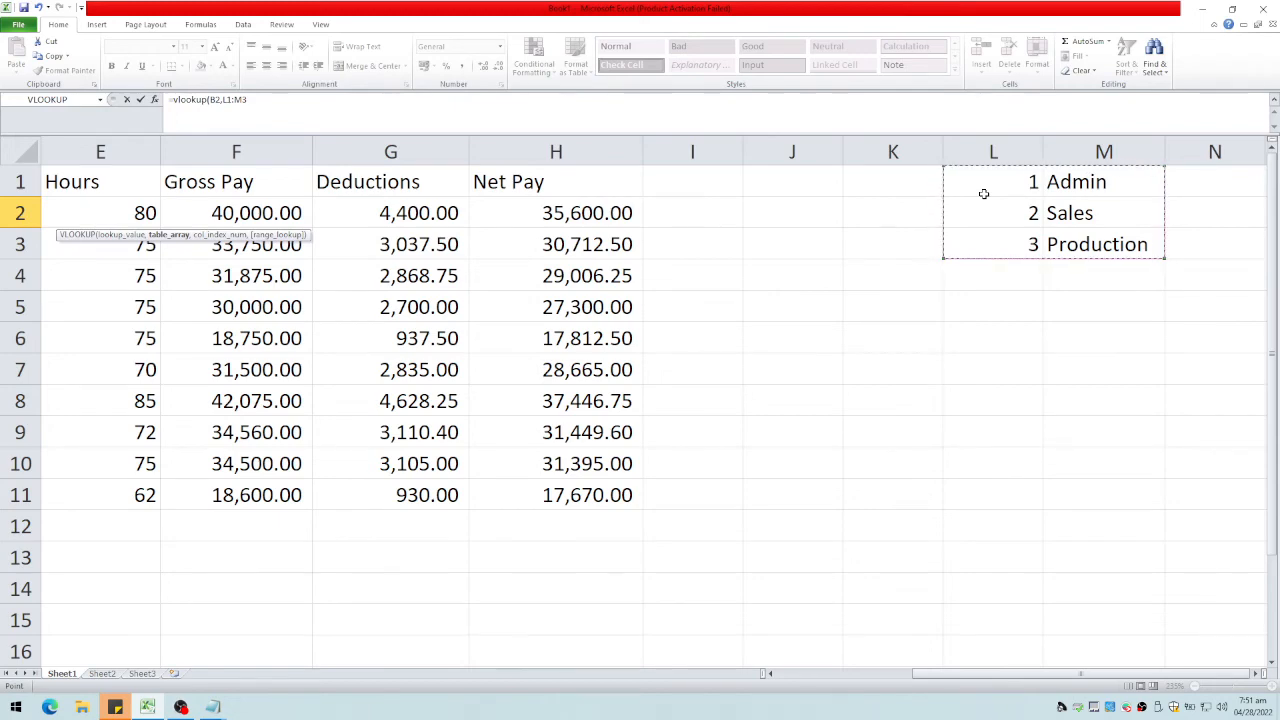
key(F4)
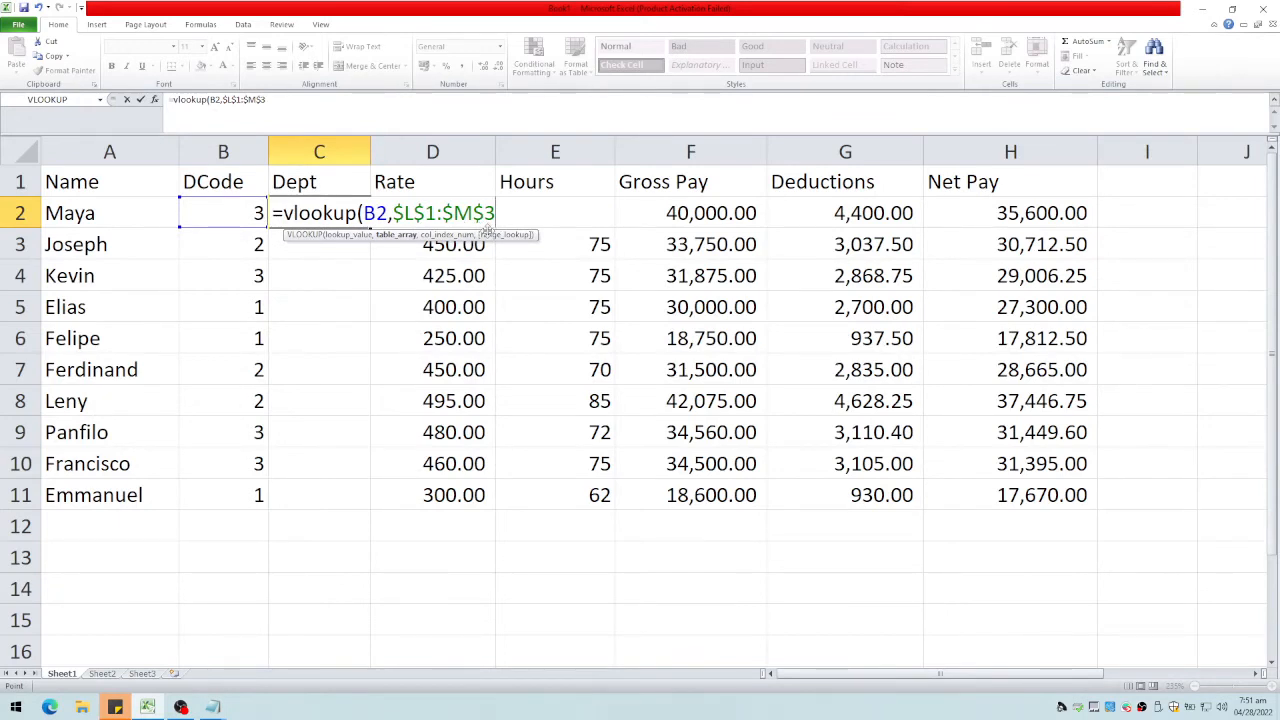
text(,)
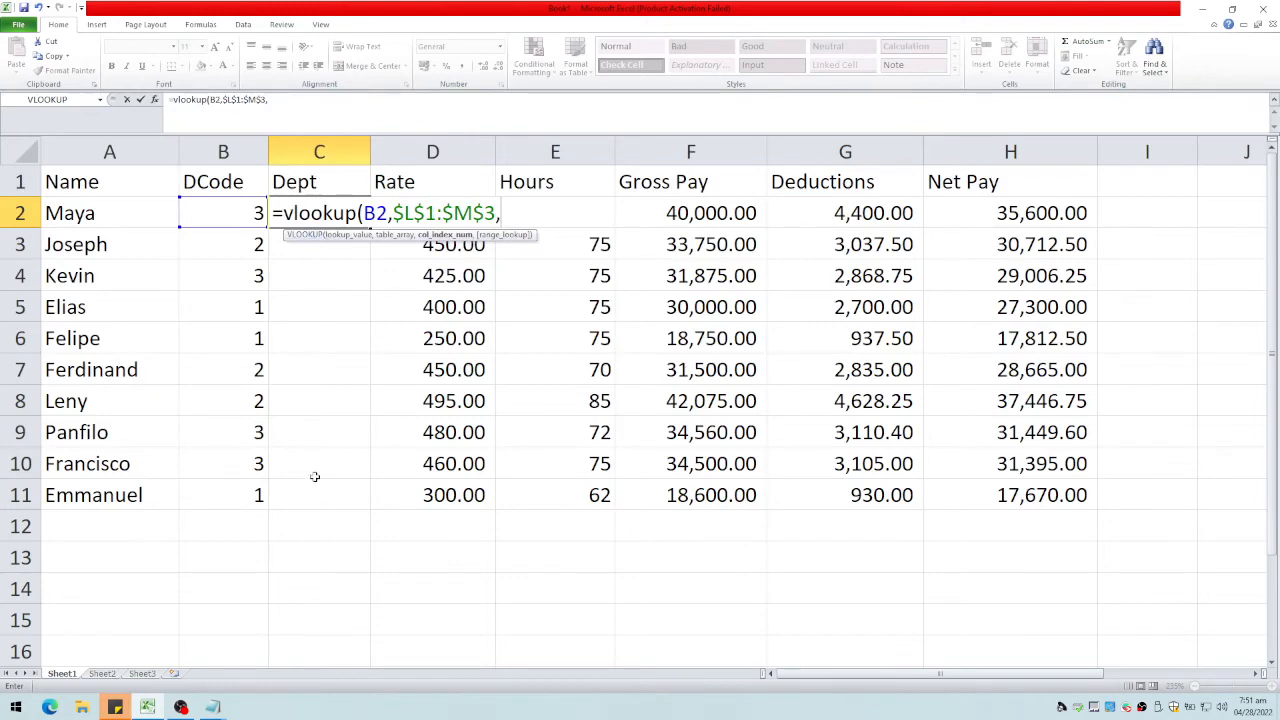
drag(850, 680, 801, 656)
text(2,)
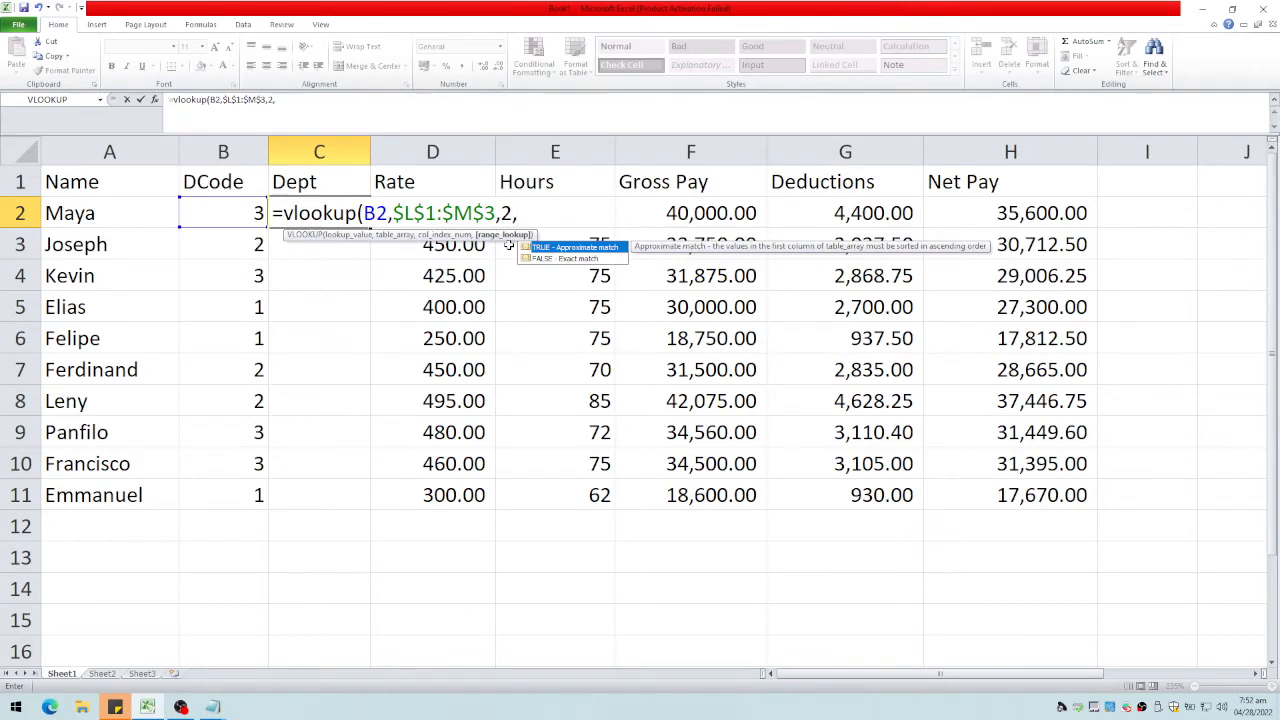
text(false))
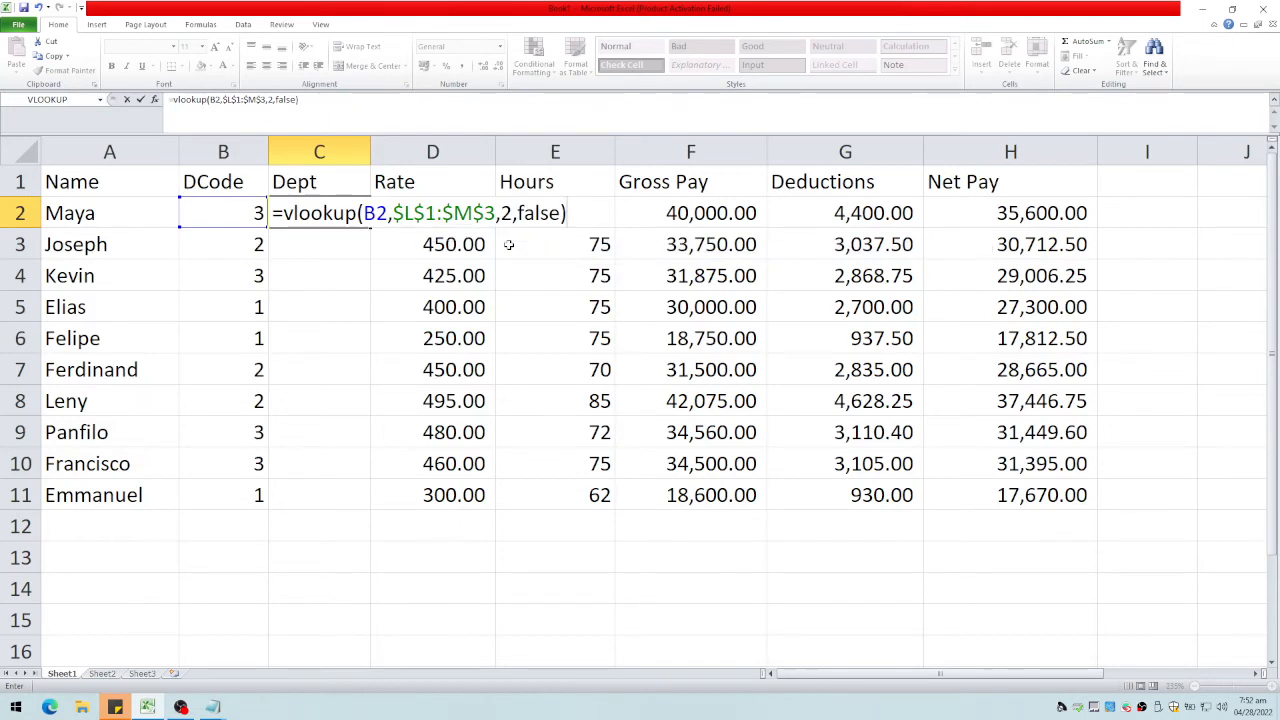
key(Return)
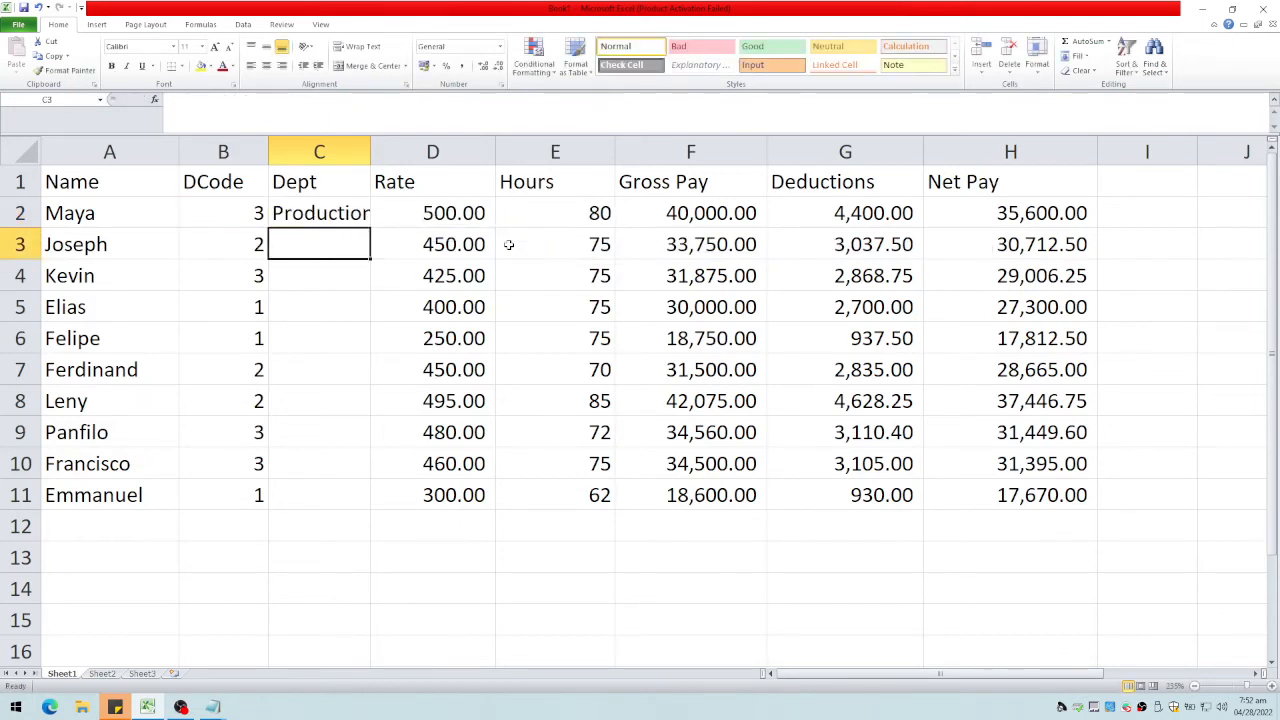
Step: Fill the VLOOKUP formula from C2 down to C11, widening the Dept column to fit and slightly narrowing the Rate column
drag(370, 151, 448, 151)
click(391, 216)
drag(446, 228, 437, 508)
drag(447, 147, 421, 147)
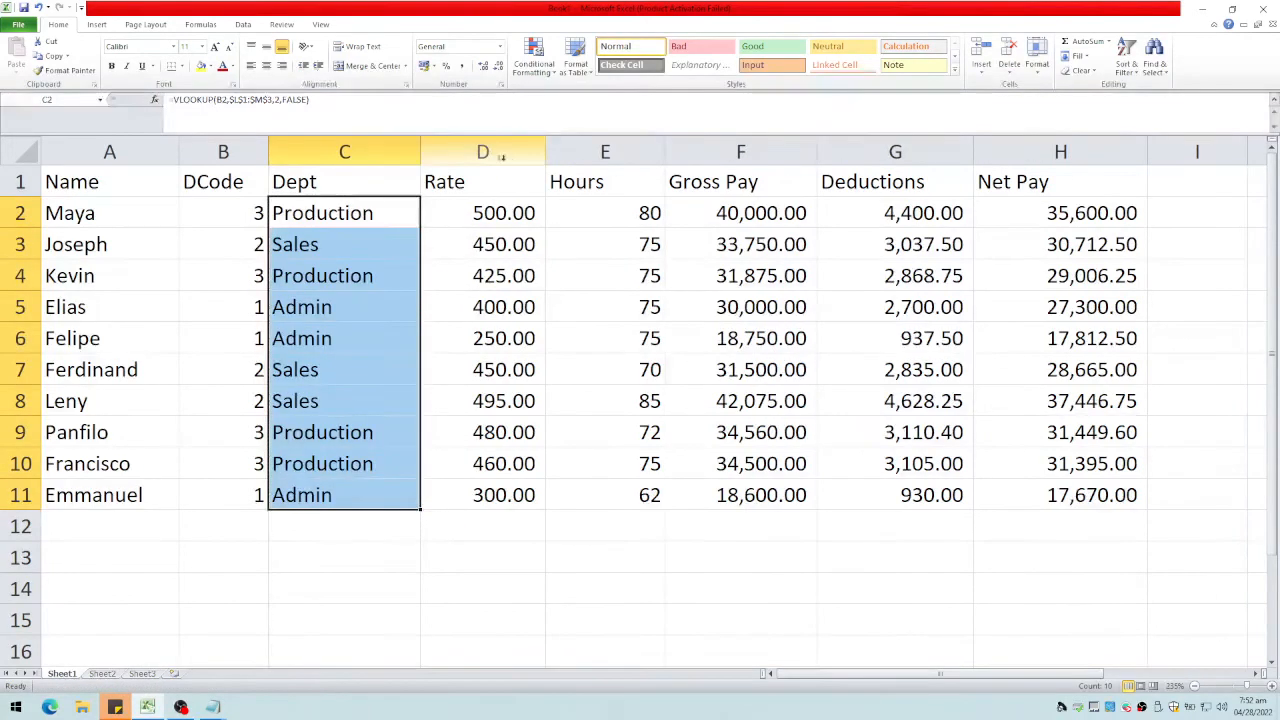
drag(545, 150, 539, 150)
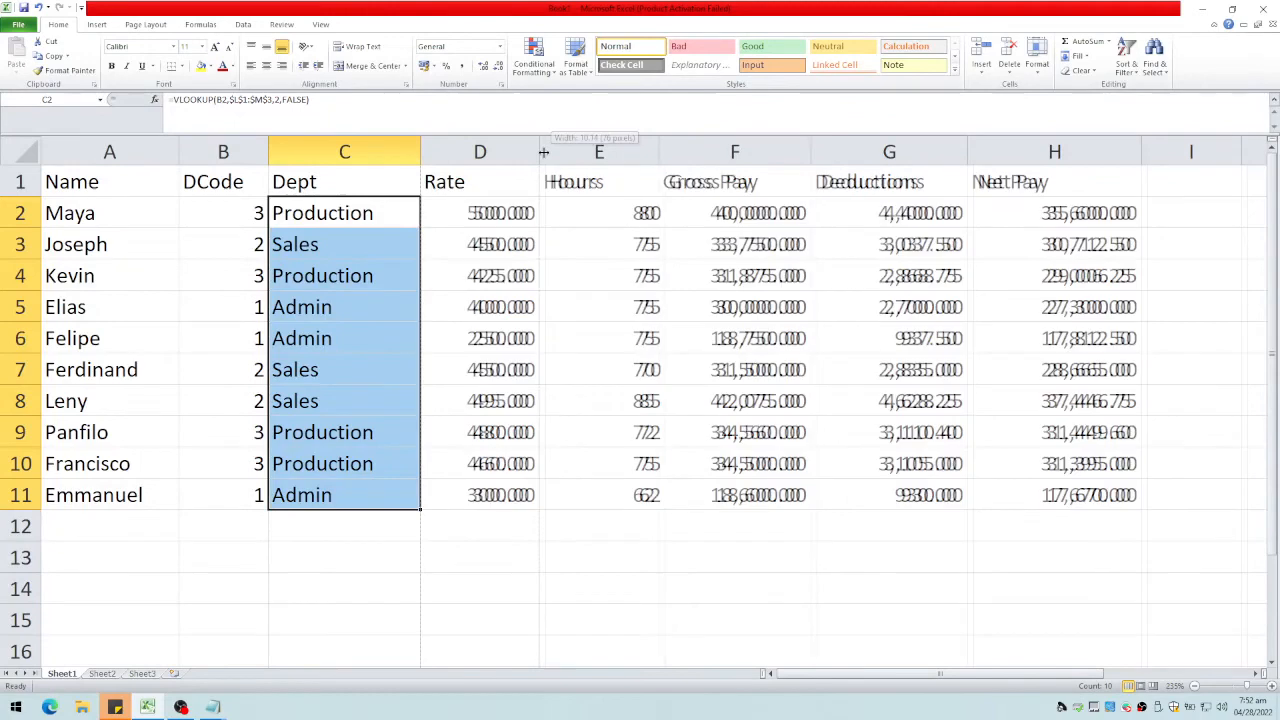
Step: Test the Dept lookup by setting the DCode in B2 to 1, 2, 3 and finally 1
click(252, 209)
text(1)
key(Return)
click(257, 213)
text(2)
key(Return)
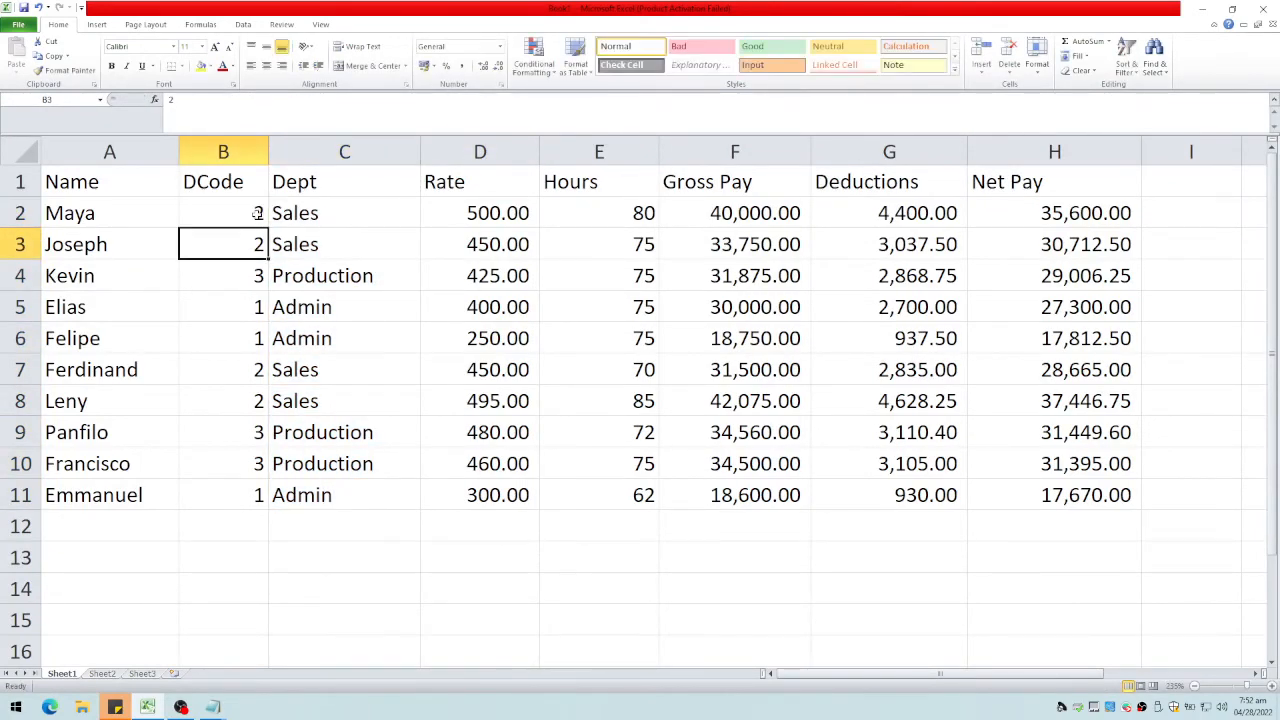
click(257, 213)
text(3)
key(Return)
click(257, 213)
text(1)
key(Return)
Step: Test the lookup in the last row by changing the DCode in B11 to 2 and back to 1
key(Return)
key(Return)
key(Return)
key(Return)
key(Return)
key(Return)
key(Return)
key(Return)
text(2)
key(Up)
key(Down)
text(1)
key(Up)
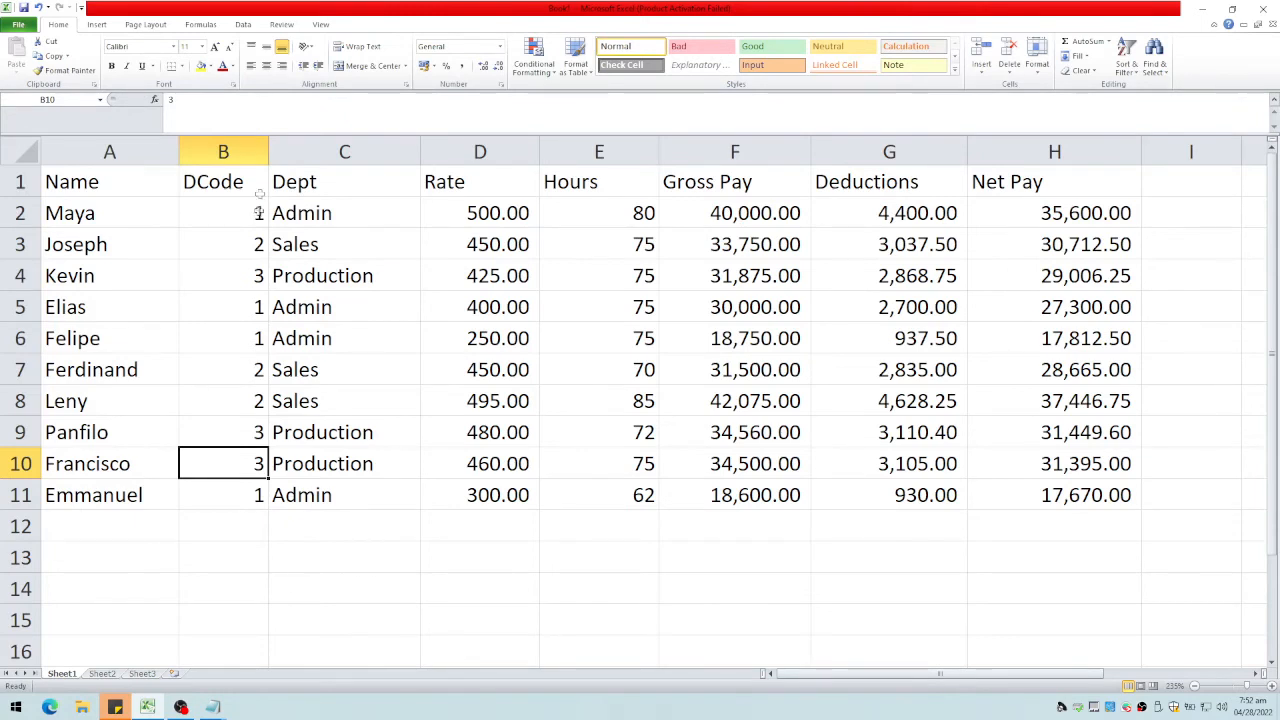
Step: Review the VLOOKUP formulas in Dept cells C2 and C6
double_click(325, 213)
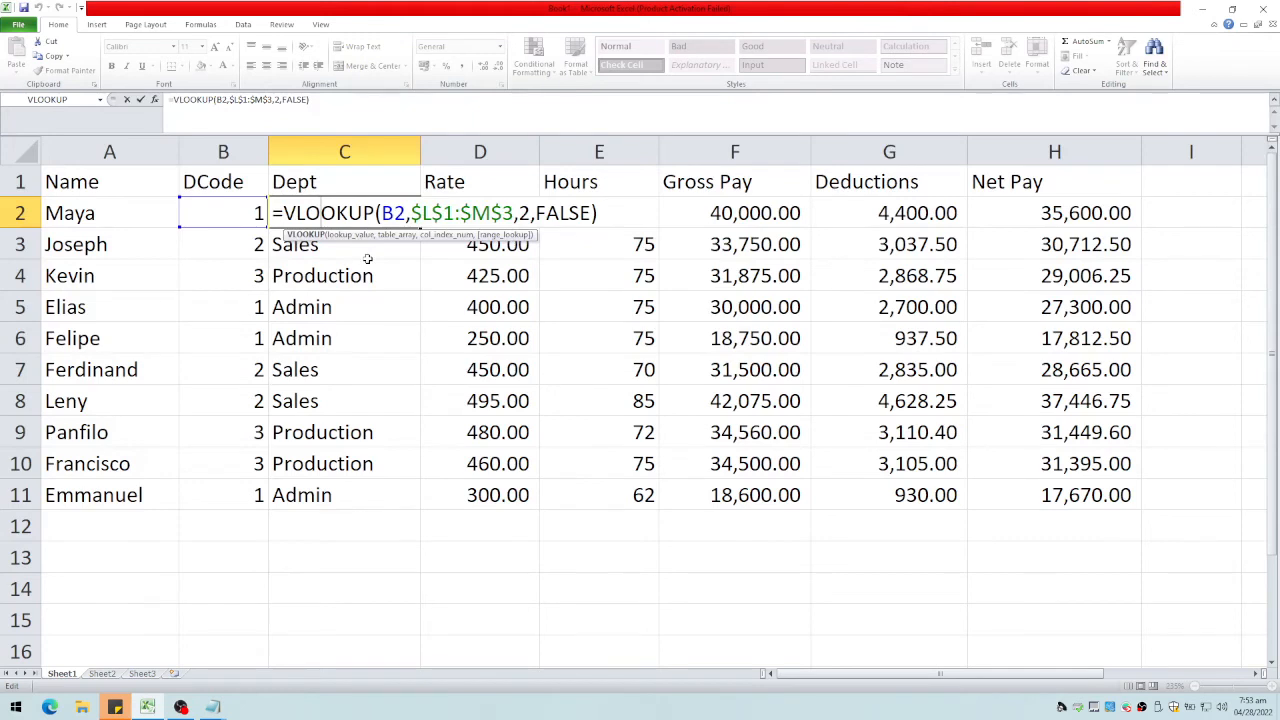
key(Return)
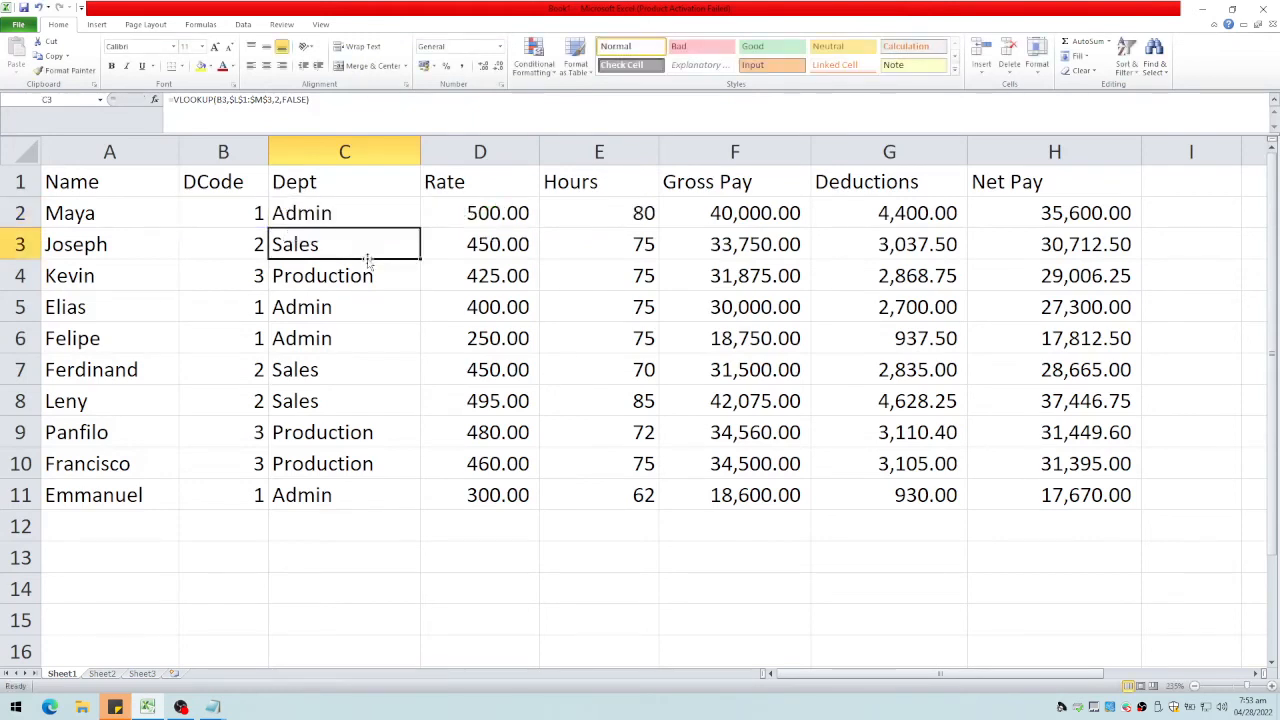
click(308, 341)
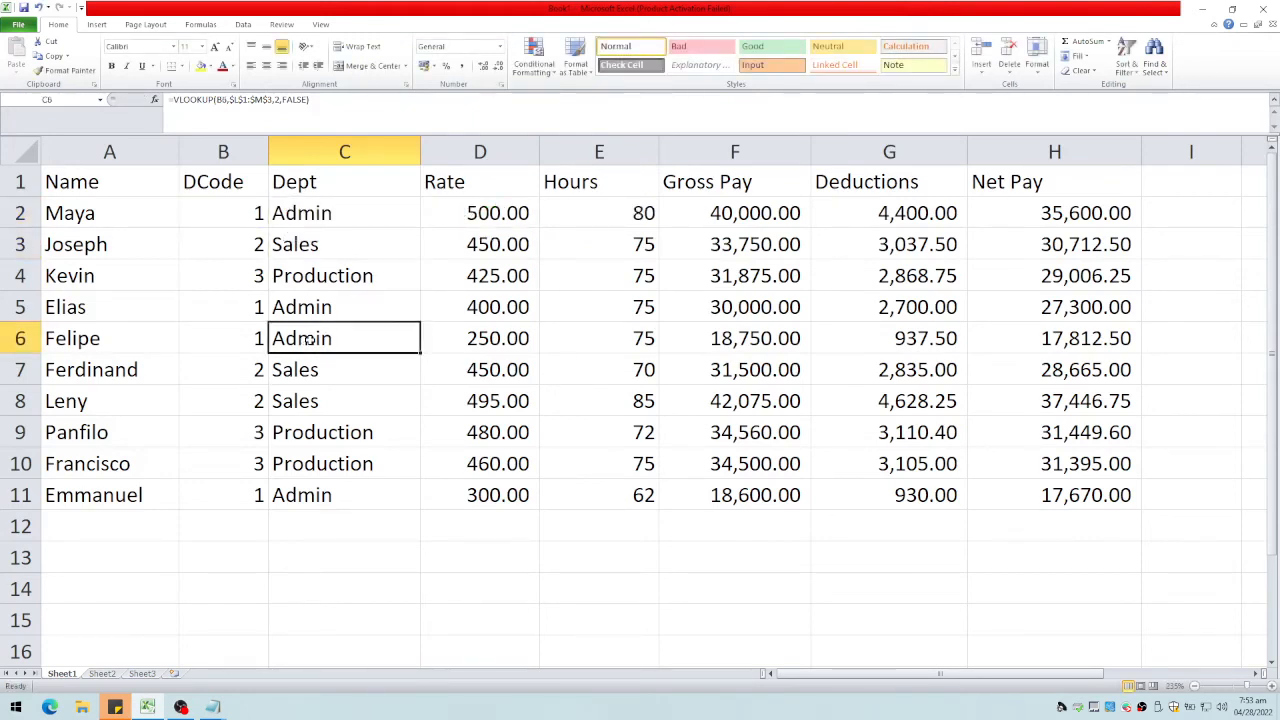
Step: Review the VLOOKUP formulas in Dept cells C6 and C11
double_click(308, 341)
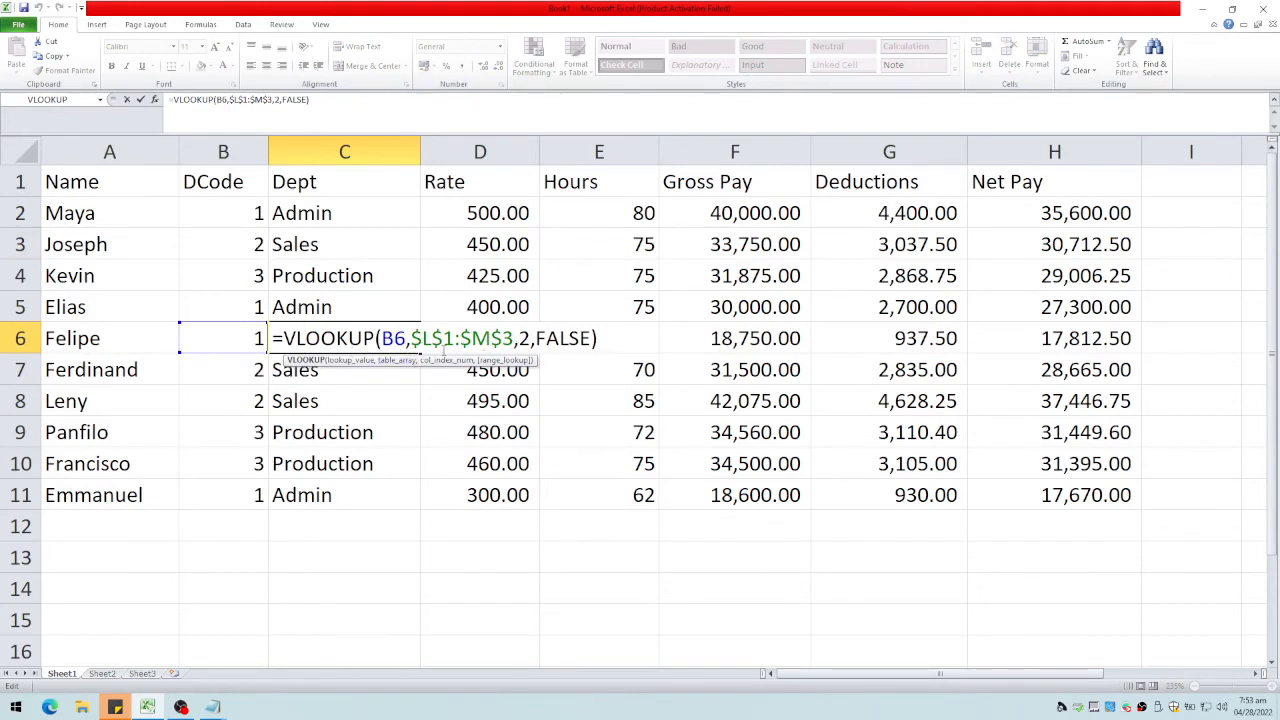
key(Escape)
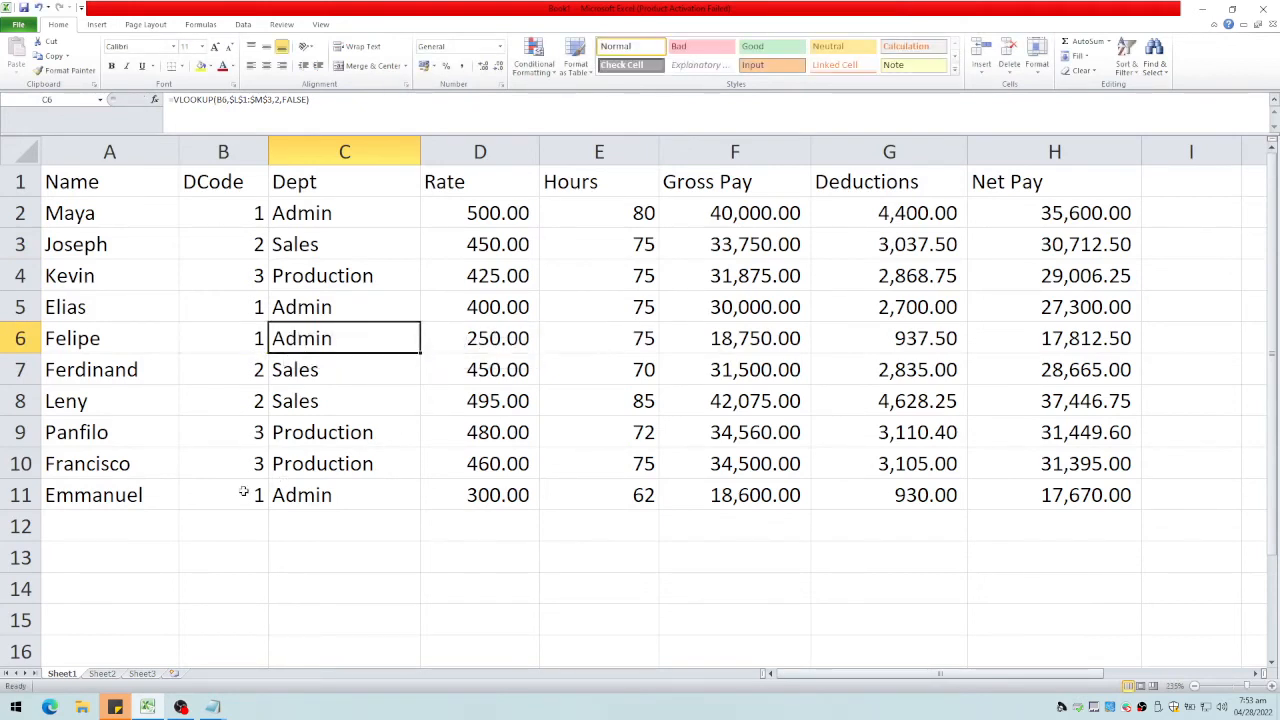
double_click(290, 492)
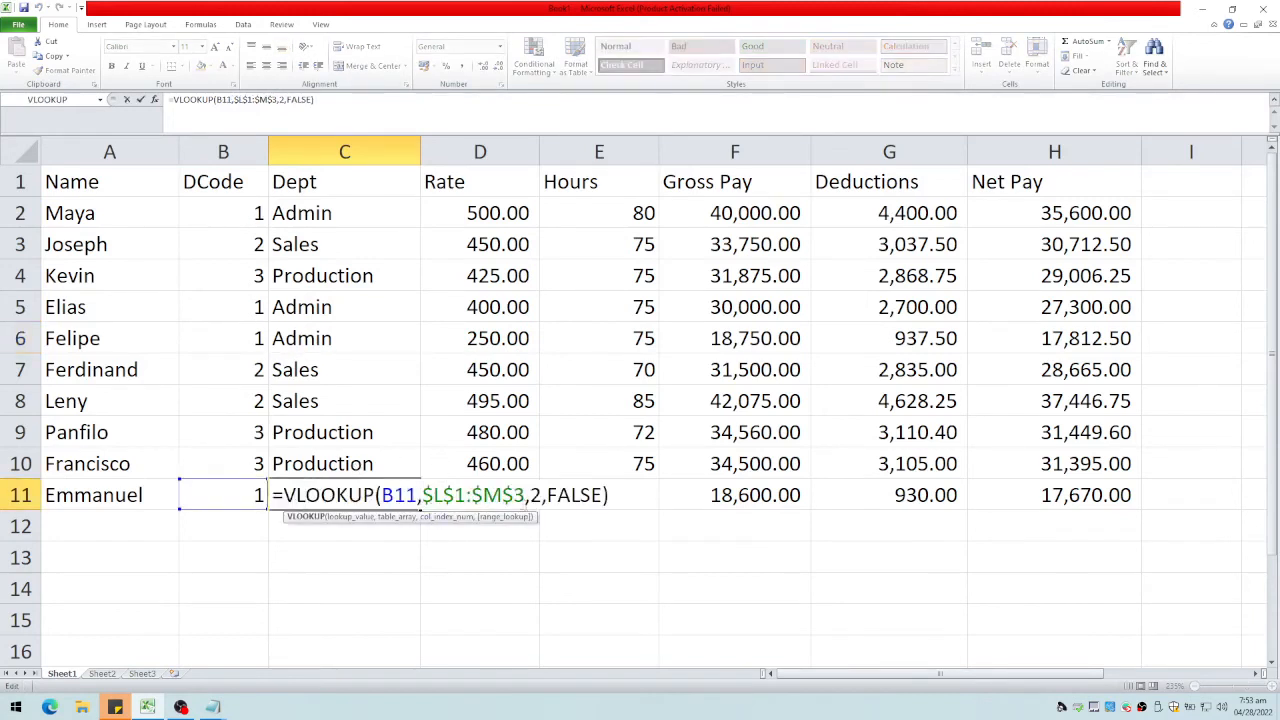
key(Escape)
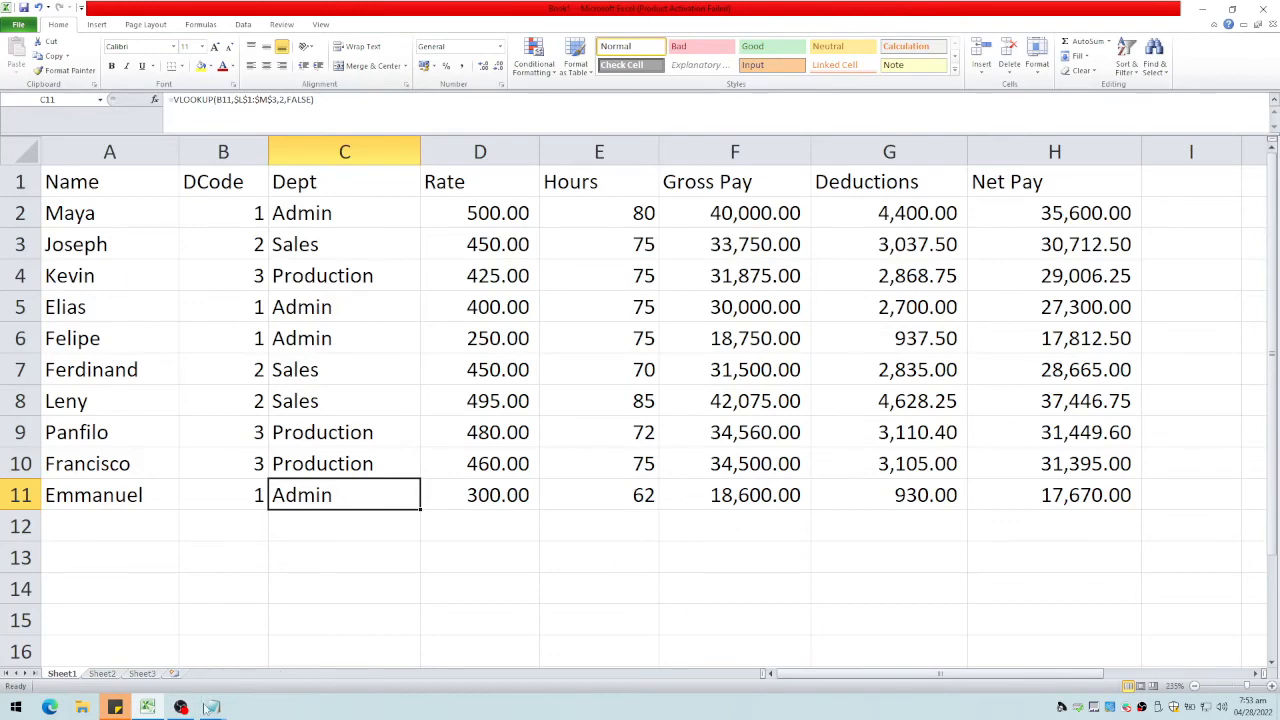
Step: Review the nested IF formula in Deductions cell G2
mouse_move(213, 707)
drag(832, 675, 950, 678)
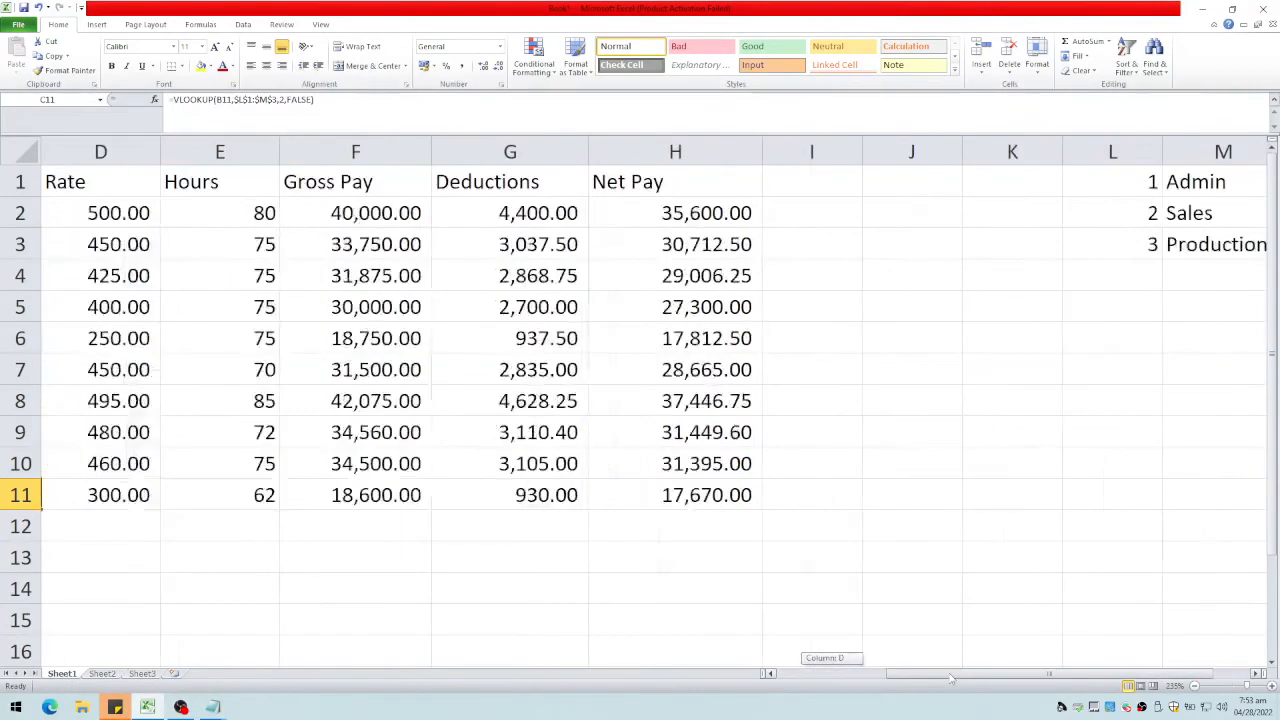
double_click(527, 212)
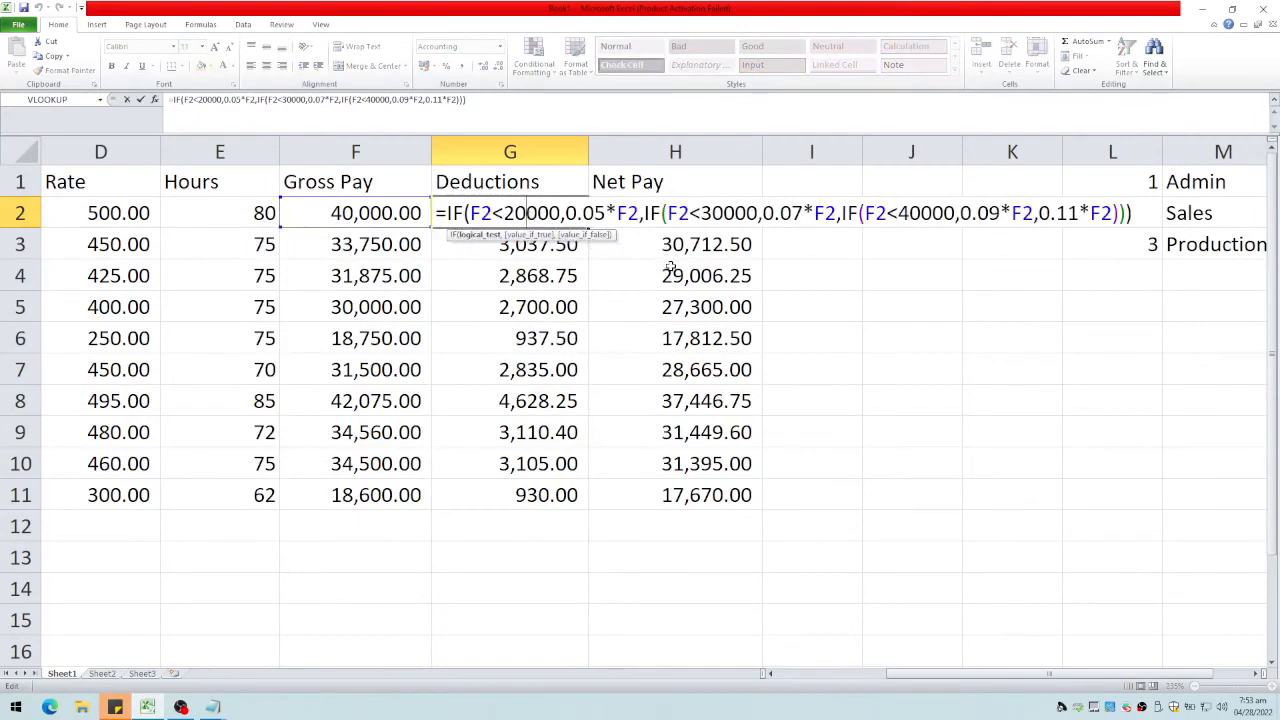
key(ctrl+Return)
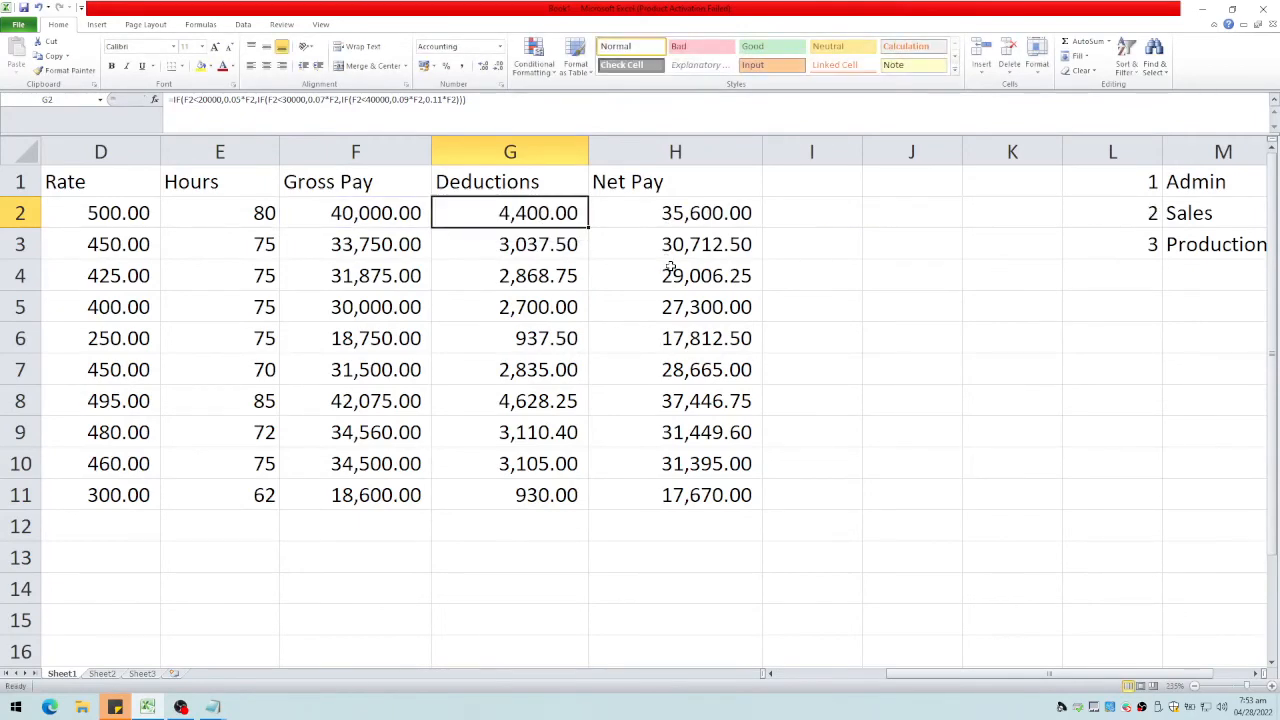
Step: Enter the gross pay thresholds 0, 20000, 30000 and 40000 in cells N1 to N4, beside the department table
drag(1030, 679, 1189, 676)
click(1130, 677)
click(1199, 183)
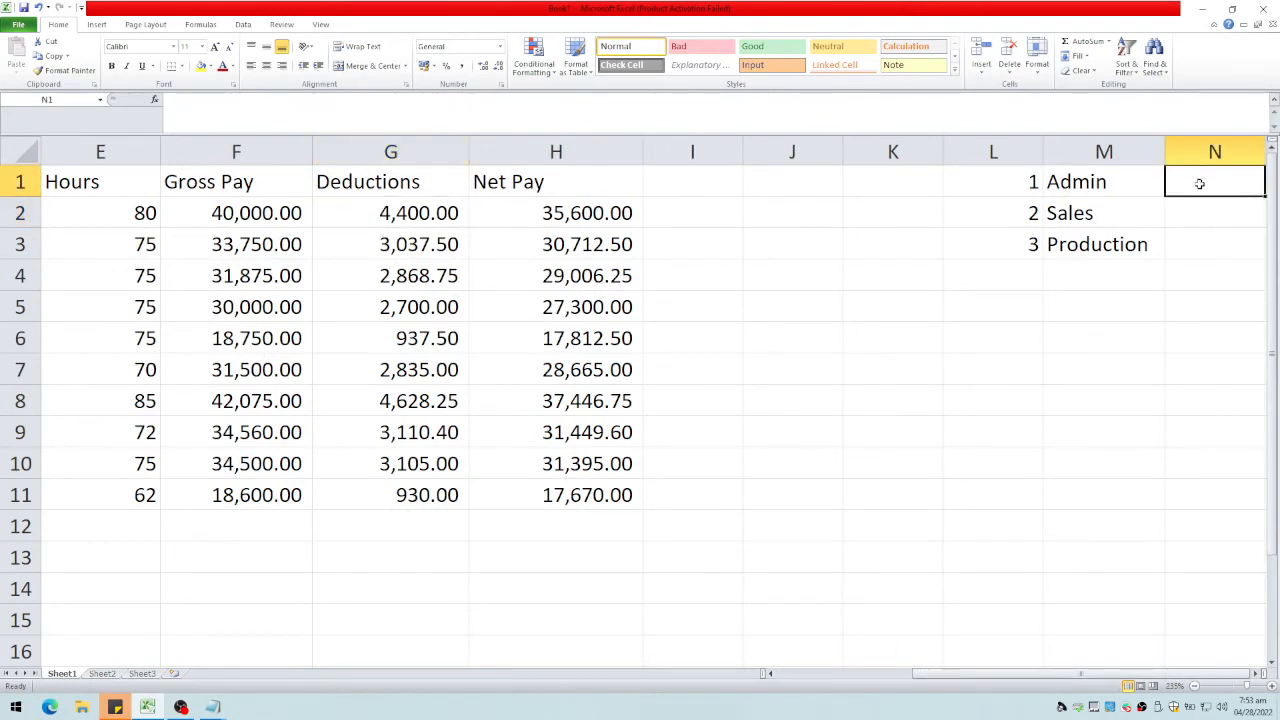
text(0)
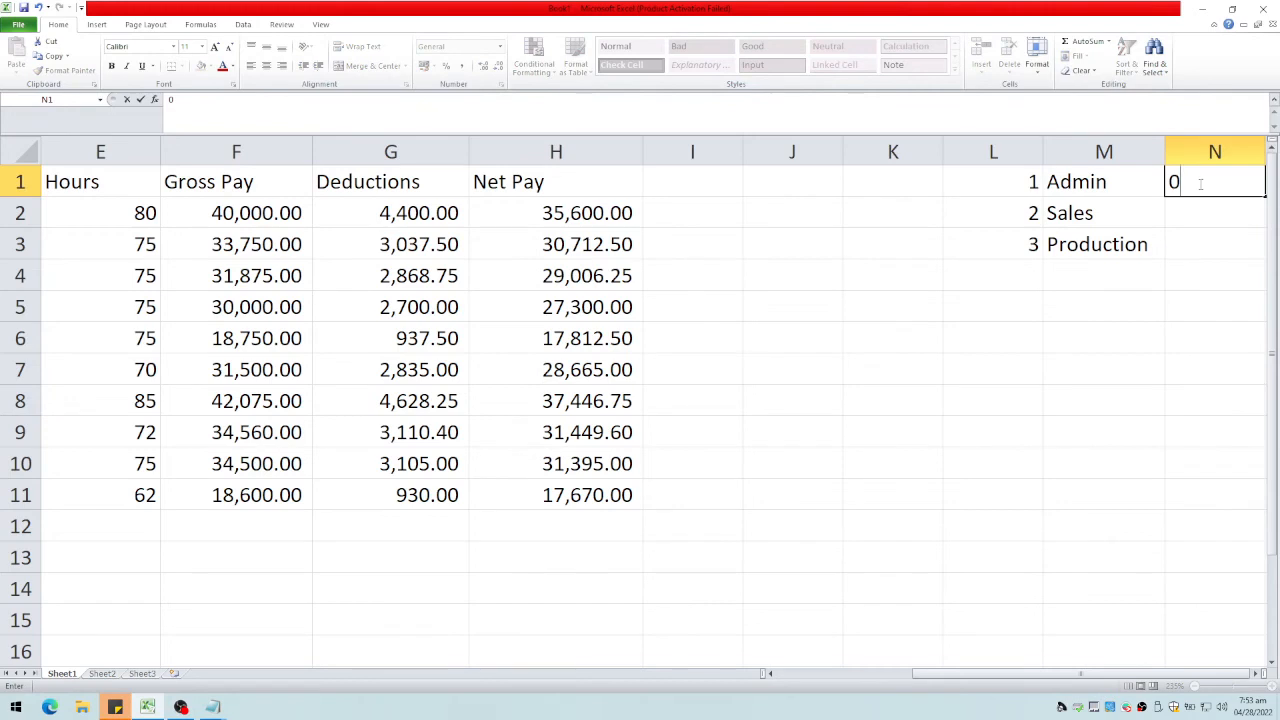
key(Return)
text(2)
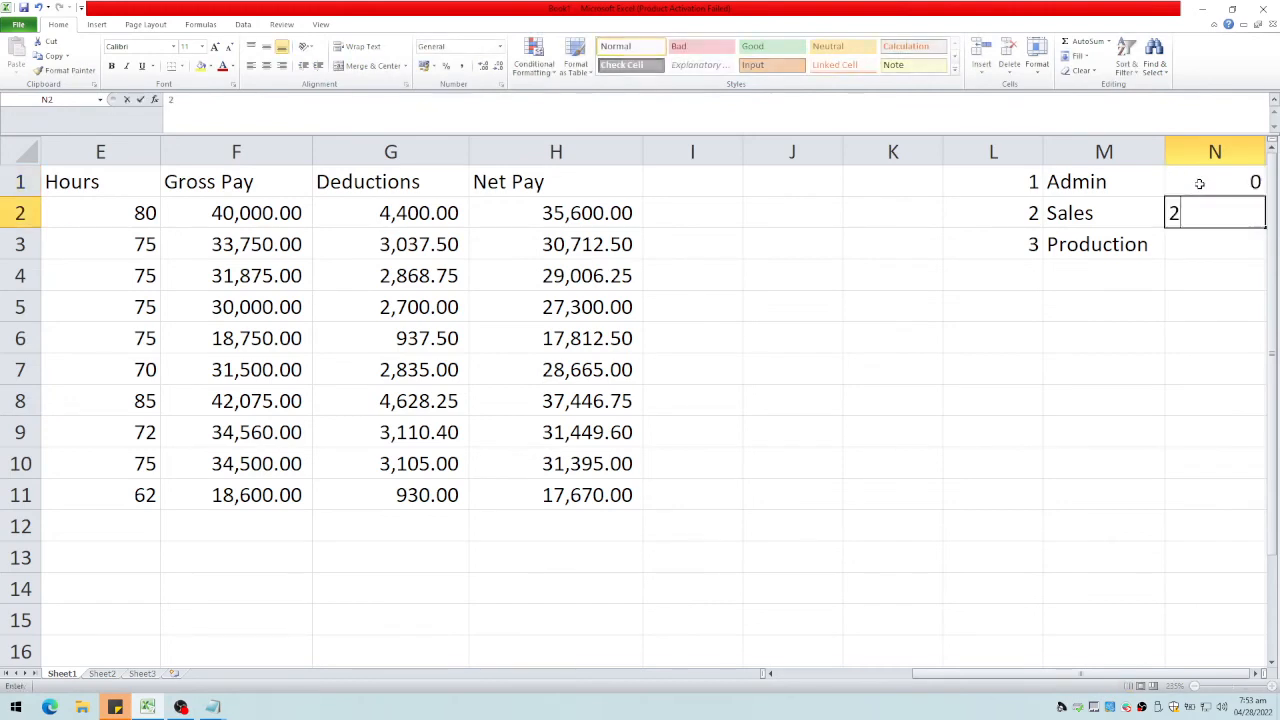
text(0000)
key(Return)
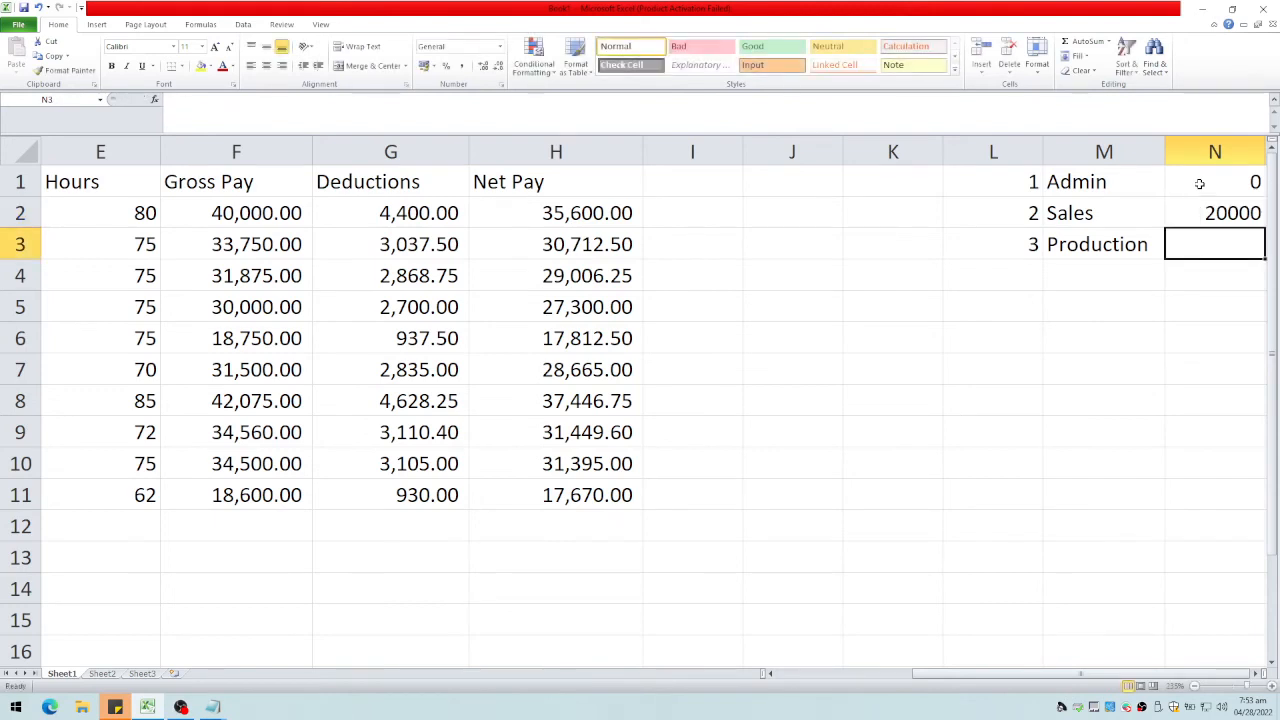
text(30000)
key(Return)
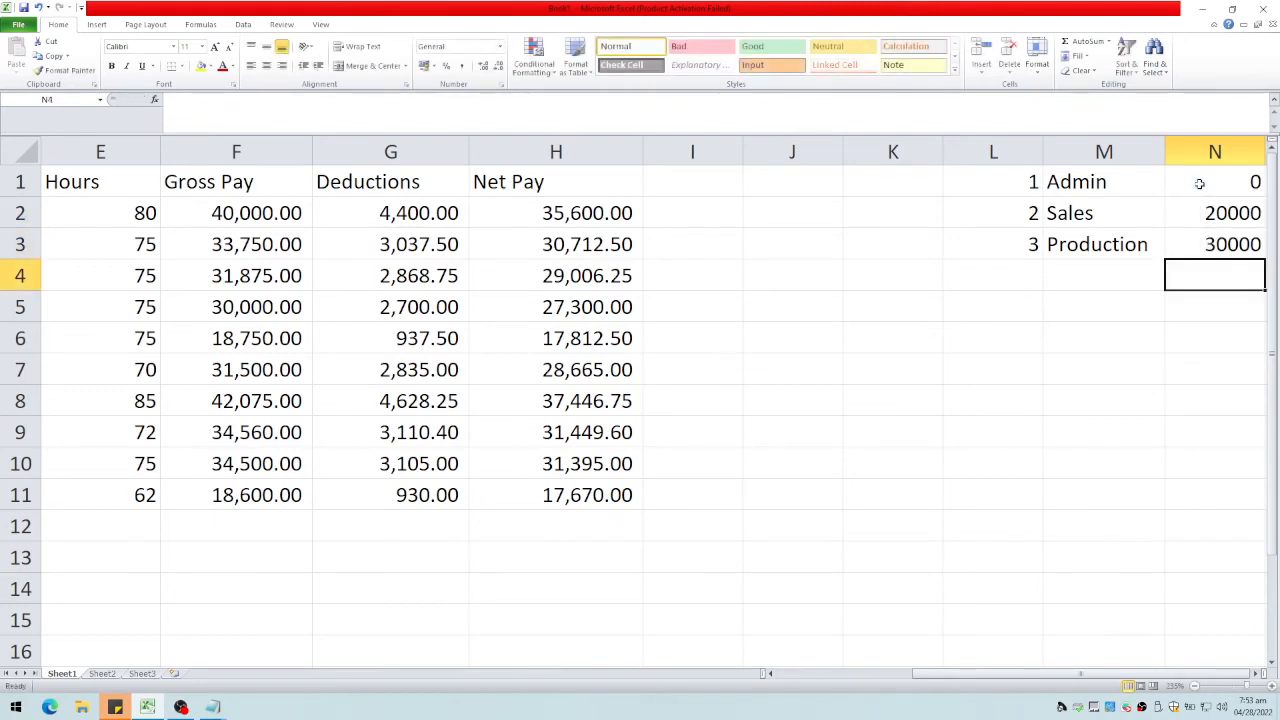
text(40000)
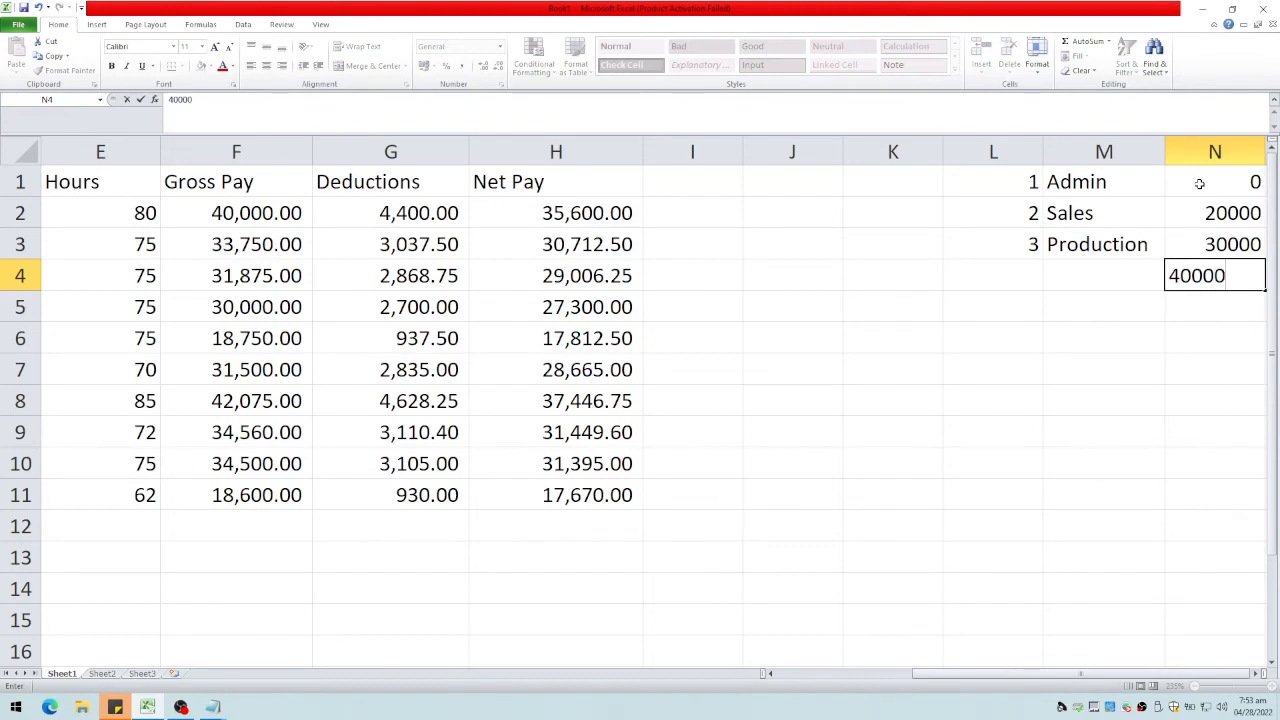
key(Up)
Step: Enter the deduction rates 0.05, 0.07, 0.09 and 0.11 in cells O1 to O4, next to the thresholds
click(1199, 183)
key(Right)
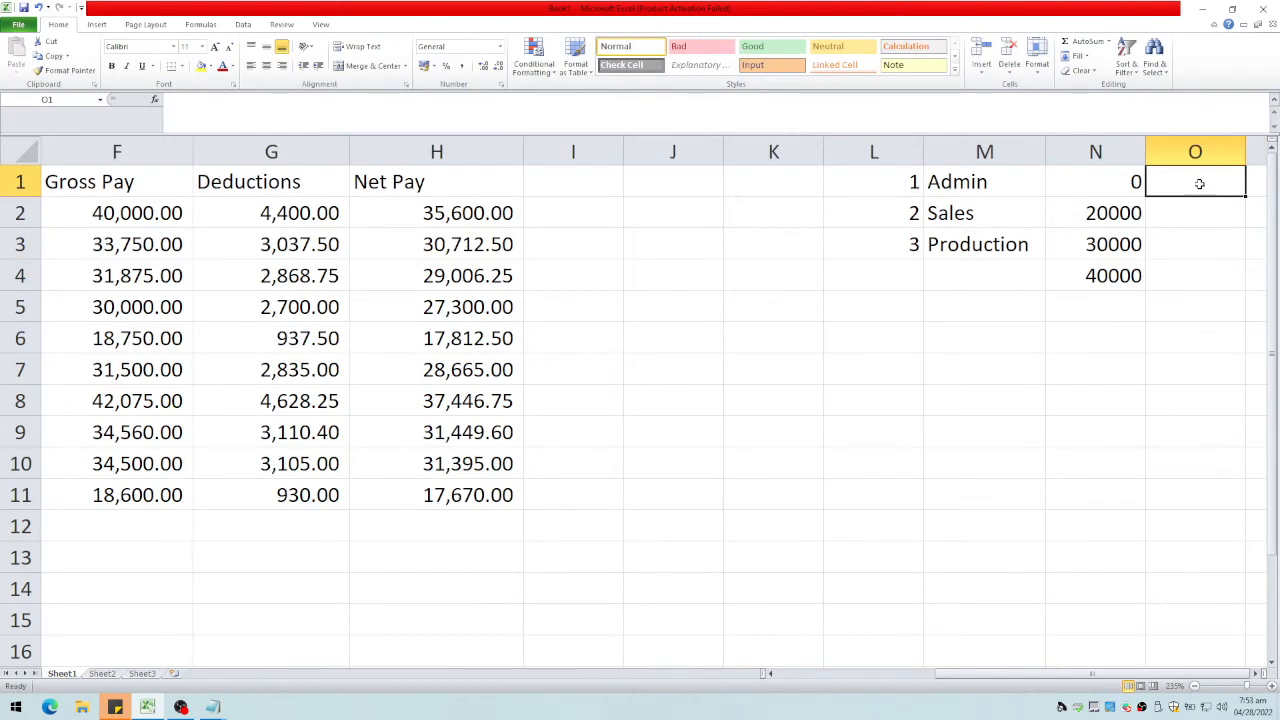
text(.05)
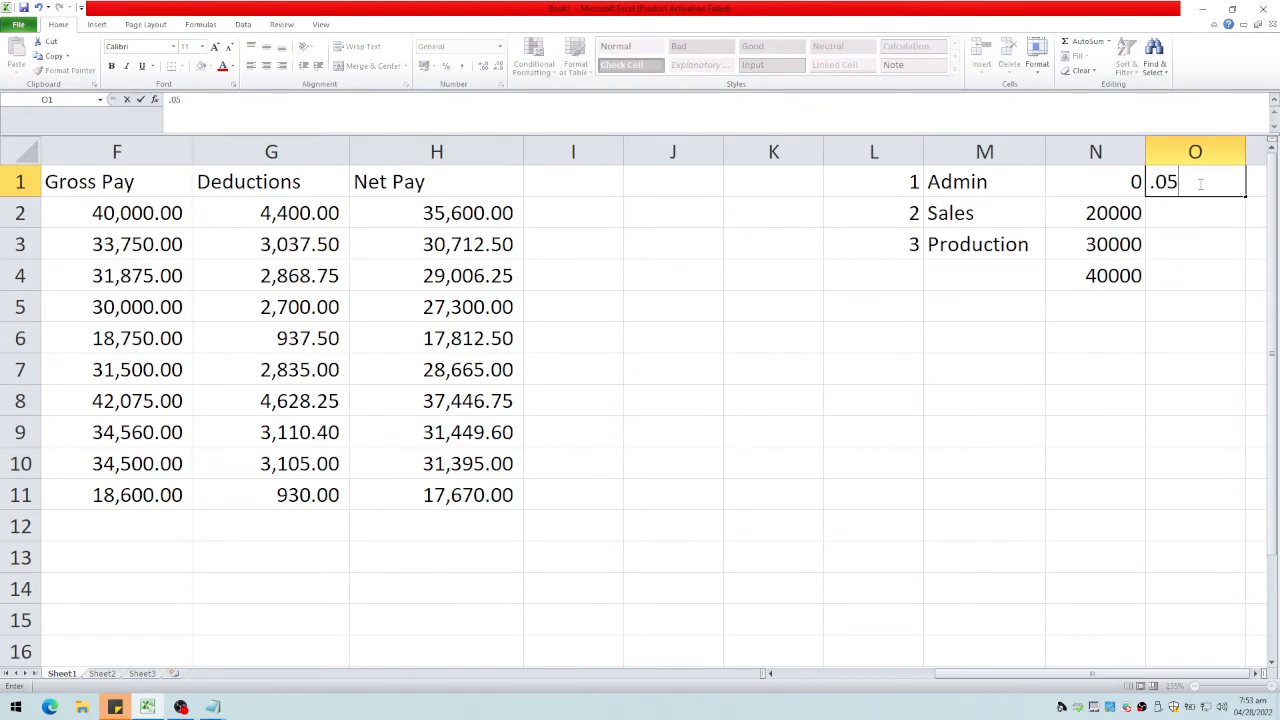
key(Return)
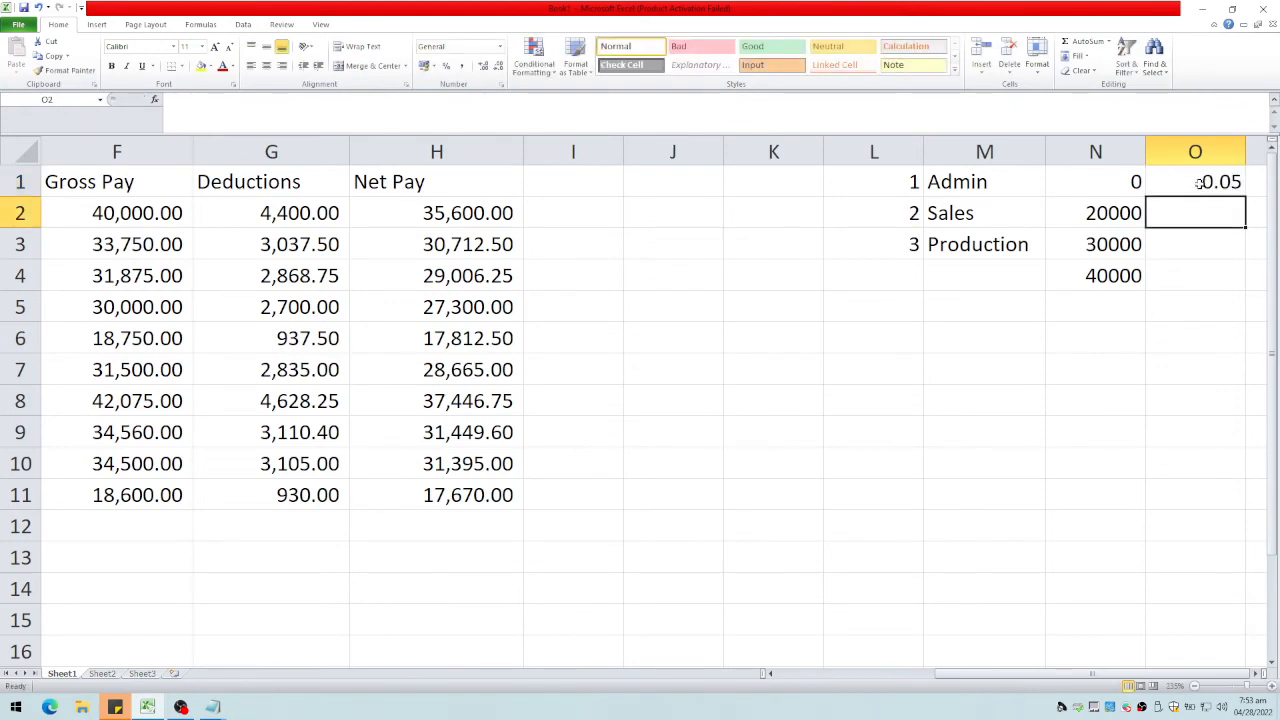
text(0.07)
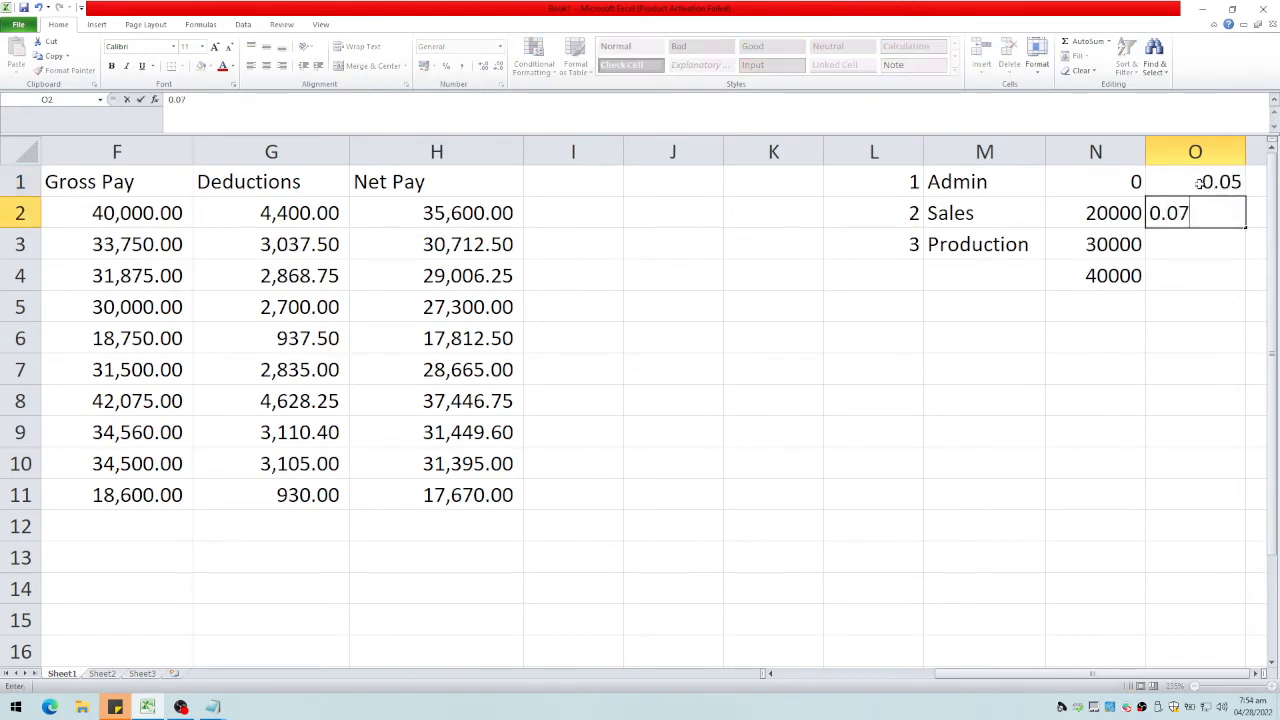
key(Return)
text(0.09)
key(Return)
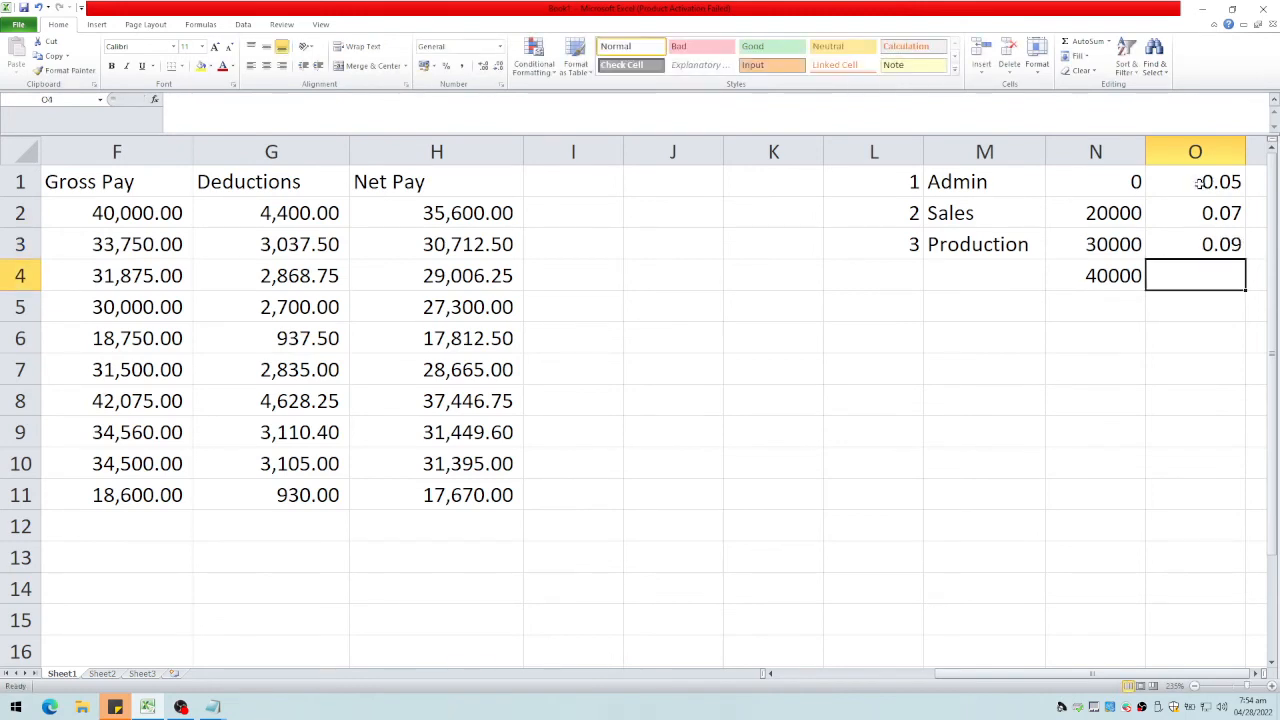
text(0.11)
key(Tab)
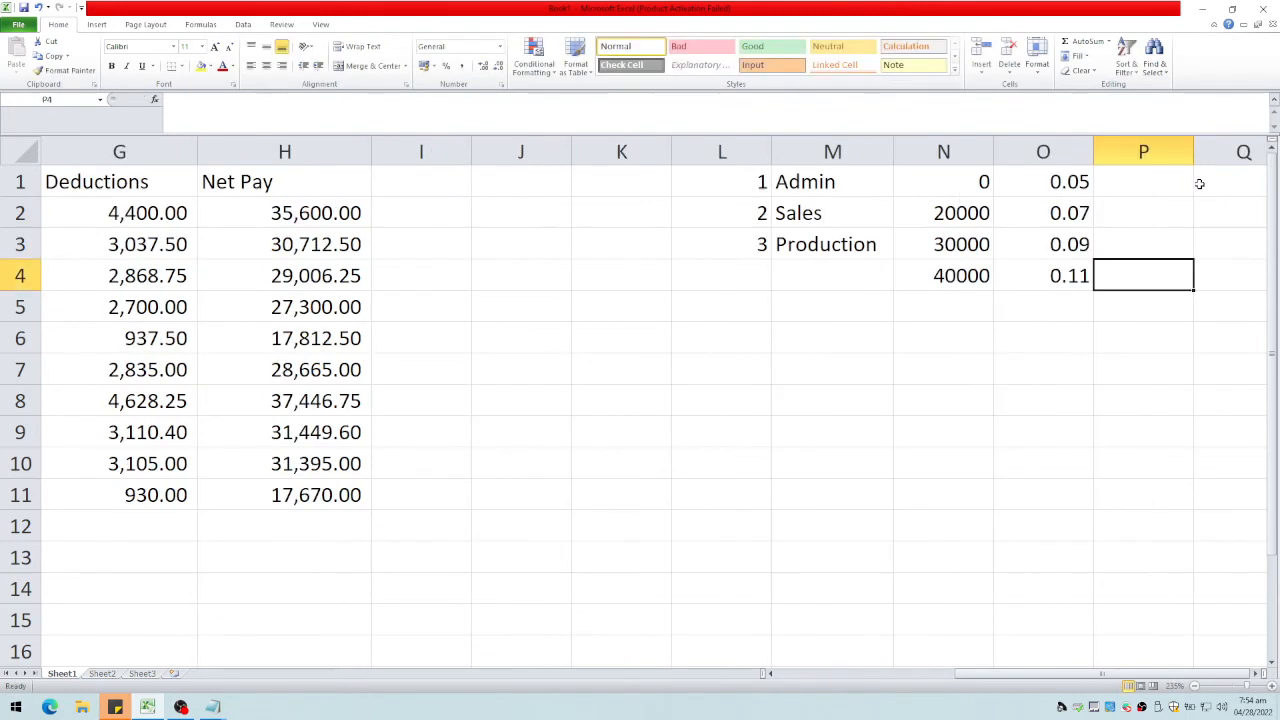
Step: Examine the deduction table in N1:O4 row by row, matching each gross pay threshold range with its rate
key(Up)
key(Up)
key(Up)
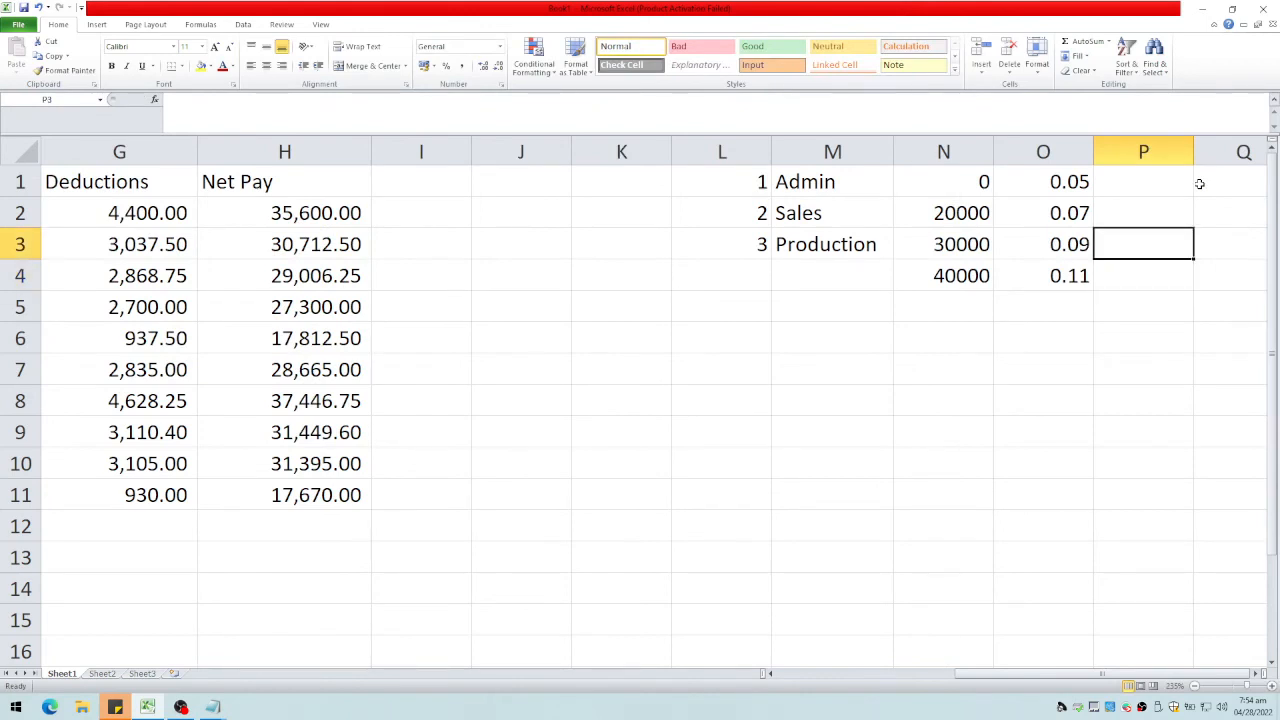
key(Left)
key(Left)
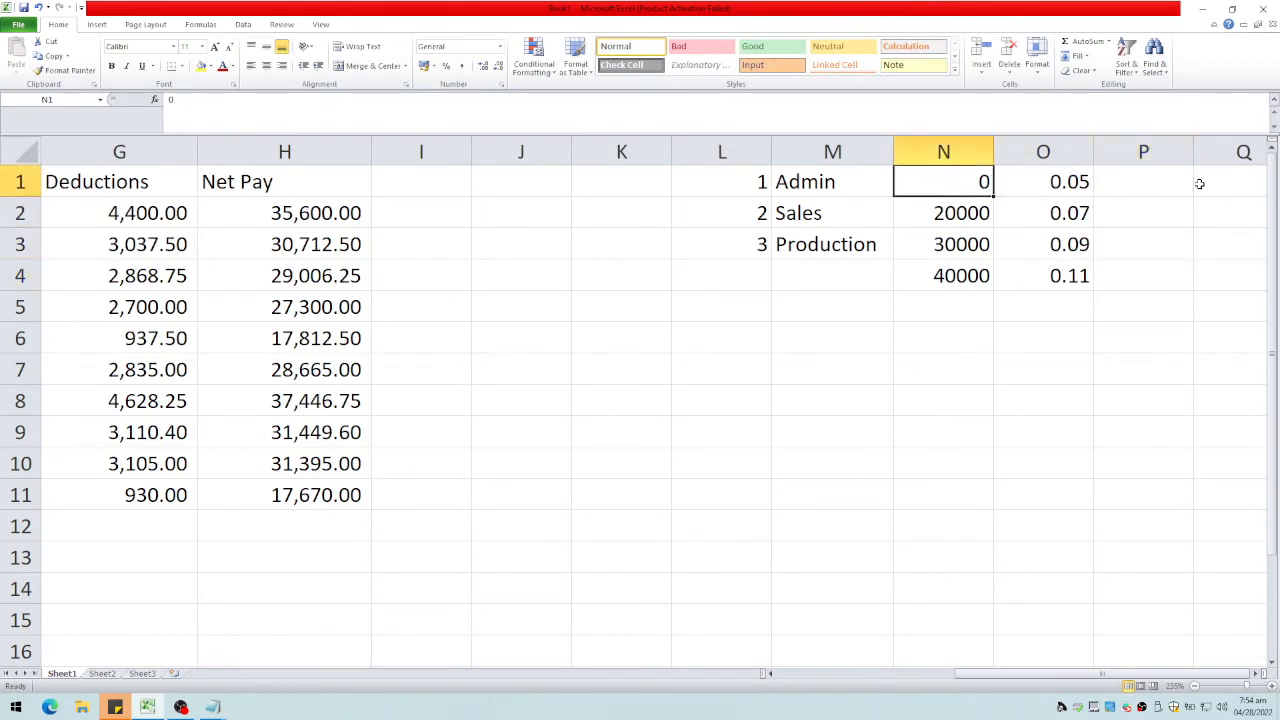
key(Down)
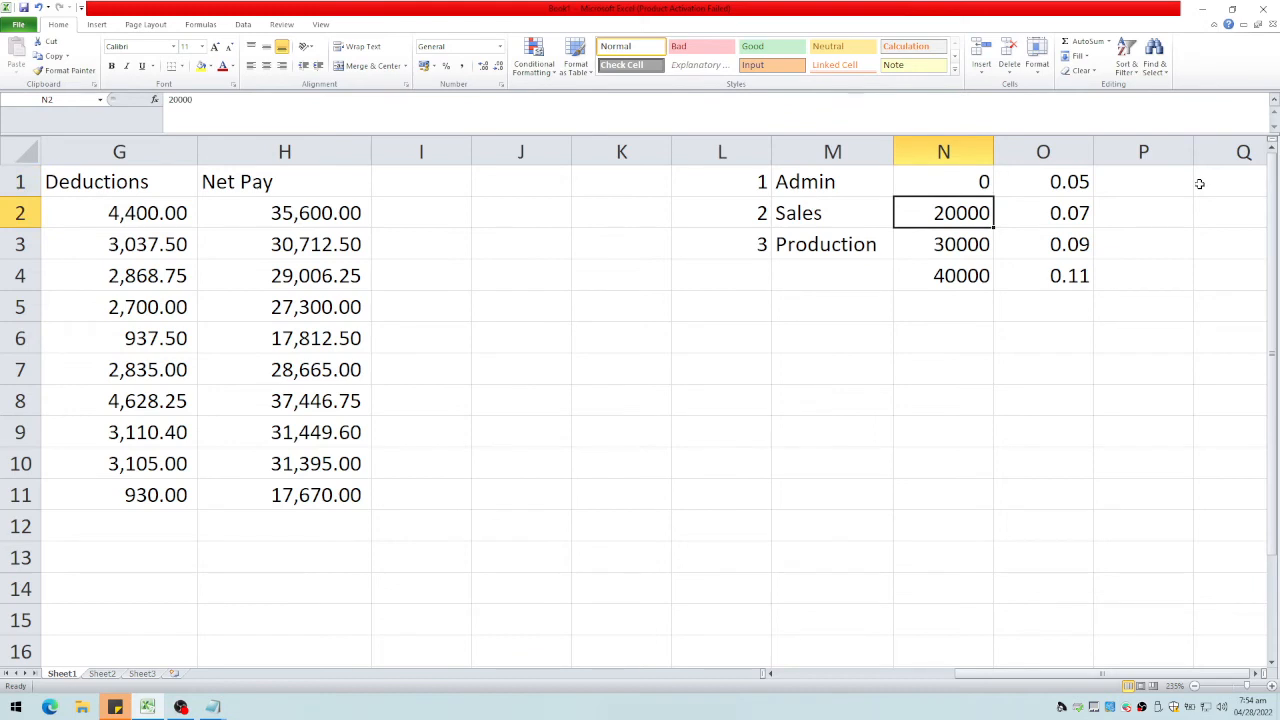
key(Up)
key(Right)
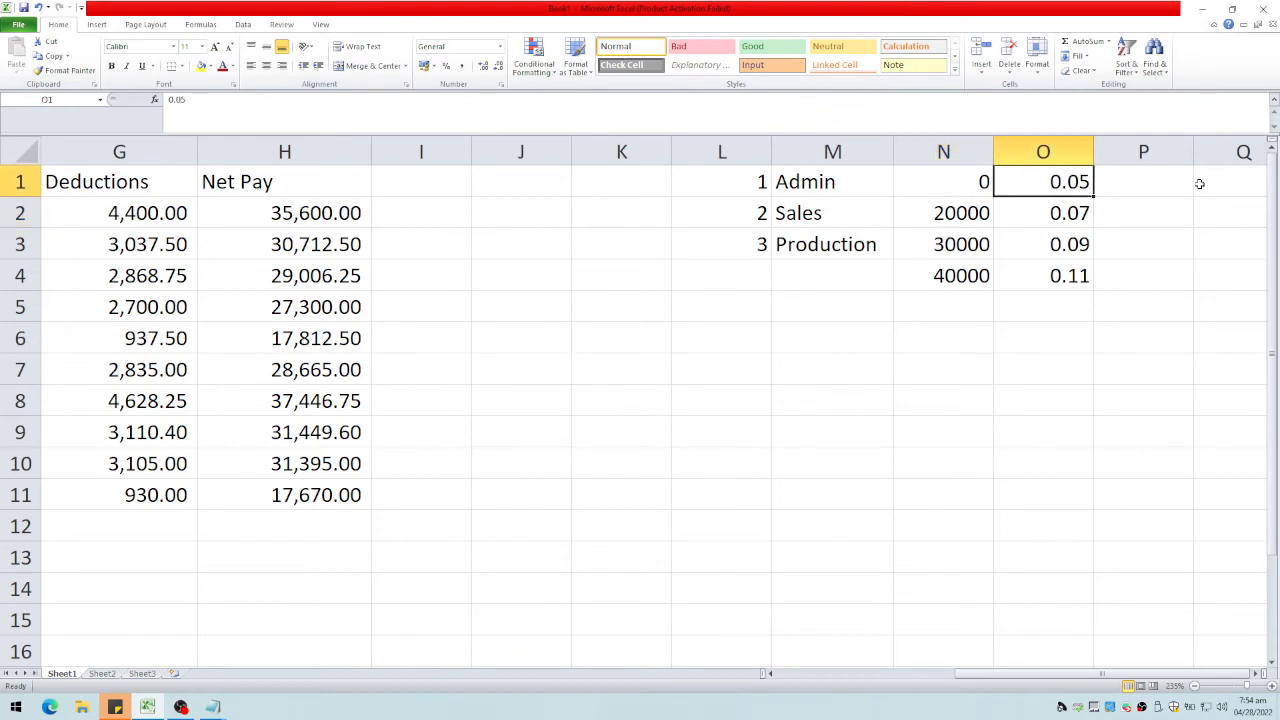
key(Down)
key(Left)
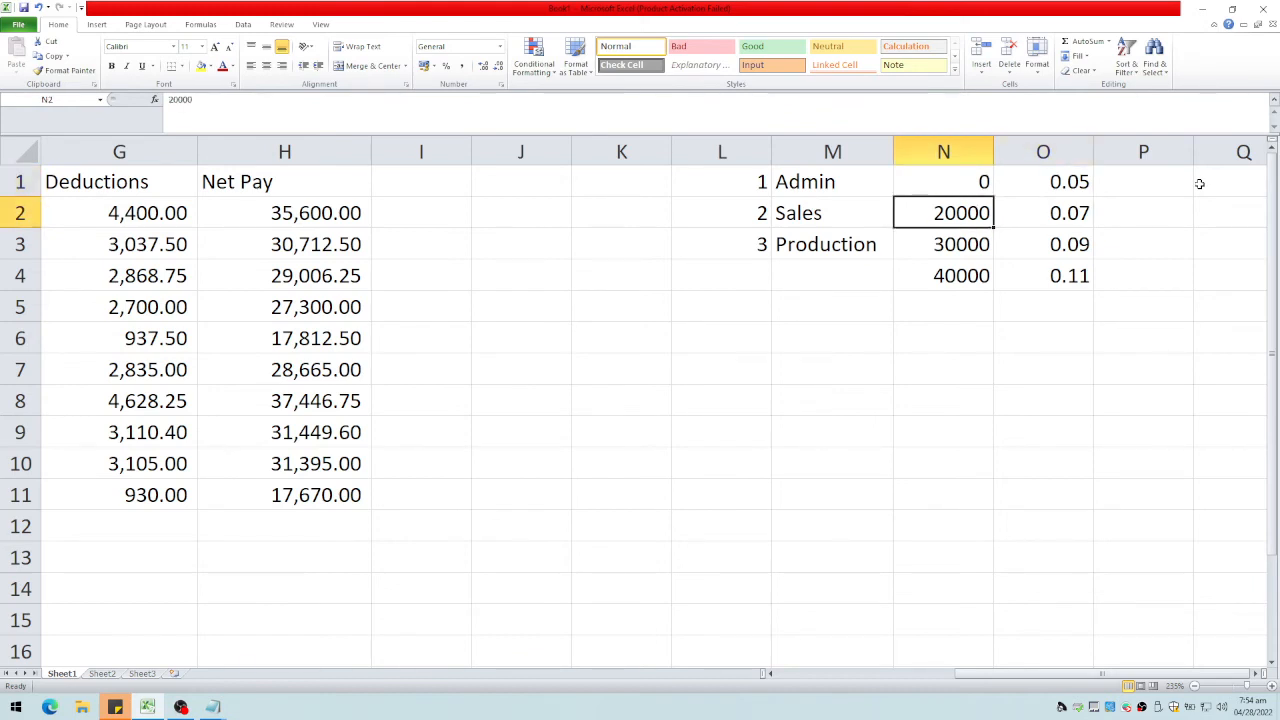
key(Down)
key(Up)
key(Right)
key(Left)
key(Down)
key(Up)
key(Down)
key(Up)
key(Down)
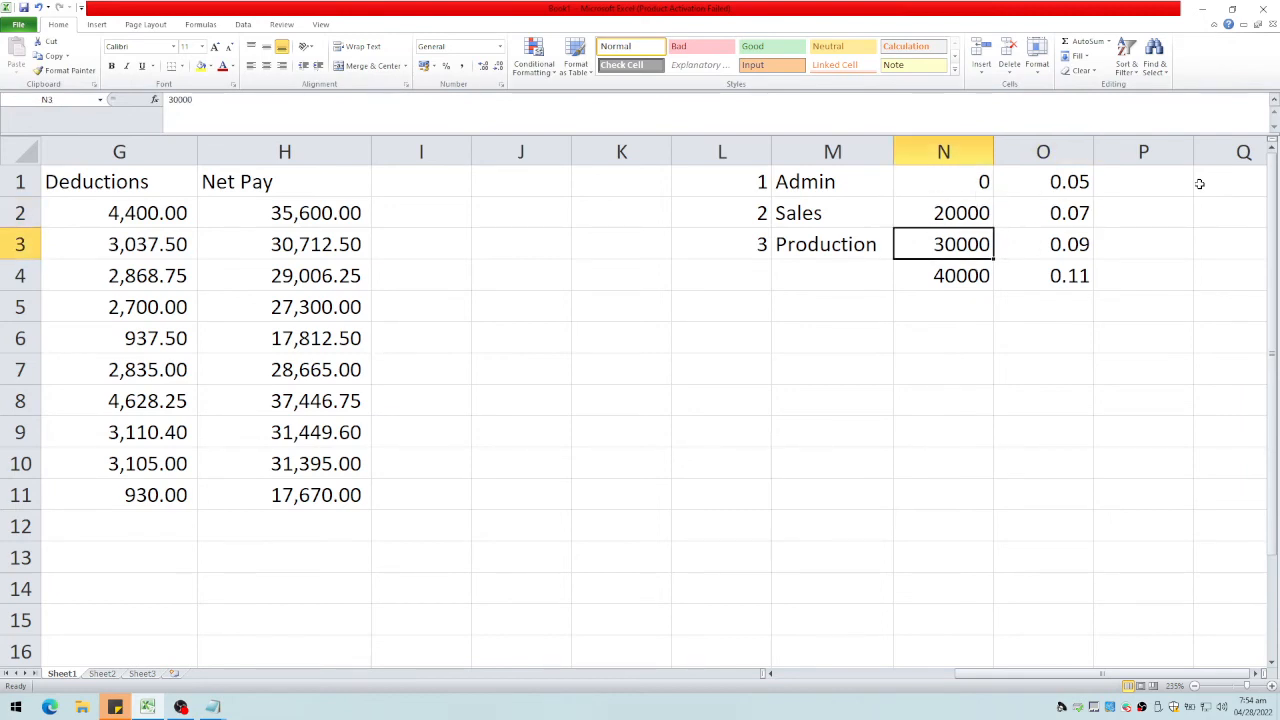
key(Right)
key(Left)
key(Up)
key(Down)
key(Up)
key(Right)
key(Down)
key(Left)
key(Right)
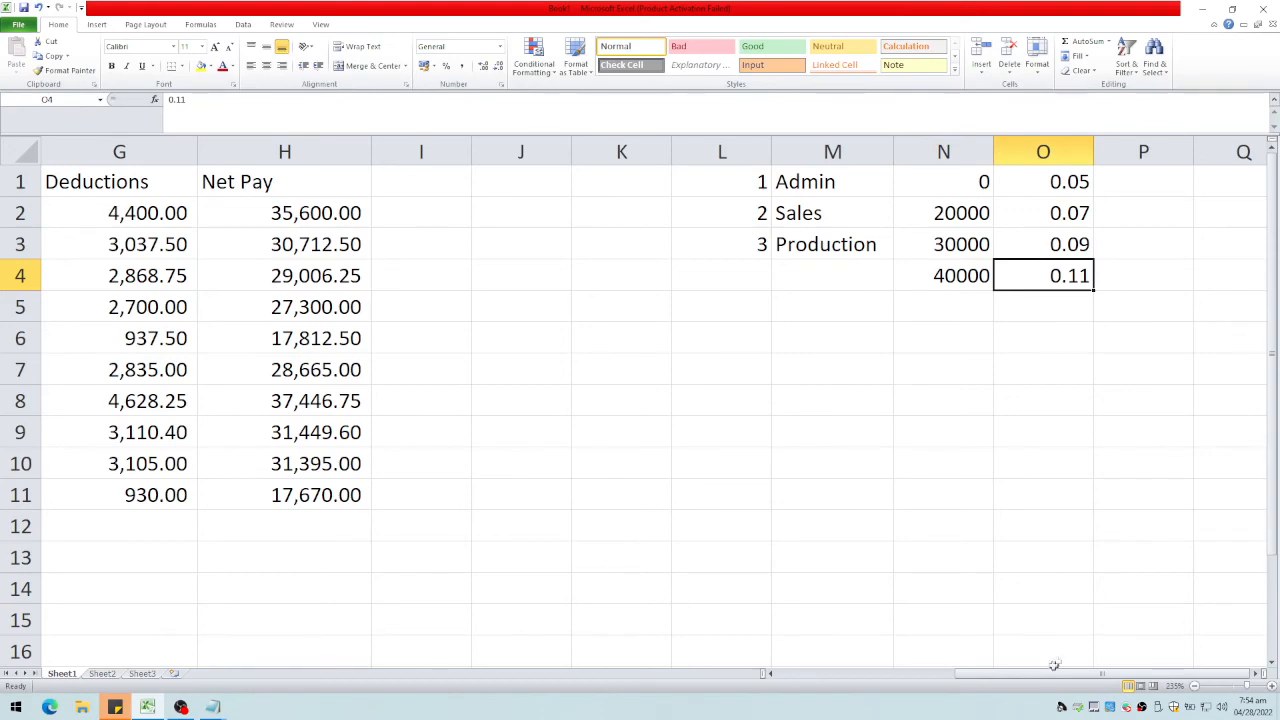
Step: Insert a blank column between Deductions and Net Pay, and slightly narrow the Net Pay column
drag(1060, 673, 1000, 671)
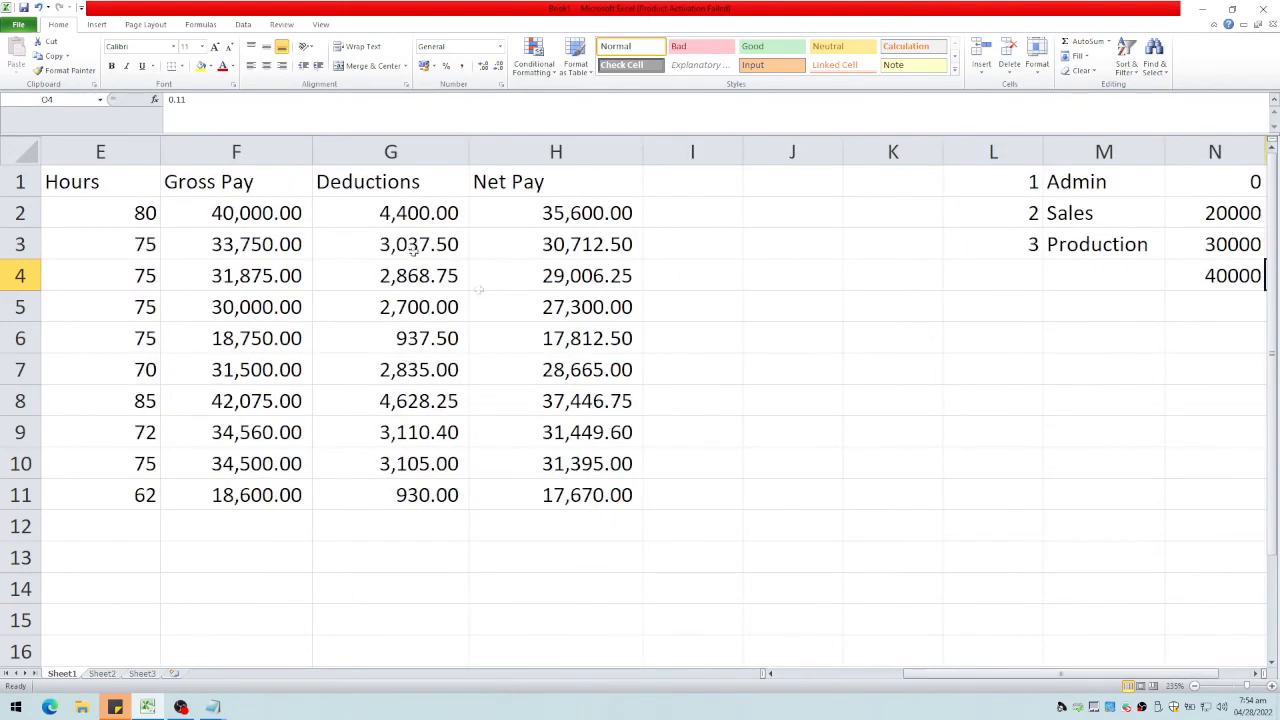
click(396, 210)
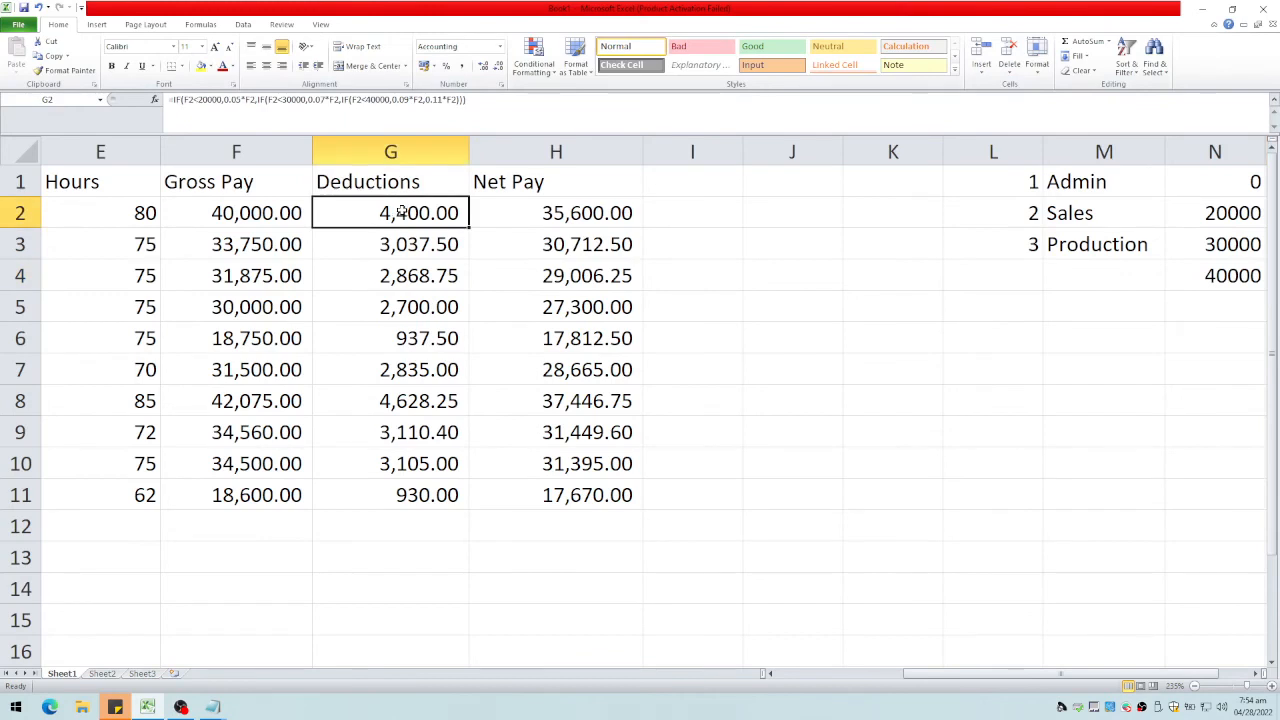
click(491, 147)
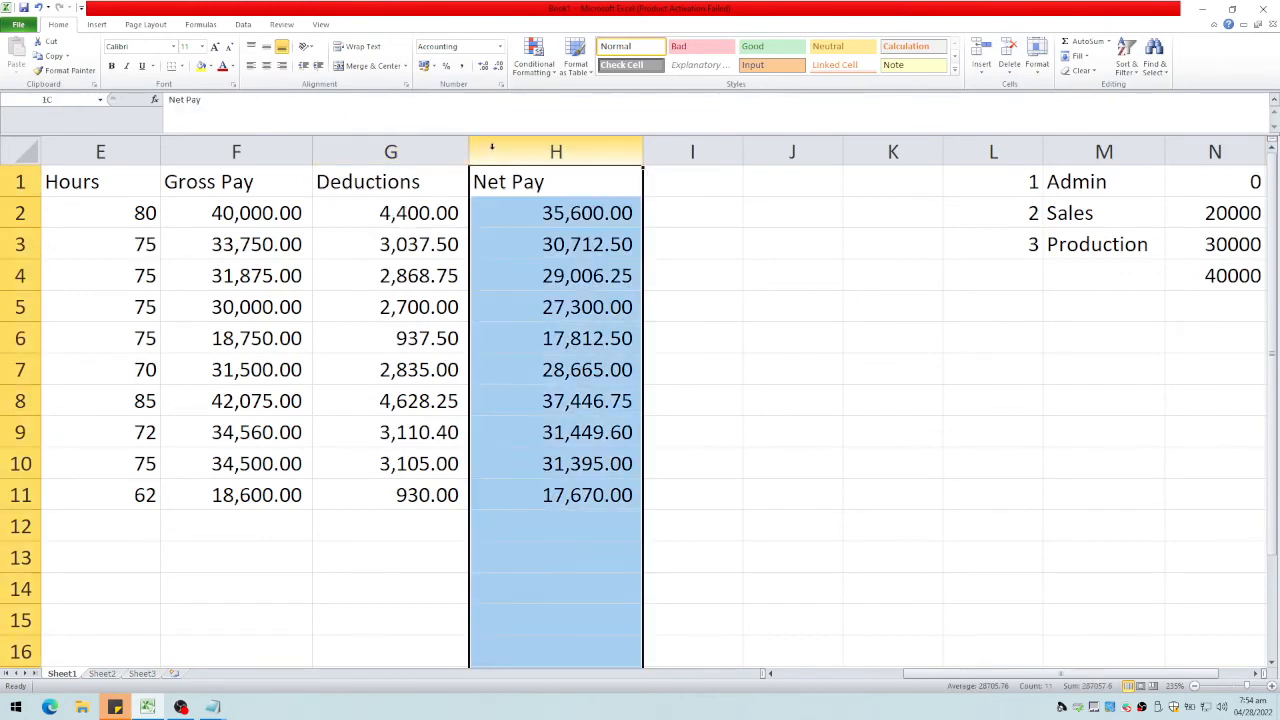
right_click(496, 150)
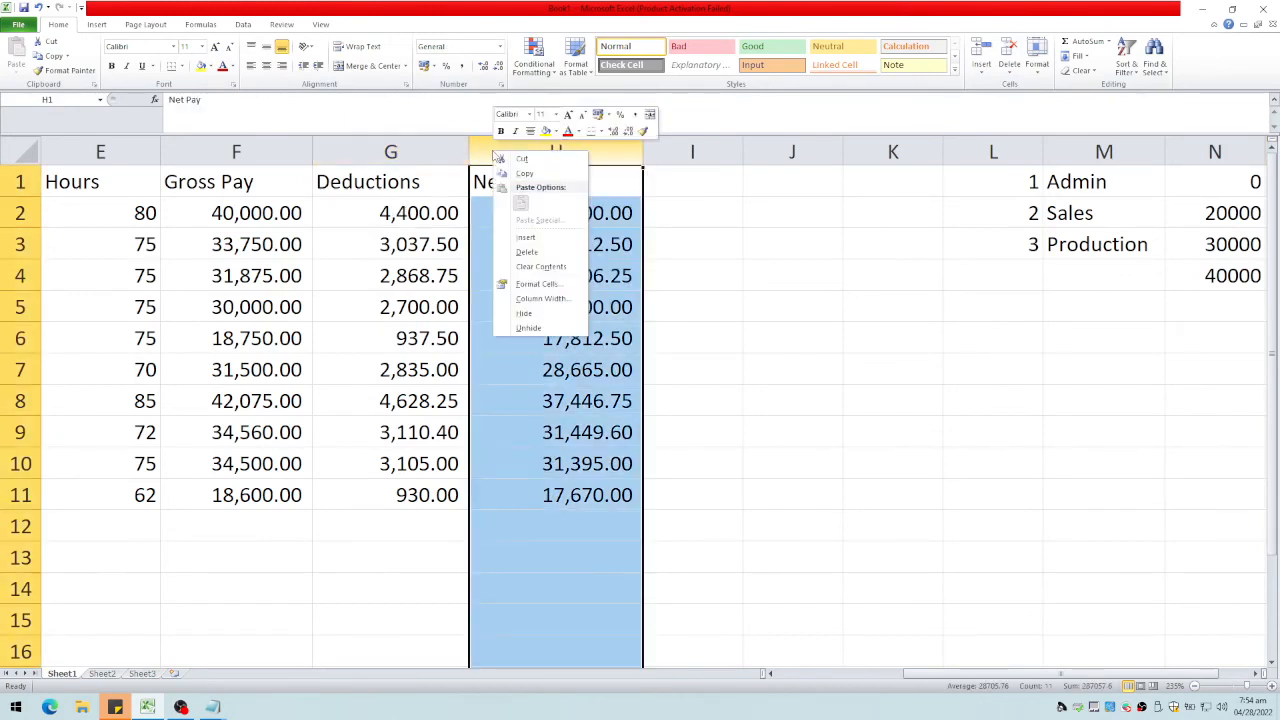
click(536, 240)
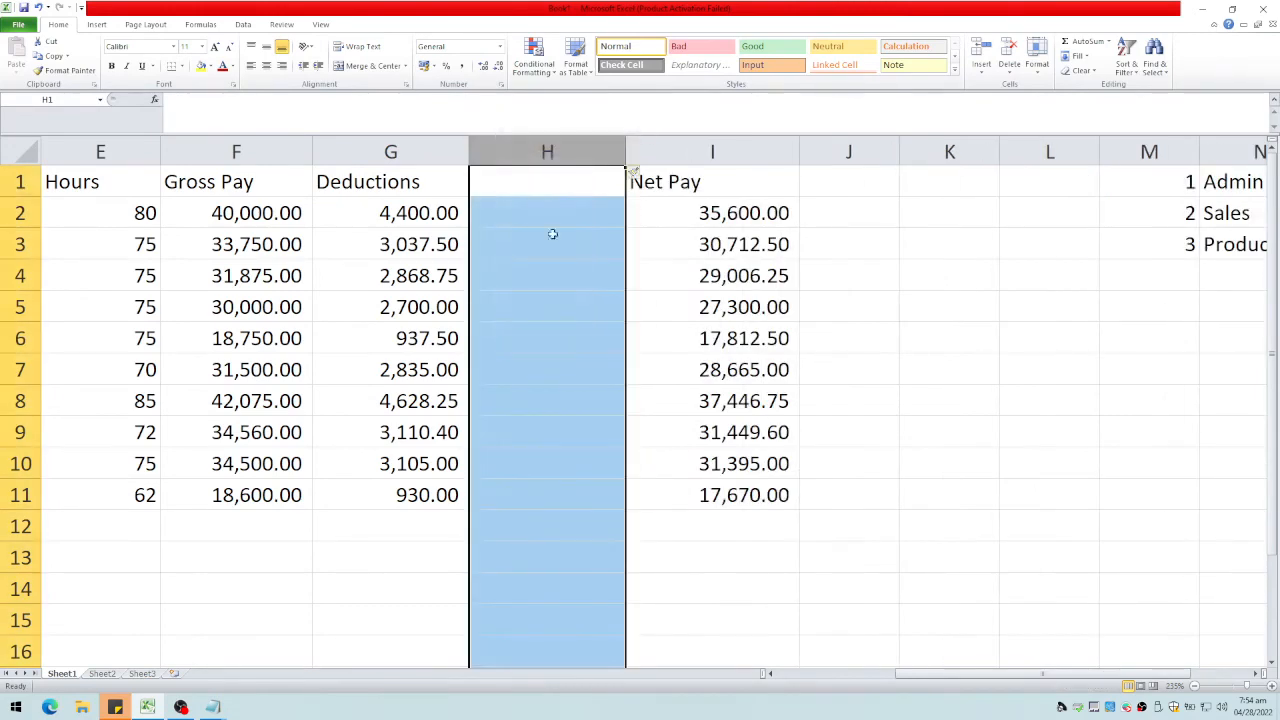
drag(797, 150, 778, 150)
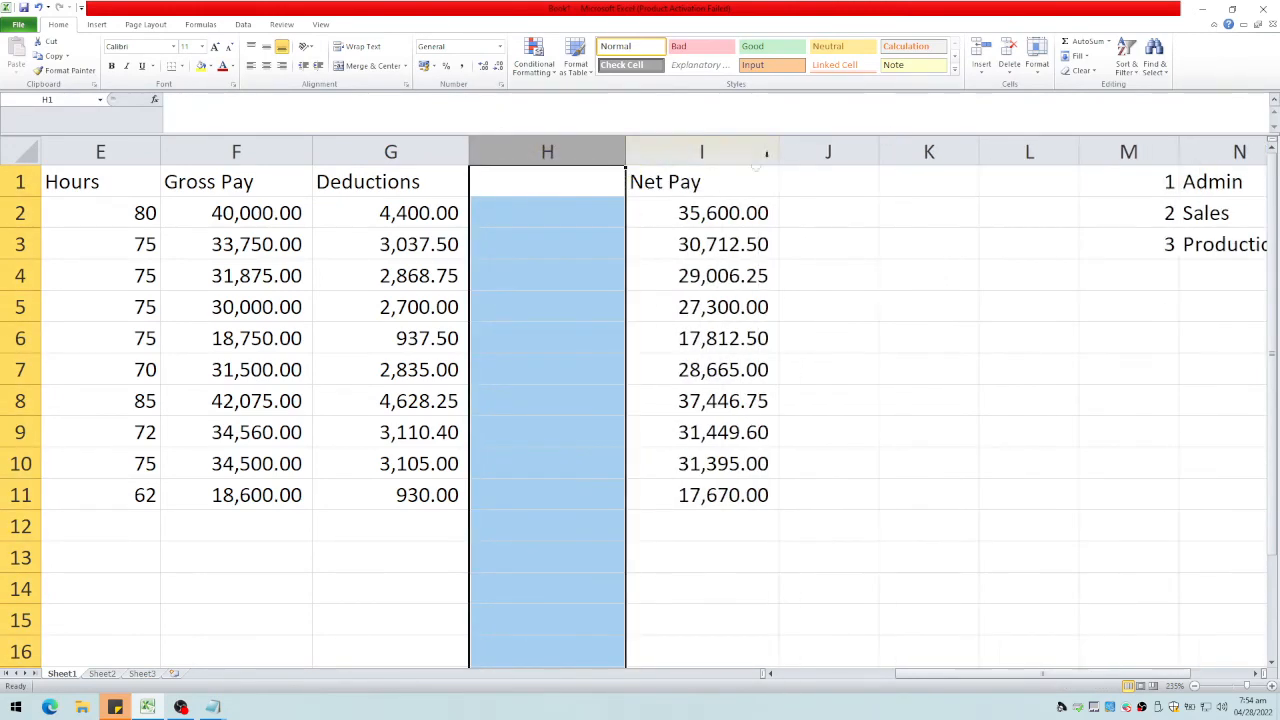
Step: Check the Net Pay formula in I2, and enter the header Deductions in H1 of the new column
click(716, 211)
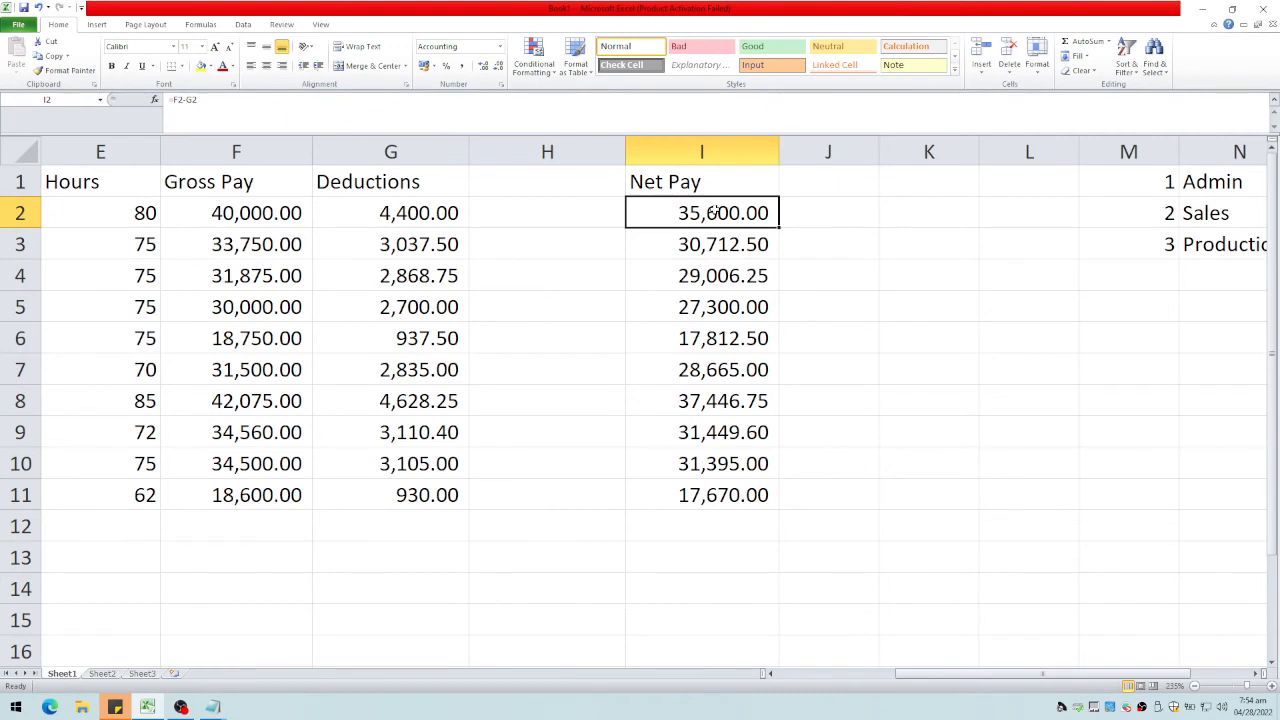
click(541, 186)
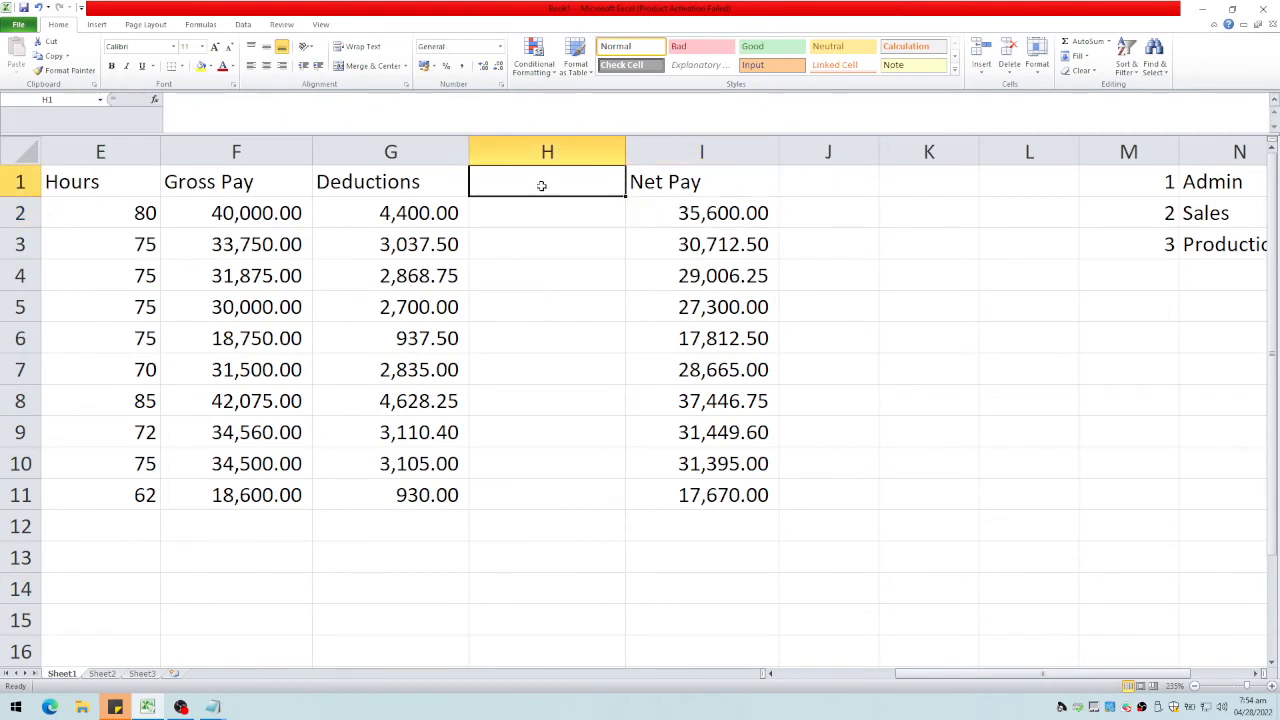
text(Deductions)
key(Return)
key(Left)
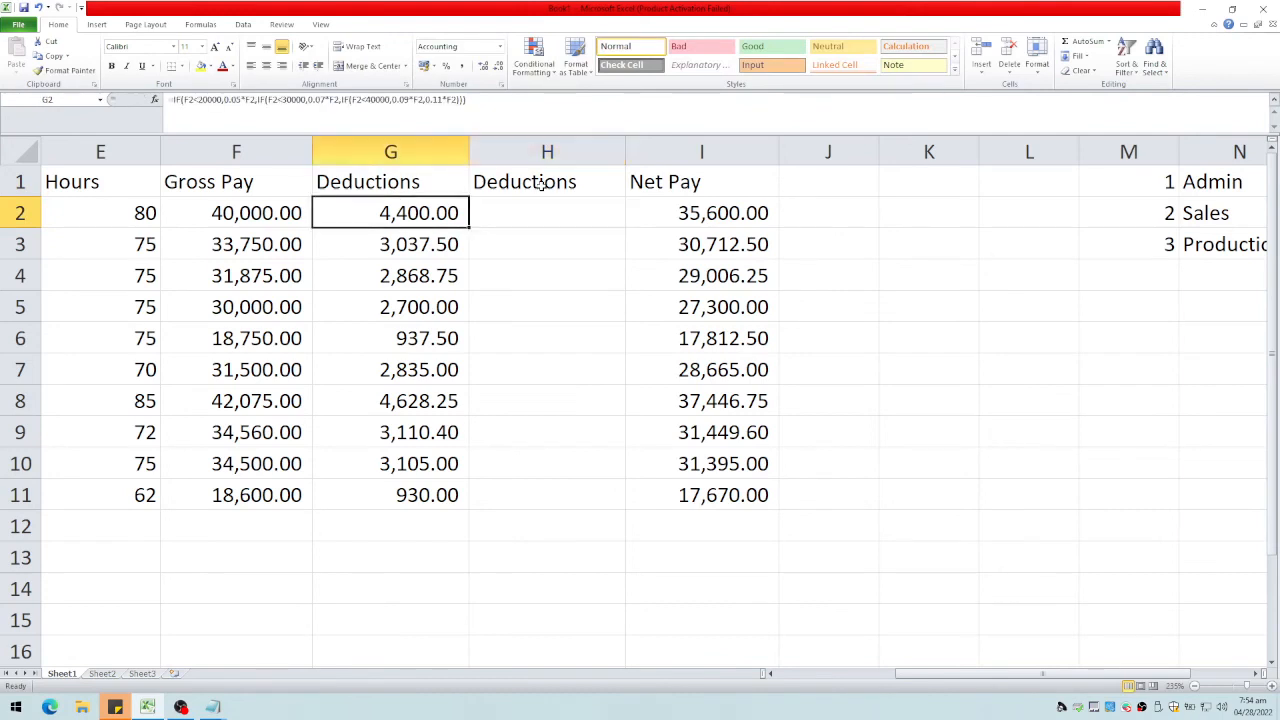
Step: Start a VLOOKUP formula in H2 with F2 as the lookup value and the absolute range $O$1:$P$4 as the table
key(Right)
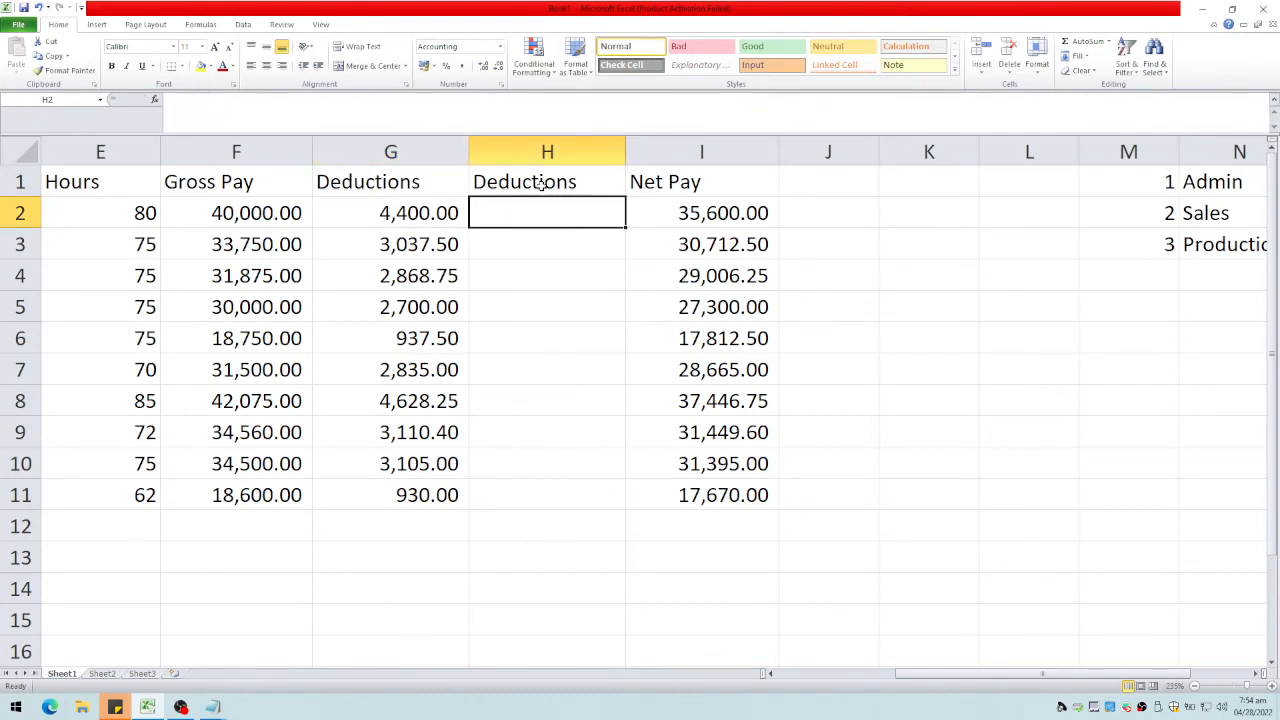
text(=vlookup()
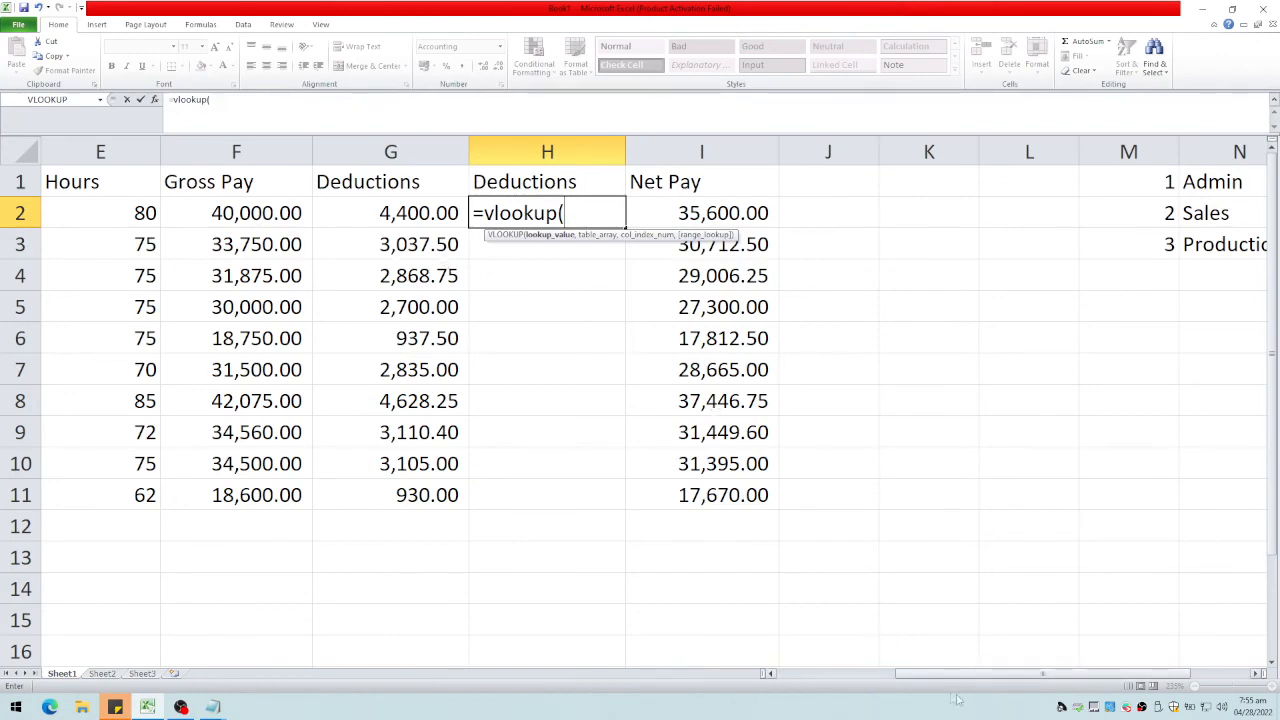
drag(966, 676, 1033, 677)
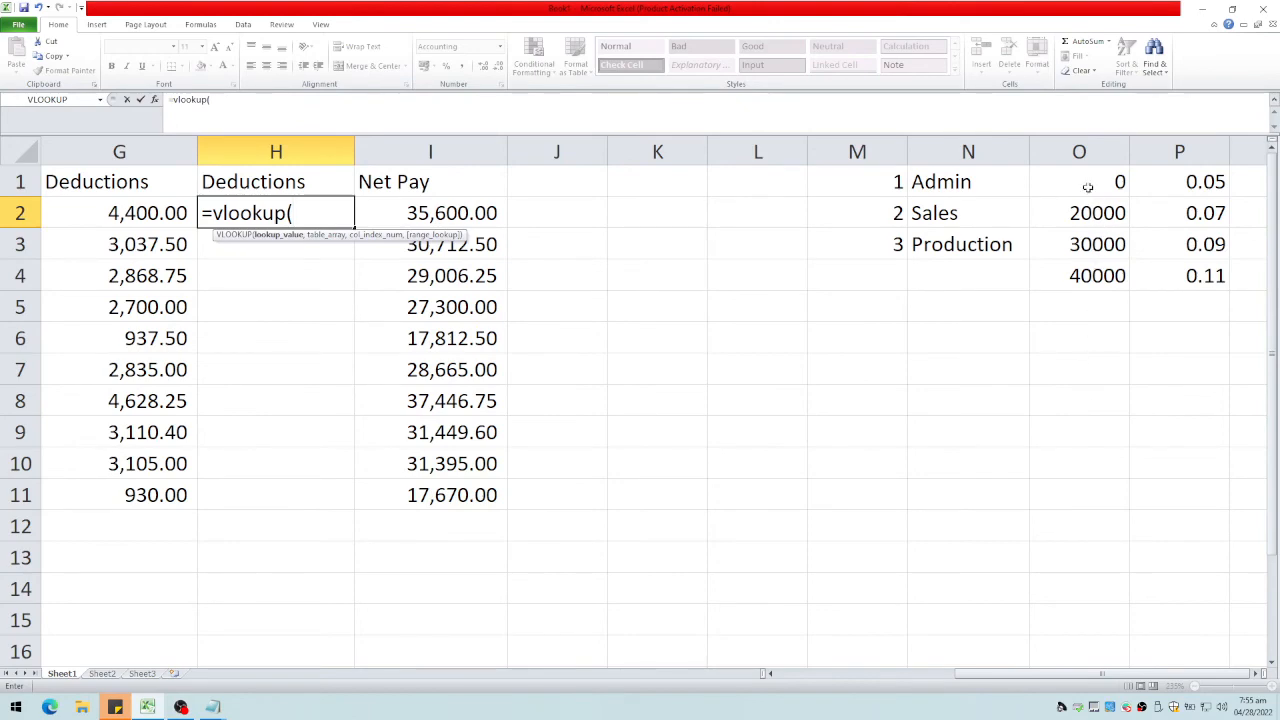
drag(1033, 677, 956, 668)
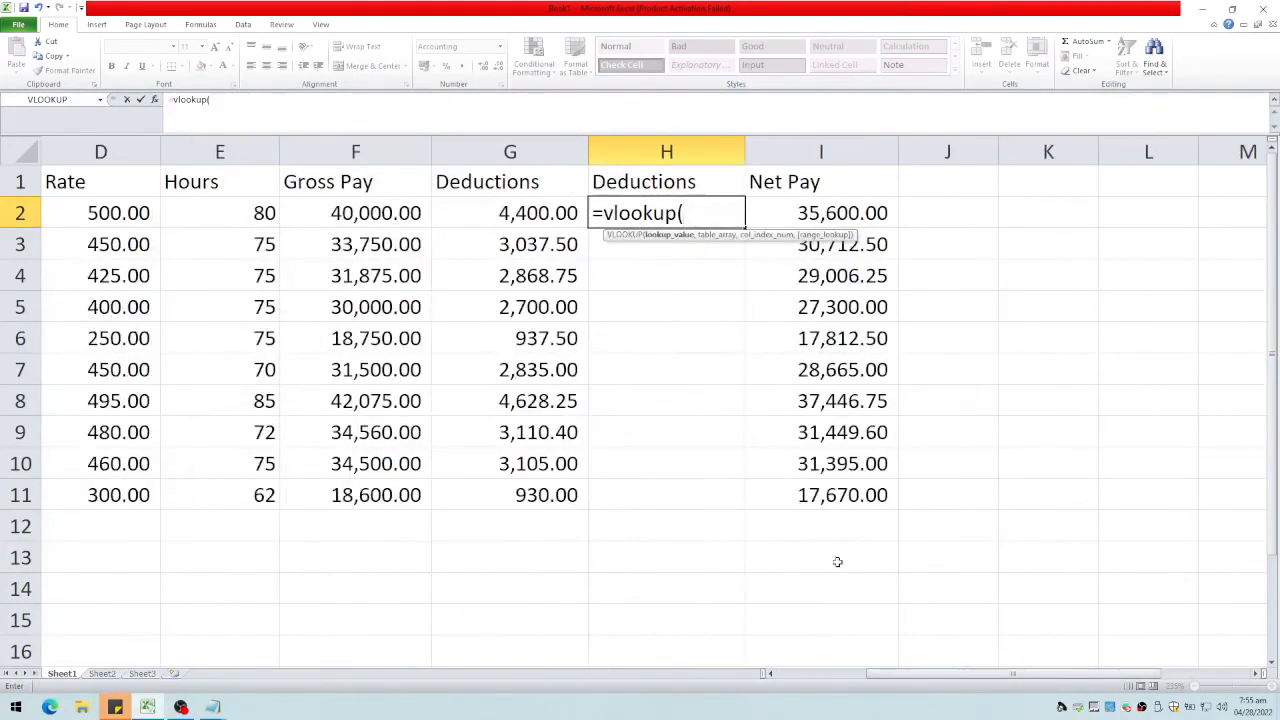
click(364, 216)
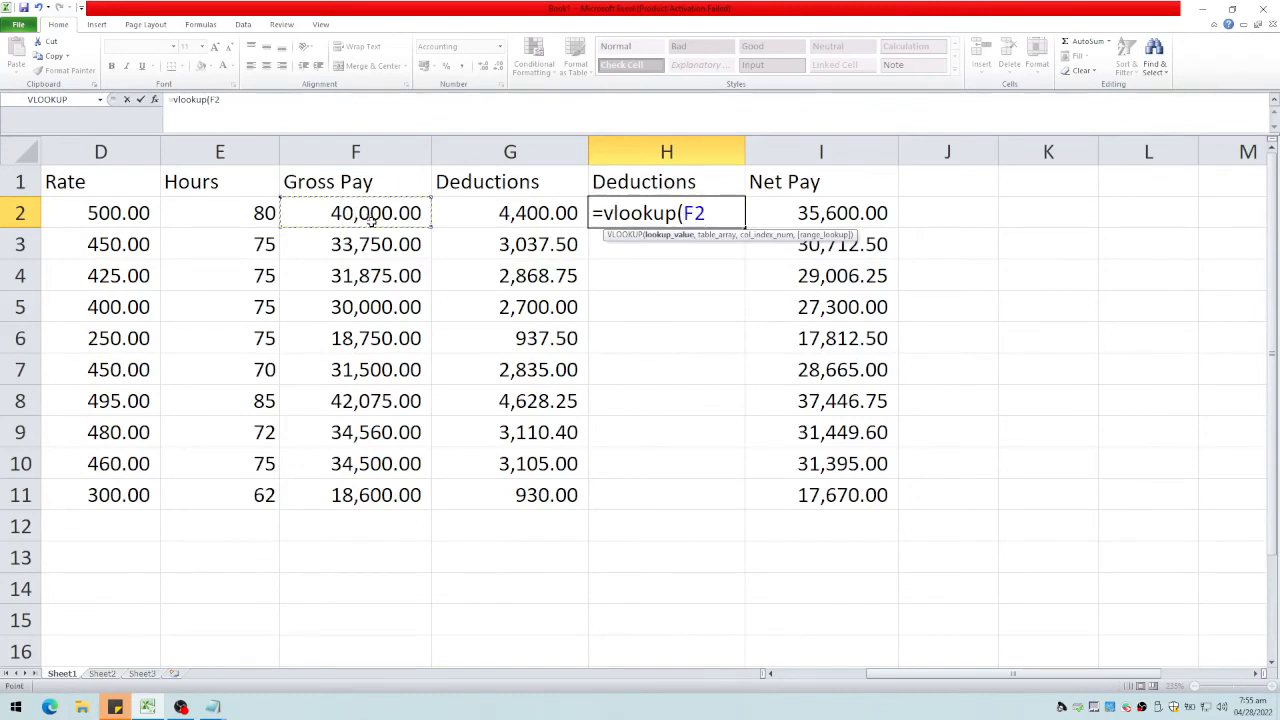
text(,)
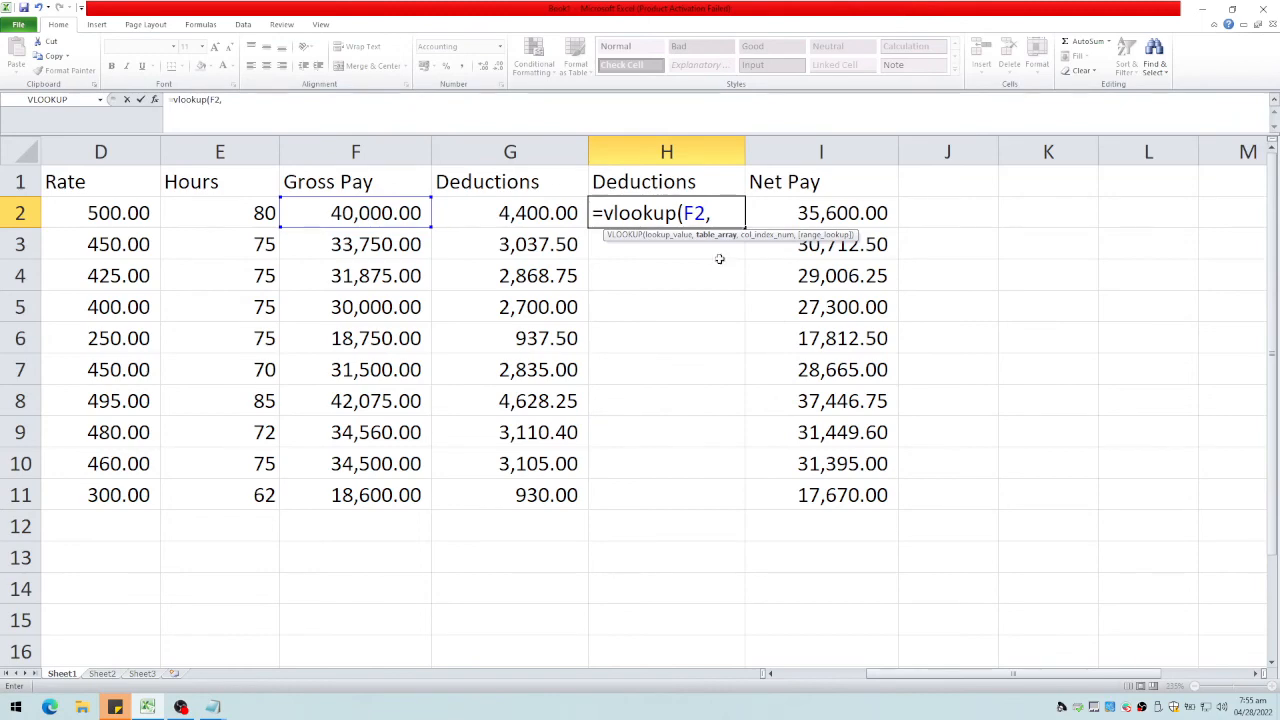
drag(908, 678, 1000, 678)
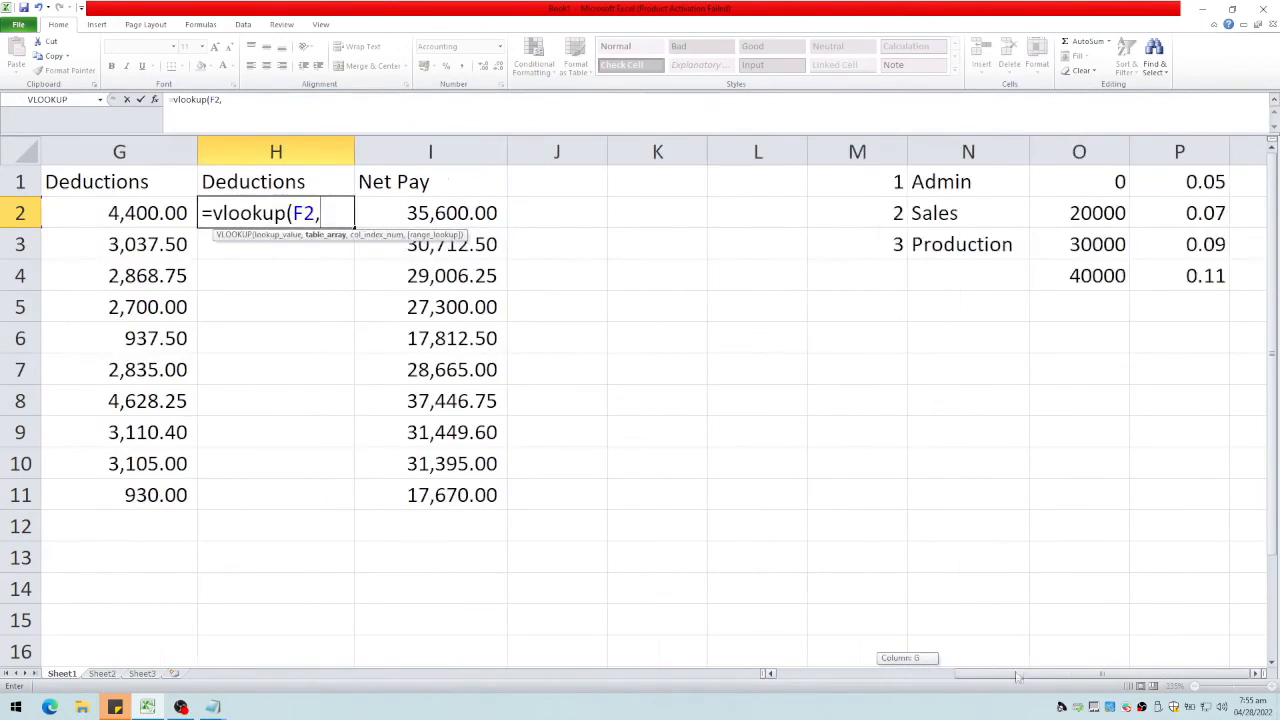
drag(1078, 185, 1143, 277)
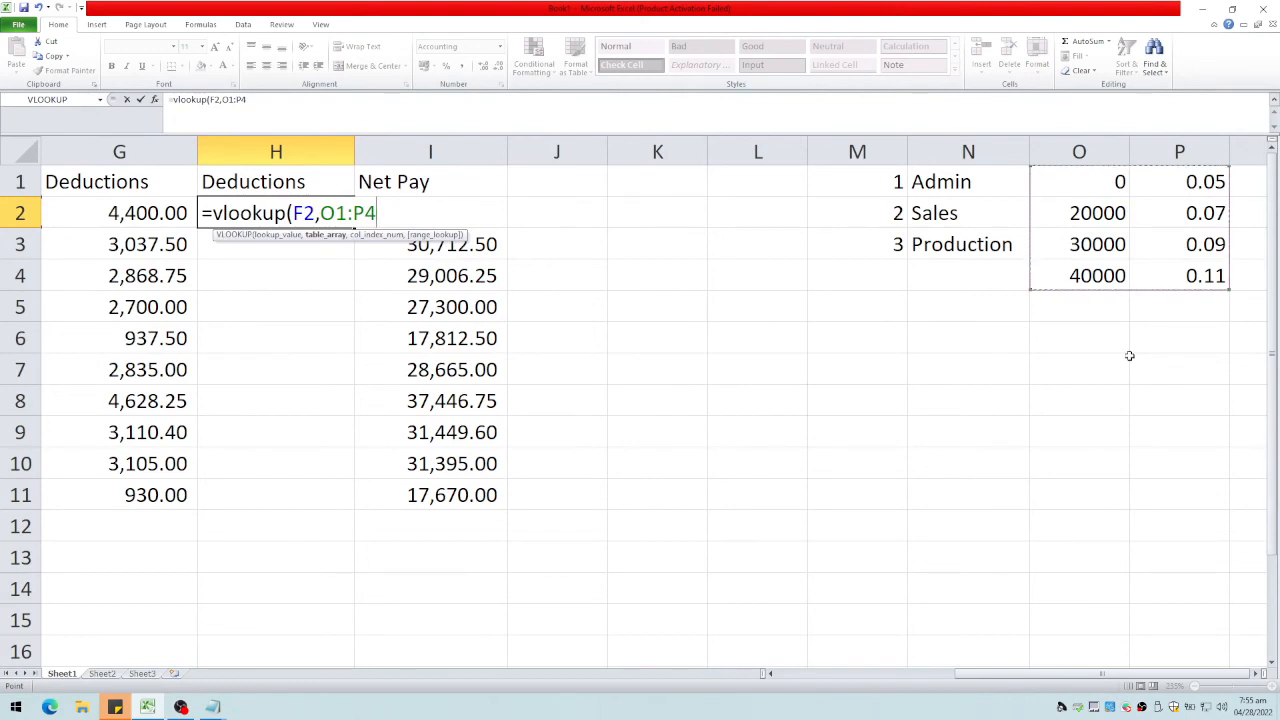
key(F4)
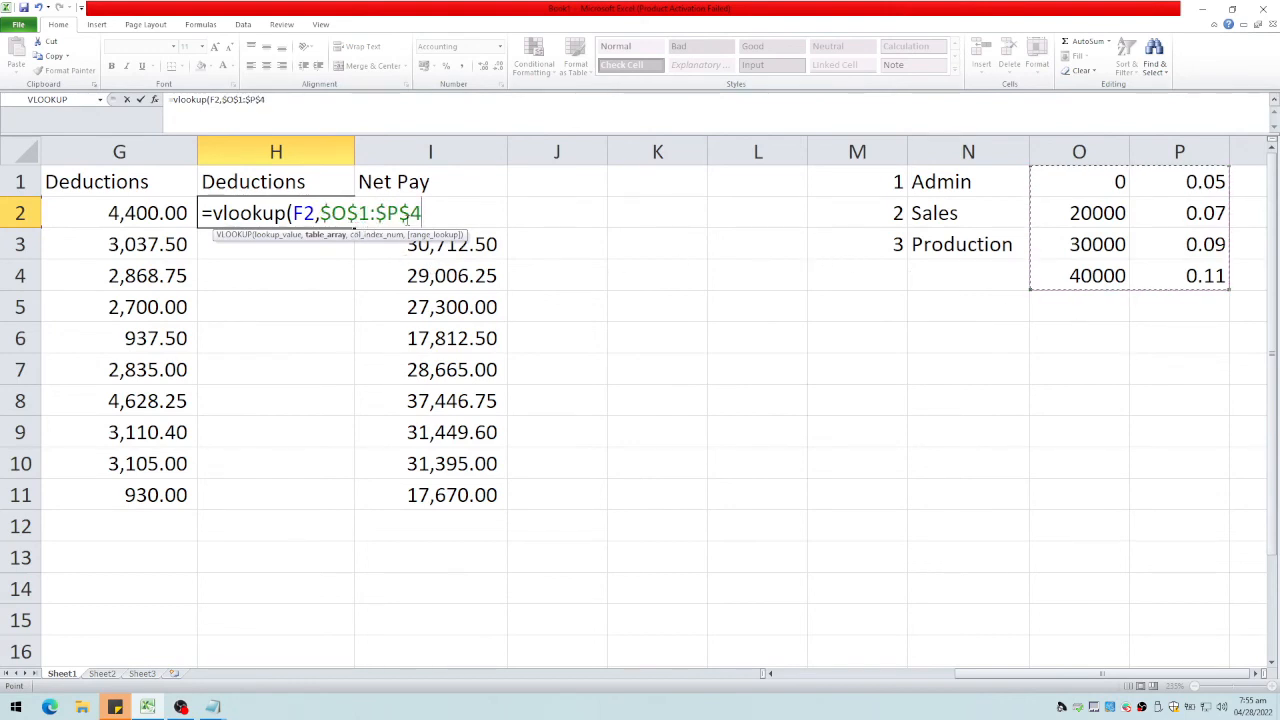
Step: Complete the H2 formula with column index 2 and TRUE for approximate match, and multiply the lookup by F2
text(,)
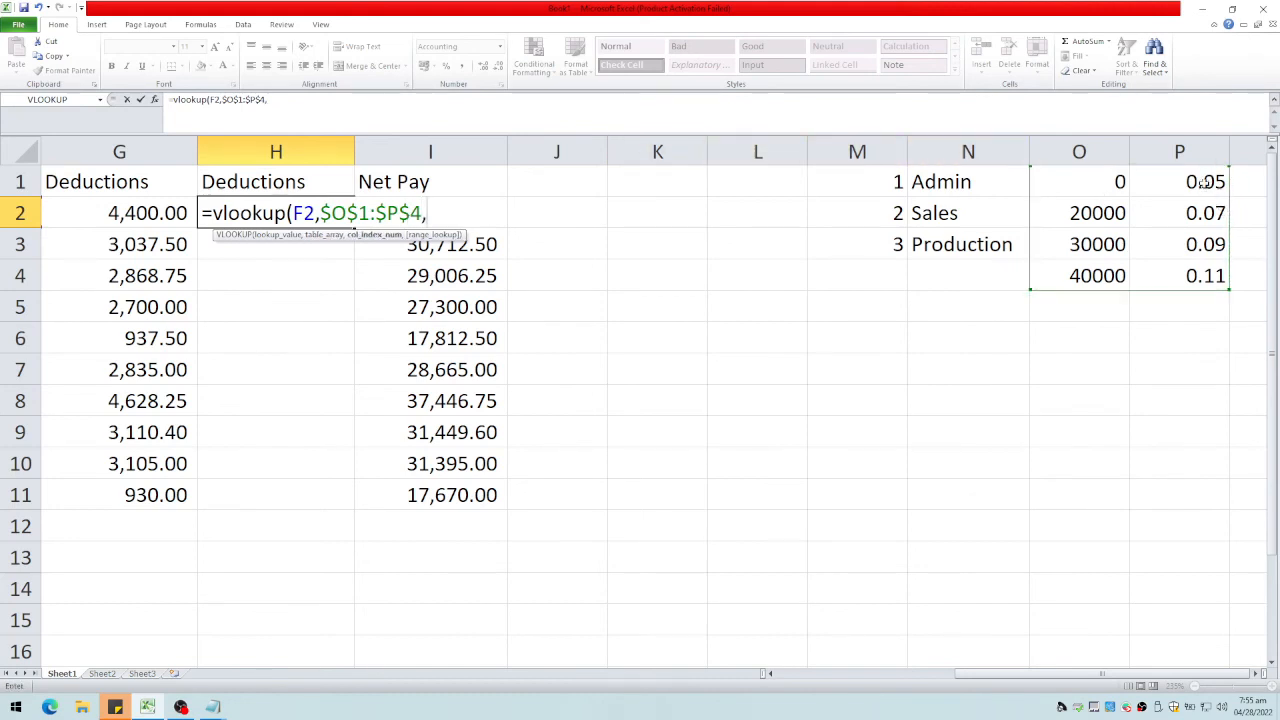
text(2,)
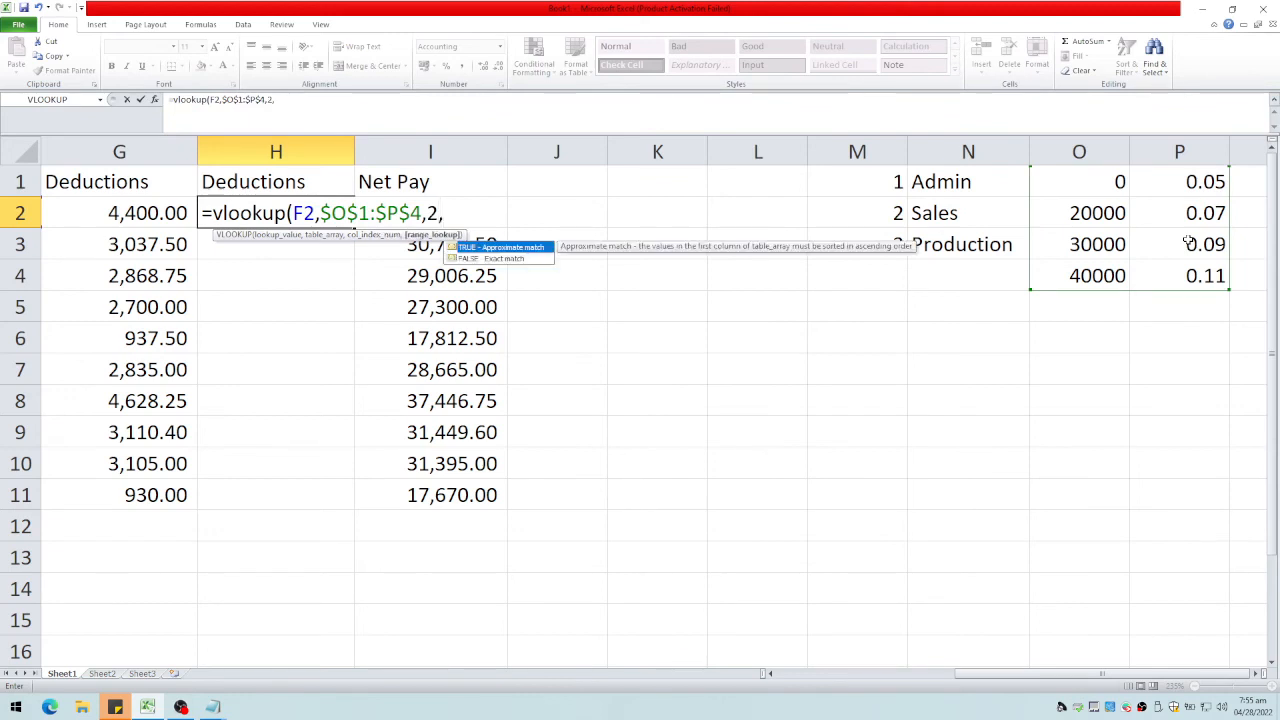
text(tru)
key(BackSpace)
text(rue))
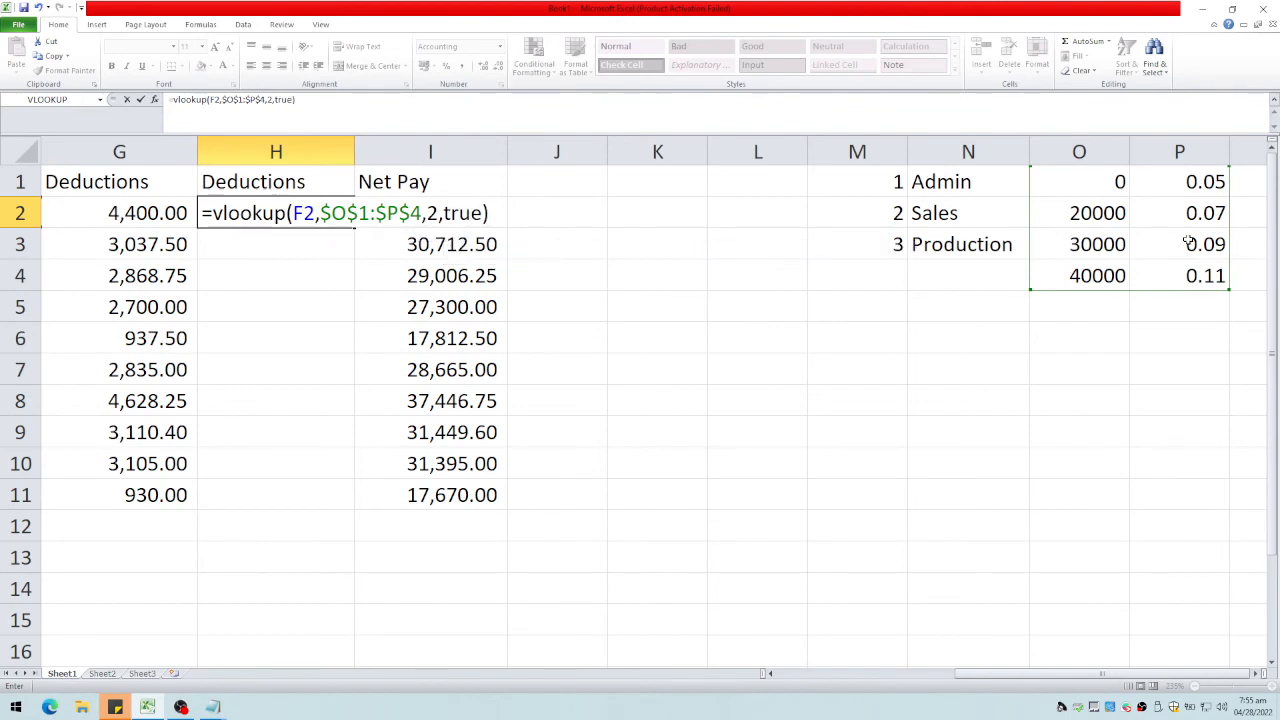
text(* f2)
key(Return)
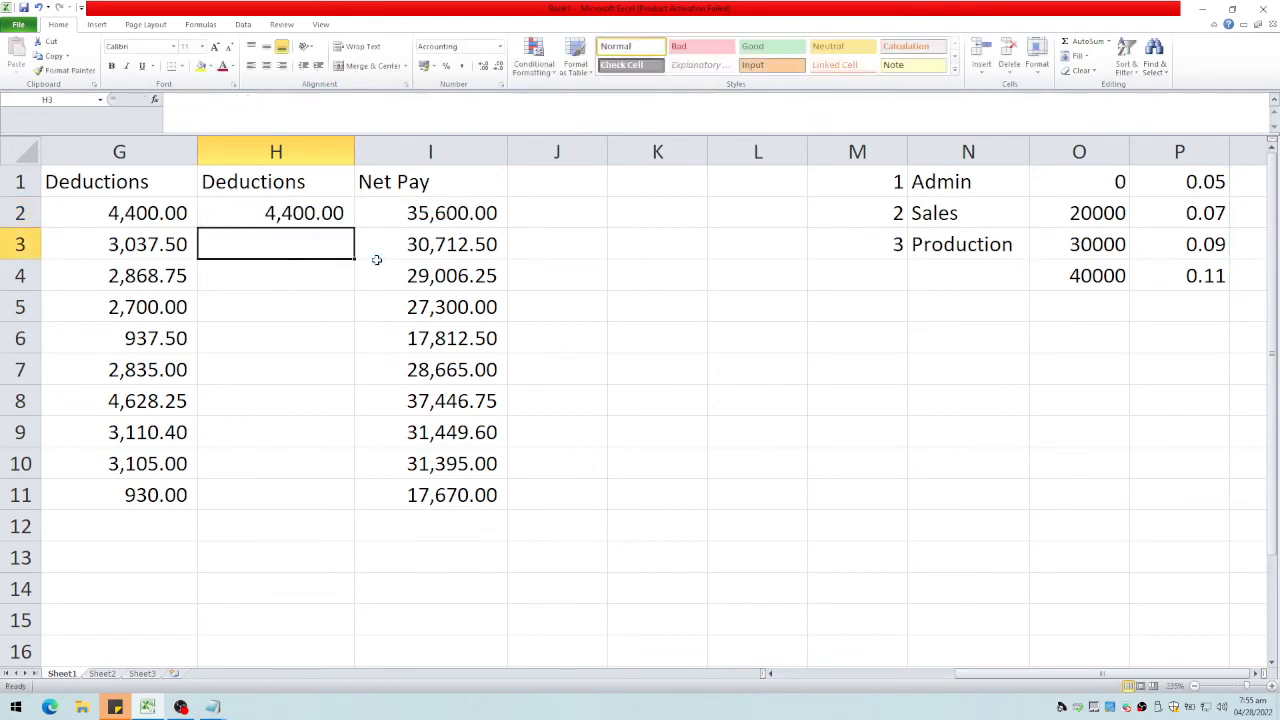
Step: Compare the nested IF formula in G2 with the VLOOKUP formula in H2
drag(1040, 680, 980, 680)
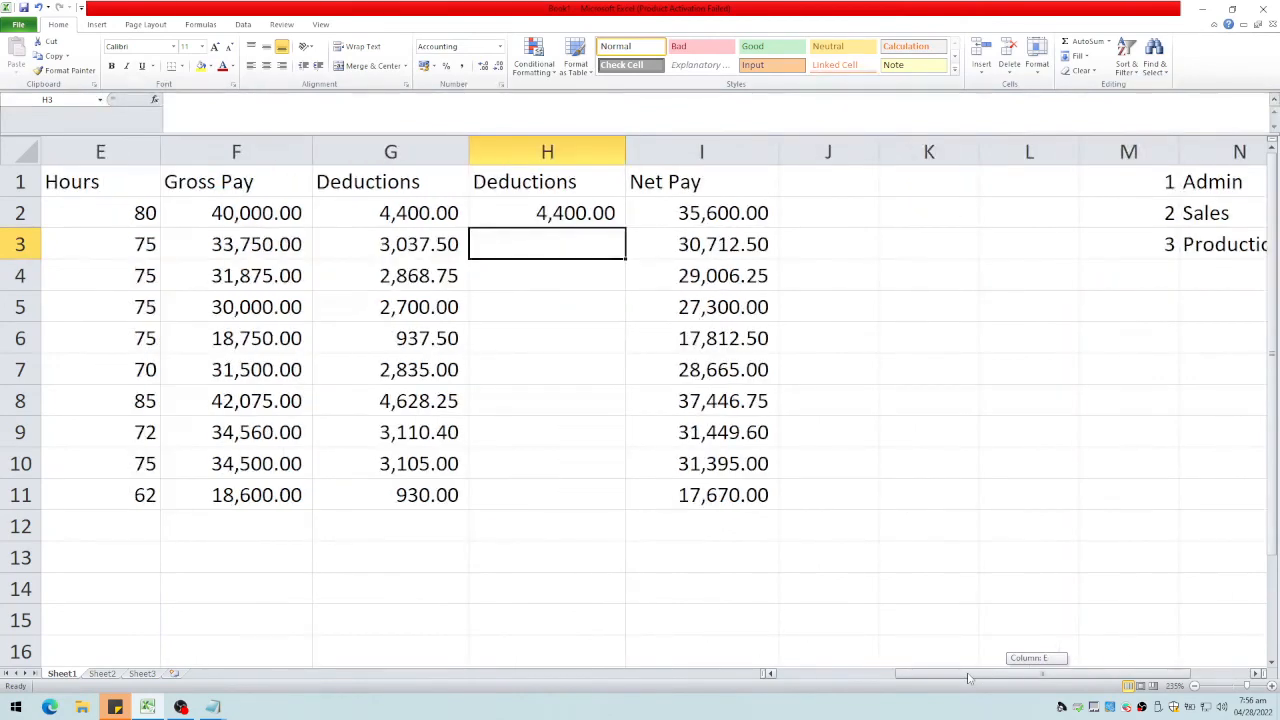
click(440, 213)
double_click(432, 213)
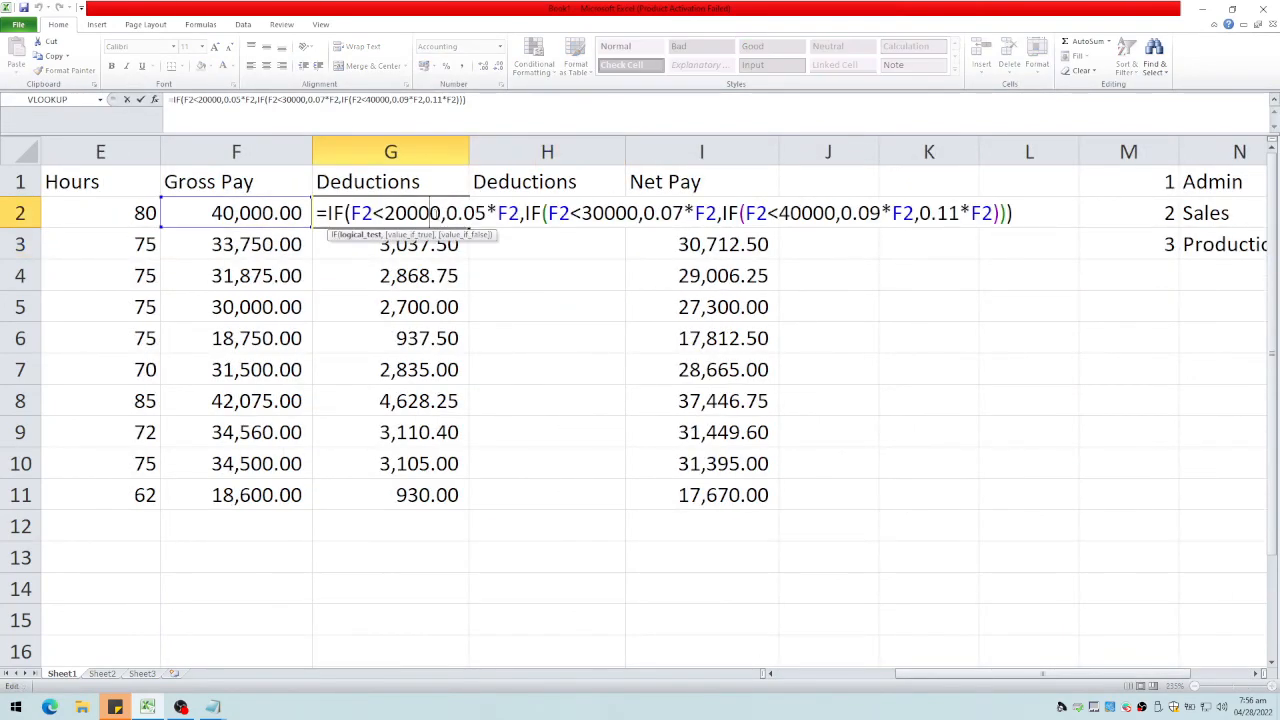
click(505, 252)
click(543, 214)
double_click(543, 214)
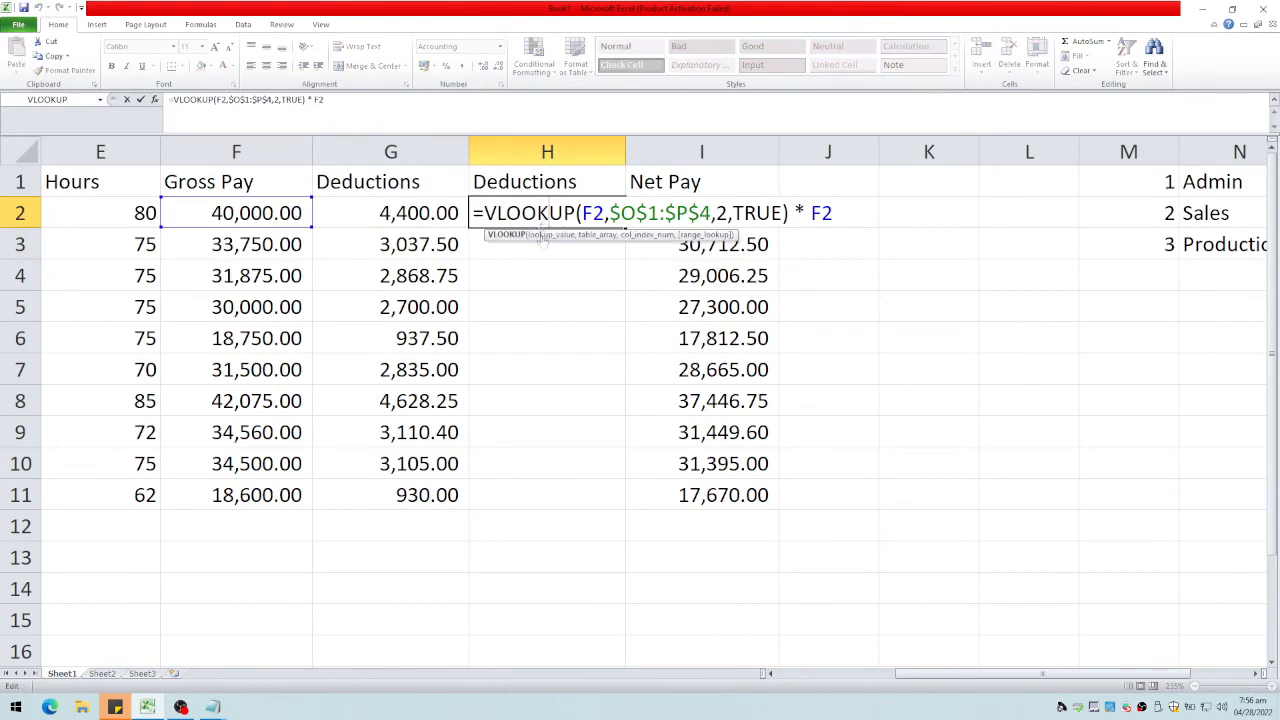
click(548, 268)
Step: Fill the VLOOKUP deduction formula from H2 down to H11
click(547, 217)
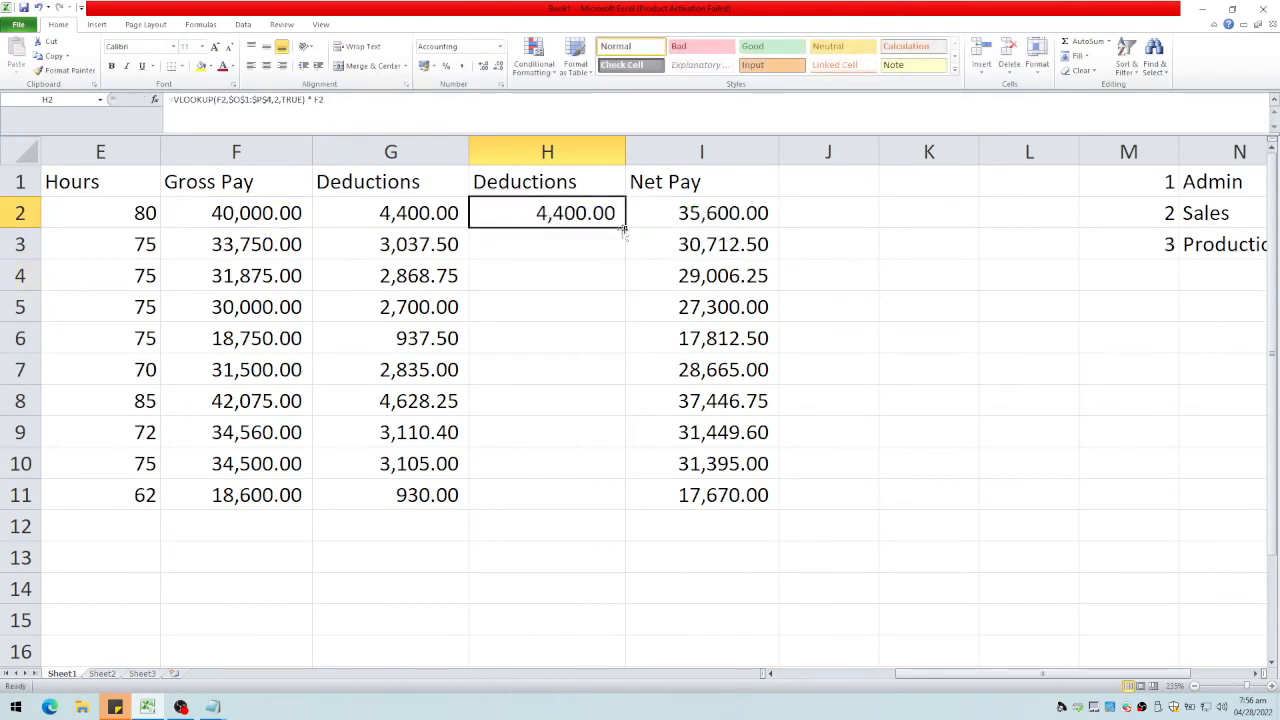
drag(625, 228, 605, 516)
click(591, 557)
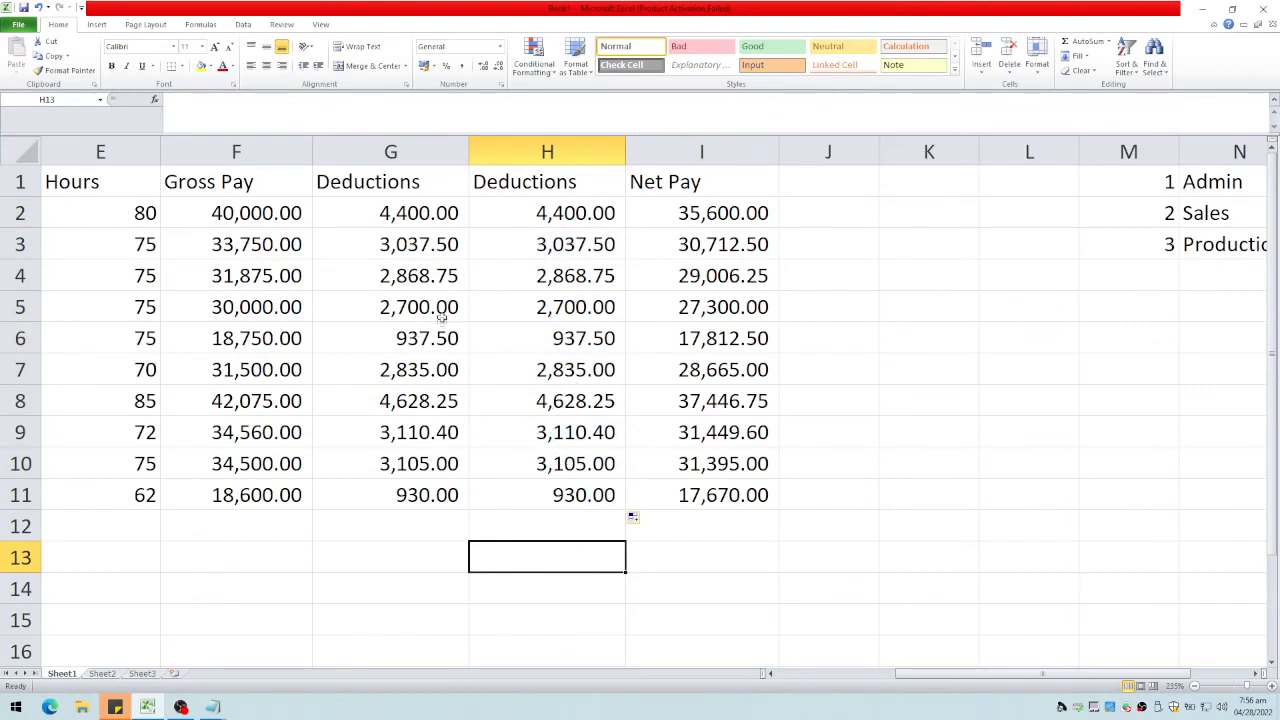
Step: Hide columns K to N to bring the rate table closer, and review the references of the VLOOKUP formula in H2
double_click(534, 214)
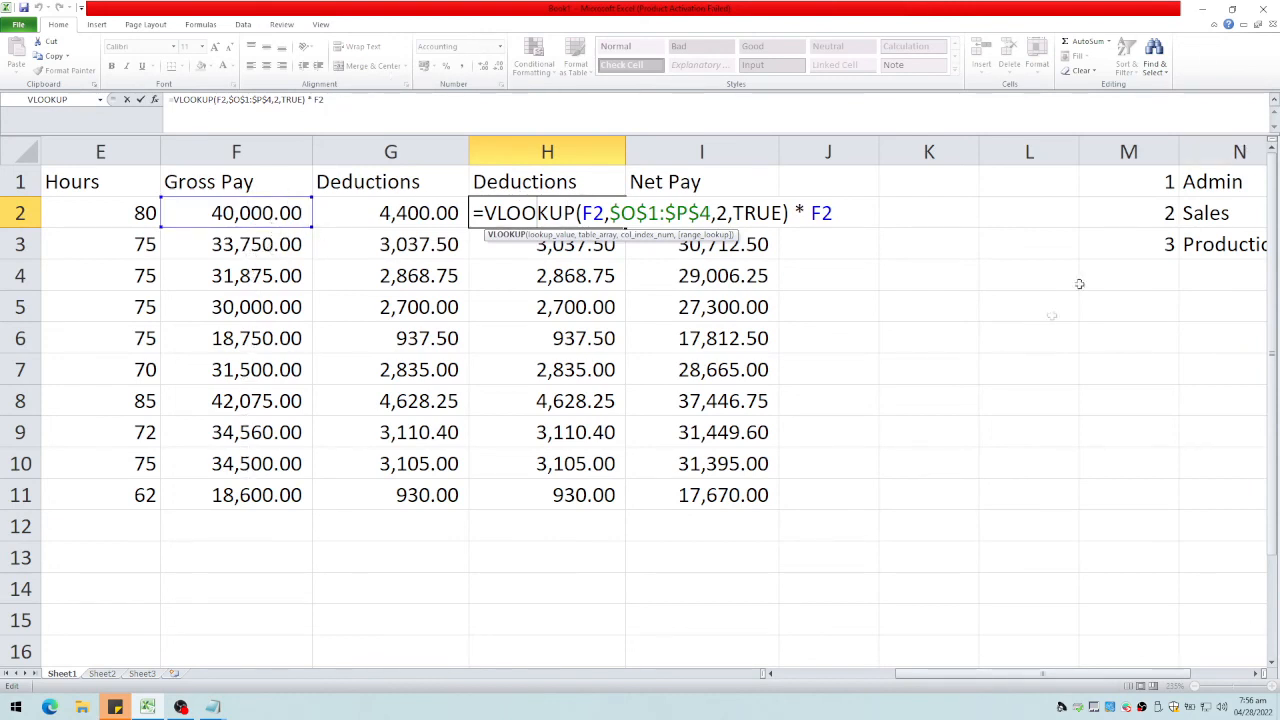
drag(922, 151, 1230, 151)
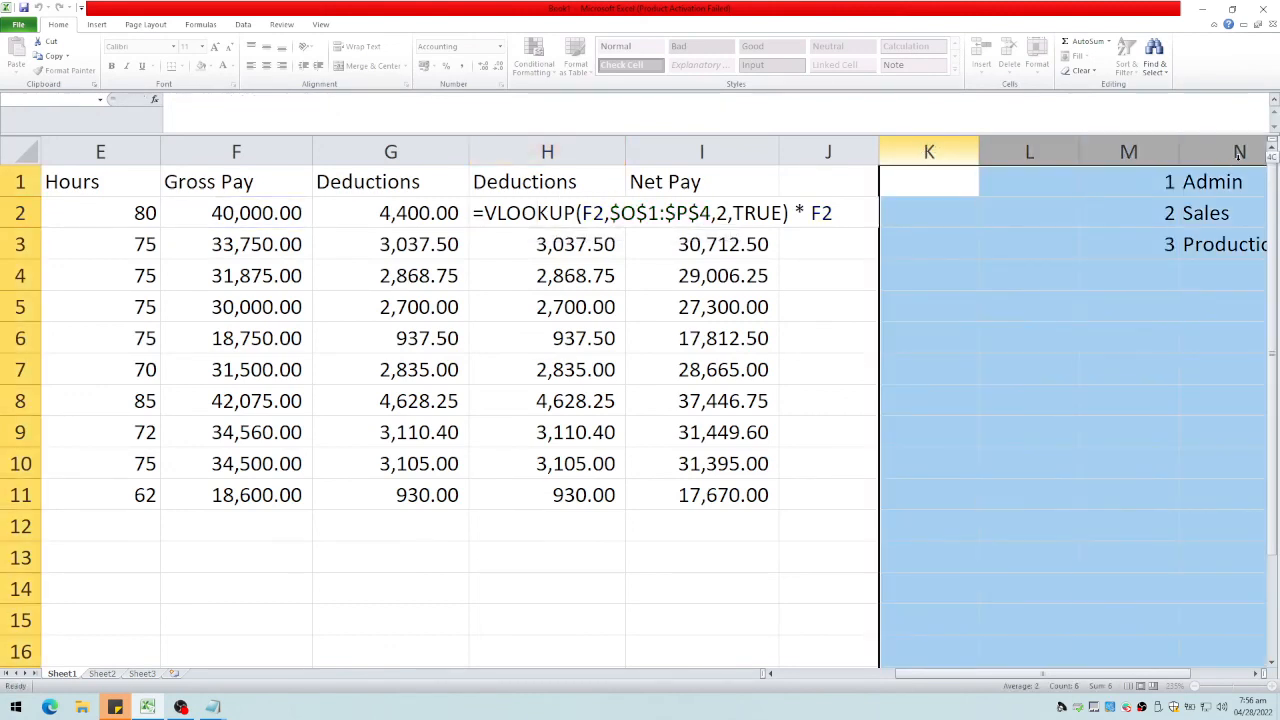
right_click(1156, 151)
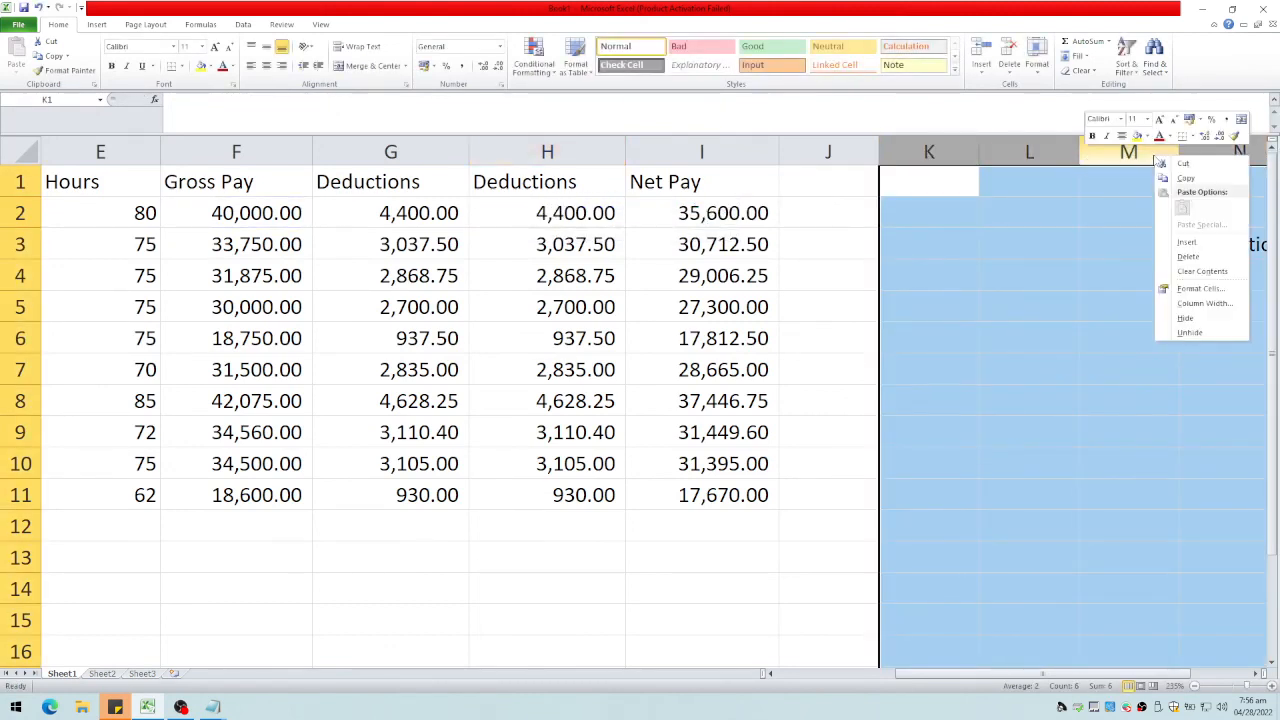
click(1186, 318)
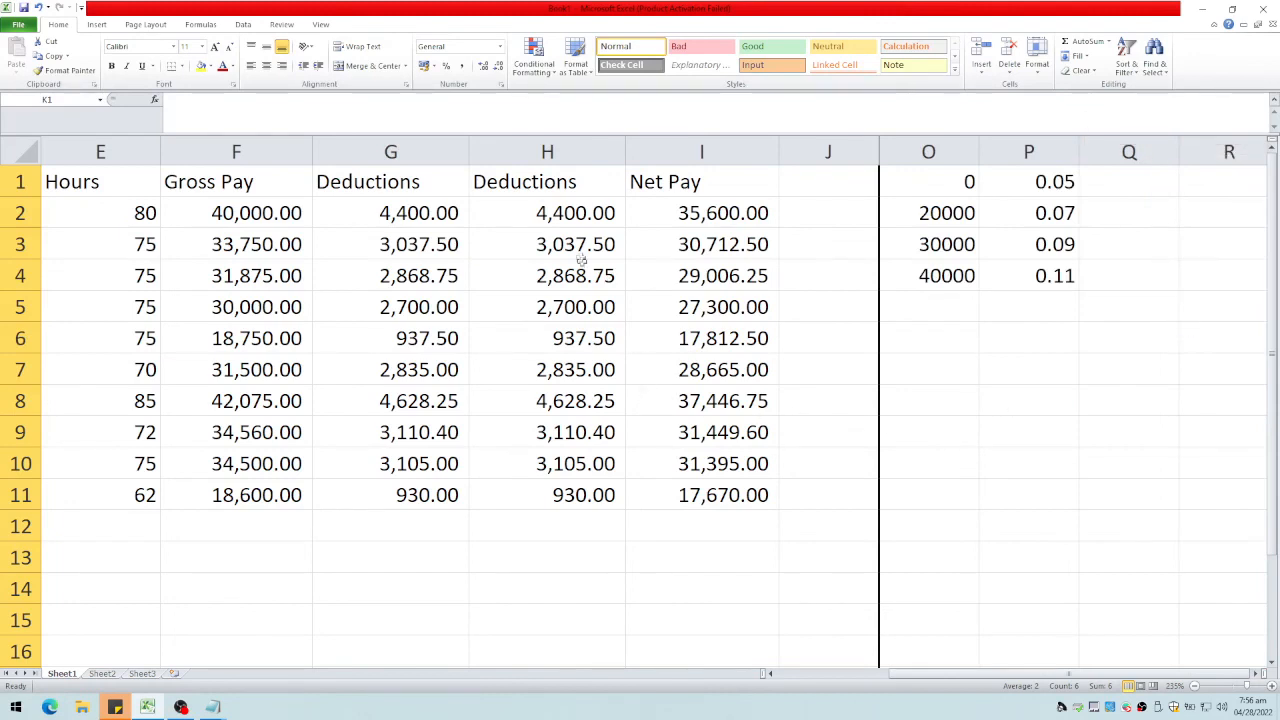
double_click(588, 214)
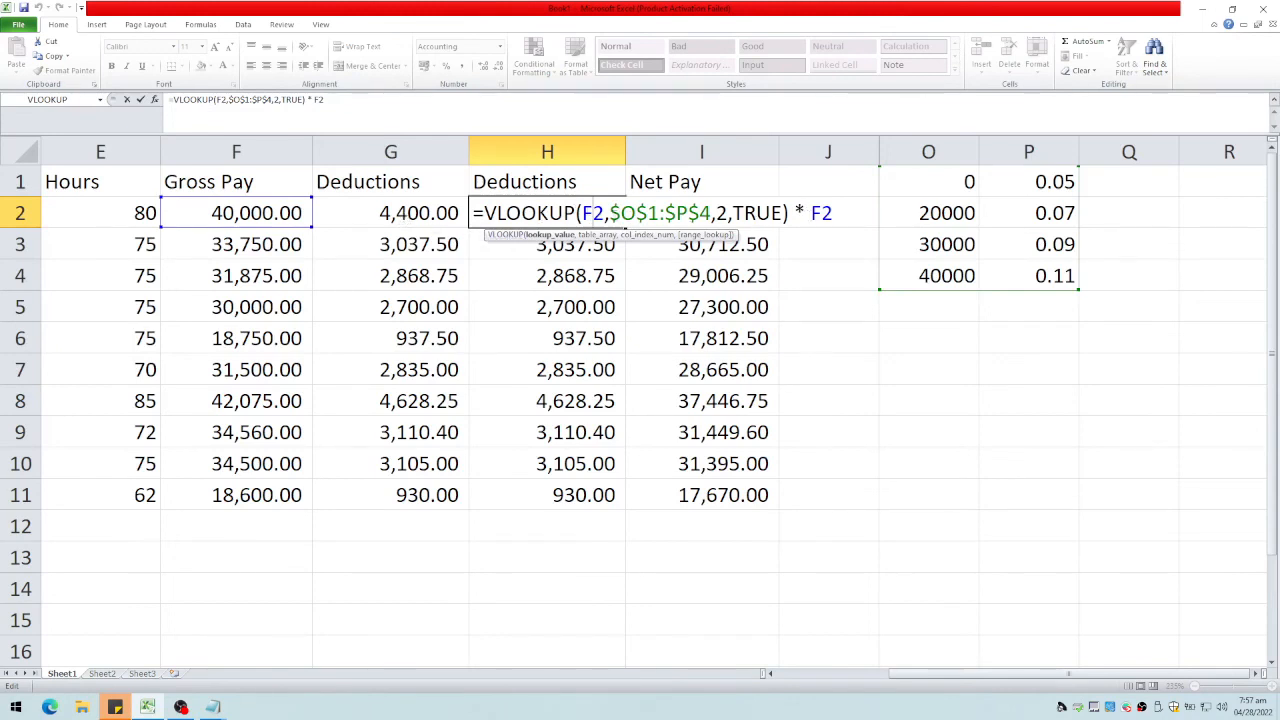
key(Return)
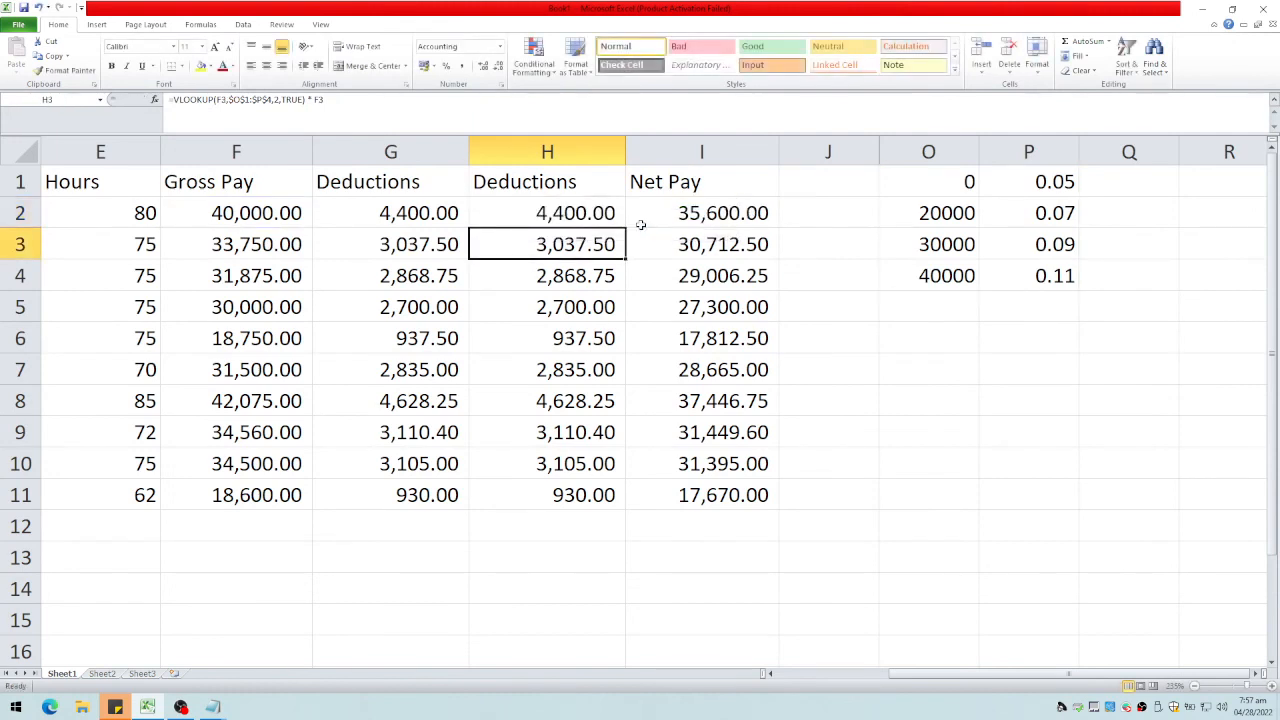